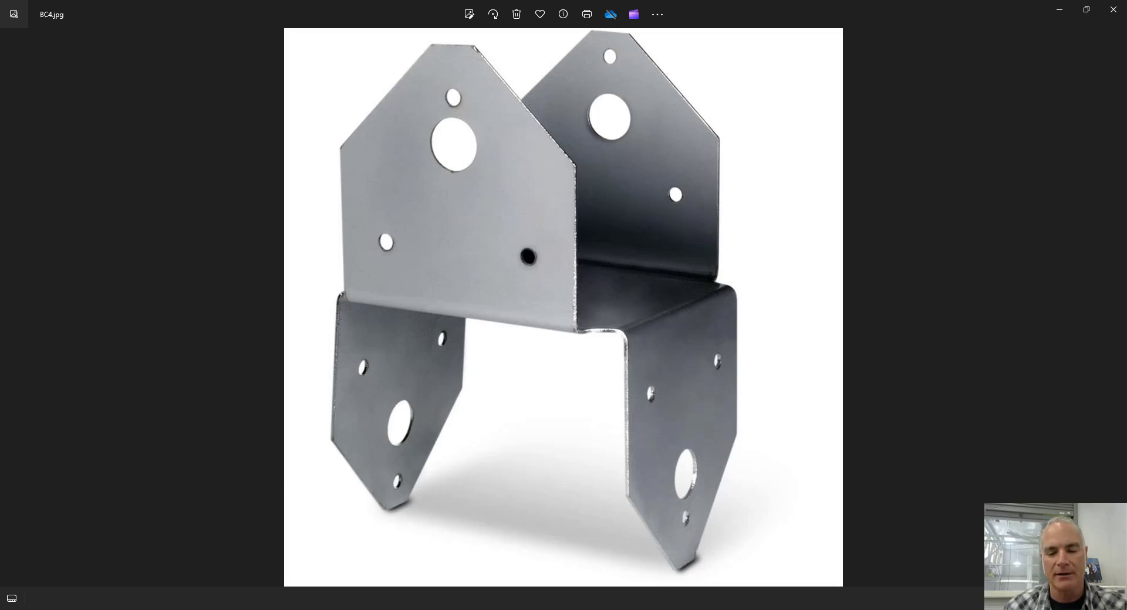
Switch to Inventor and examine the dimensions of the BC4 Flange part in front and isometric views.
left_click(258, 609)
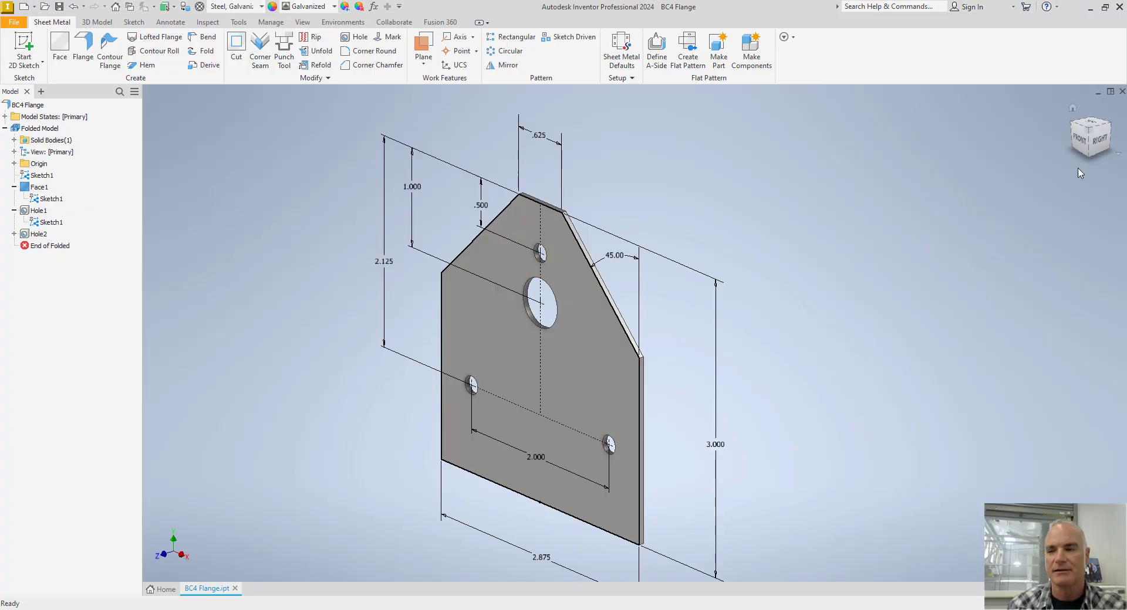
left_click(1079, 138)
key("Page_Up")
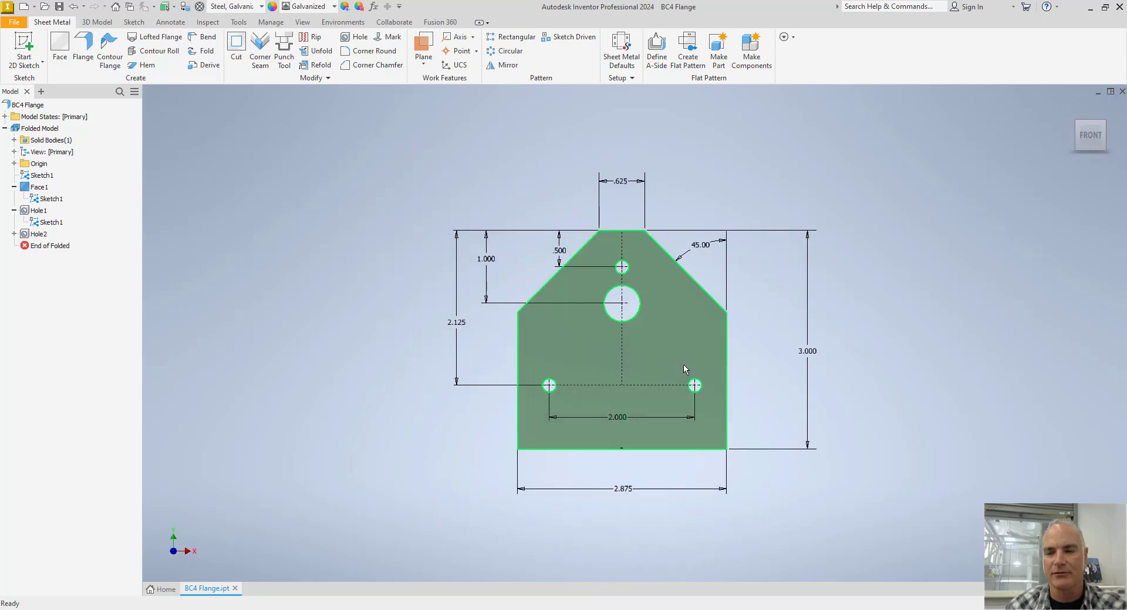
left_click(683, 364)
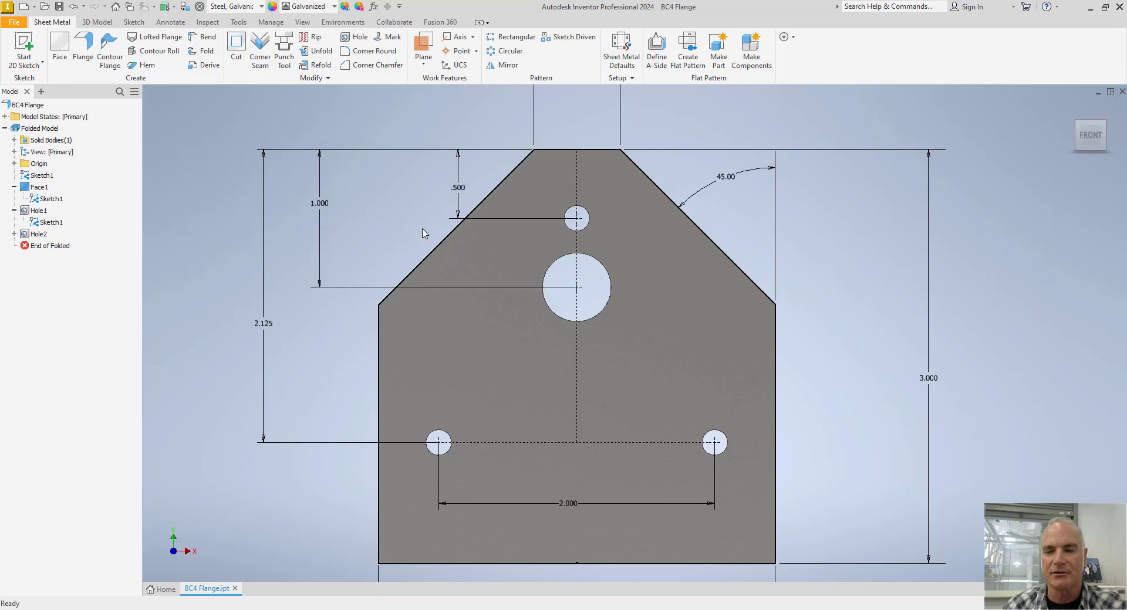
key("F6")
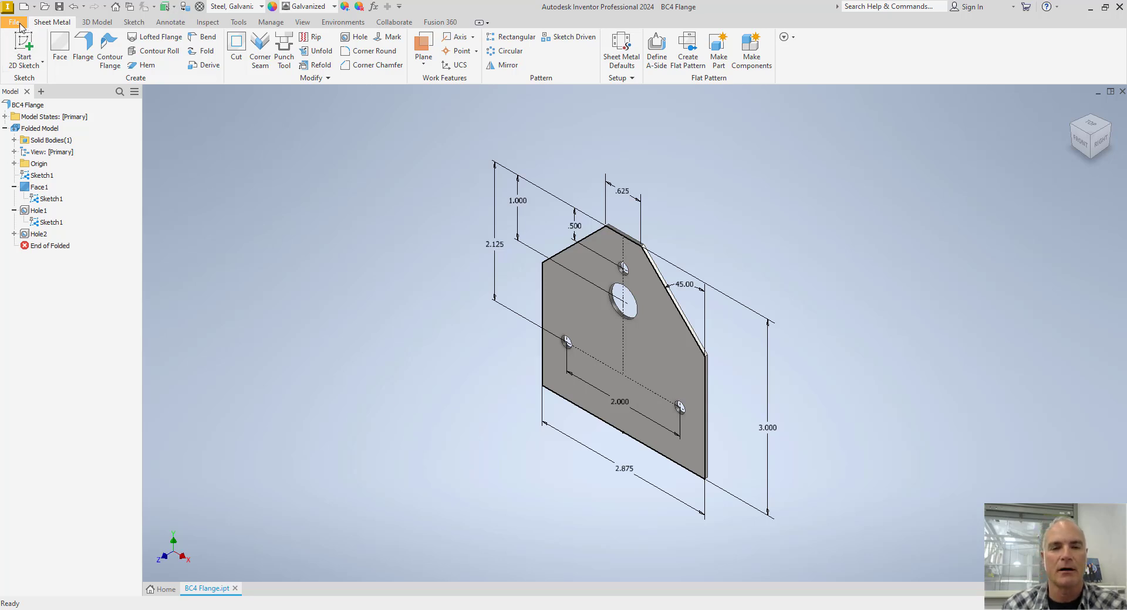
Create a new part file from the Sheet Metal.ipt template.
left_click(20, 26)
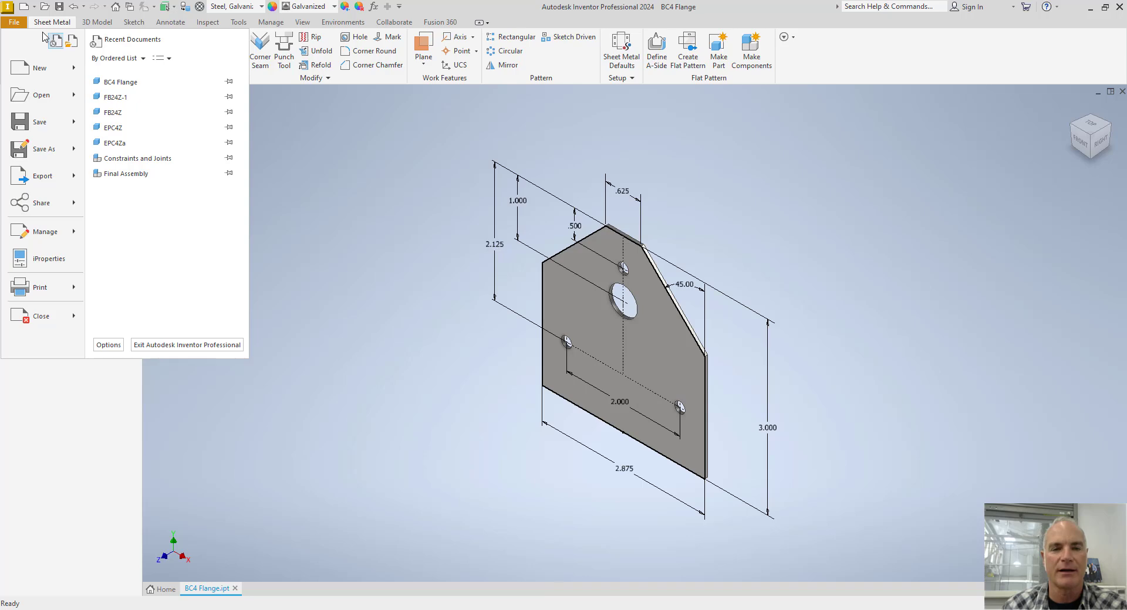
left_click(39, 77)
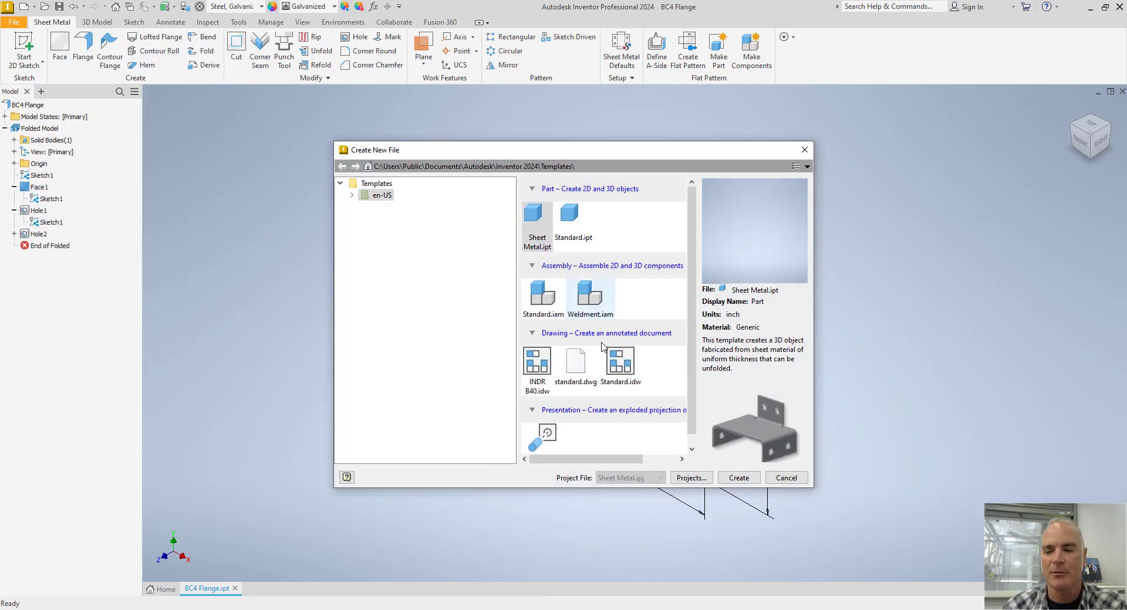
left_click(738, 478)
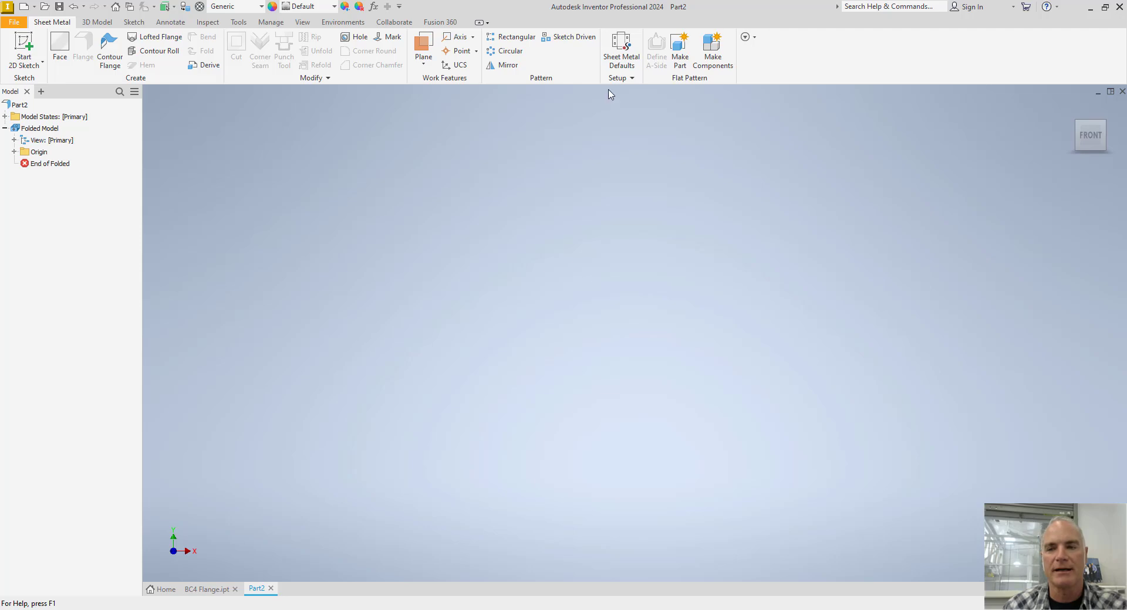
Create a new sheet metal rule named 18 ga Galvanized from the sheet metal defaults.
left_click(621, 61)
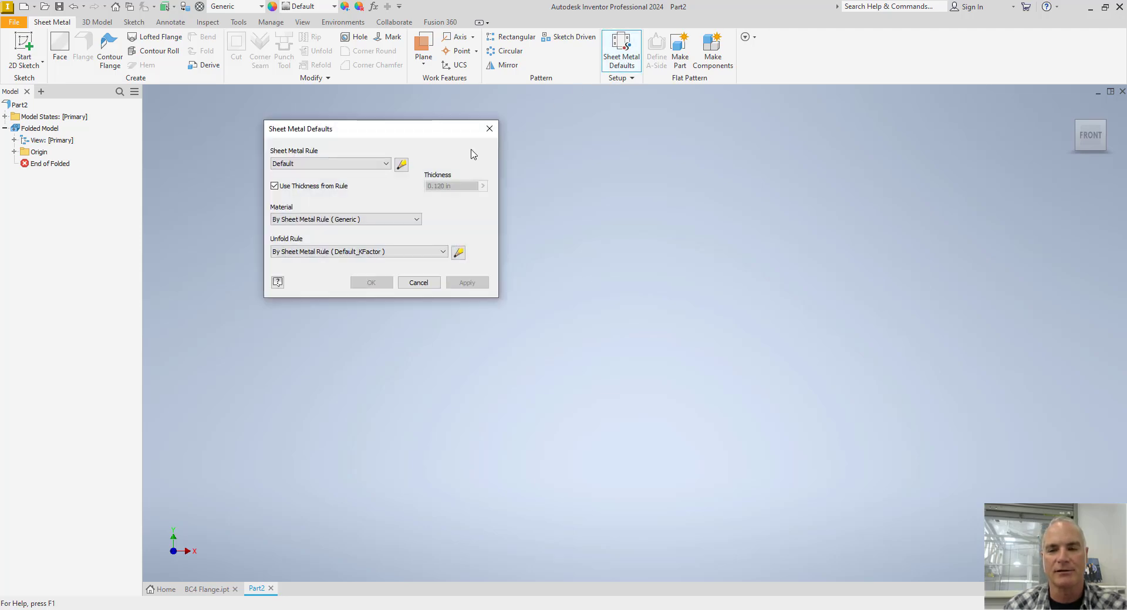
left_click(403, 167)
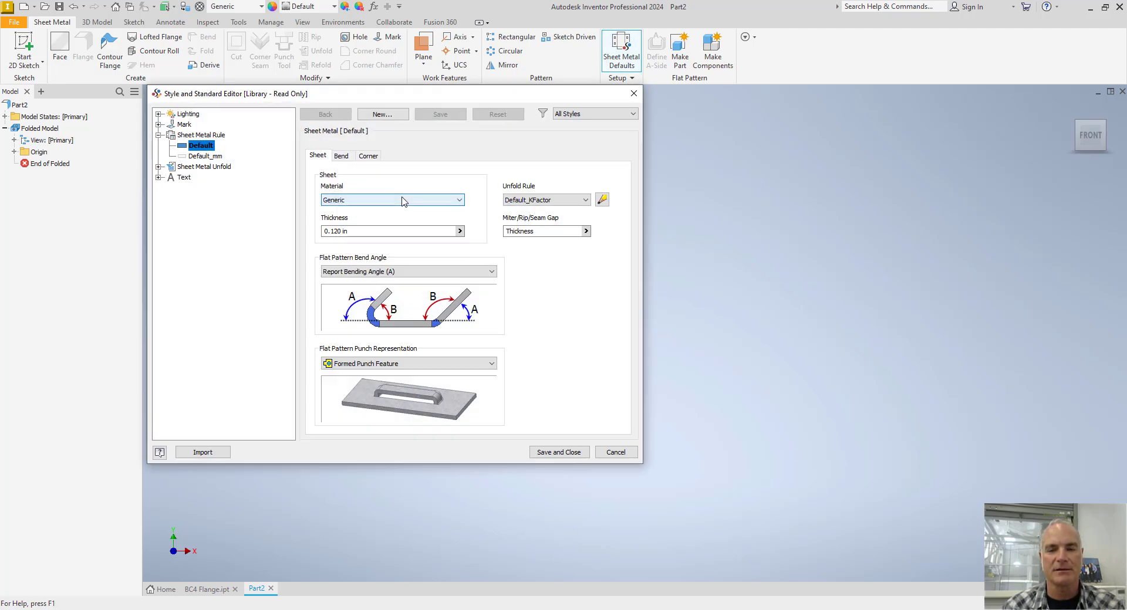
left_click(382, 114)
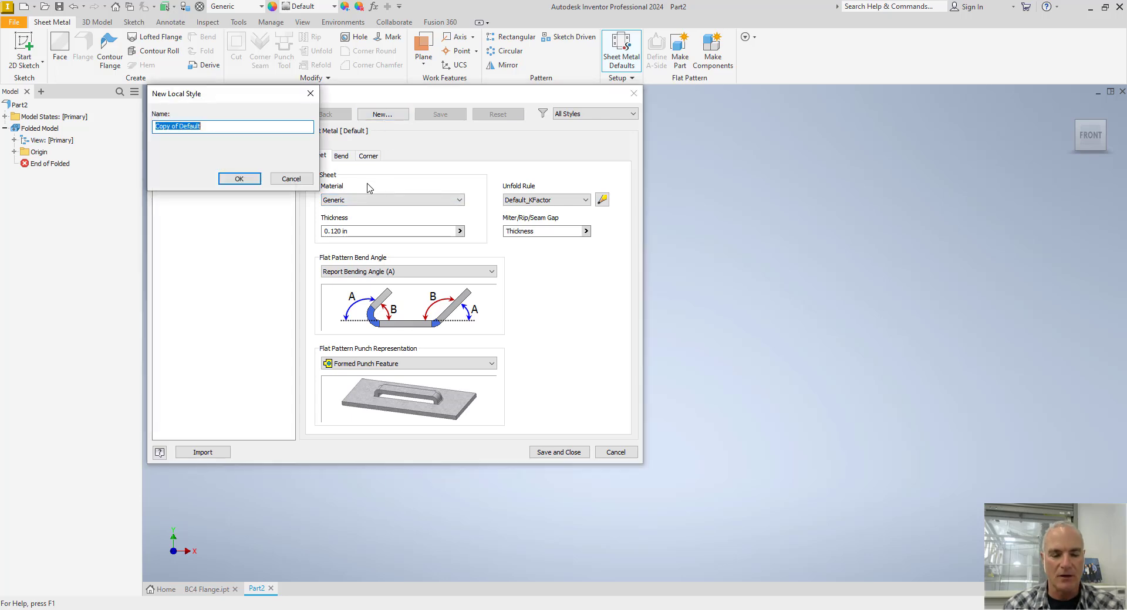
type("18 ga Galvanized")
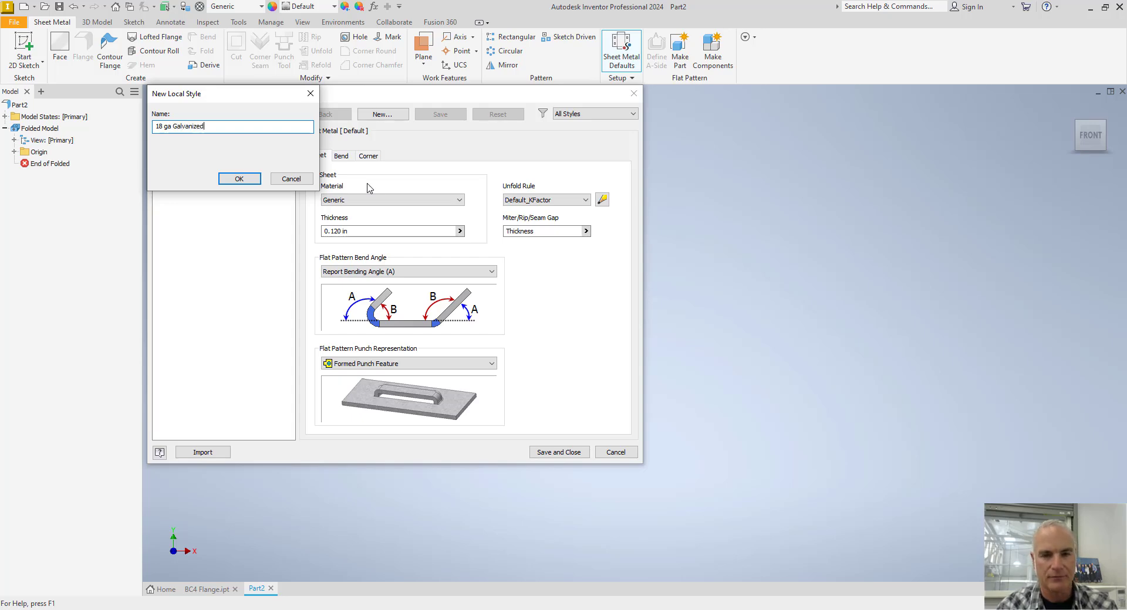
key("Return")
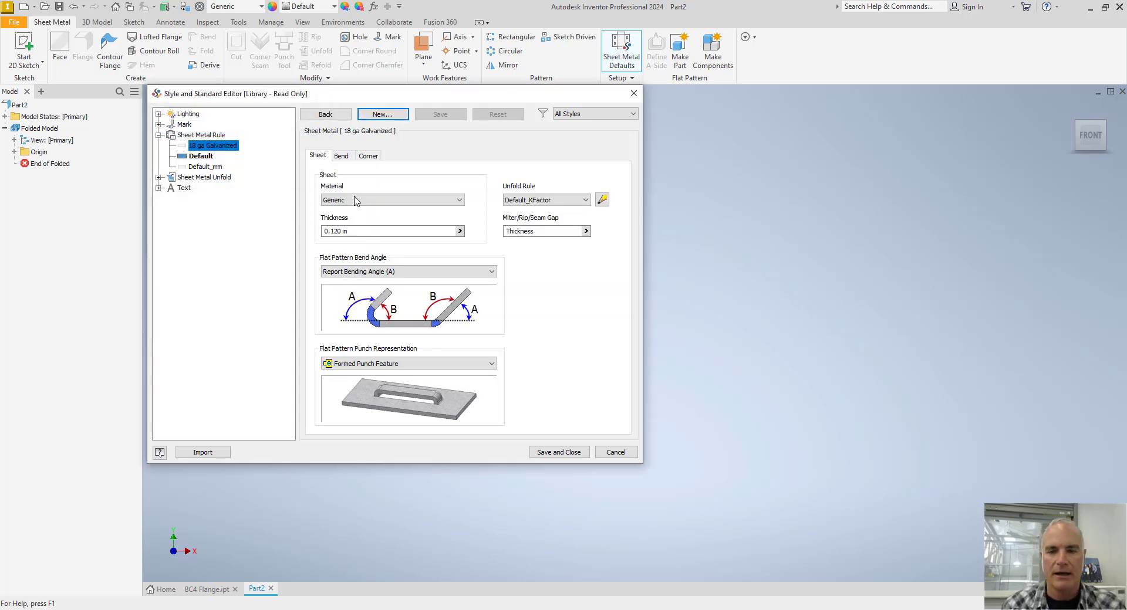
Set the 18 ga Galvanized rule's material to Steel, Galvanized and its thickness to .0516 in.
left_click(357, 201)
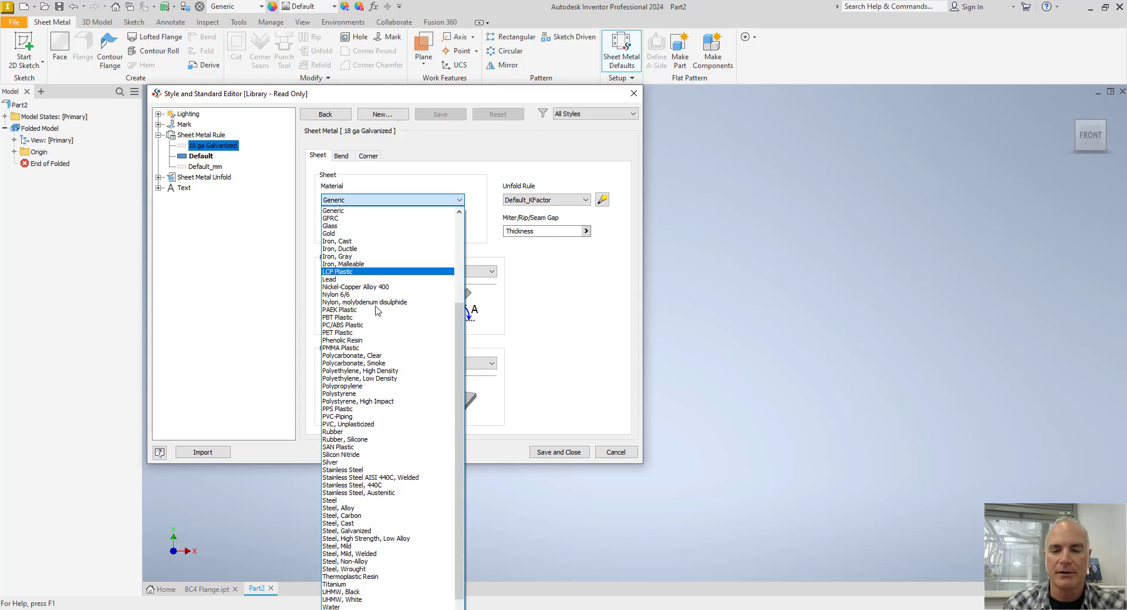
left_click(362, 531)
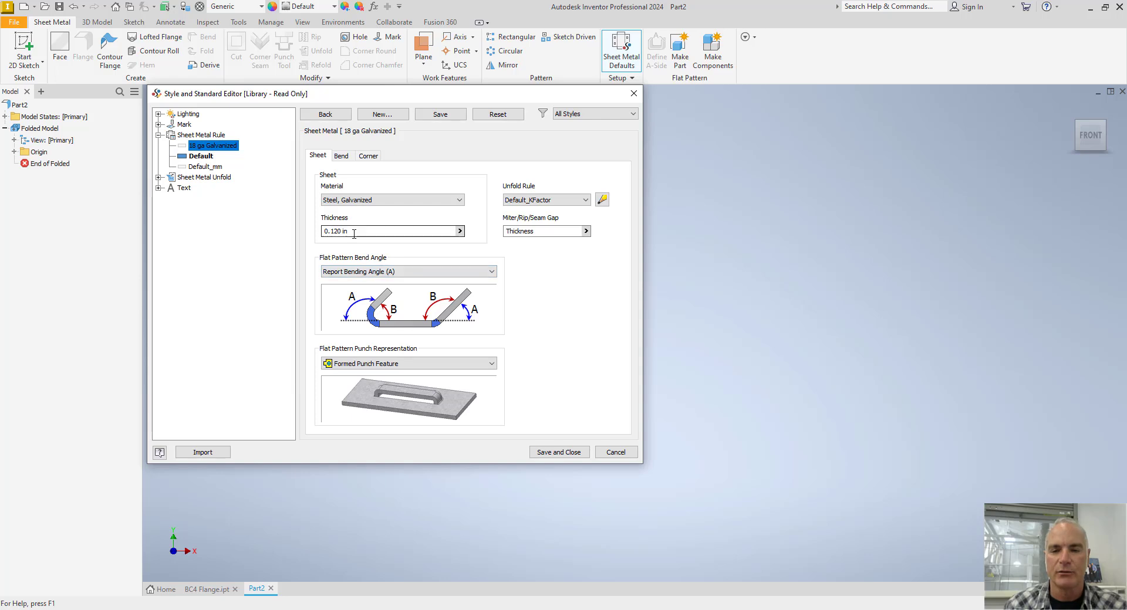
left_click_drag(352, 232, 318, 233)
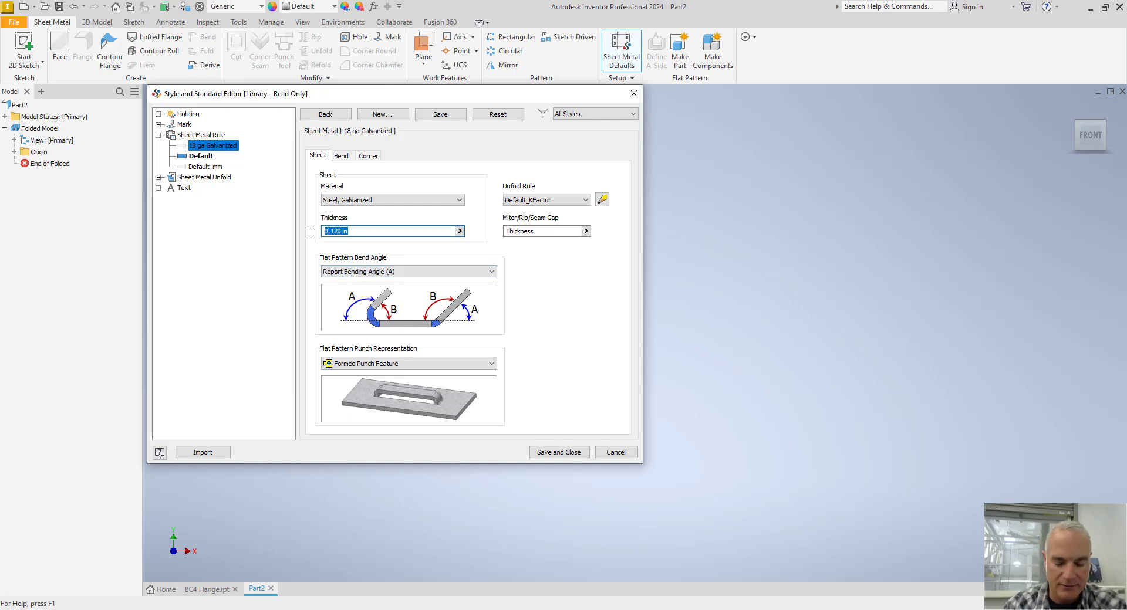
type(".0516")
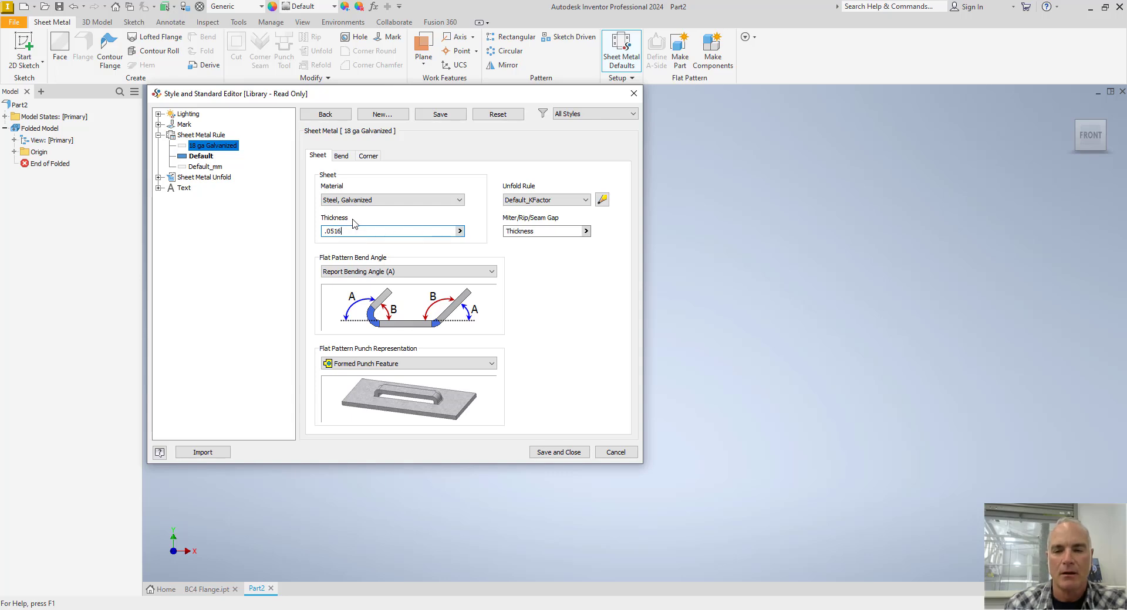
Set the rule's bend relief shape and its two-bend intersection corner relief shape to Round.
left_click(342, 156)
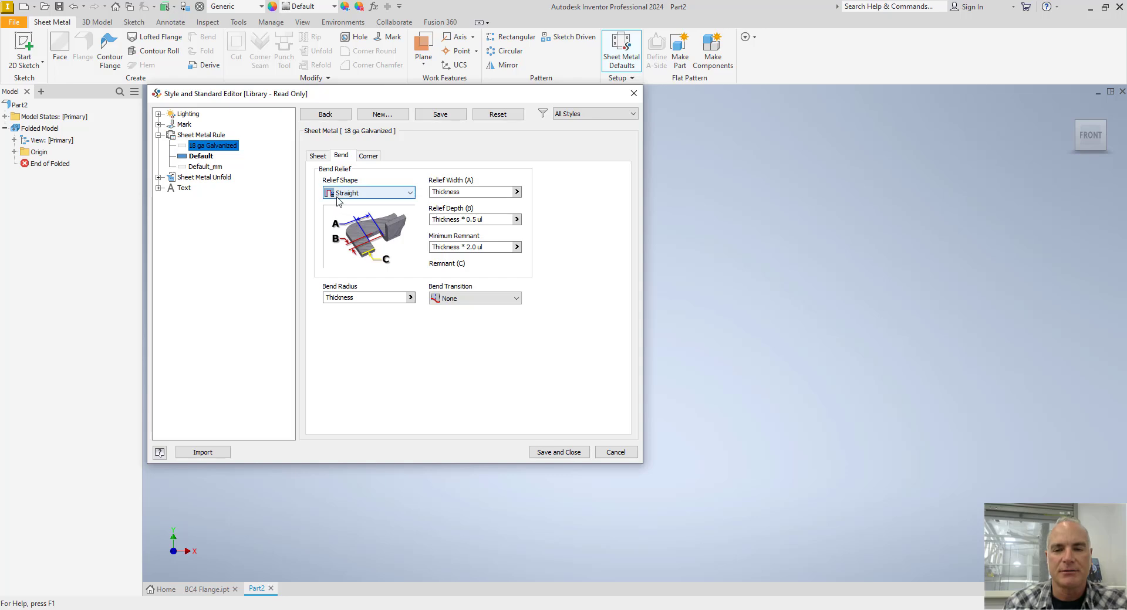
left_click(350, 195)
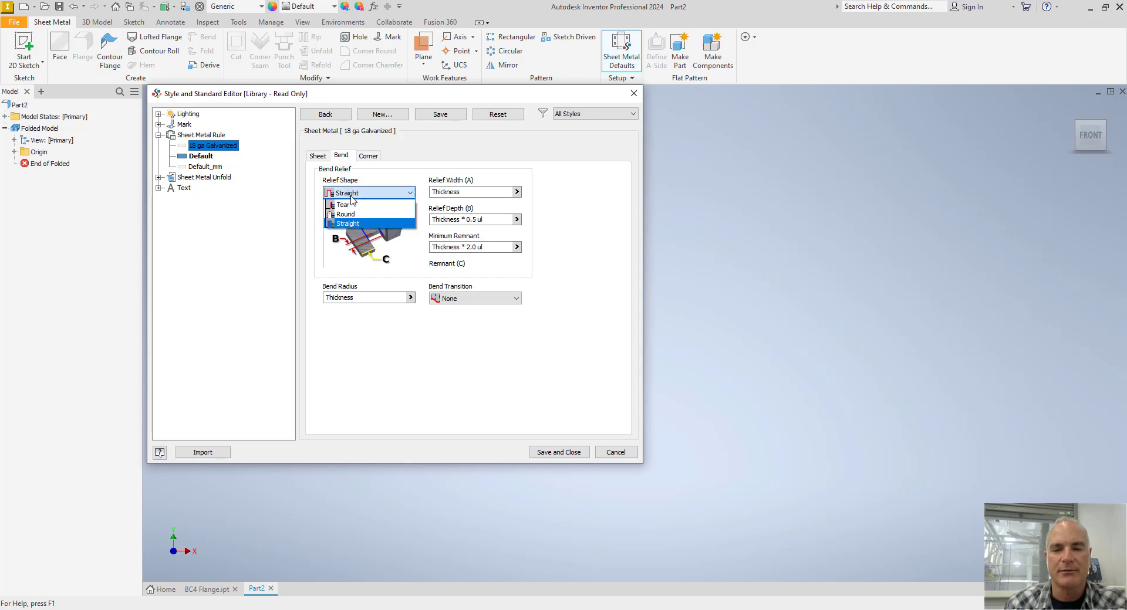
left_click(355, 215)
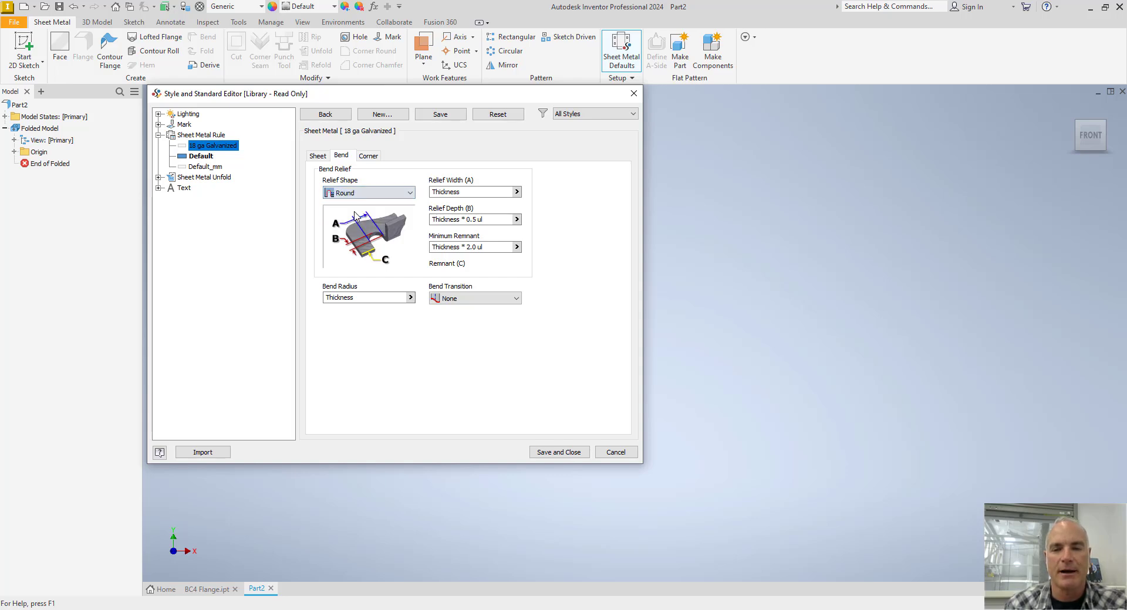
left_click(368, 156)
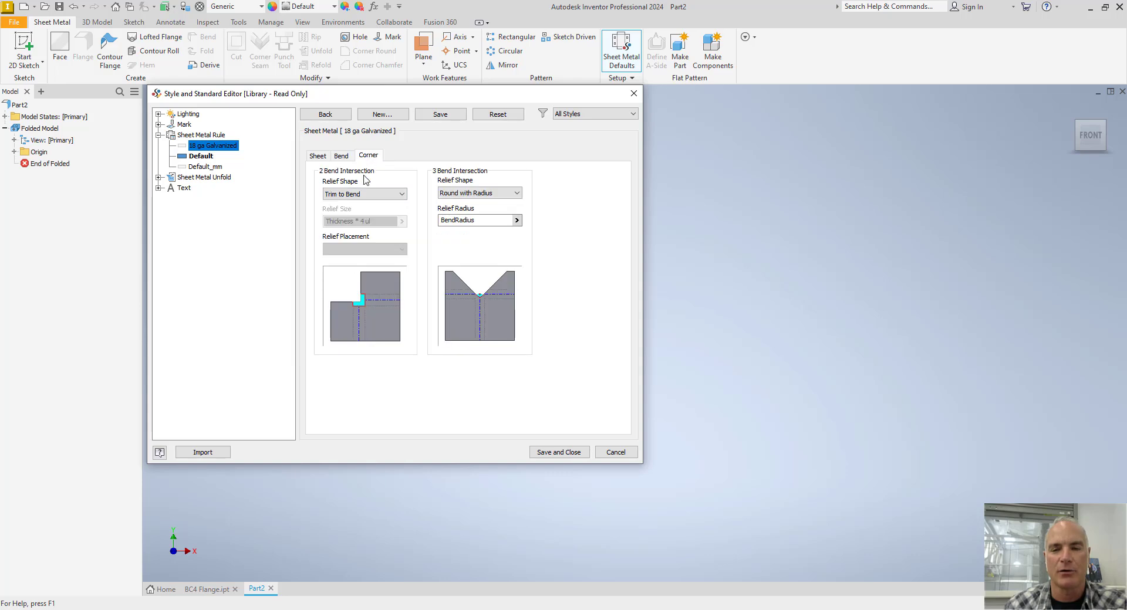
left_click(359, 196)
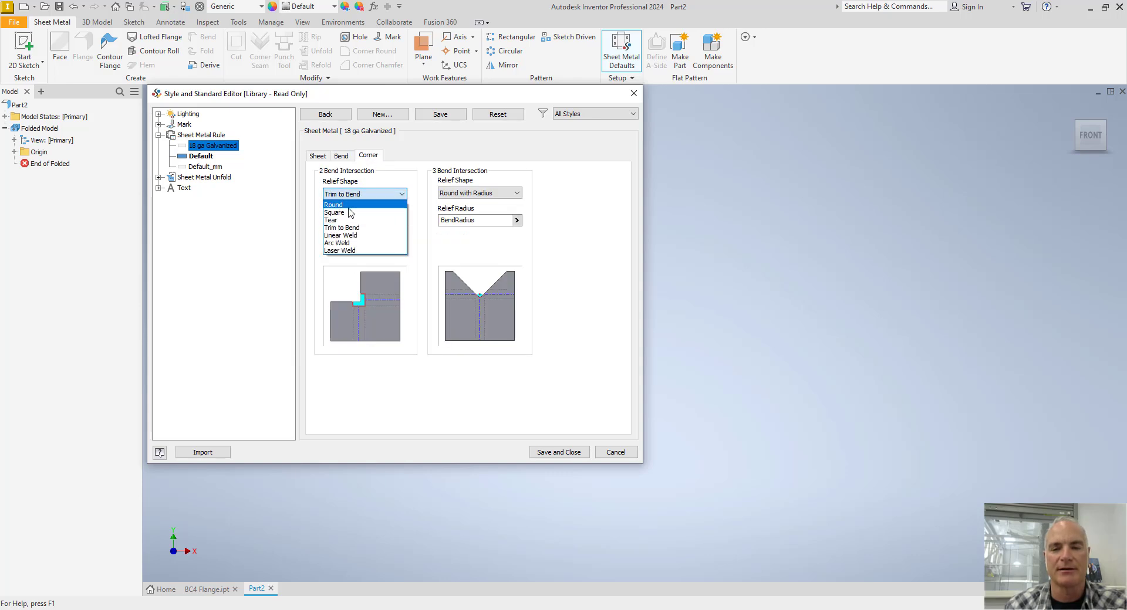
left_click(353, 204)
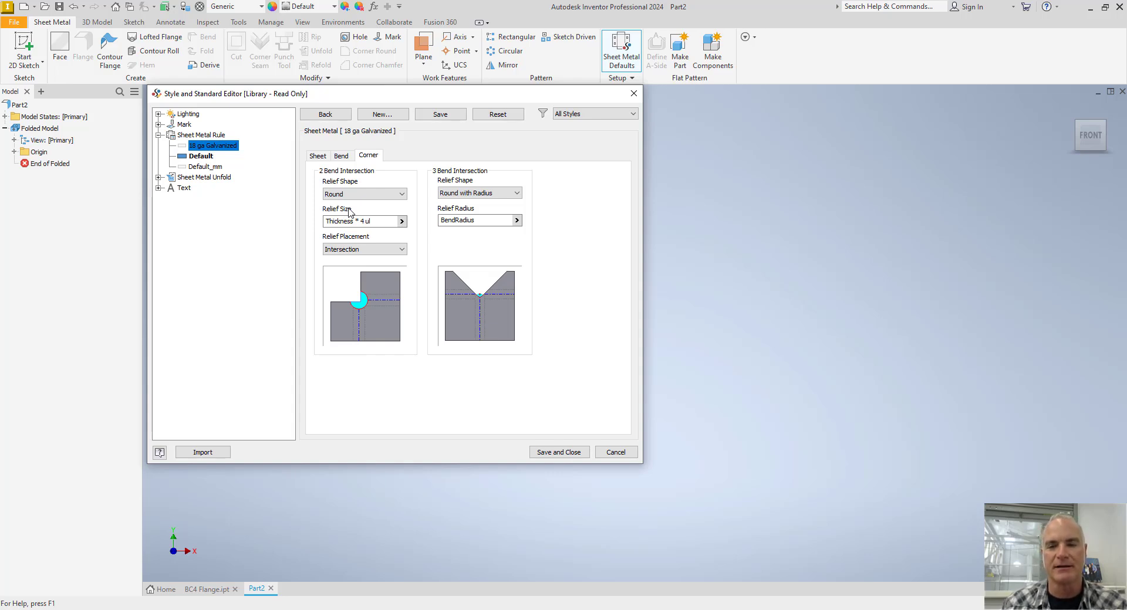
Save the 18 ga Galvanized rule, make it the part's active sheet metal rule, and close the sheet metal defaults.
left_click(426, 115)
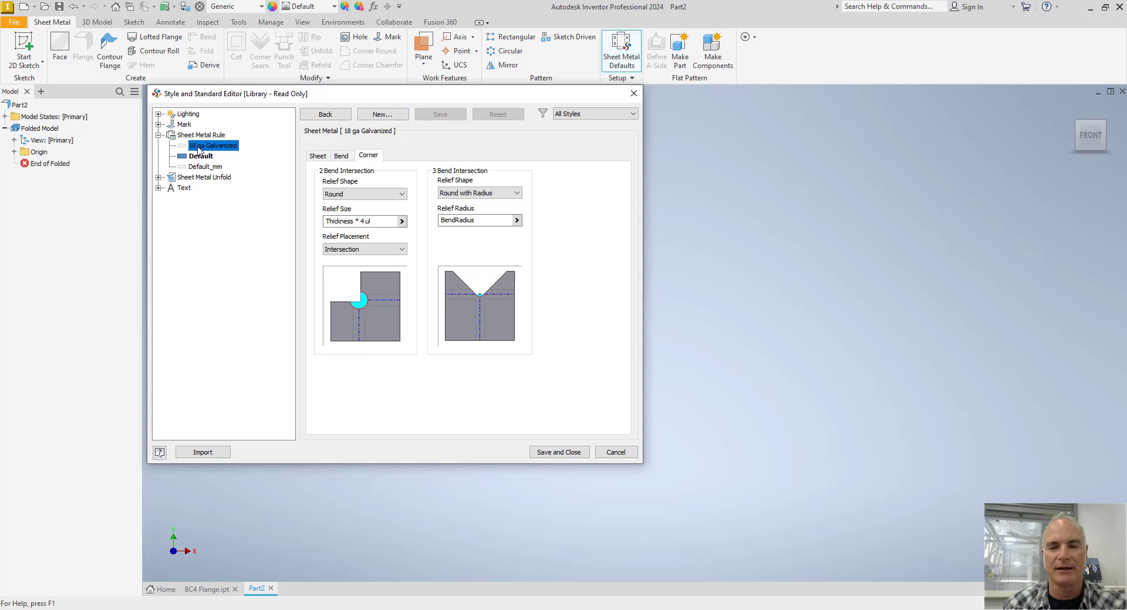
left_click(559, 452)
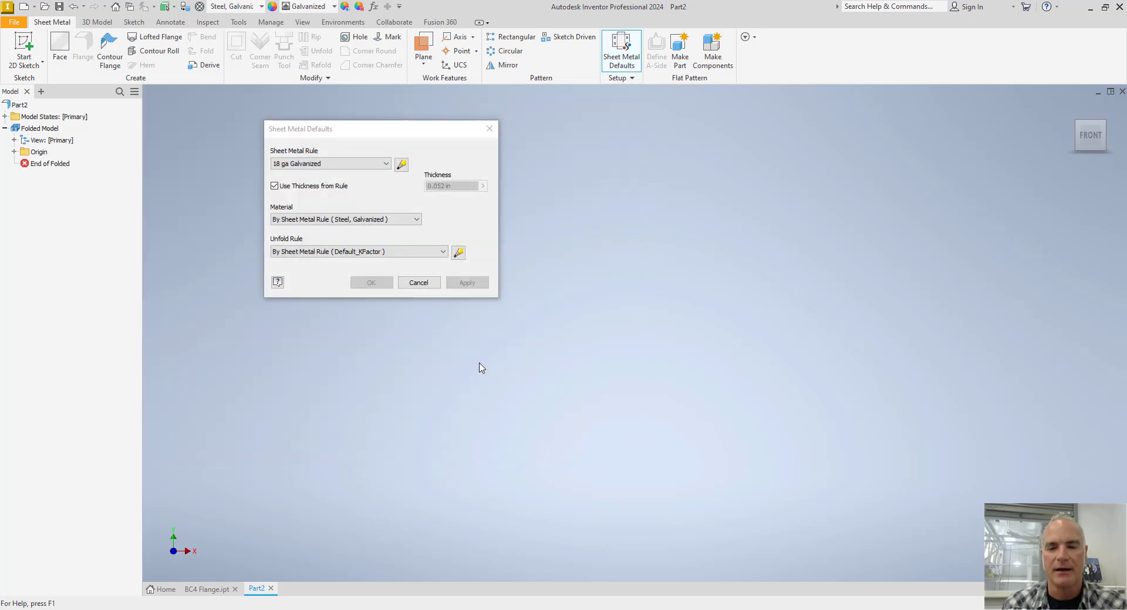
left_click(414, 284)
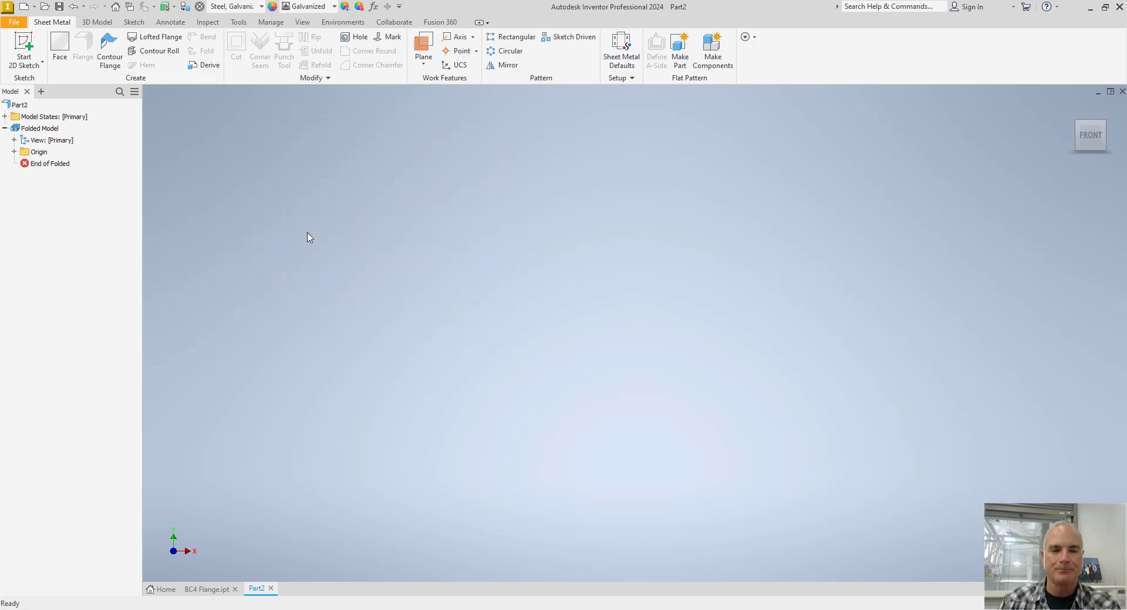
Start a 2D sketch on the horizontal XZ origin plane, with the view turned so X runs horizontally.
left_click(24, 45)
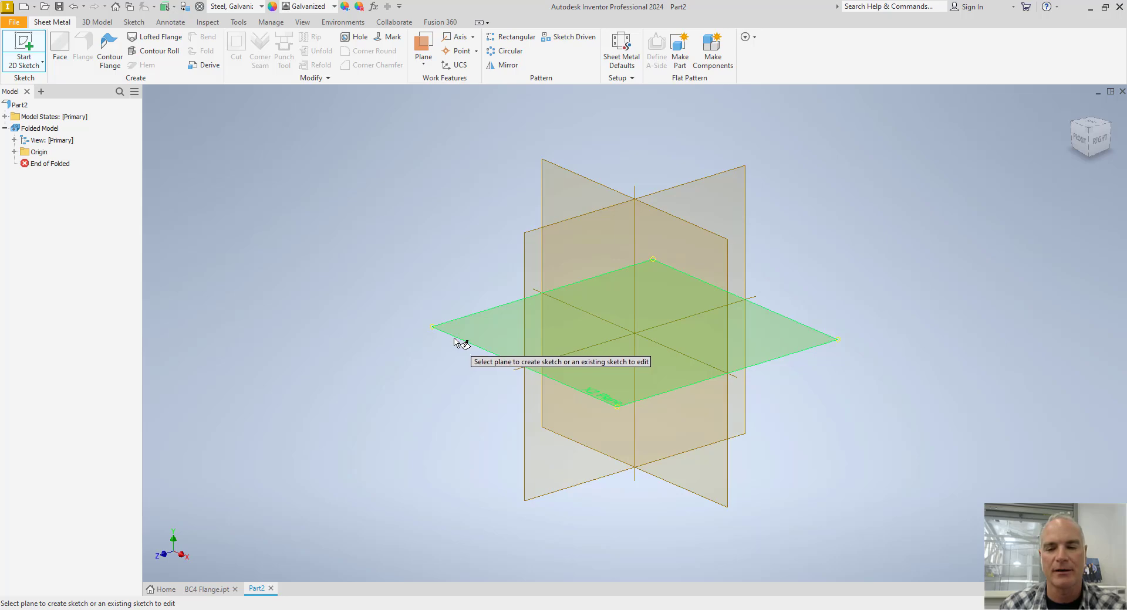
left_click(457, 340)
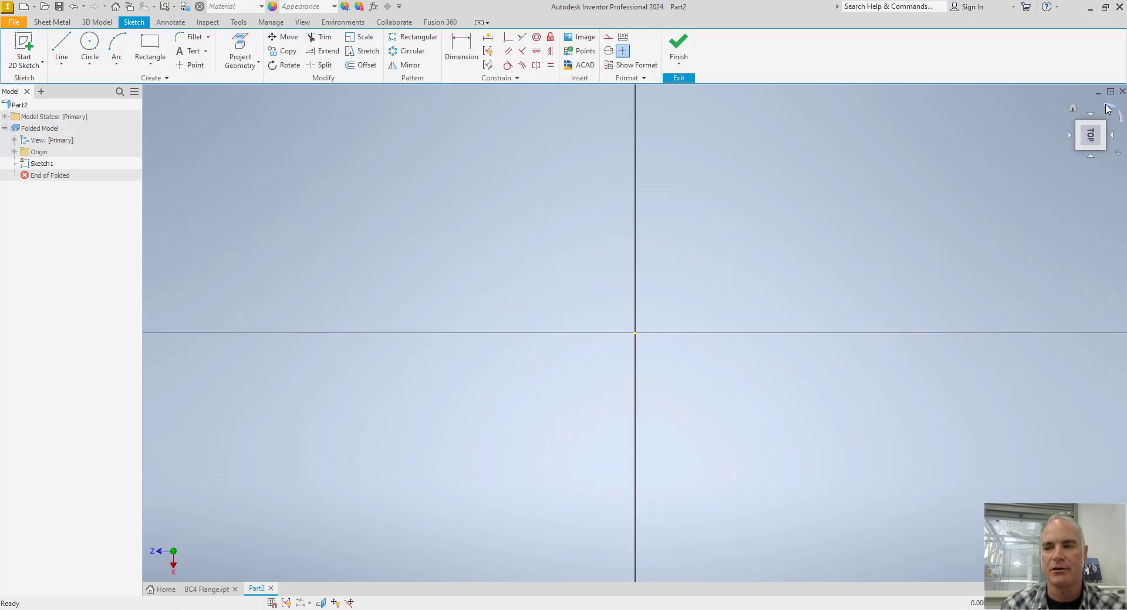
left_click(1108, 113)
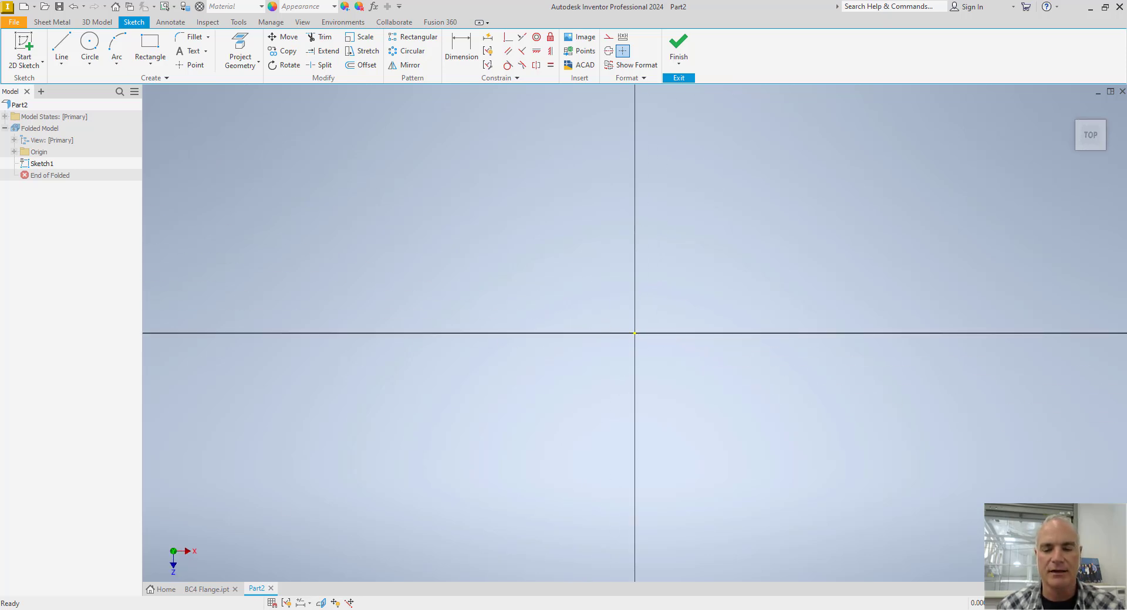
Switch to the C-C-2024_p087.pdf catalog page, look up the BC4 cap dimensions in the table, and return to Inventor.
key("alt+Tab")
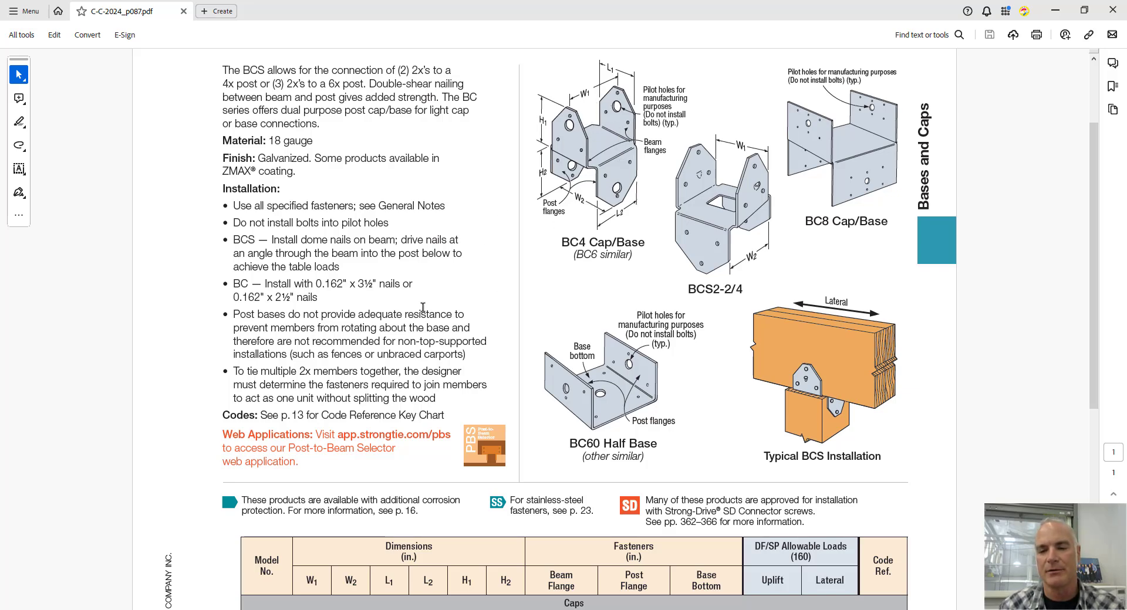
scroll(414, 308, "down", 5)
scroll(411, 309, "down", 2)
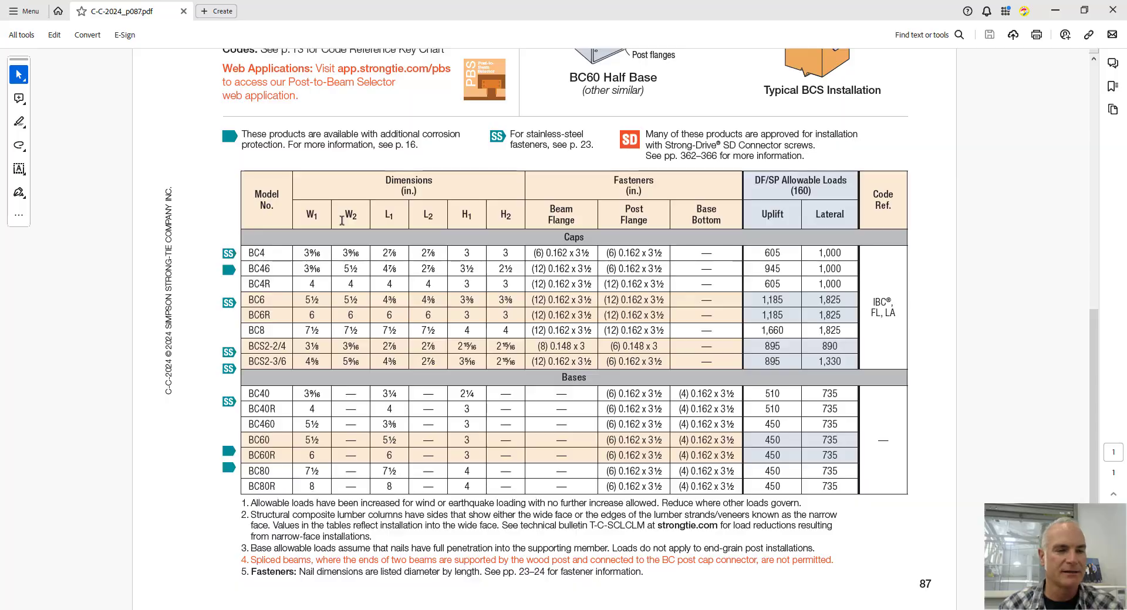
key("alt+Tab")
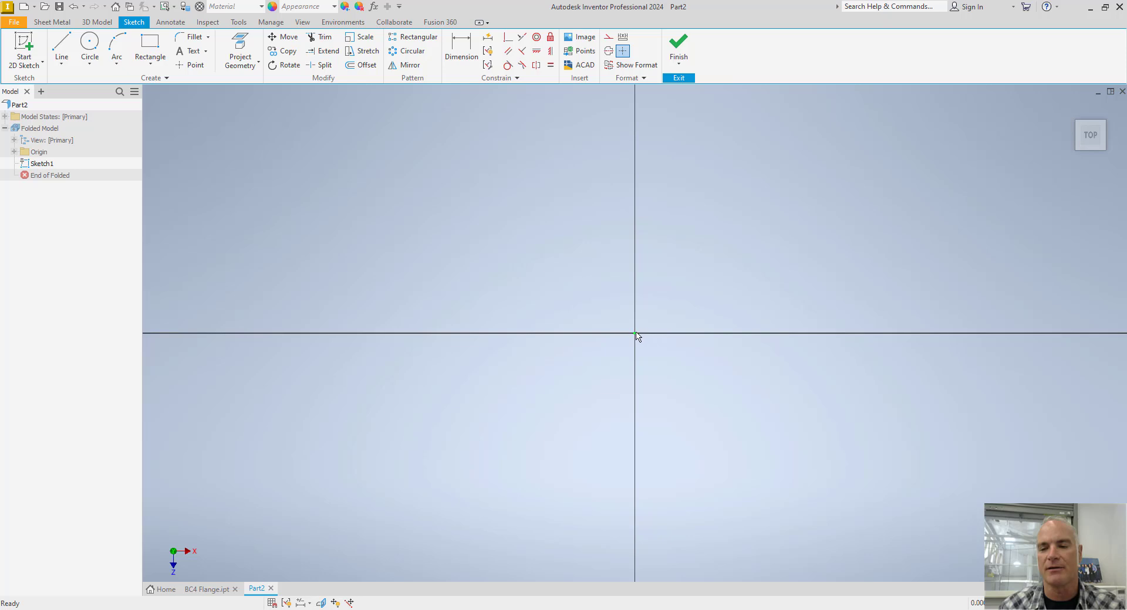
Sketch a two-point rectangle enclosing the origin, slightly wider than it is tall.
left_click(150, 47)
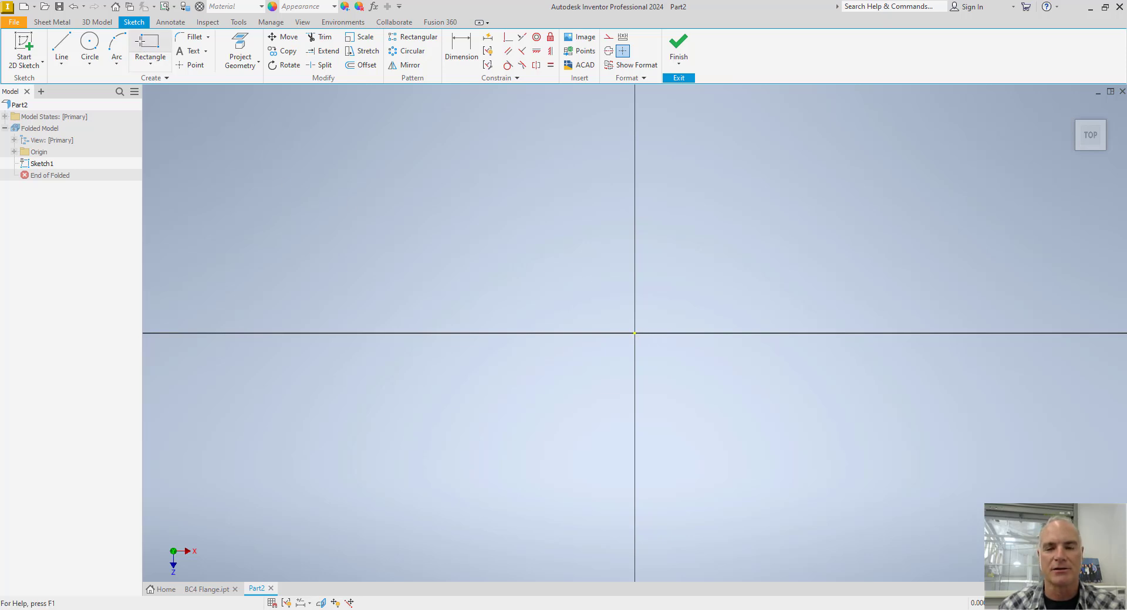
scroll(479, 391, "down", 3)
scroll(509, 417, "up", 6)
middle_click_drag(509, 417, 501, 329)
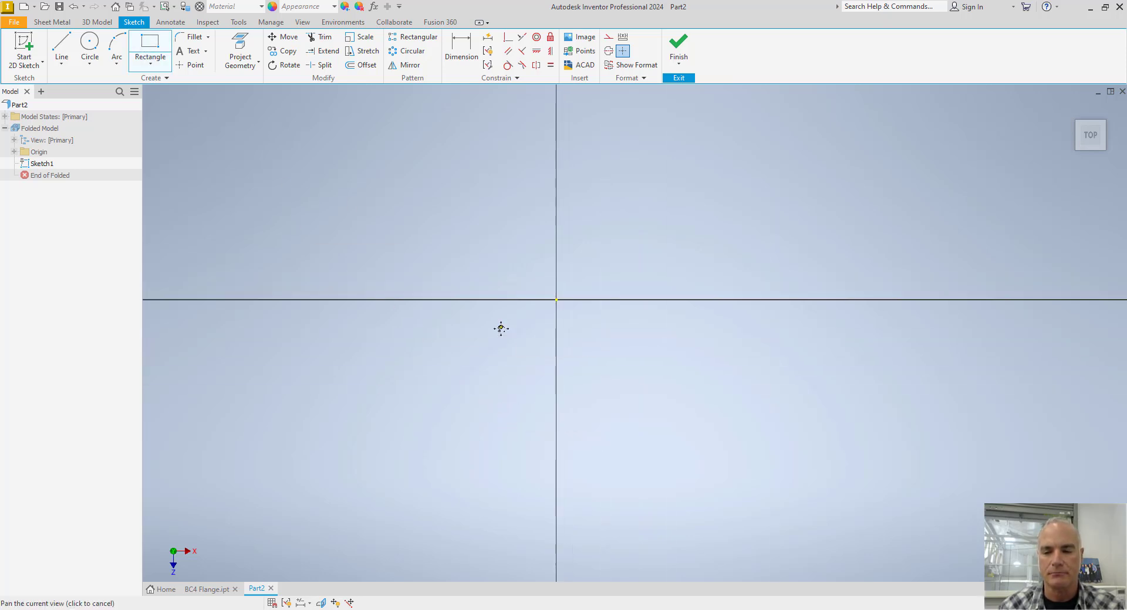
left_click(532, 320)
left_click(586, 274)
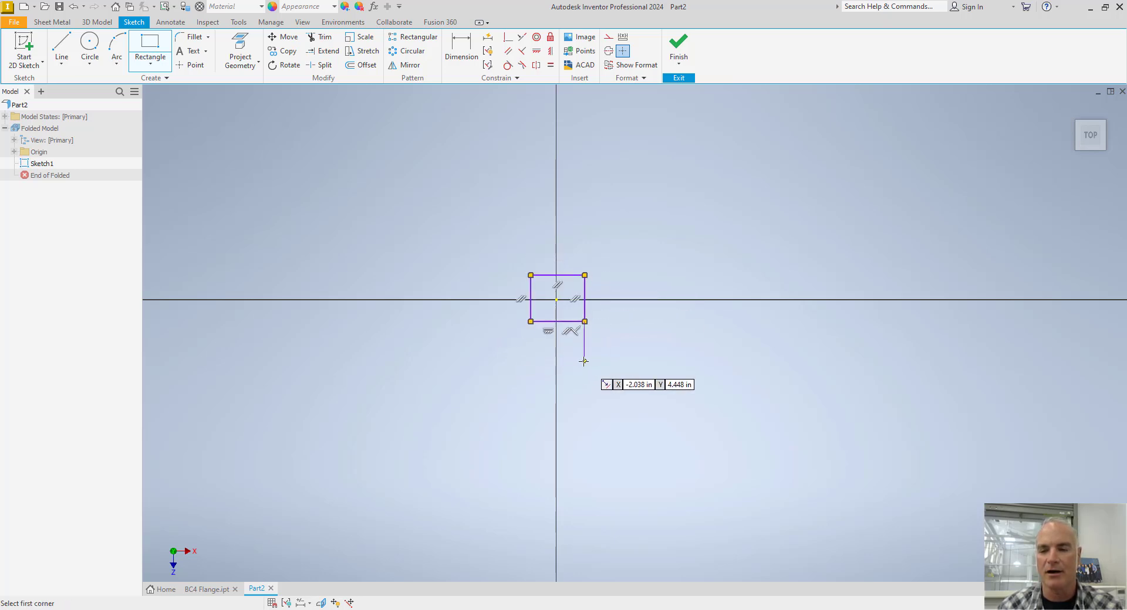
scroll(584, 367, "up", 3)
middle_click_drag(526, 313, 672, 565)
middle_click_drag(605, 463, 561, 427)
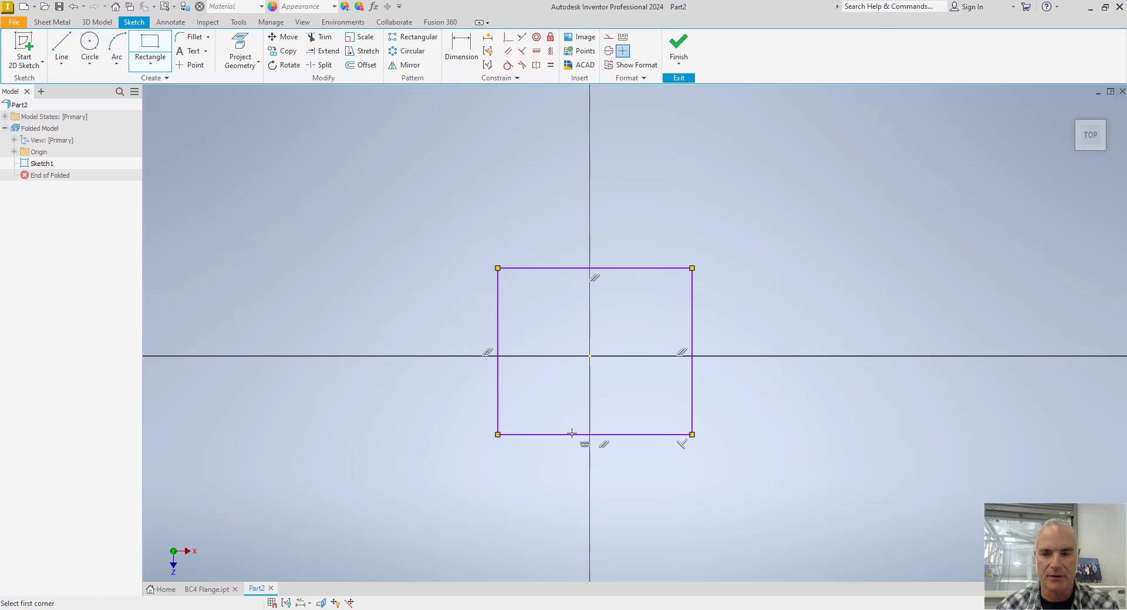
Align the right edge's midpoint horizontally and the top edge's midpoint vertically with the origin, and resize the rectangle to about 3.23 in wide.
key("Escape")
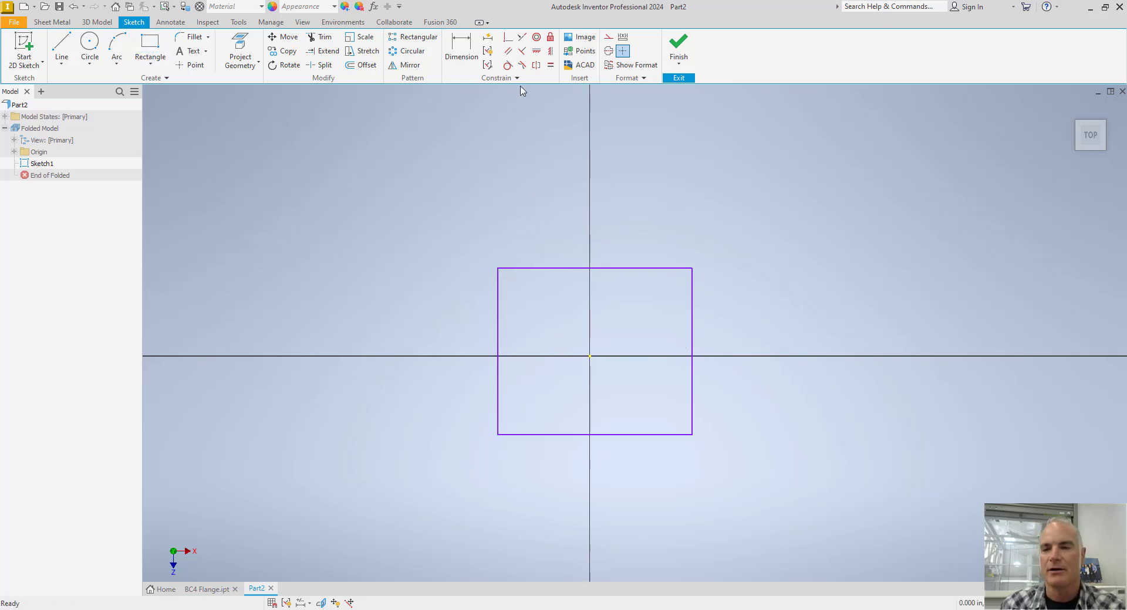
left_click(536, 53)
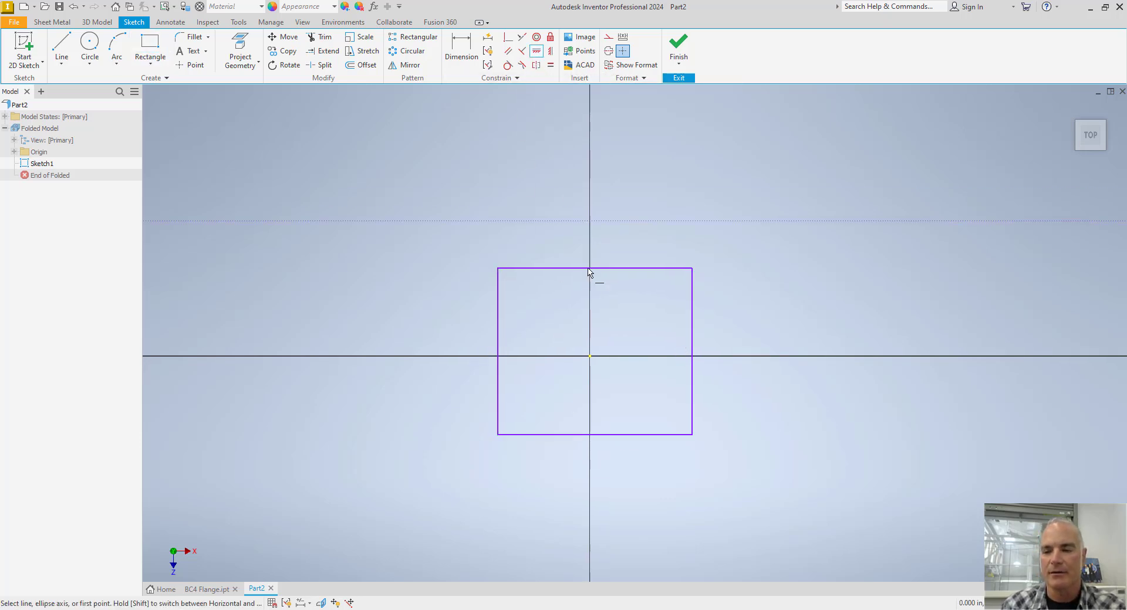
left_click(692, 351)
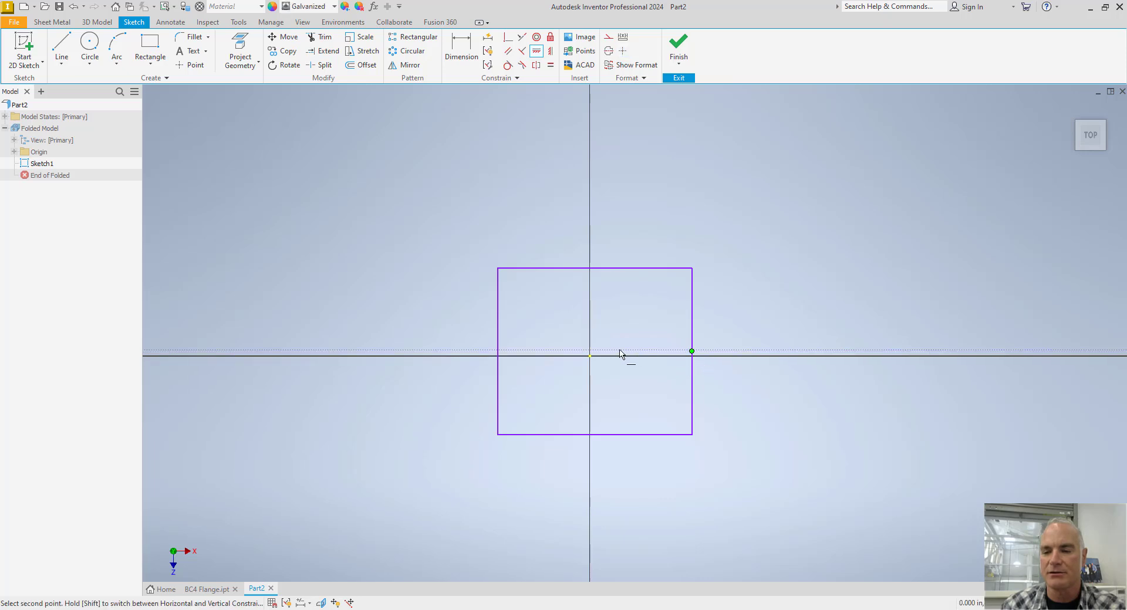
left_click(590, 356)
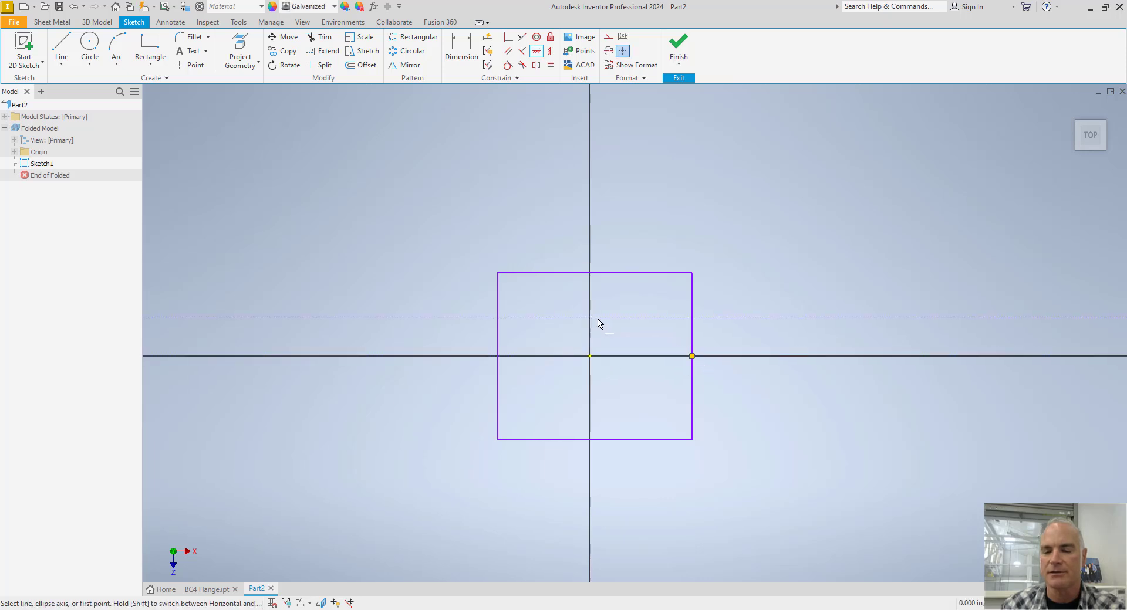
left_click(553, 52)
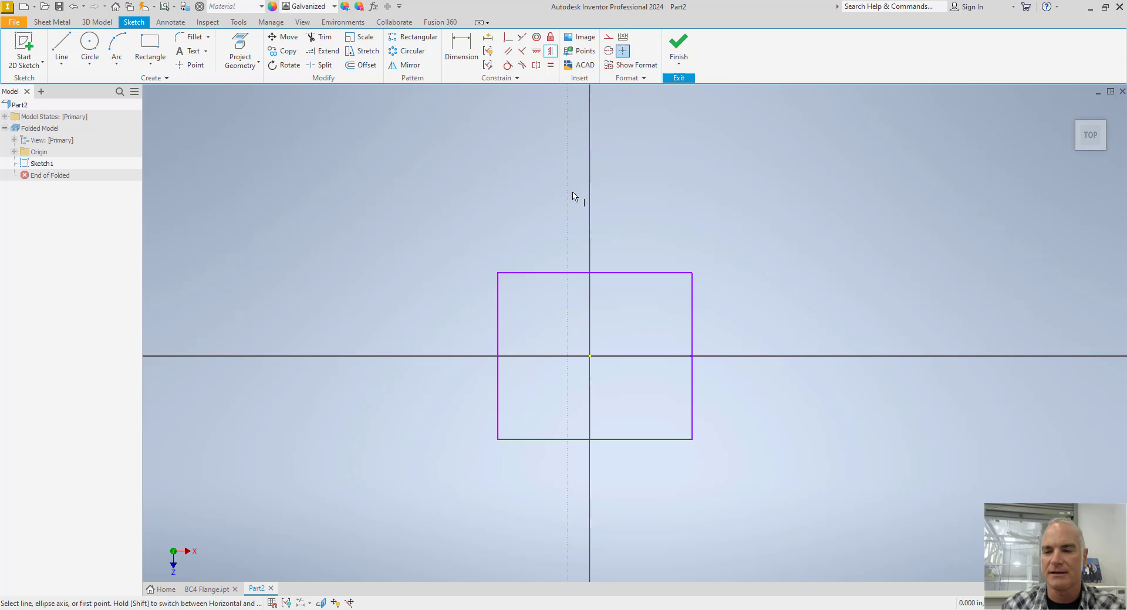
left_click(595, 273)
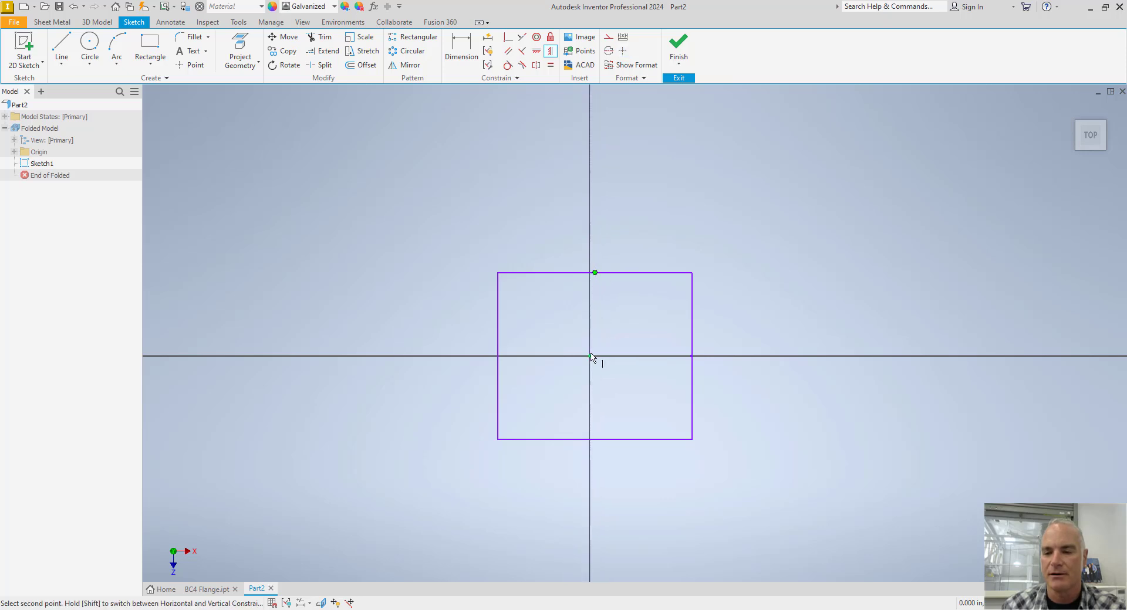
left_click(590, 357)
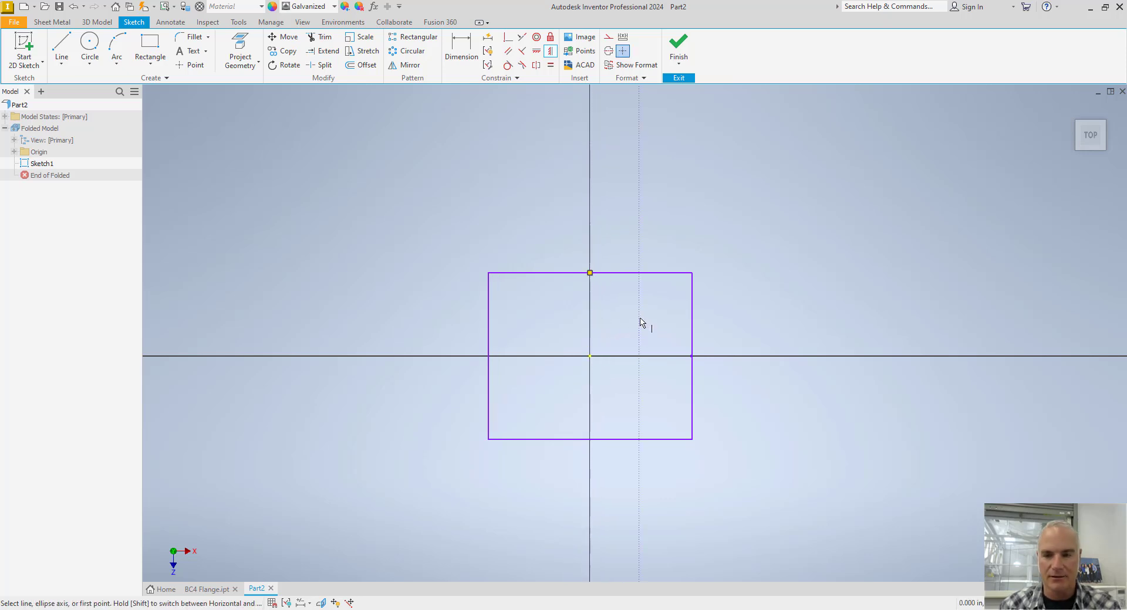
key("Escape")
left_click_drag(692, 314, 637, 277)
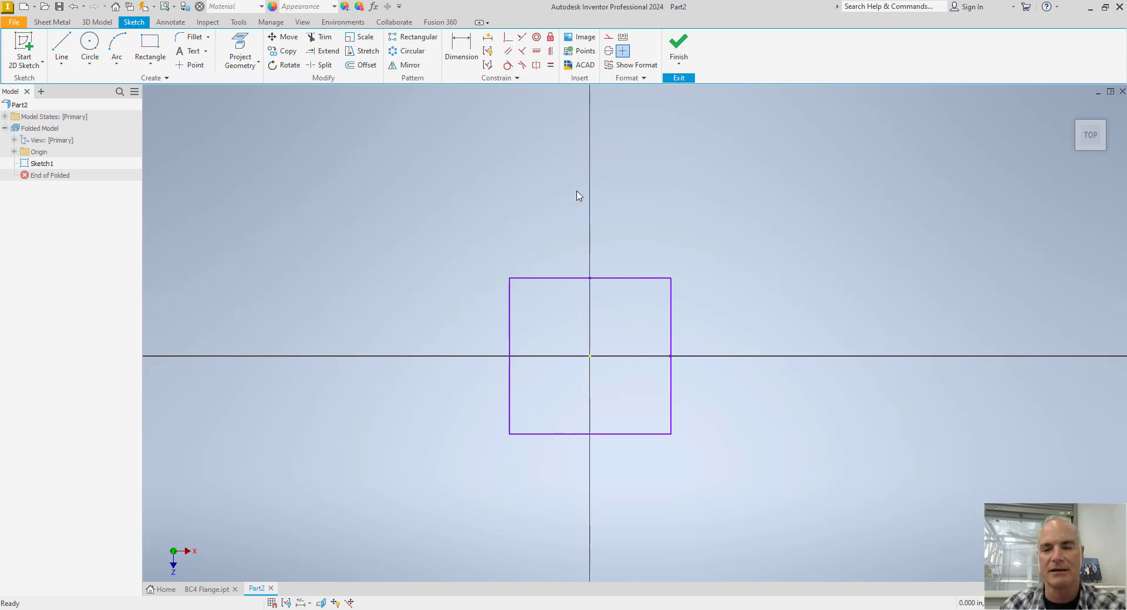
Dimension the rectangle's top edge with the named parameter W1=3.5625.
left_click(461, 47)
left_click(574, 278)
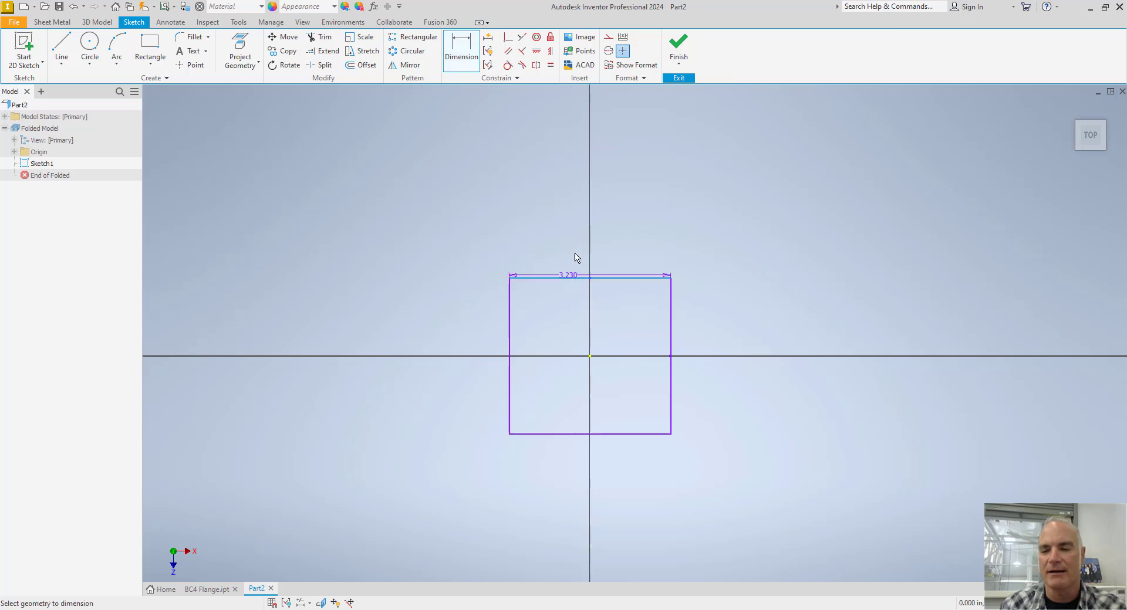
left_click(582, 223)
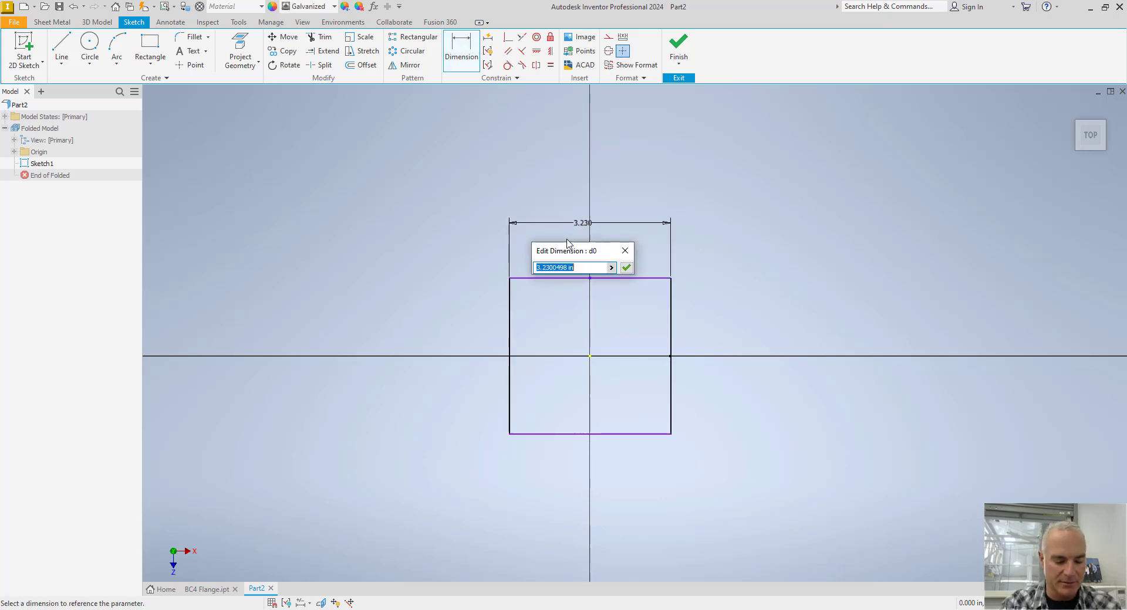
type("W1")
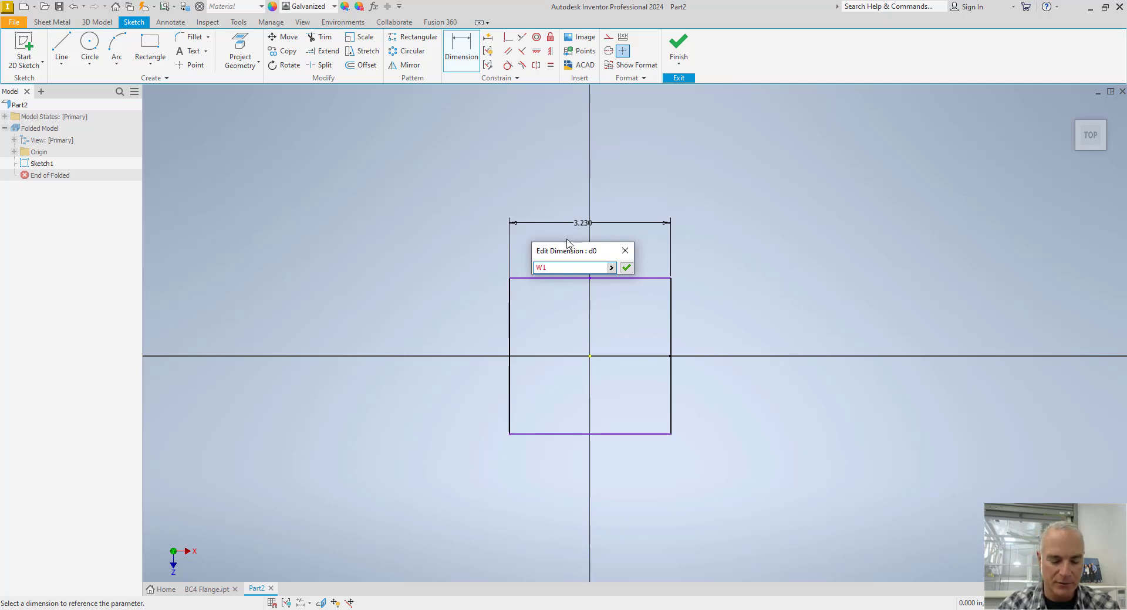
type("=")
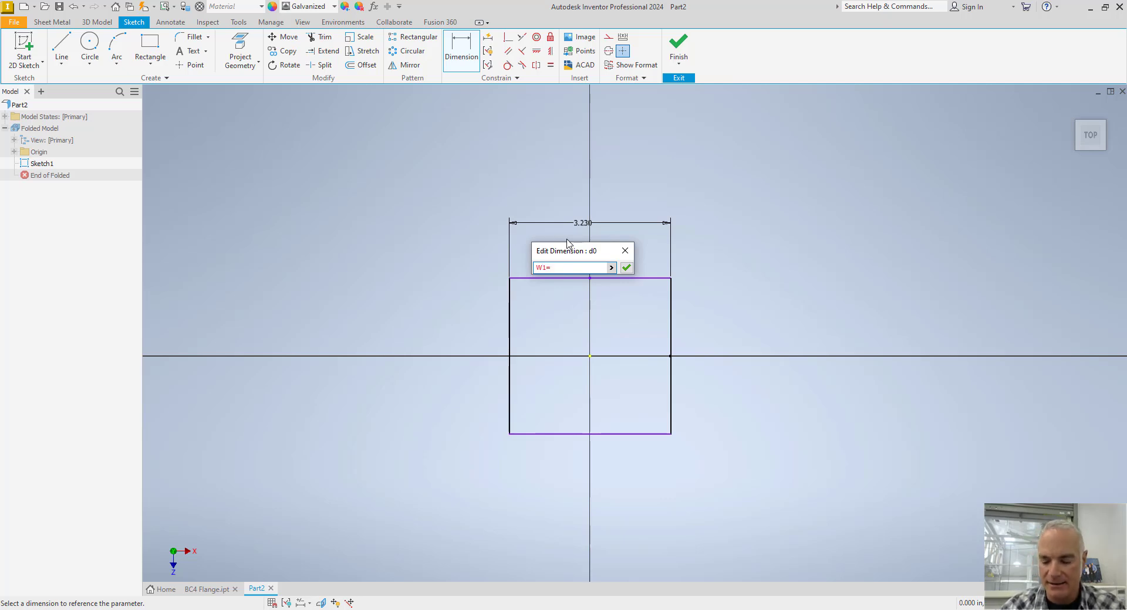
type("3.5625")
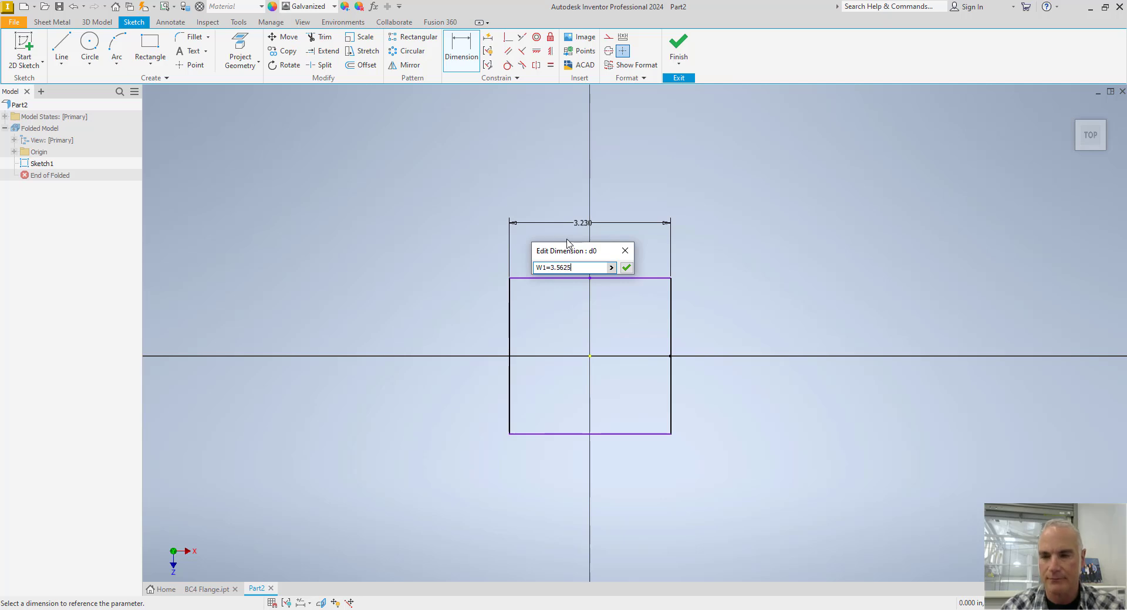
key("Return")
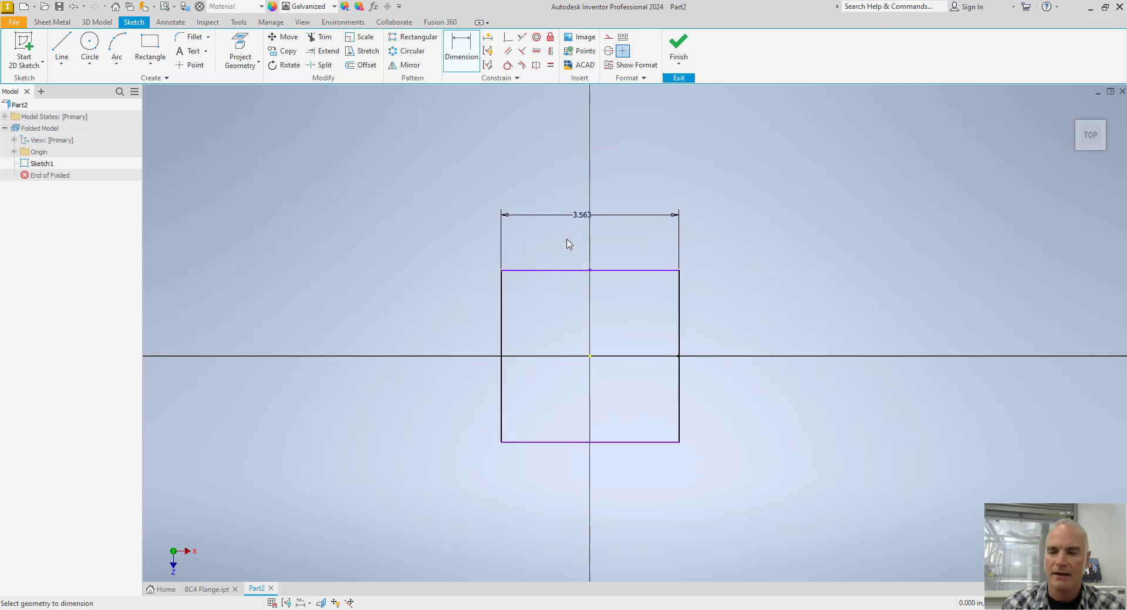
Dimension the rectangle's left edge with the named parameter W2=3.5625 and finish the sketch.
left_click(503, 324)
left_click(449, 333)
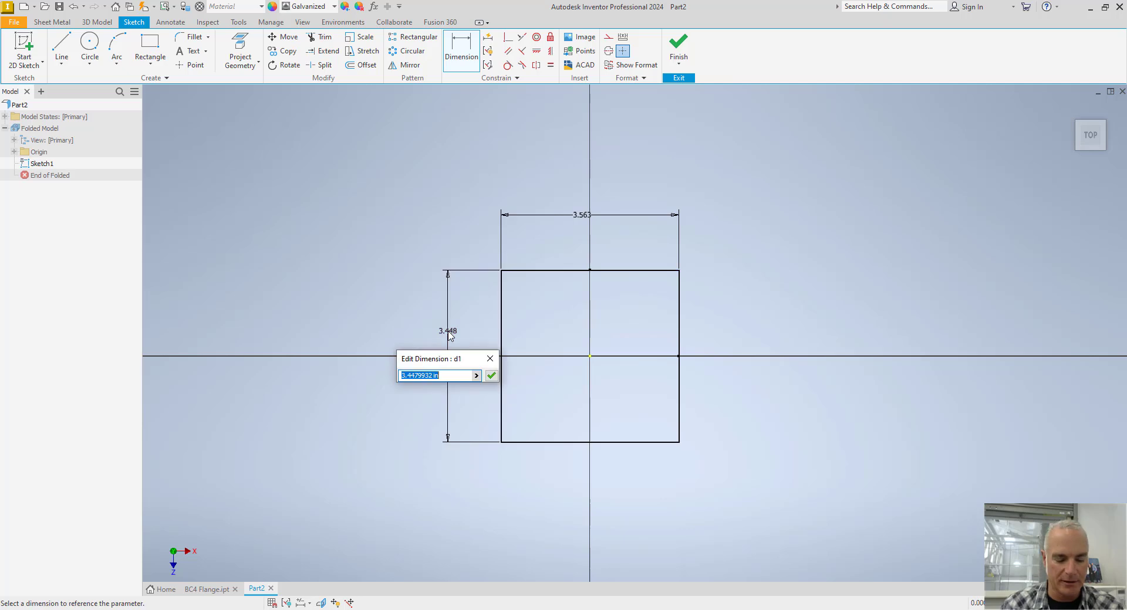
type("W2=")
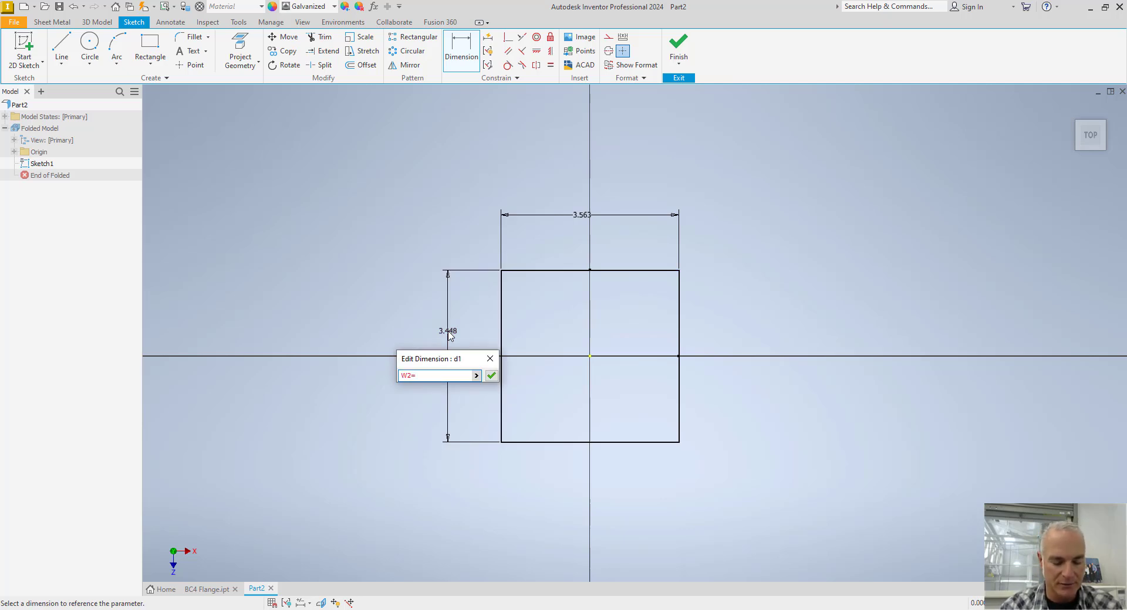
type("3.5625")
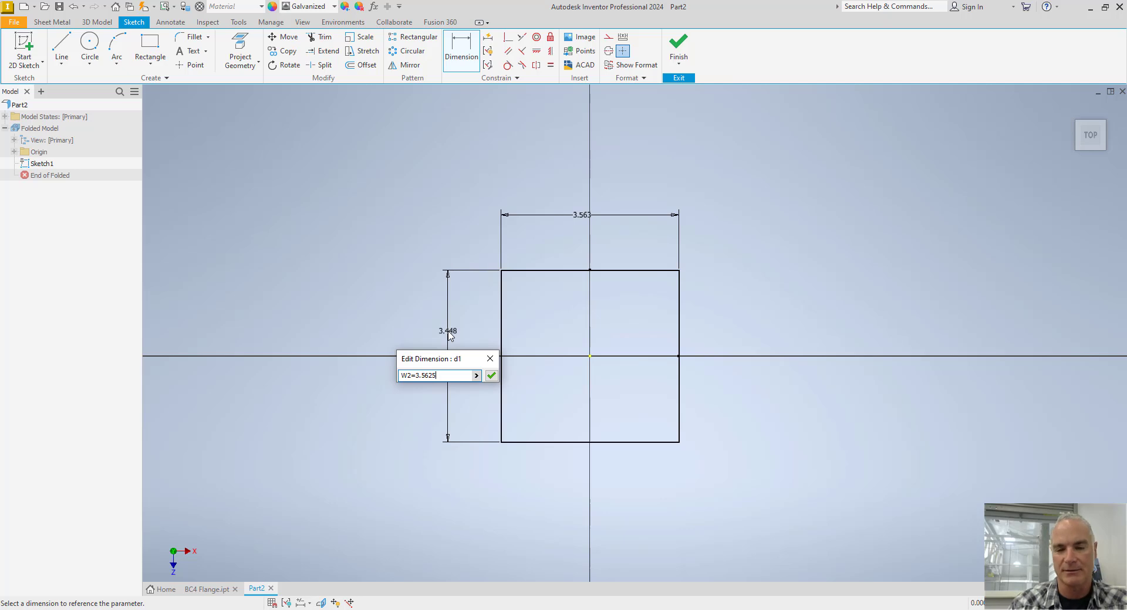
left_click(491, 375)
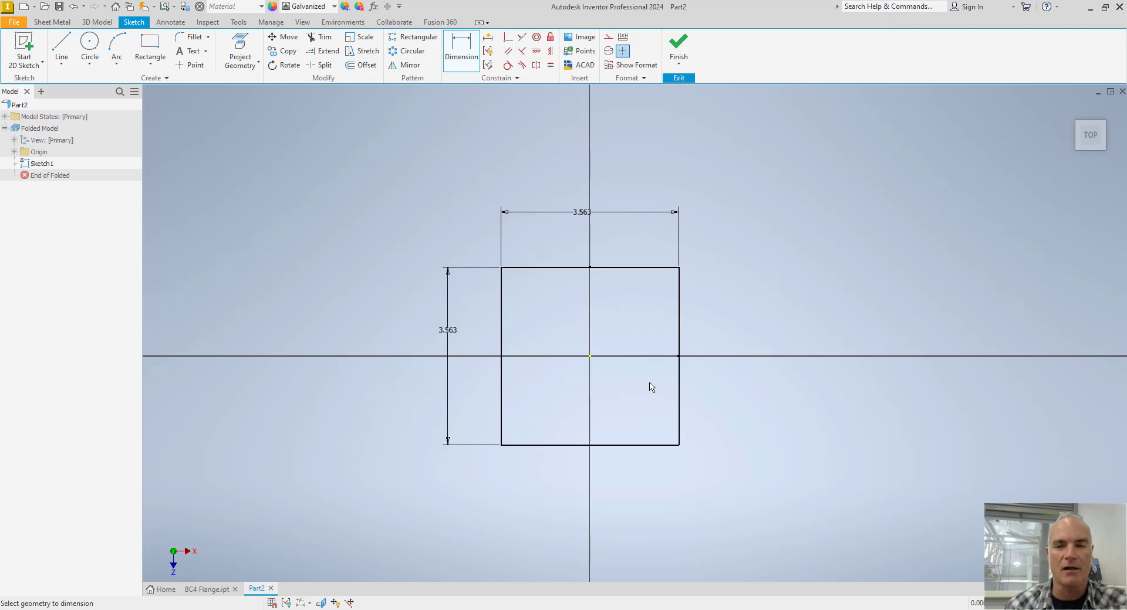
left_click(677, 46)
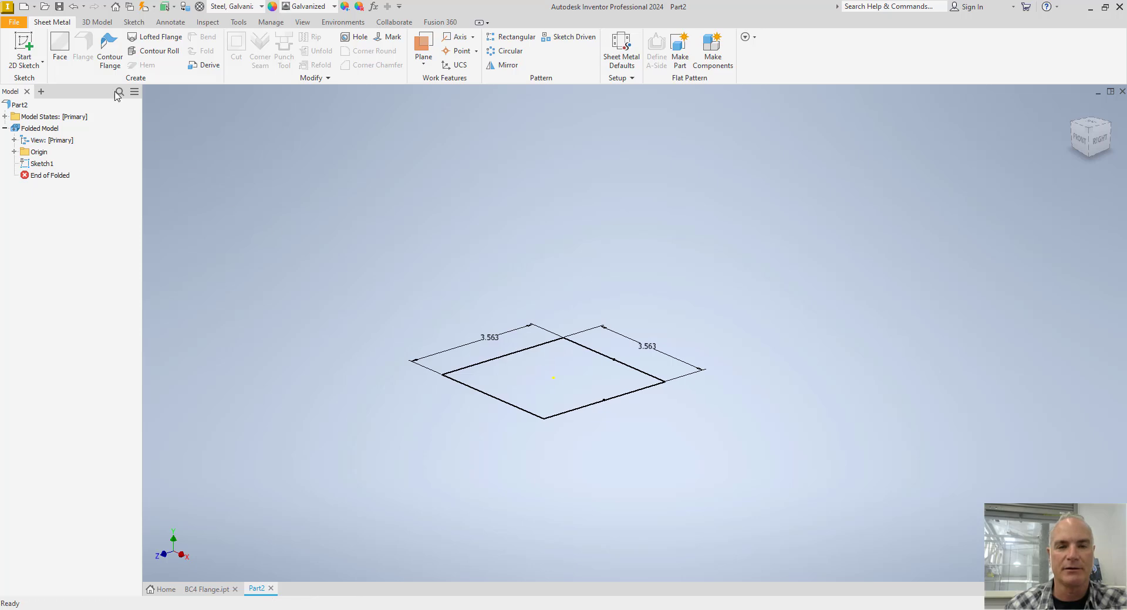
Create a sheet metal face from the square profile using the default 18 ga Galvanized rule.
left_click(60, 46)
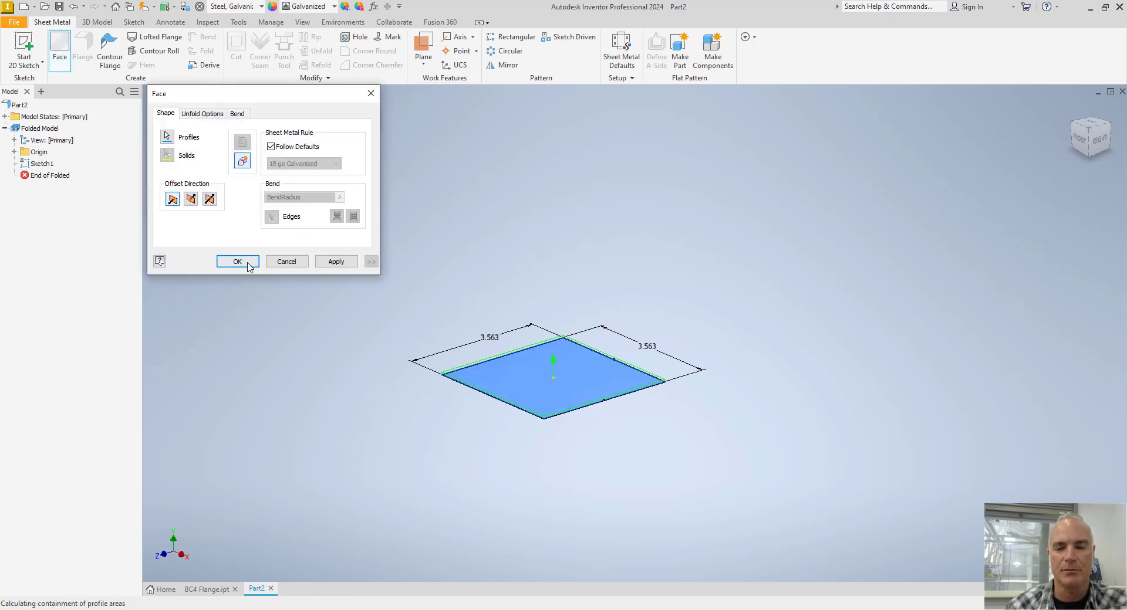
left_click(248, 267)
scroll(482, 391, "up", 2)
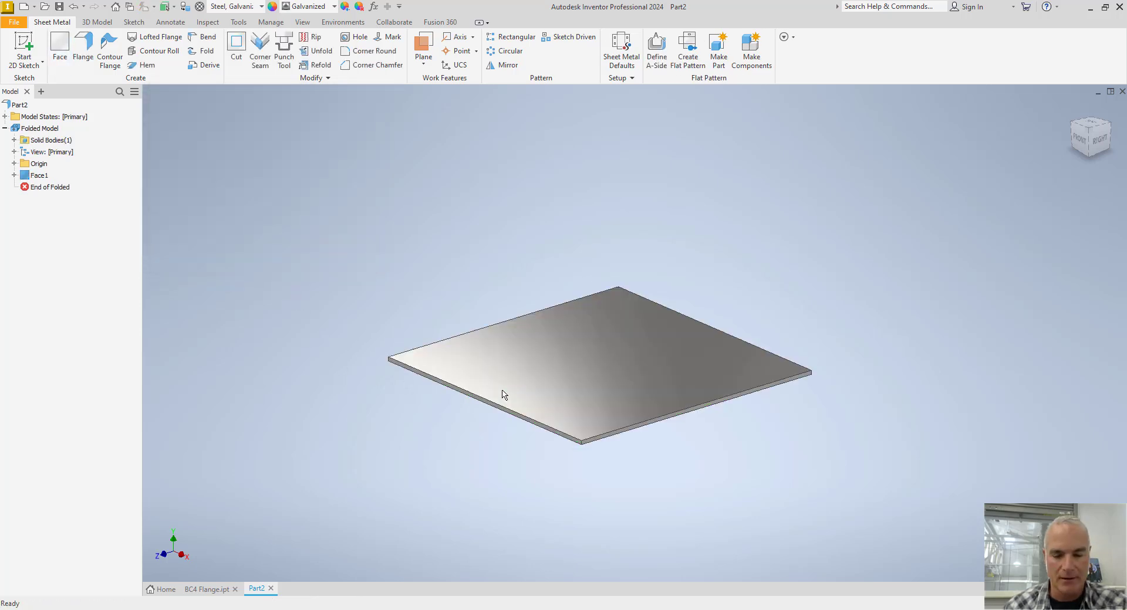
scroll(503, 394, "up", 3)
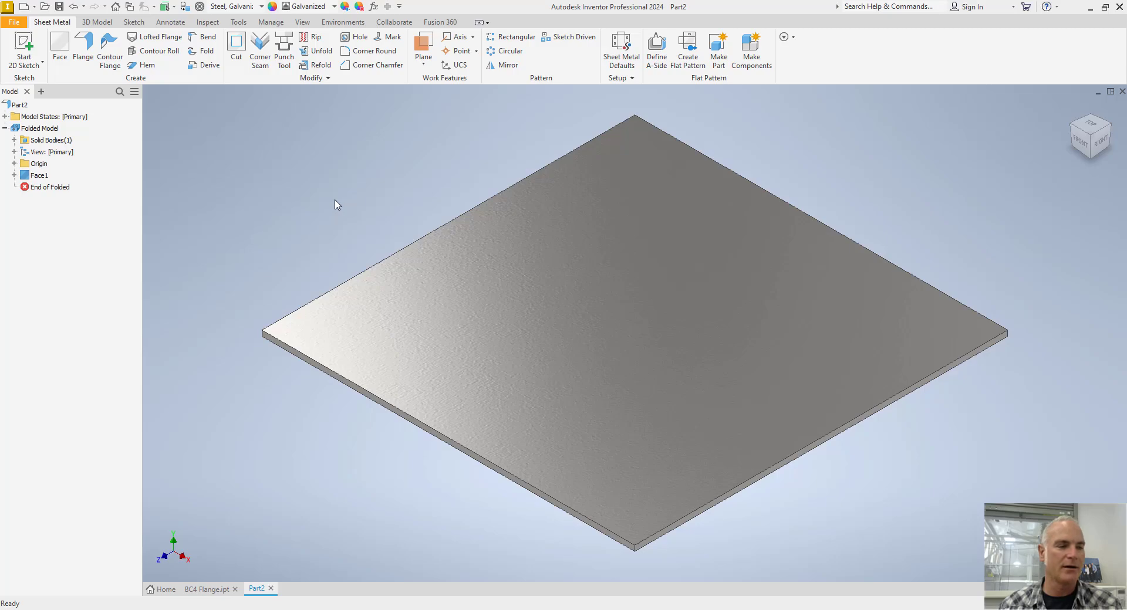
Switch to the C-C-2024_p087.pdf catalog page, examine the beam and post flanges in the BC4 Cap/Base illustration, and return to Inventor.
key("alt+Tab")
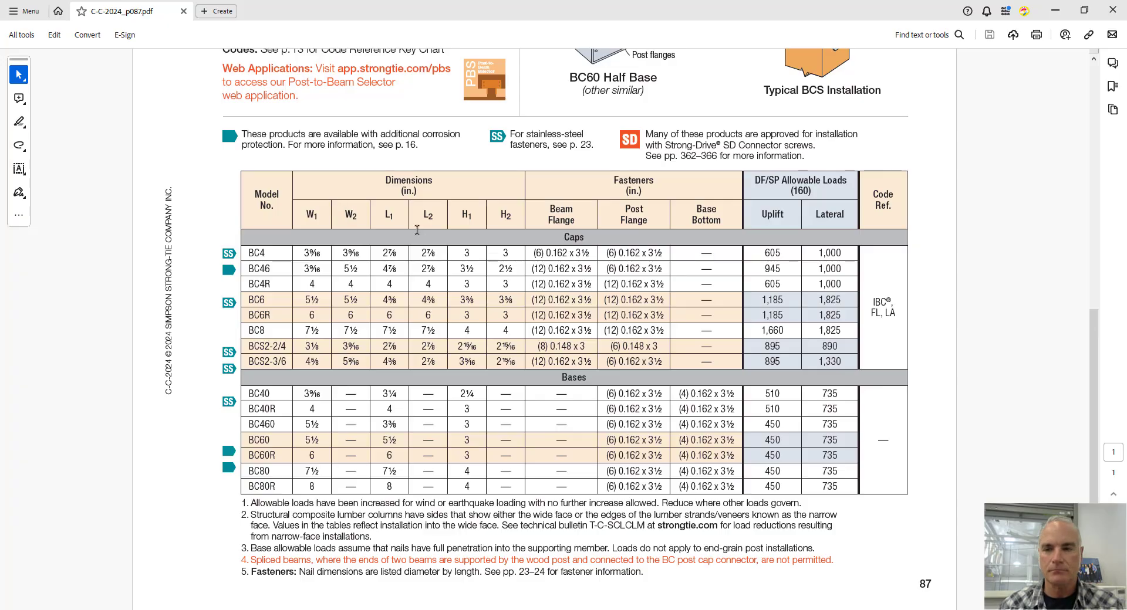
scroll(417, 230, "up", 6)
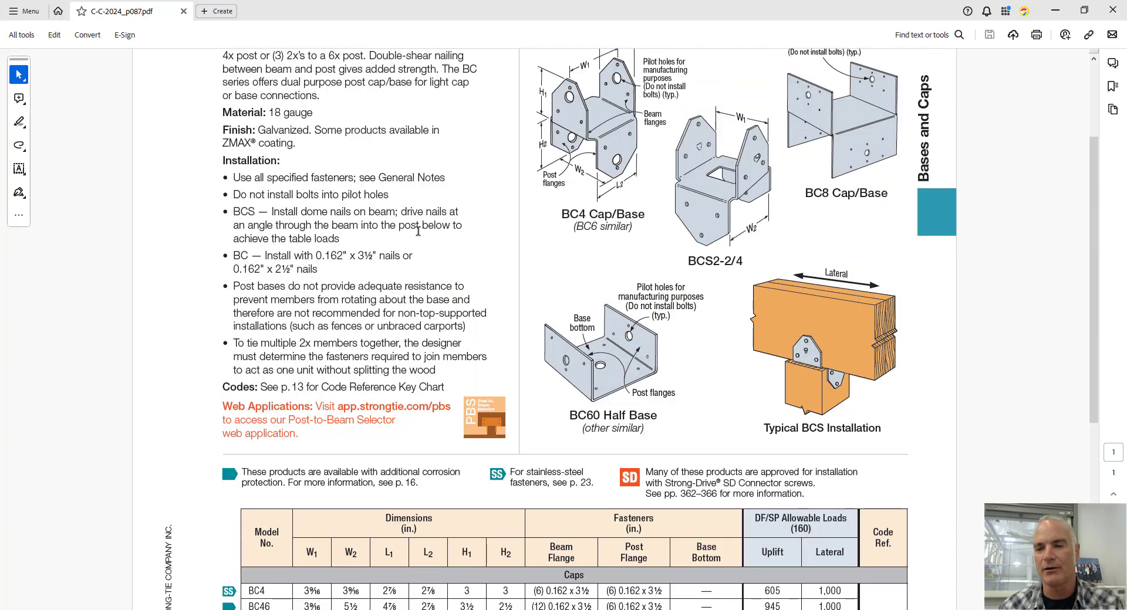
scroll(418, 231, "up", 2)
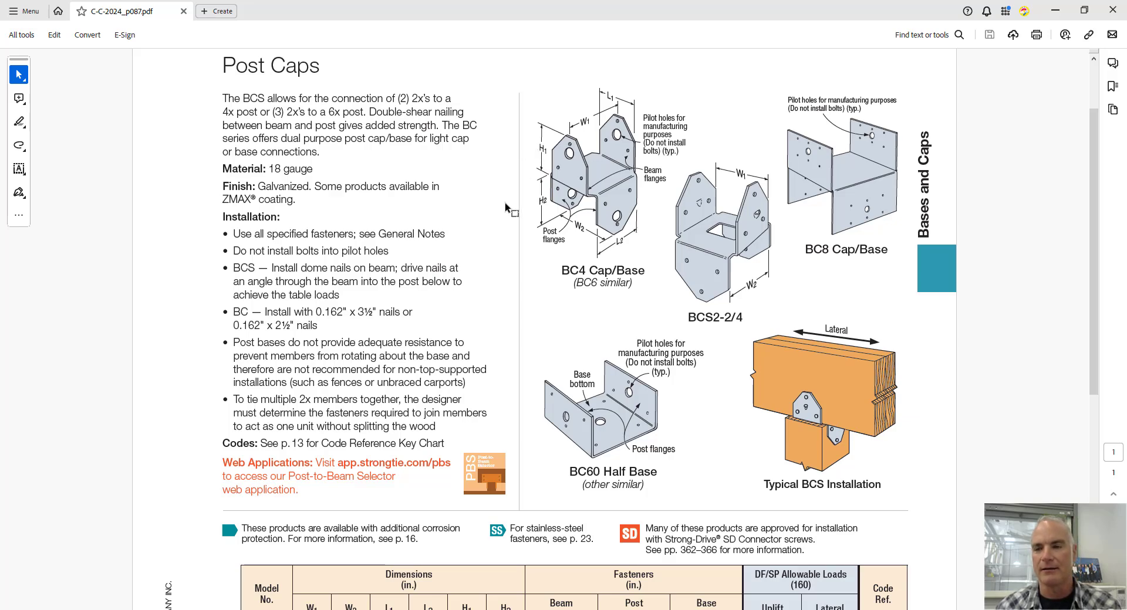
key("alt+Tab")
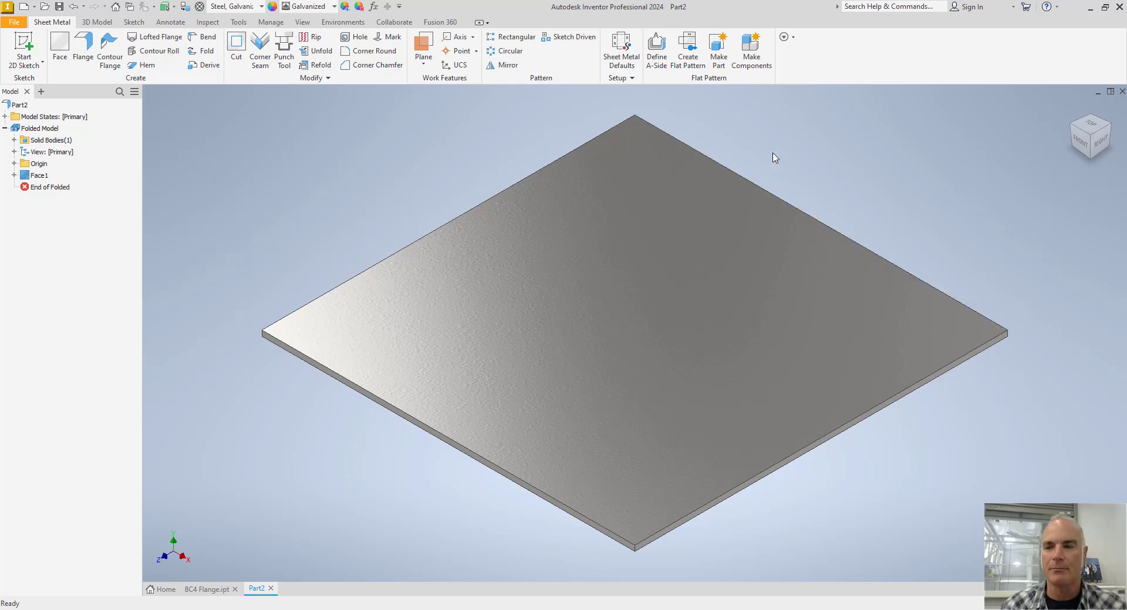
Start the Flange command and open its height distance for editing.
scroll(785, 134, "down", 3)
middle_click_drag(785, 134, 717, 259)
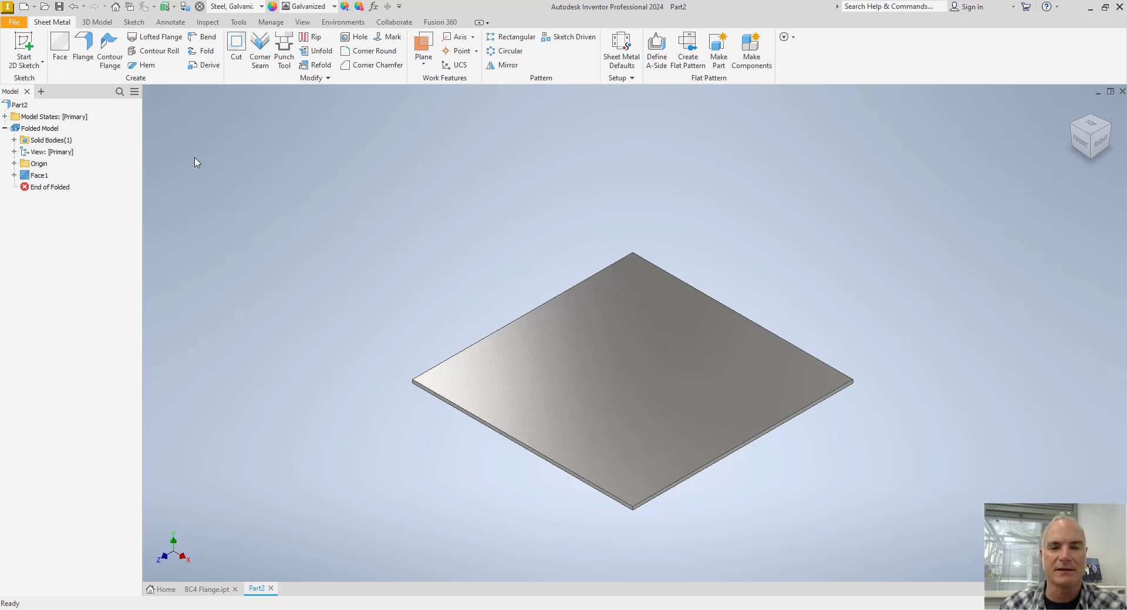
left_click(84, 50)
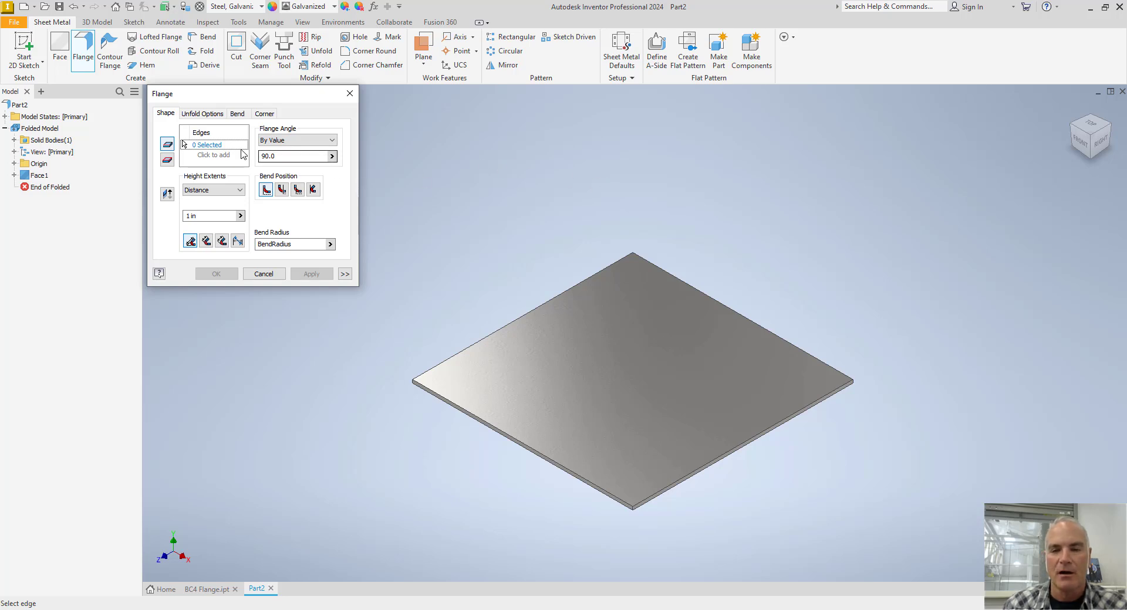
double_click(207, 217)
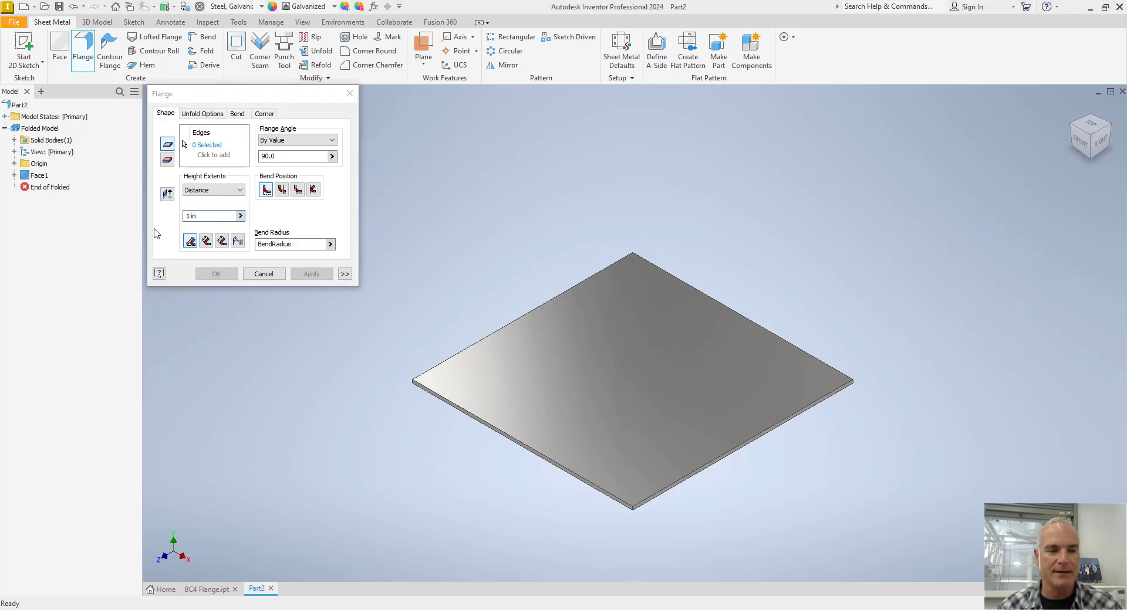
Switch to the catalog PDF, look up the BC4 cap's H1 flange height in the dimensions table, and return to Inventor.
key("alt+Tab")
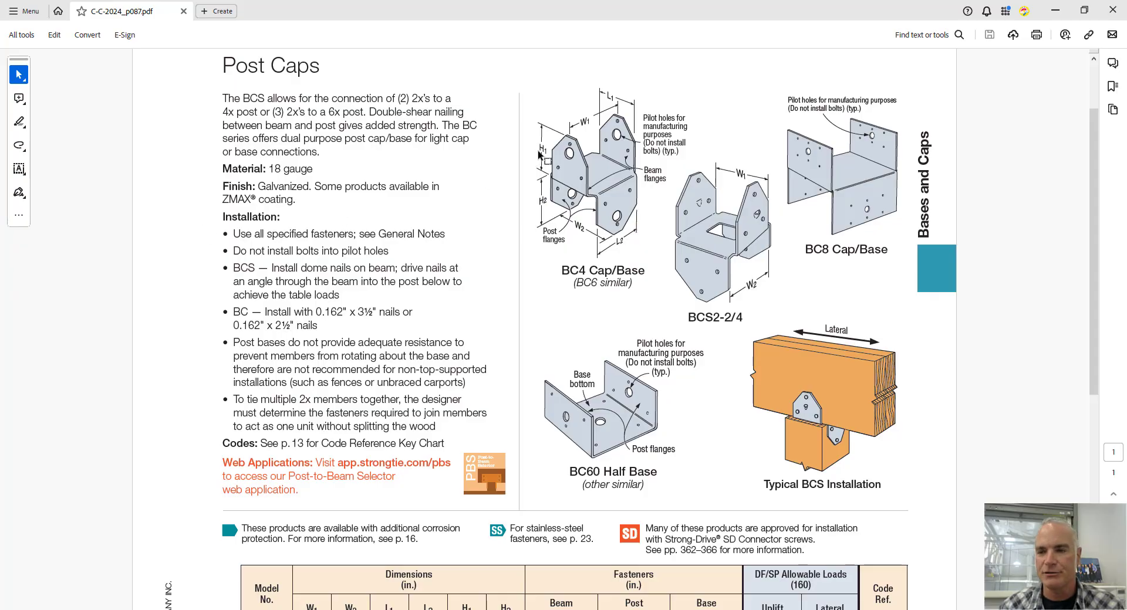
scroll(476, 266, "down", 3)
scroll(473, 266, "down", 2)
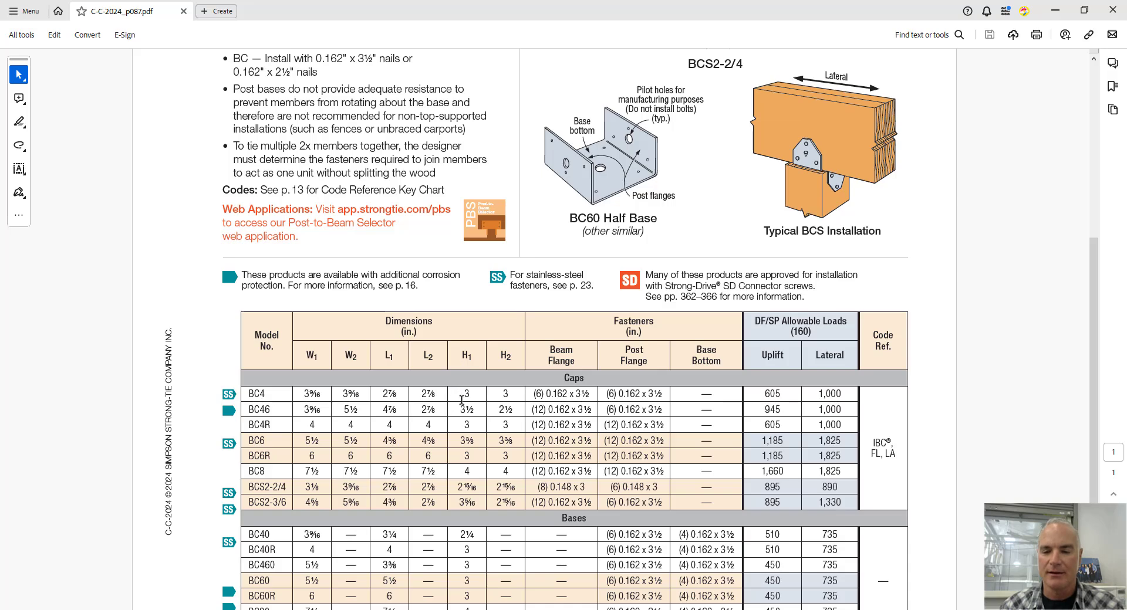
left_click_drag(461, 395, 473, 397)
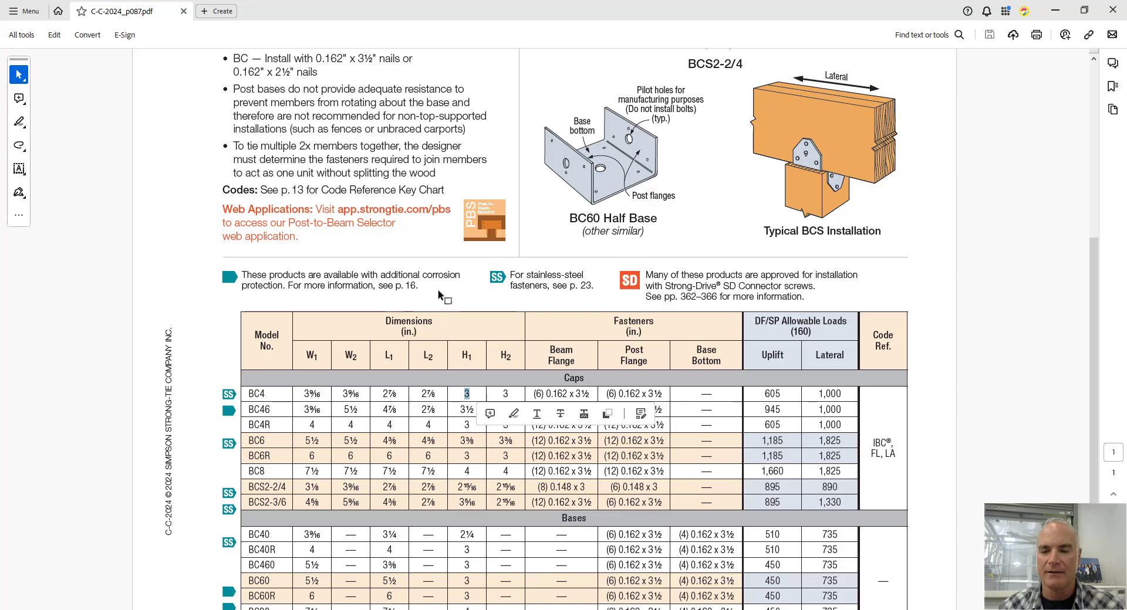
key("alt+Tab")
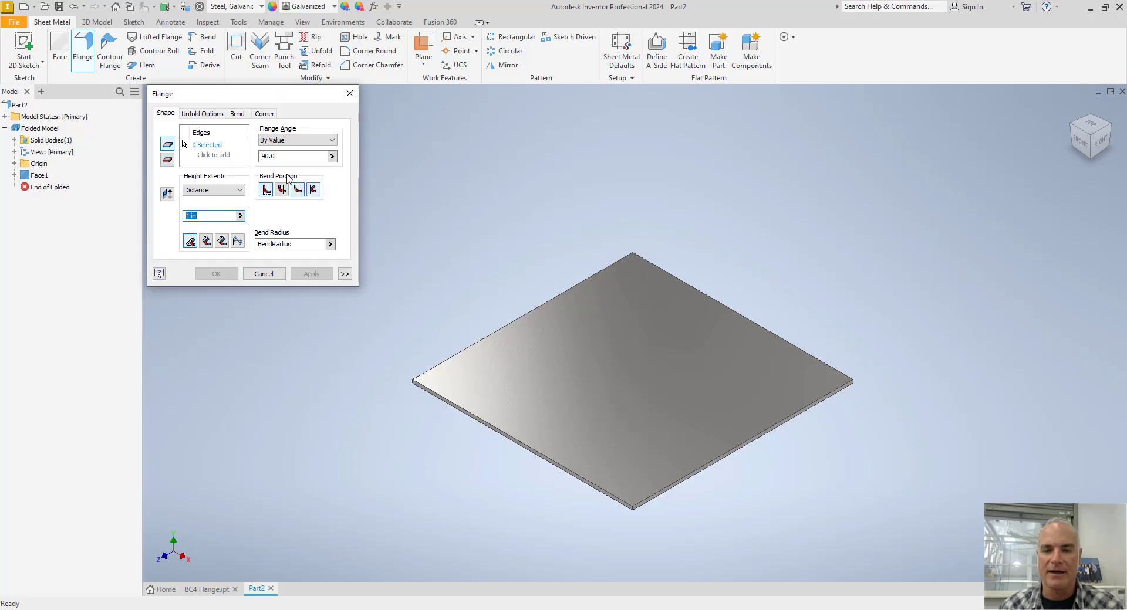
Switch to the catalog PDF, look up the BC4 cap's L1 flange width in the illustration and dimensions table, and return to Inventor.
key("alt+Tab")
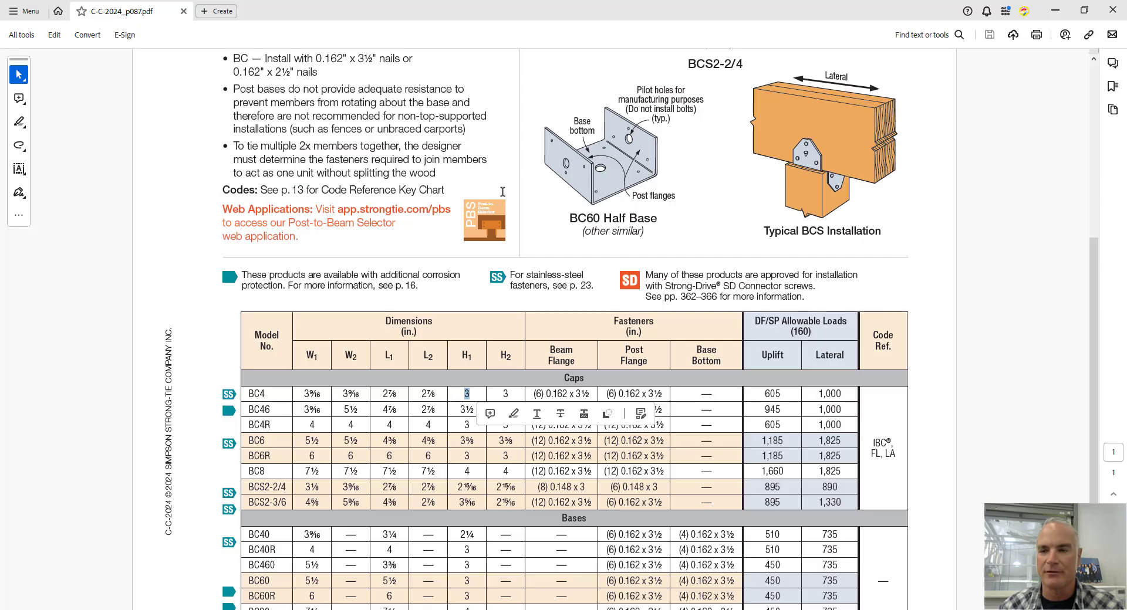
scroll(512, 188, "up", 5)
scroll(511, 190, "up", 3)
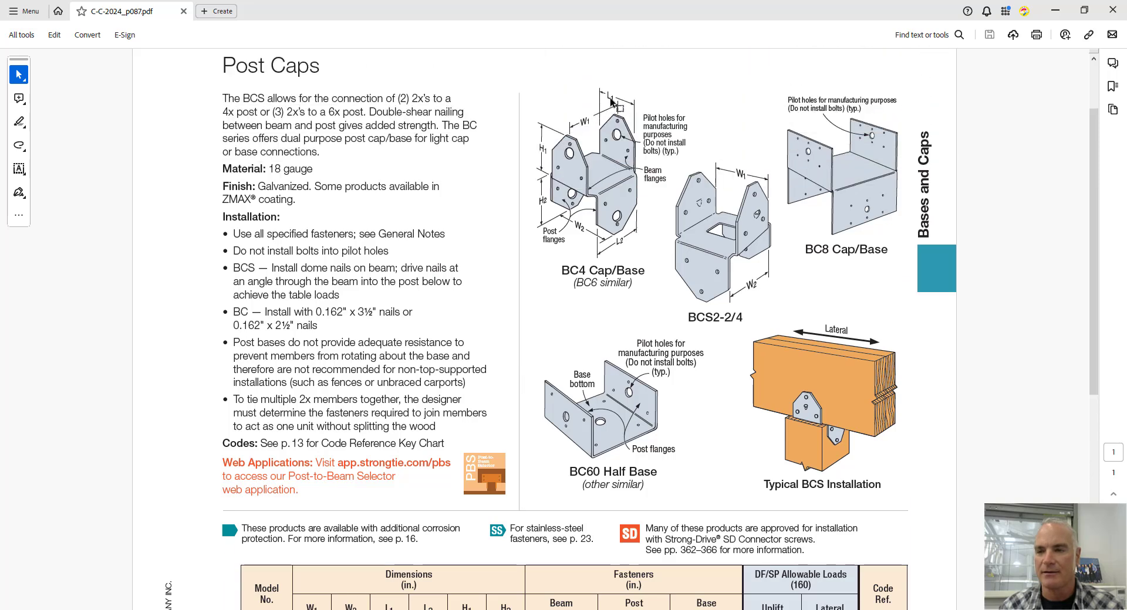
scroll(464, 332, "down", 5)
scroll(462, 331, "down", 3)
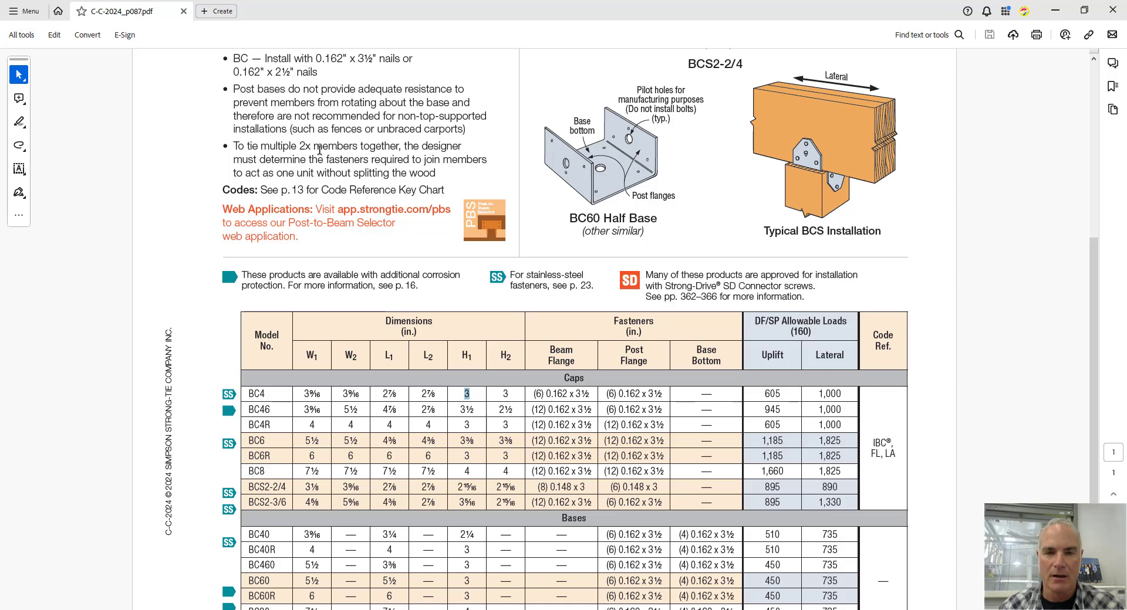
key("alt+Tab")
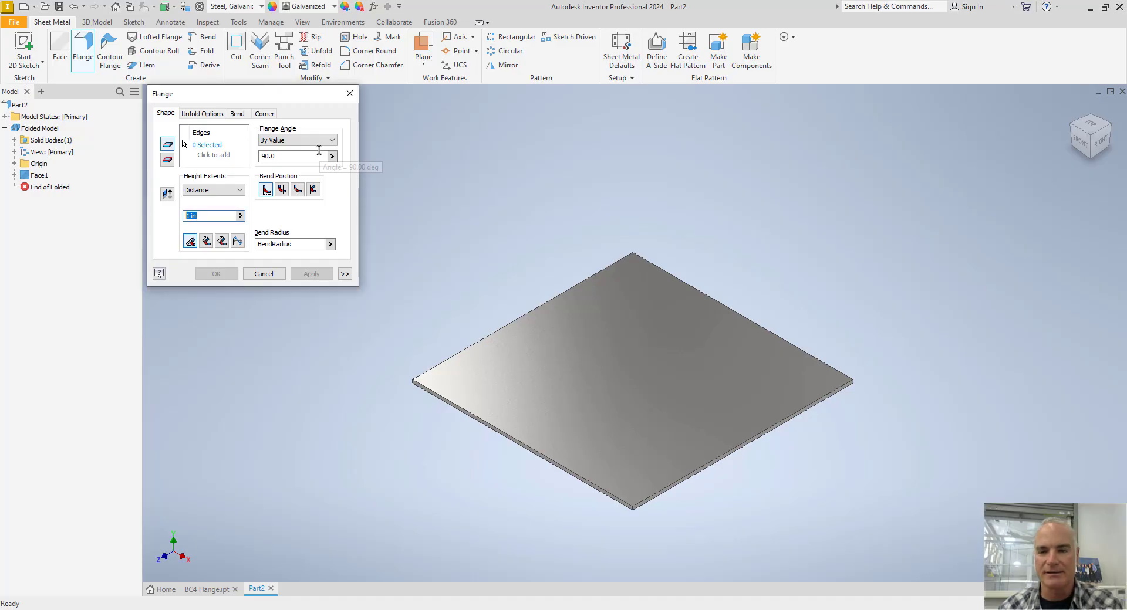
Select the square face's back right edge for the flange and set the flange height to 3 in.
left_click(201, 148)
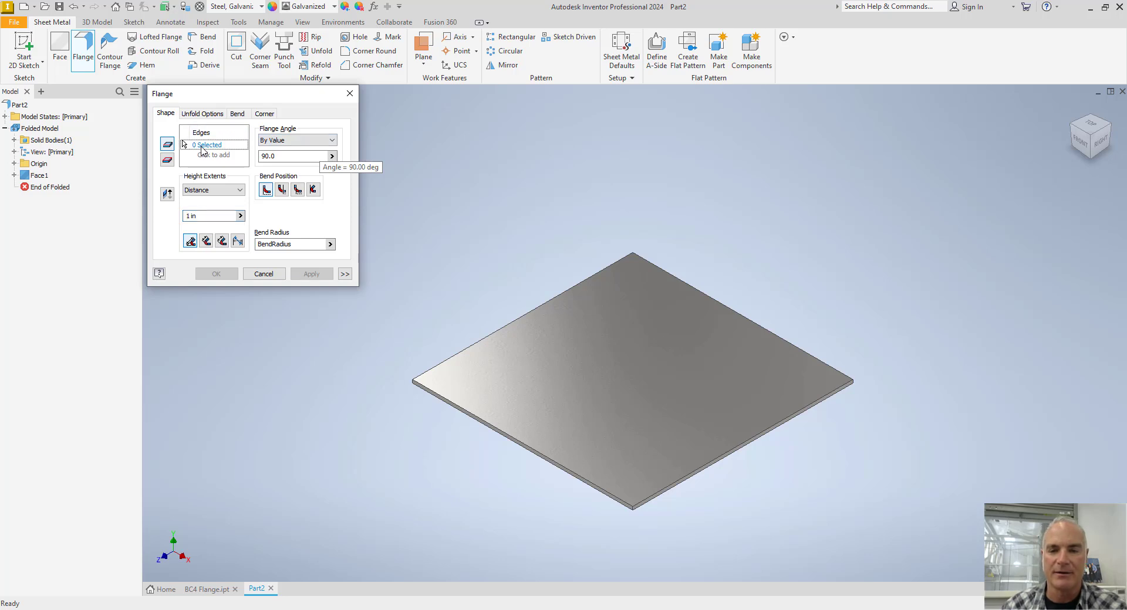
left_click(675, 282)
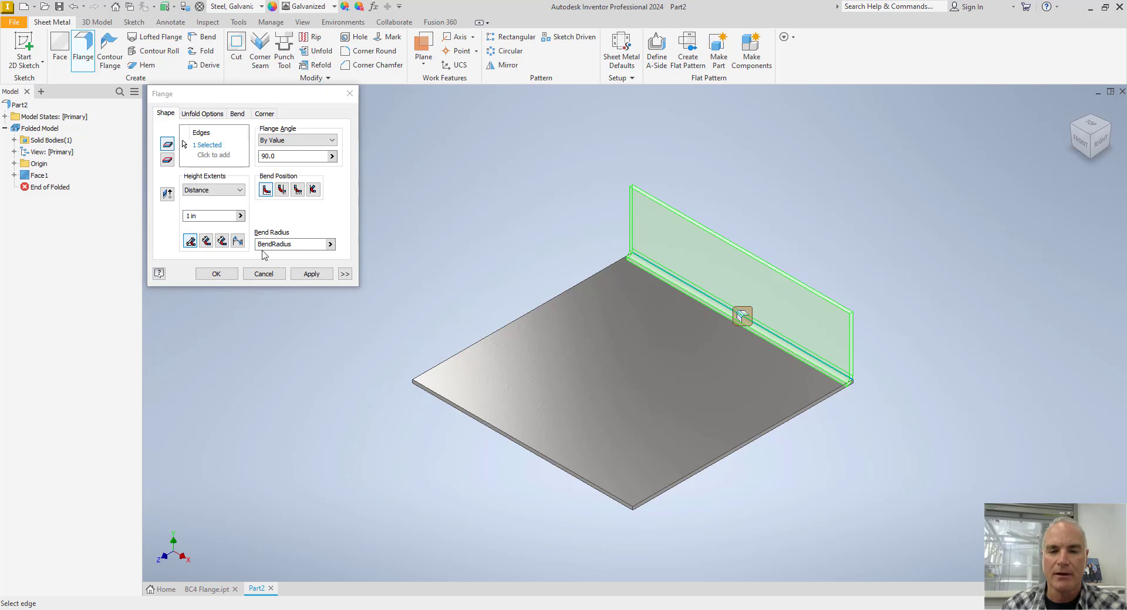
left_click(214, 216)
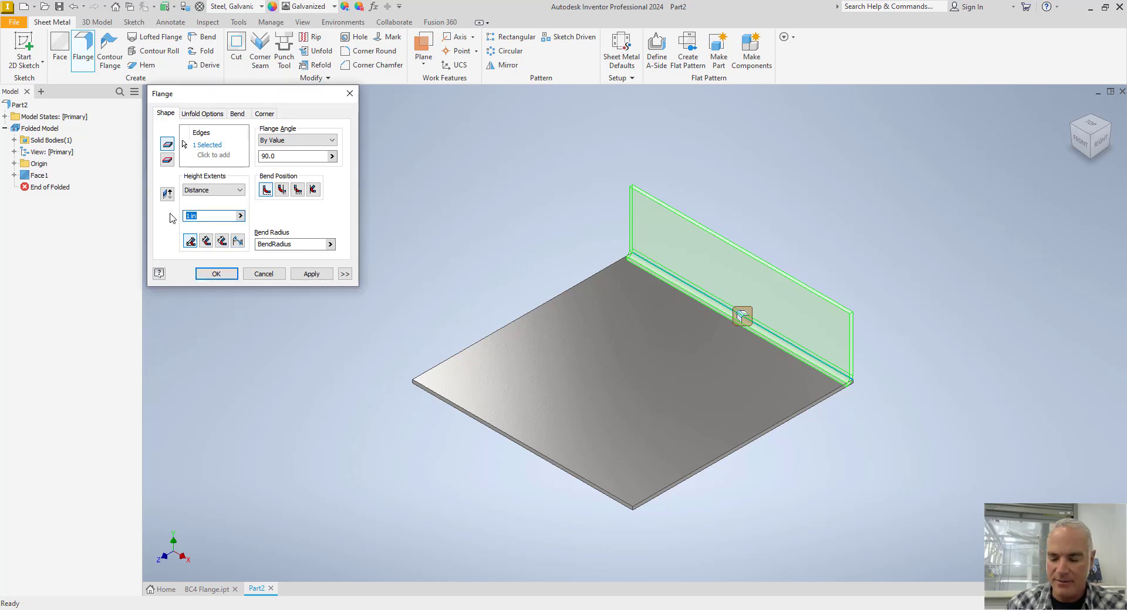
type("3")
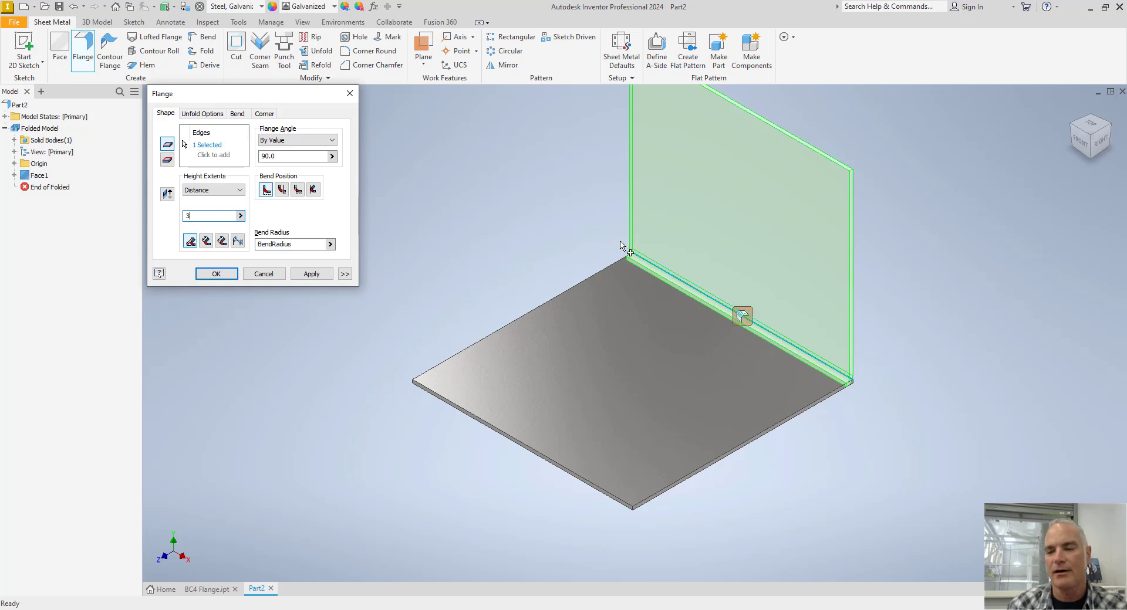
middle_click_drag(531, 198, 539, 271)
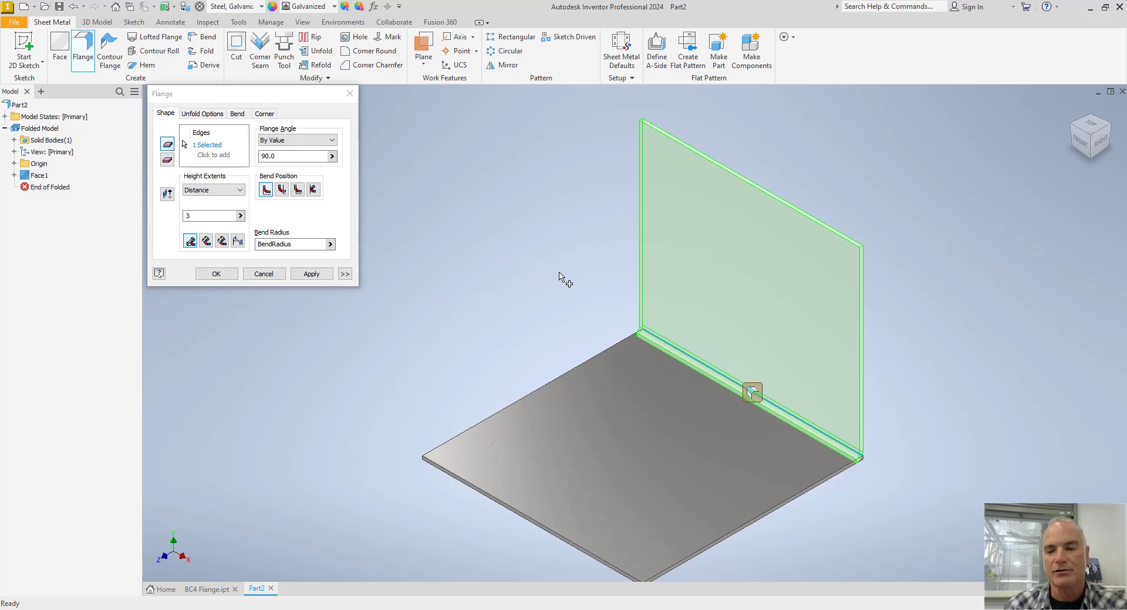
Set the flange's width extents to a centered width of 2.875 in, create the flange and leave the command.
left_click(344, 275)
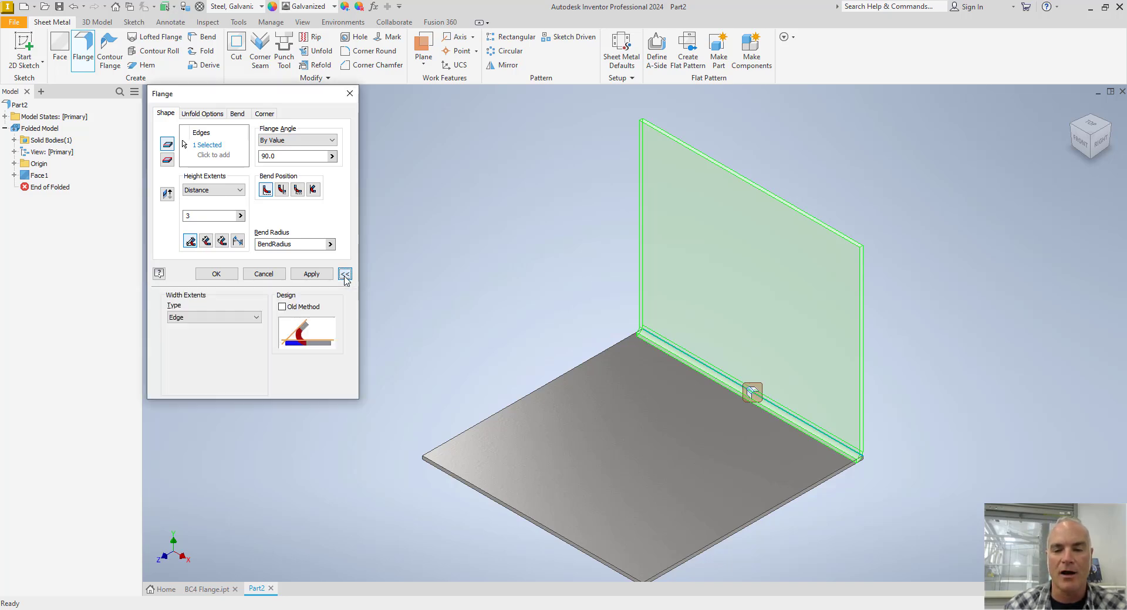
left_click(180, 320)
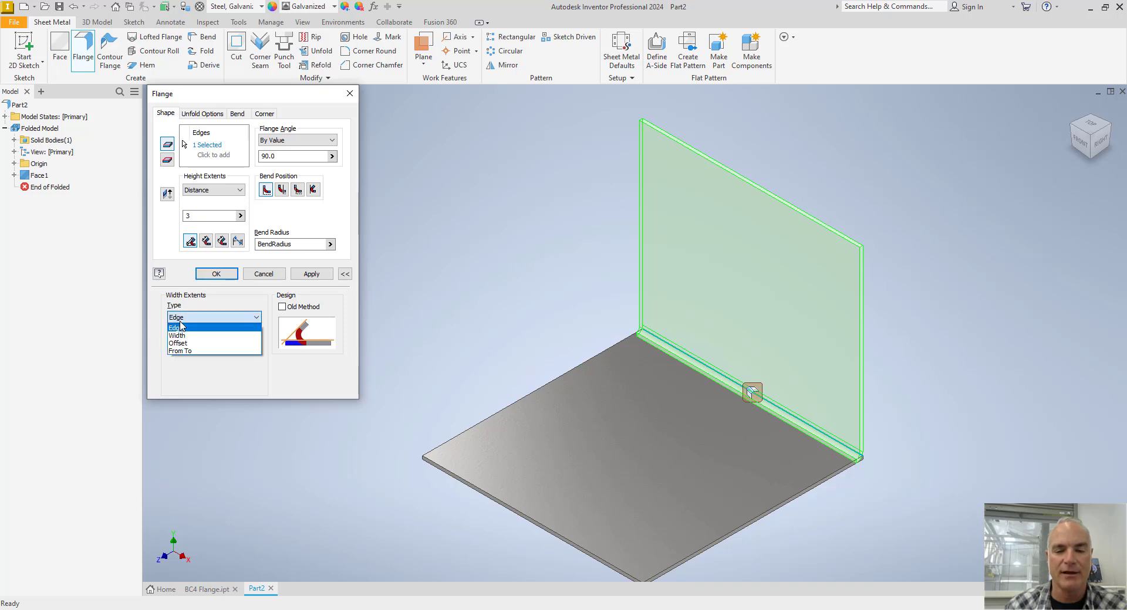
left_click(177, 335)
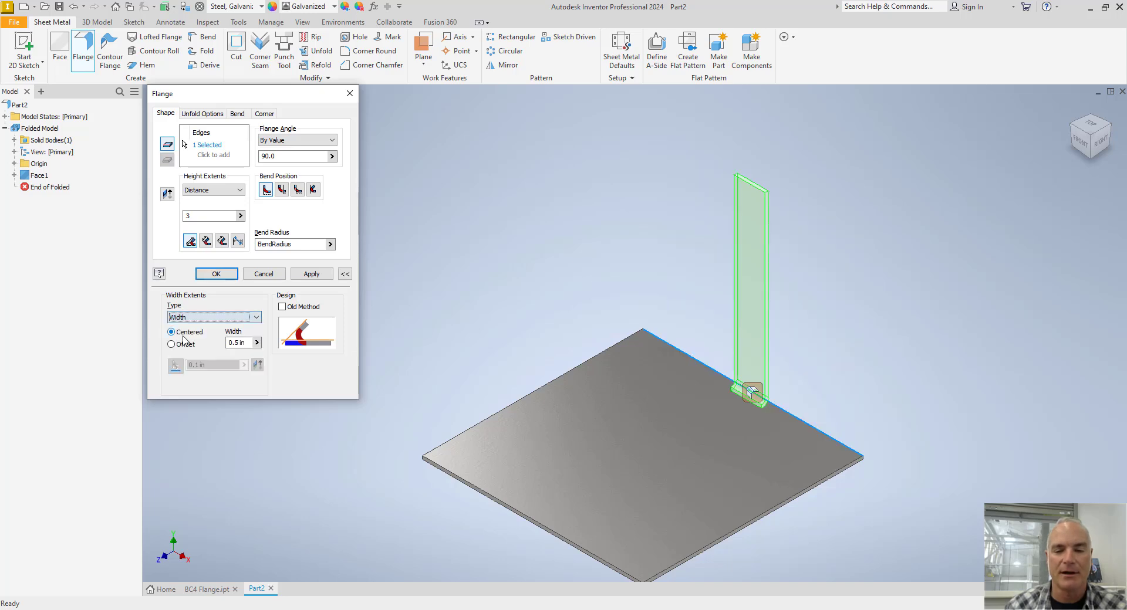
left_click(230, 343)
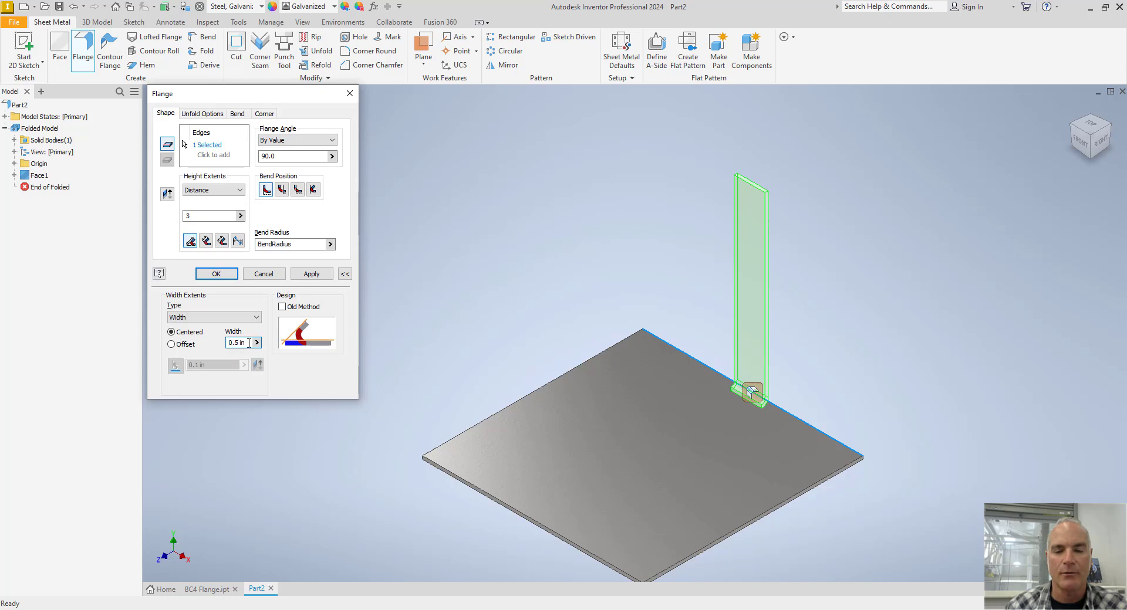
left_click_drag(248, 343, 213, 343)
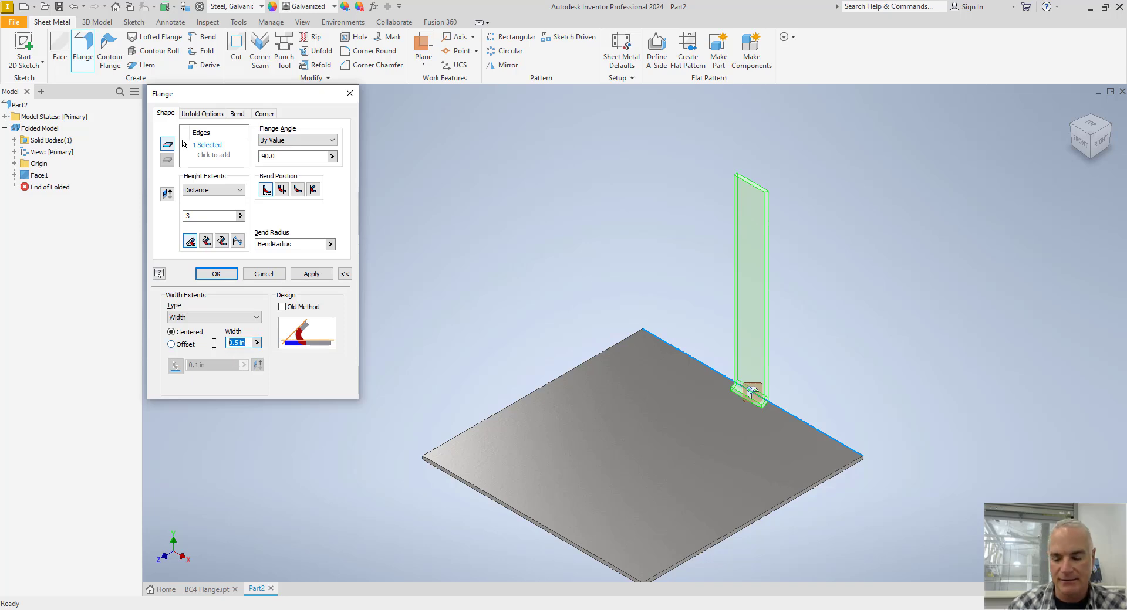
type("2.")
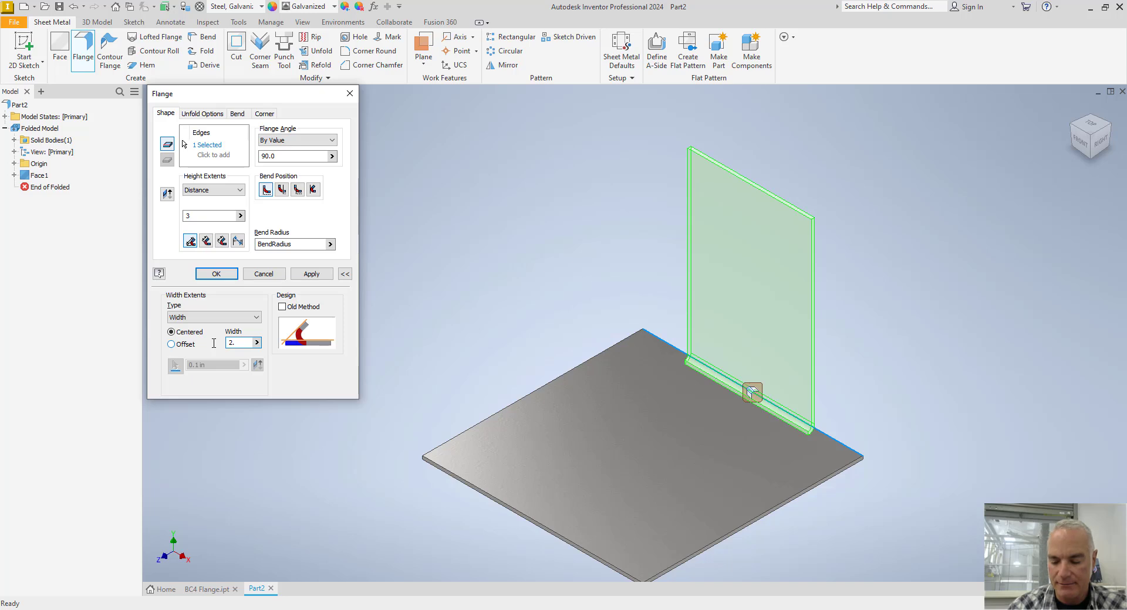
type("875")
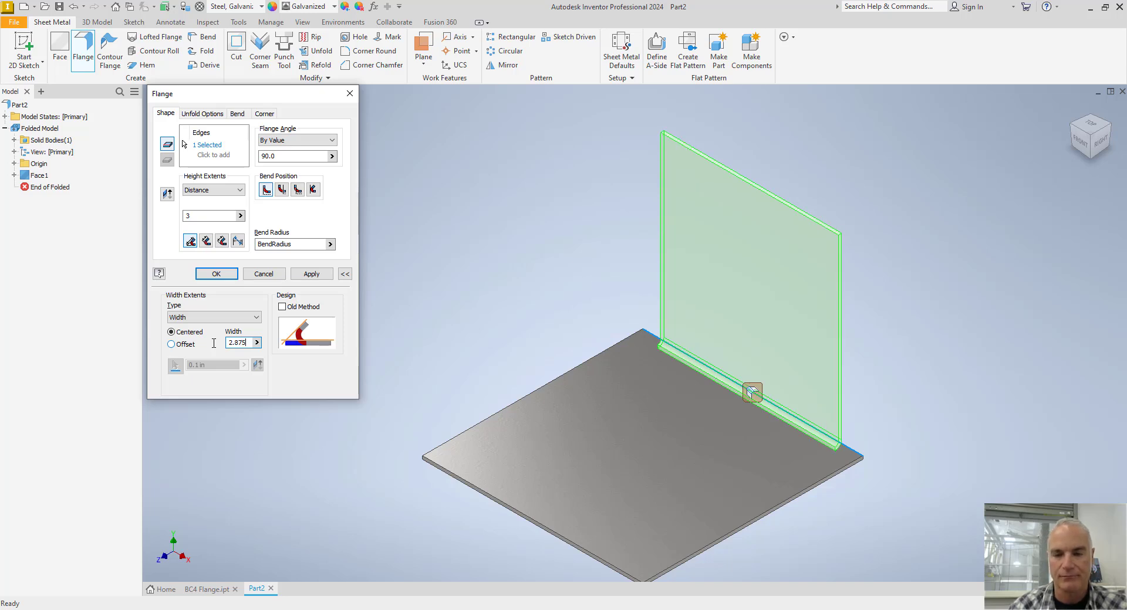
key("Return")
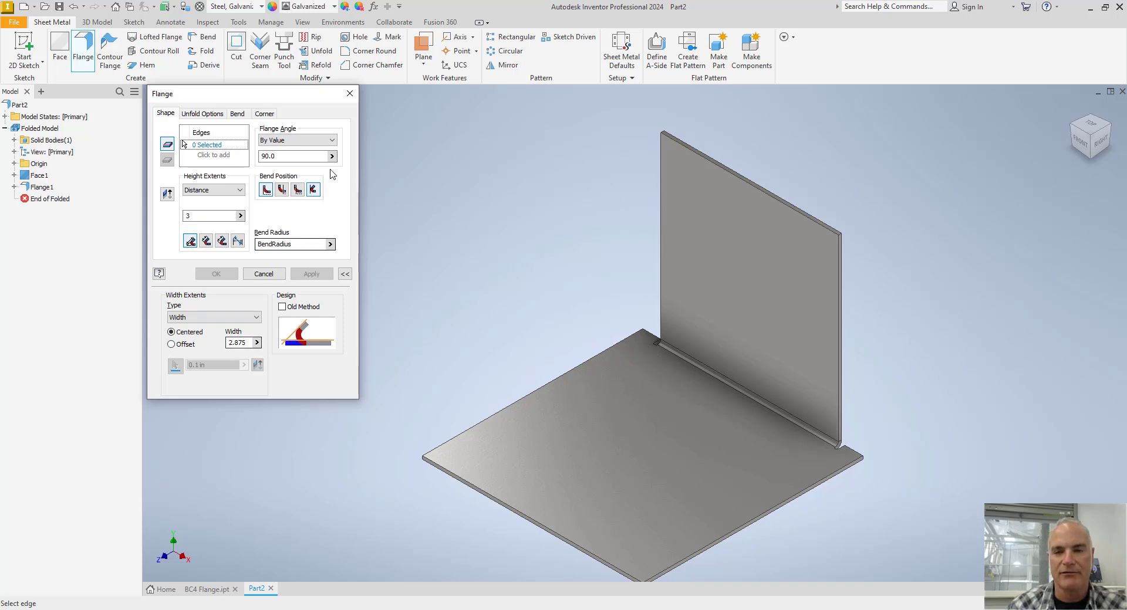
left_click(351, 95)
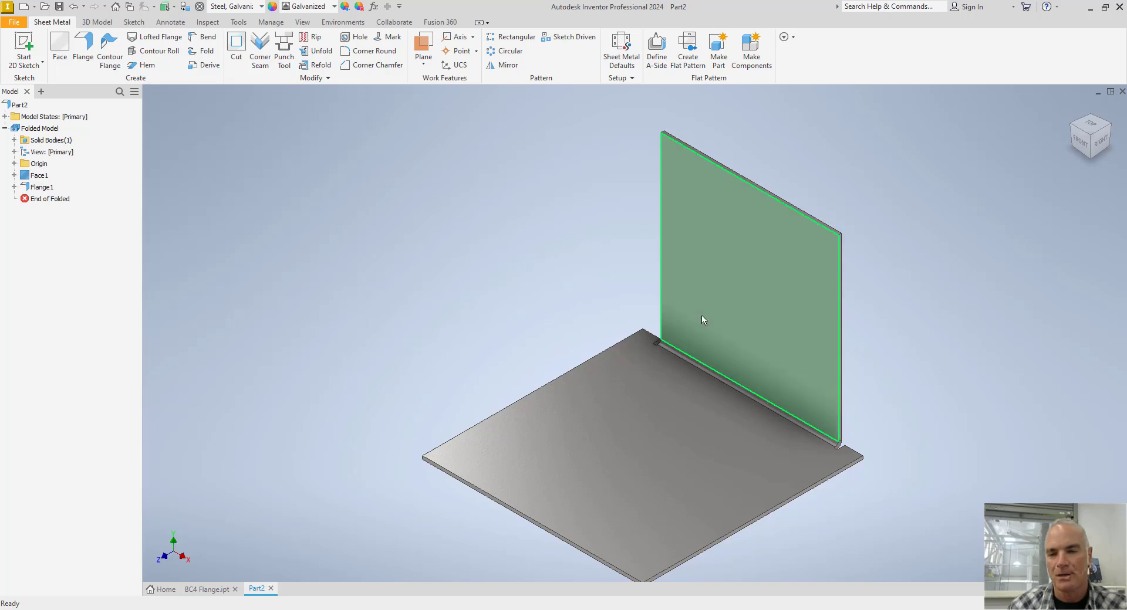
Examine the bend relief cuts at the ends of the flange's bend on the square face.
scroll(682, 340, "up", 6)
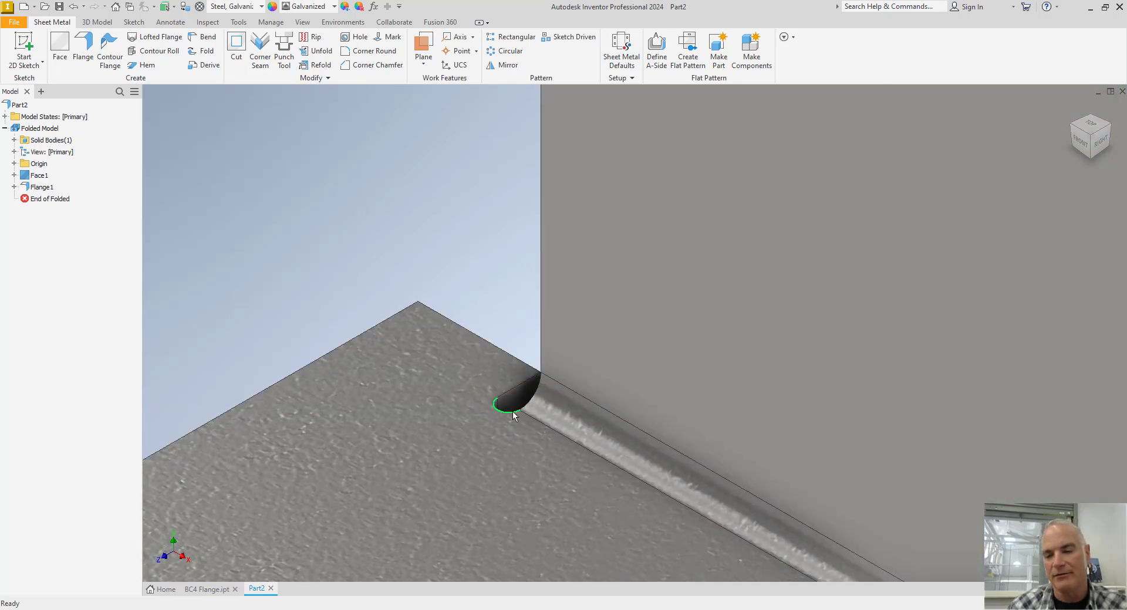
scroll(432, 390, "up", 5)
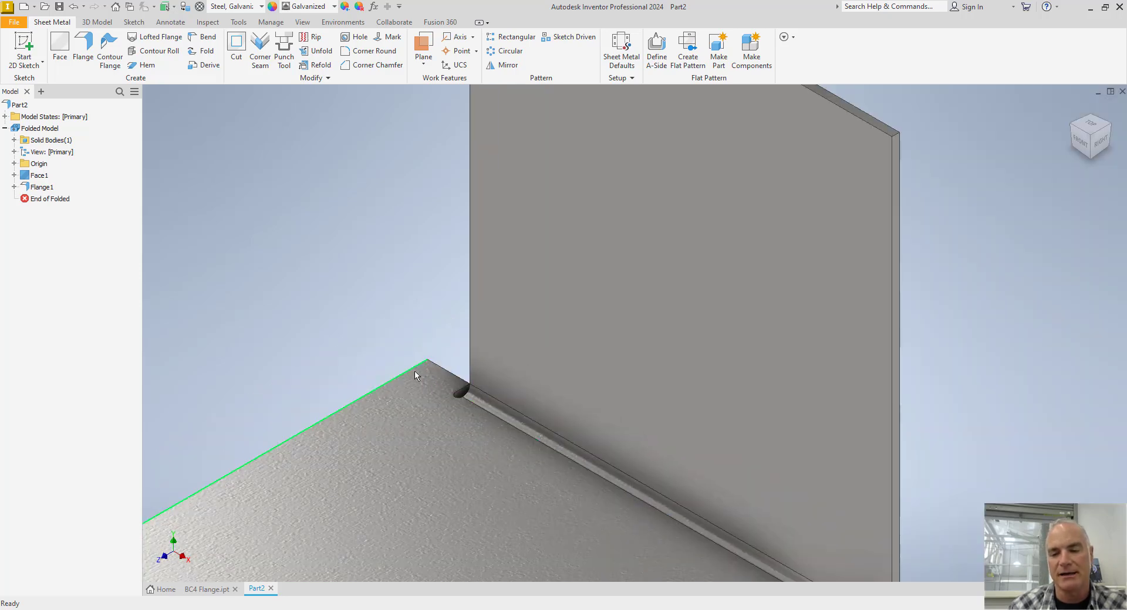
scroll(338, 260, "up", 5)
middle_click_drag(340, 258, 415, 312)
scroll(415, 312, "up", 1)
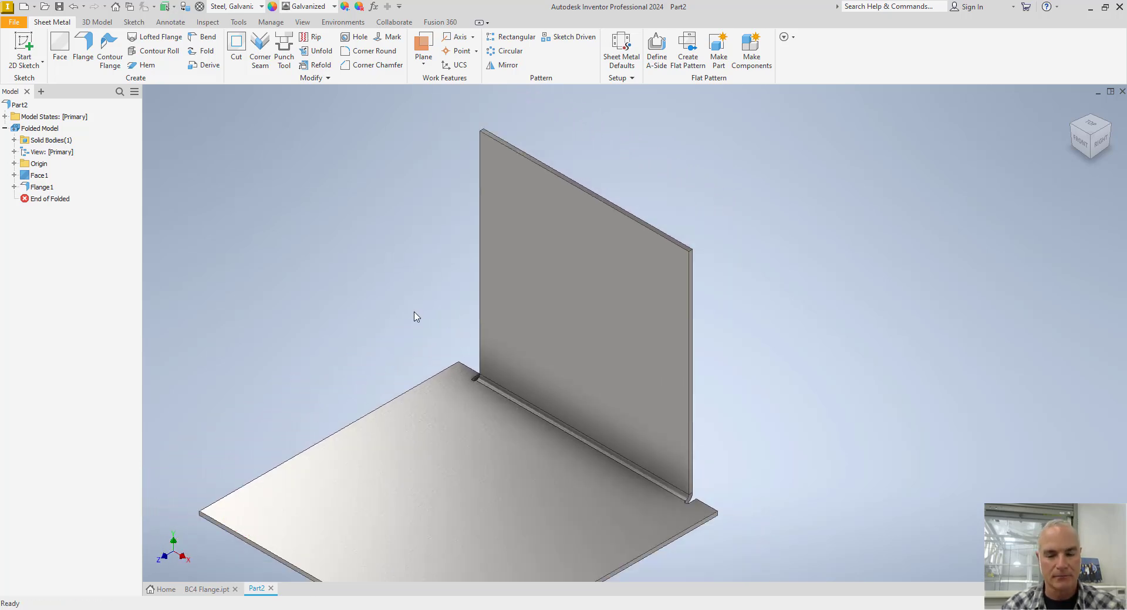
mouse_move(399, 270)
middle_mouse_down()
mouse_move(395, 278)
mouse_move(407, 259)
middle_mouse_up()
scroll(395, 278, "up", 3)
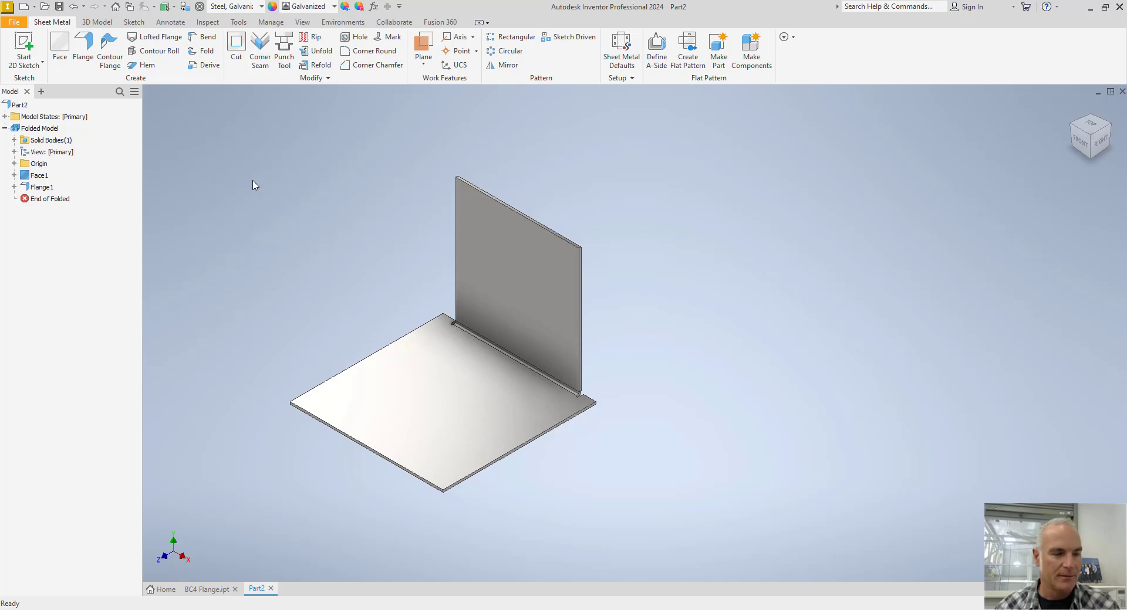
Check the flange shape in the catalog's BC4 Cap/Base illustration and the dimensions in BC4 Flange.ipt, and return to Part2.
key("alt+Tab")
scroll(553, 183, "up", 8)
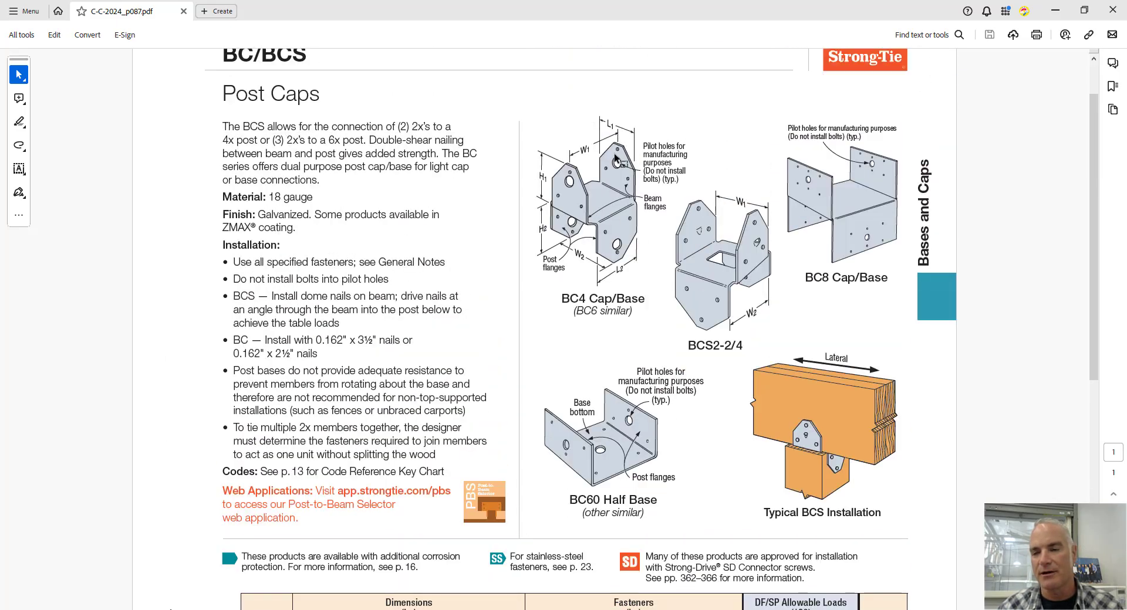
mouse_move(294, 609)
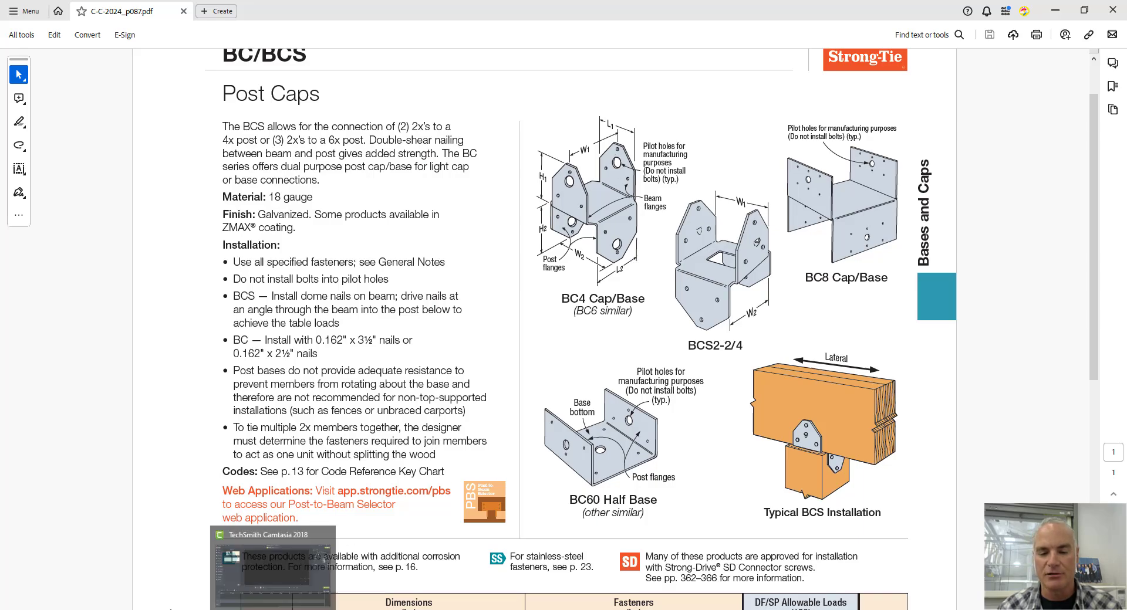
left_click(246, 590)
left_click(207, 589)
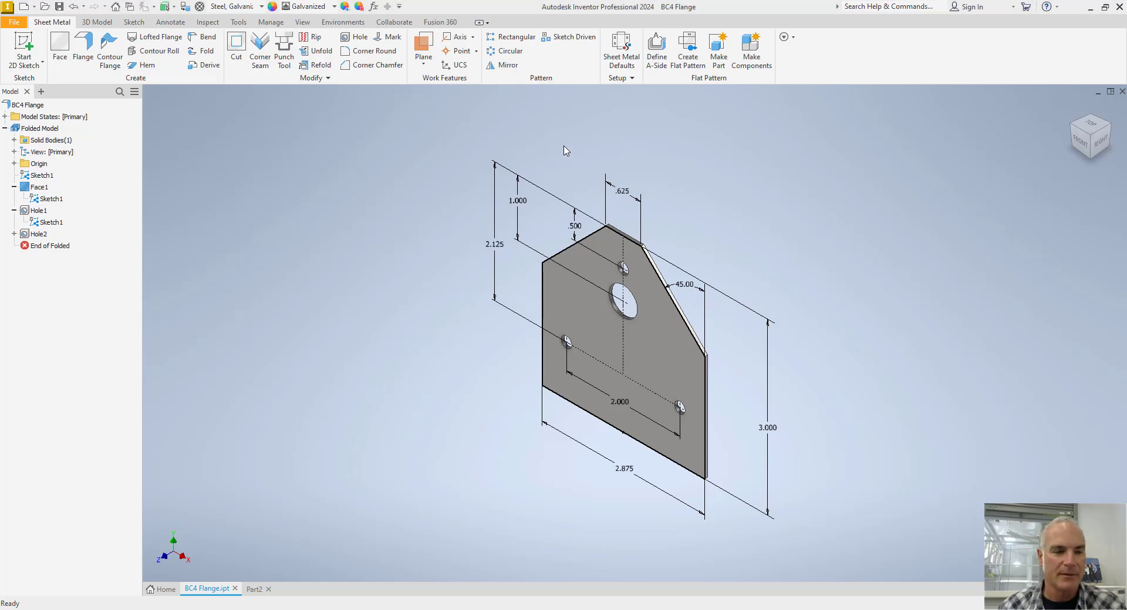
key("alt+Tab")
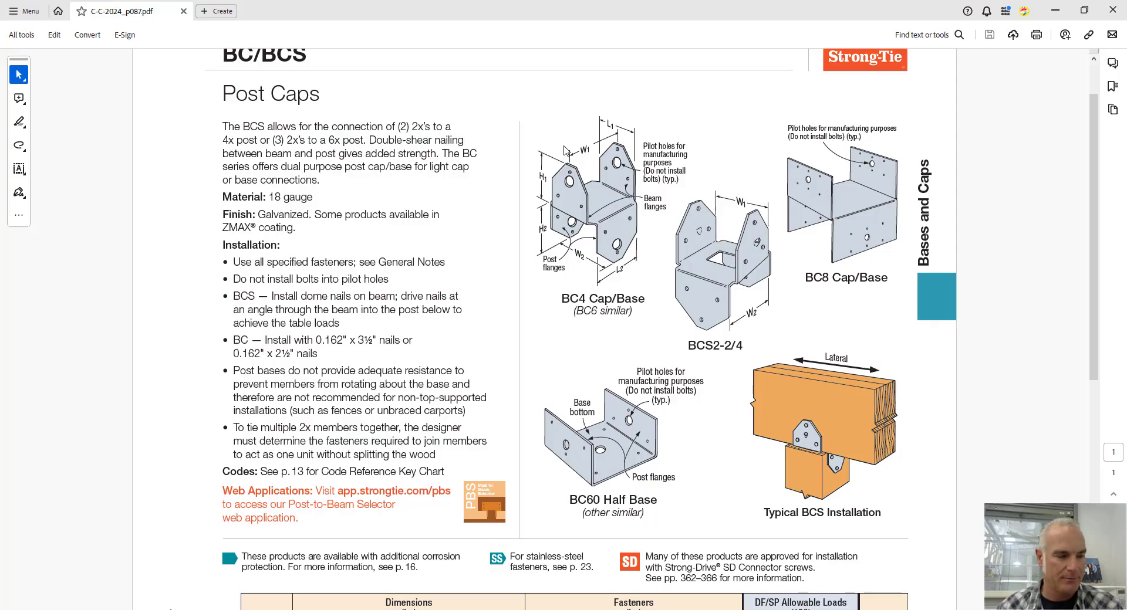
key("alt+Tab")
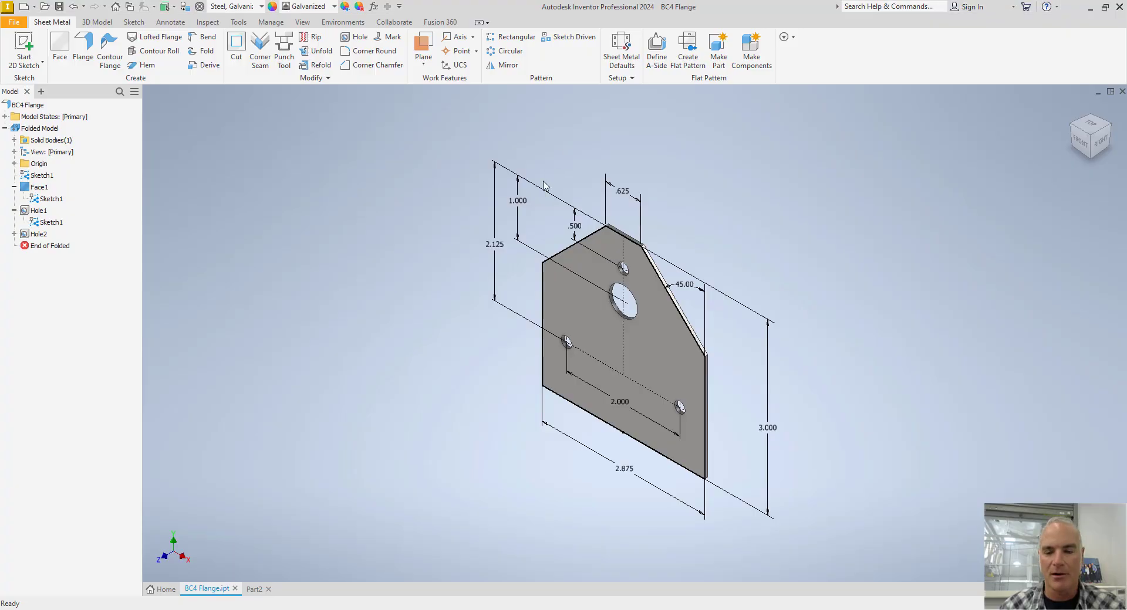
left_click(255, 591)
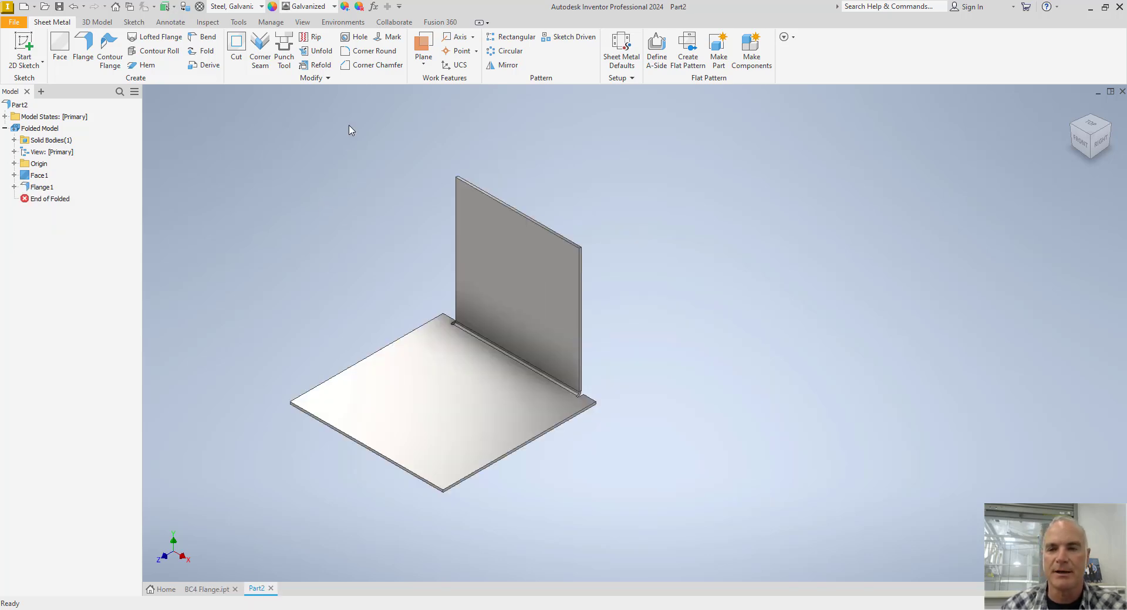
Chamfer both upper corners of the flange with a 1.125 in Corner Chamfer.
left_click(372, 64)
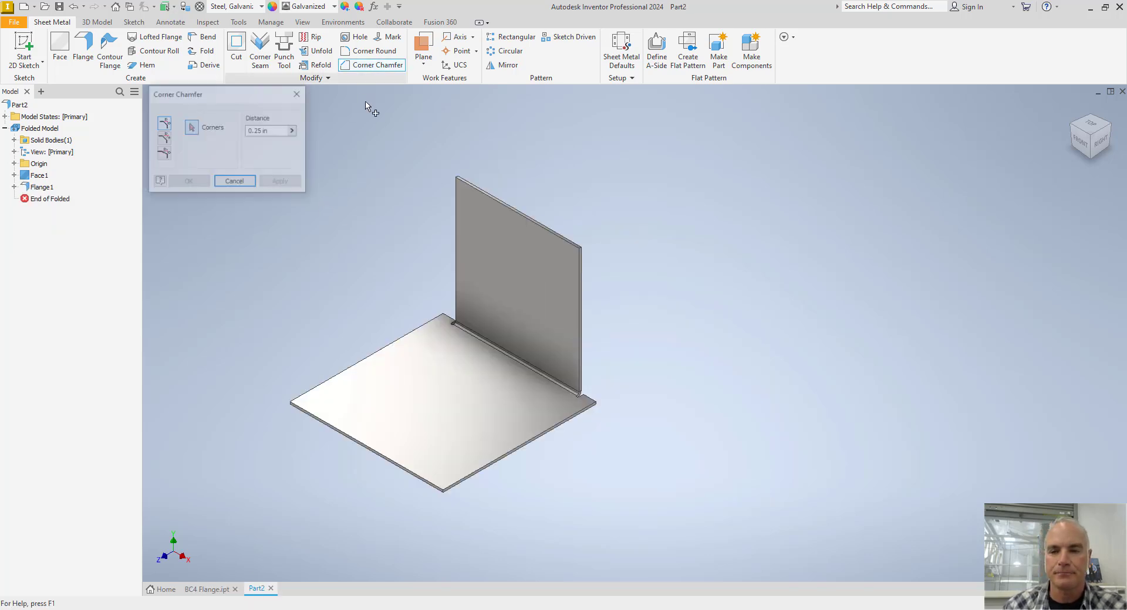
left_click(281, 130)
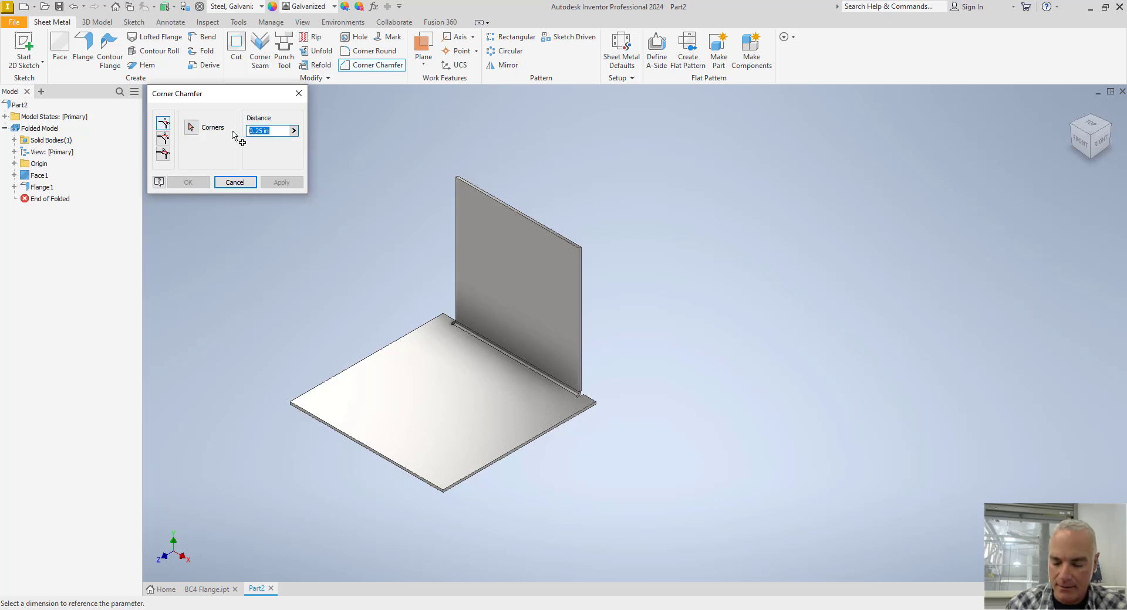
type("1.125")
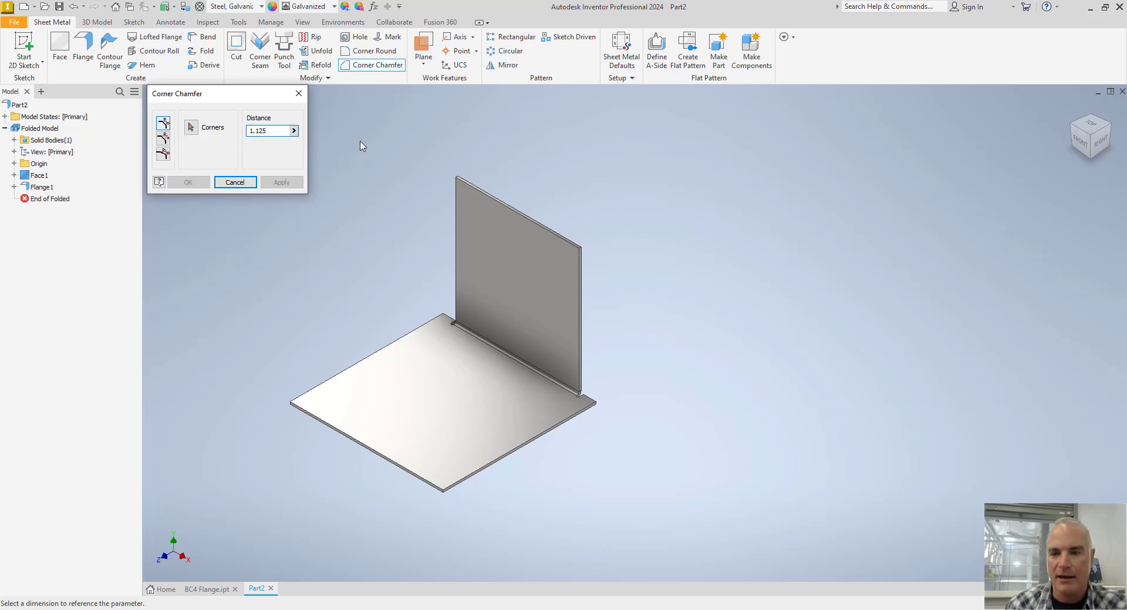
left_click(456, 176)
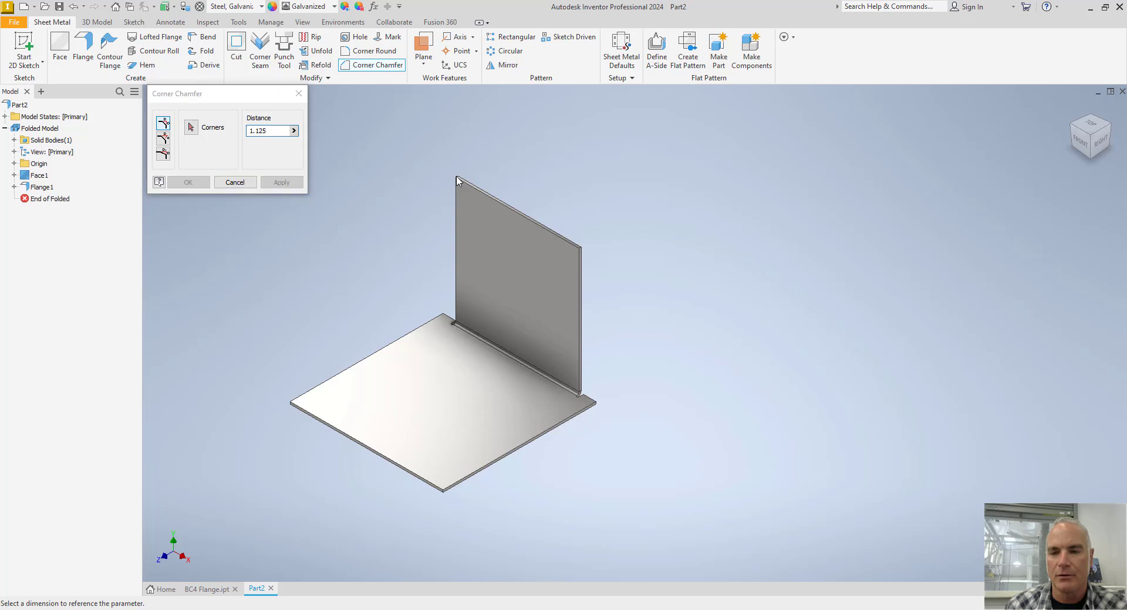
left_click(191, 128)
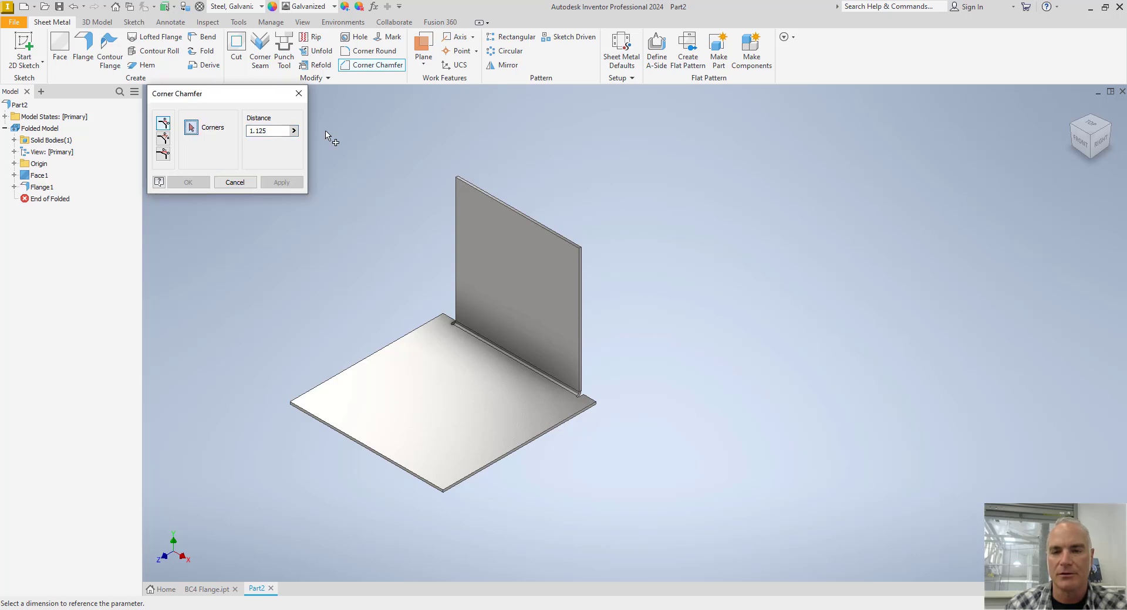
left_click(457, 178)
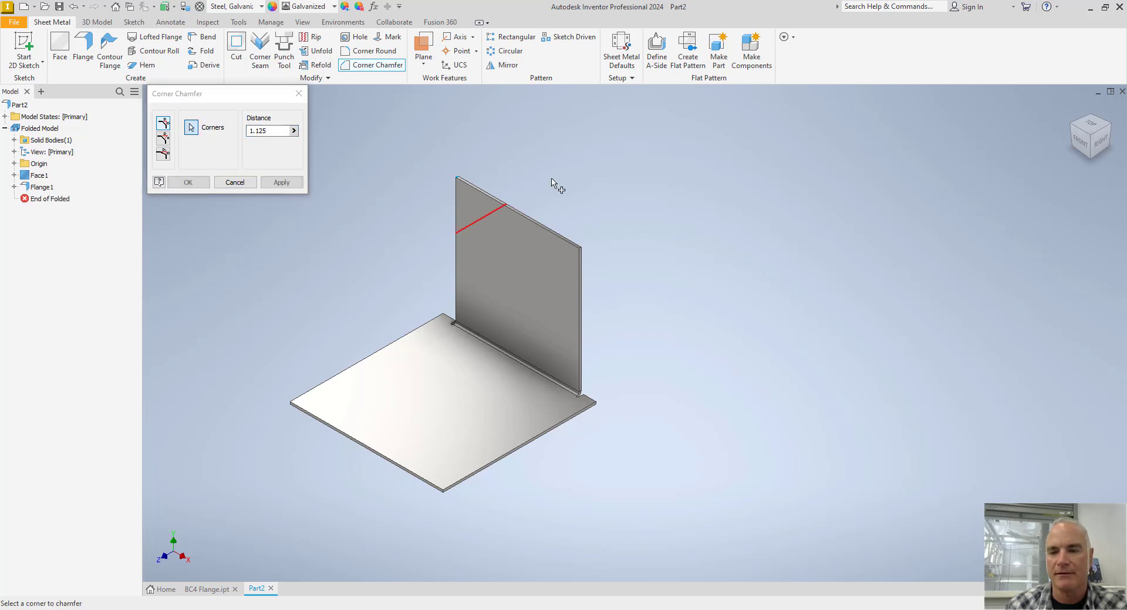
left_click(580, 248)
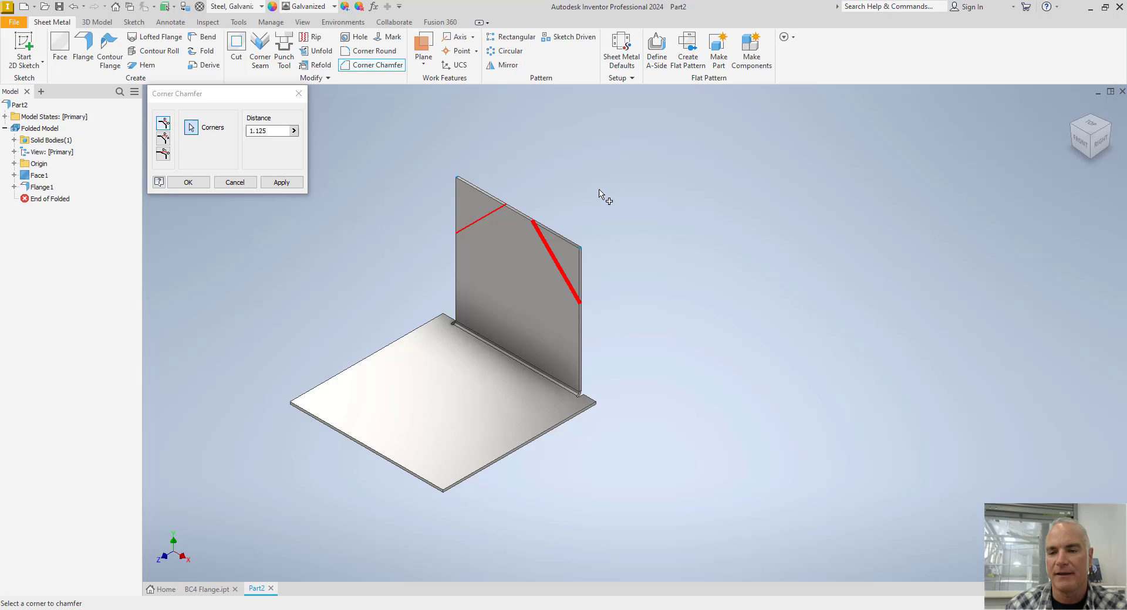
left_click(186, 182)
scroll(340, 266, "up", 3)
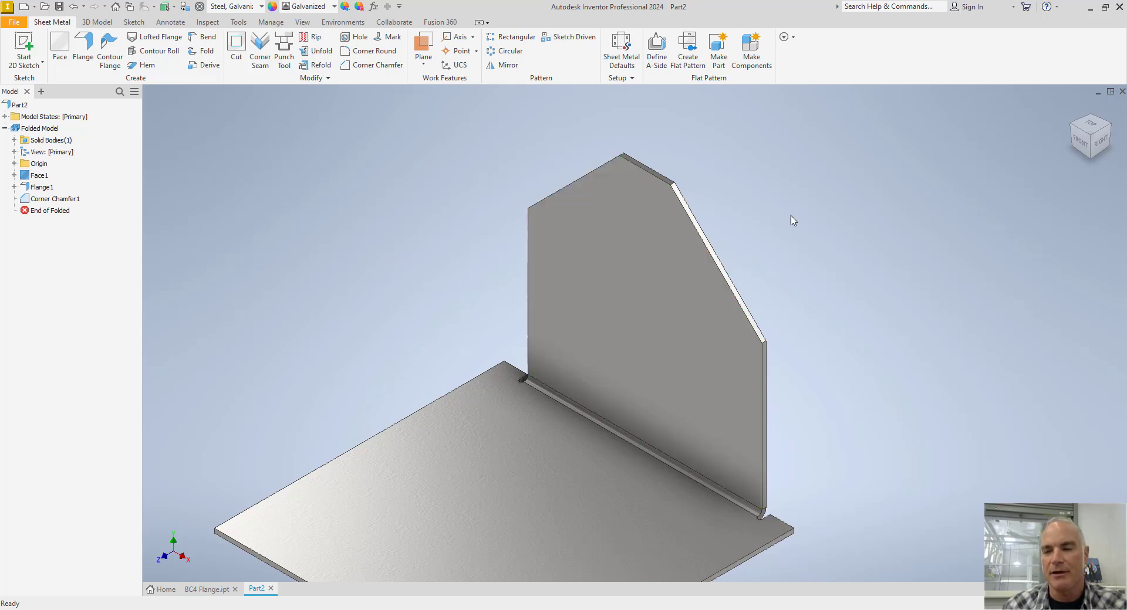
Start a new 2D sketch on the outer face of the chamfered flange.
left_click(1108, 134)
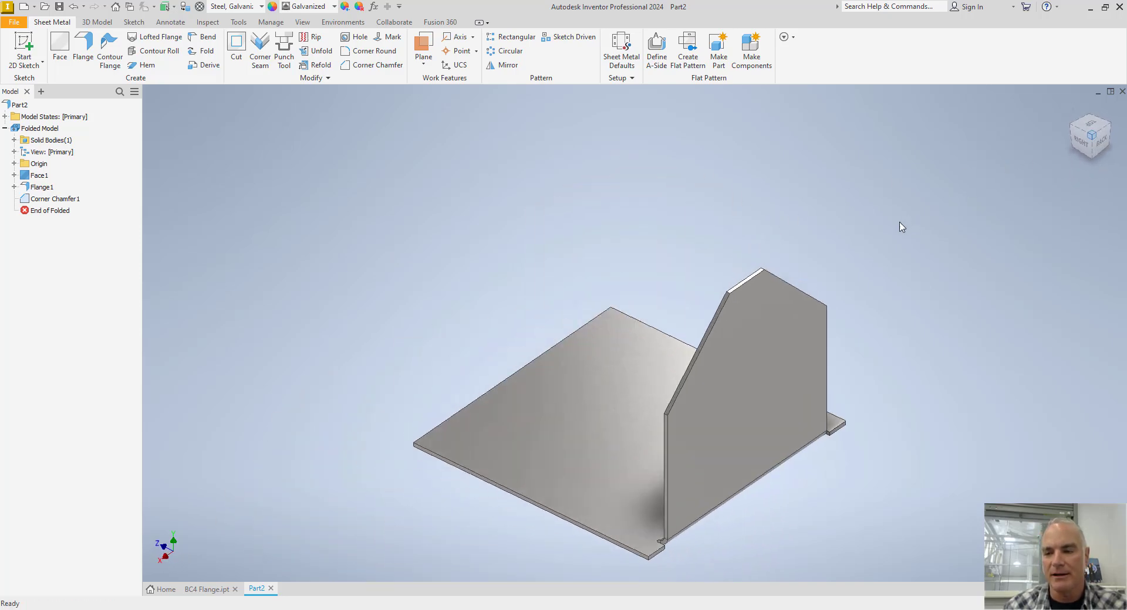
right_click(686, 195)
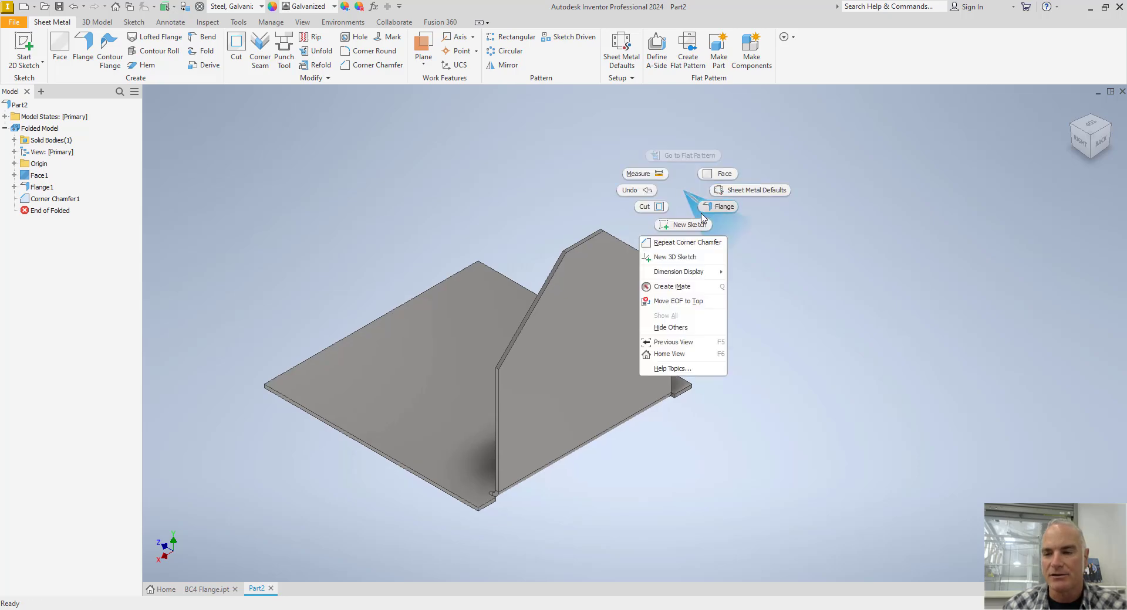
left_click(684, 223)
left_click(614, 286)
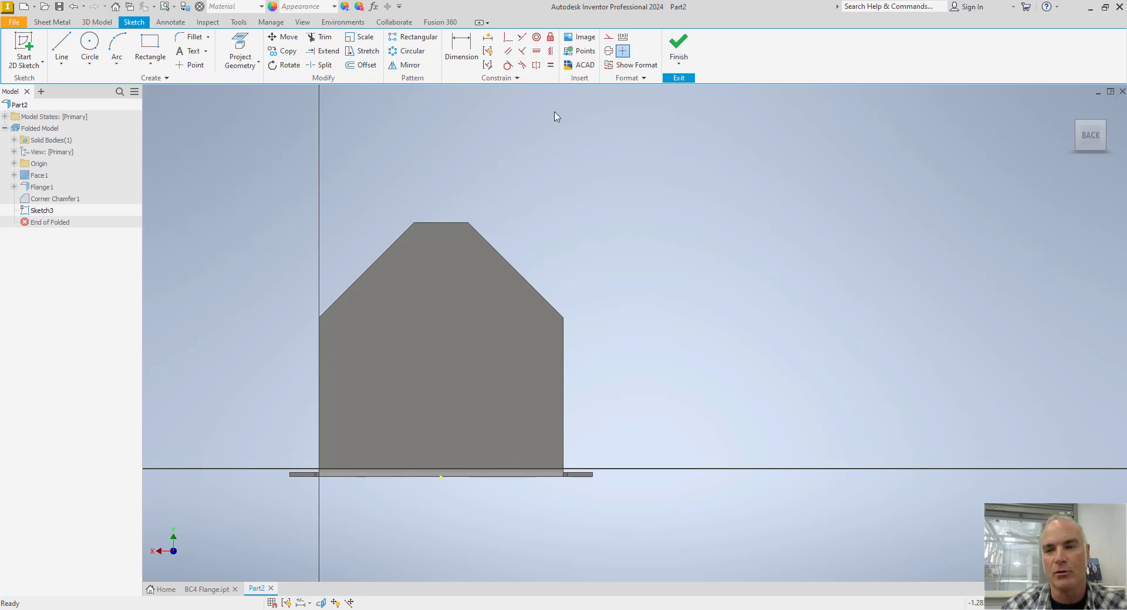
Draw a vertical construction line about 1.9 in long down from the midpoint of the flange's top edge.
left_click(608, 39)
left_click(67, 65)
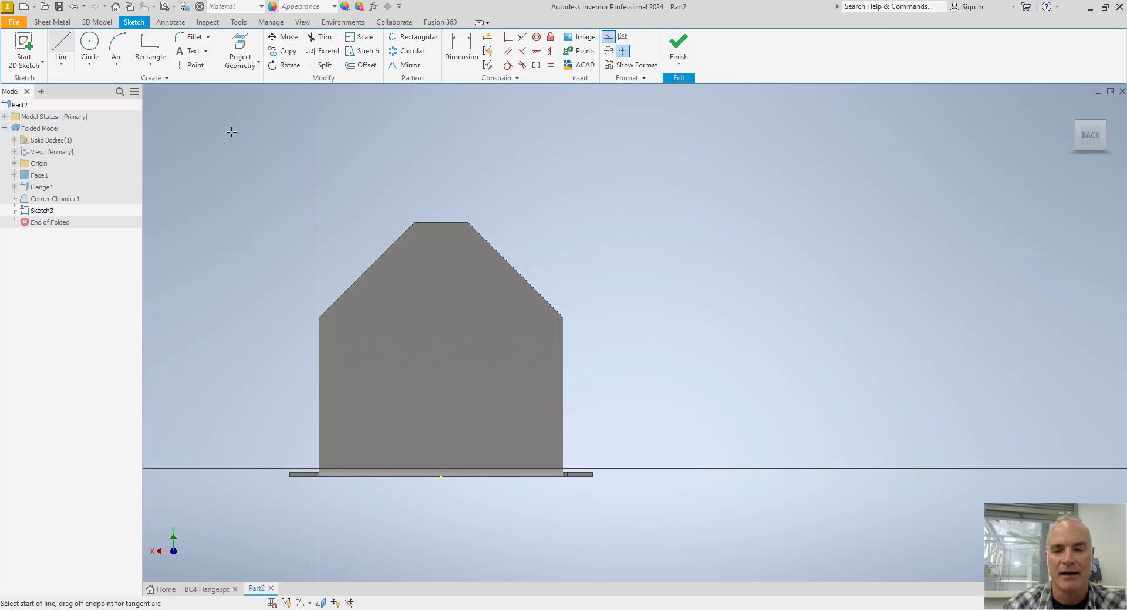
left_click(442, 222)
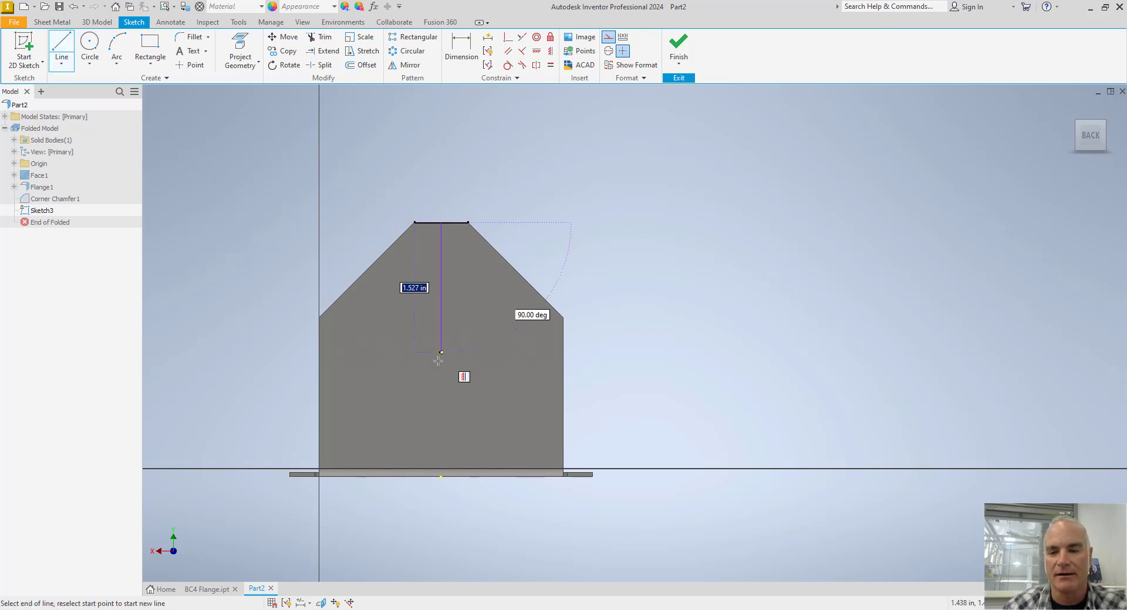
left_click(441, 383)
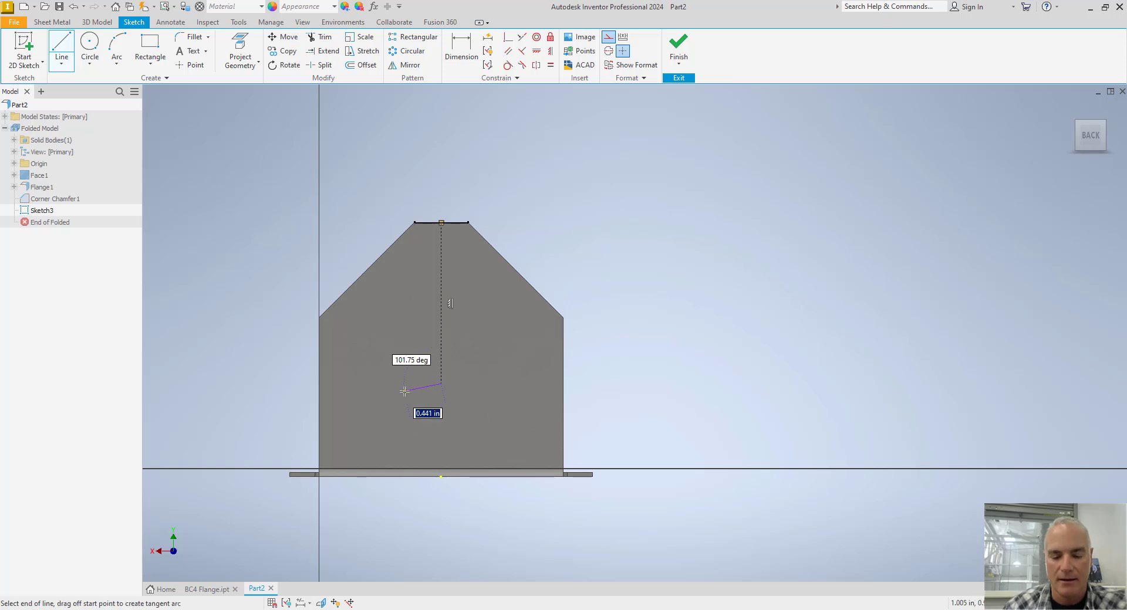
key("Escape")
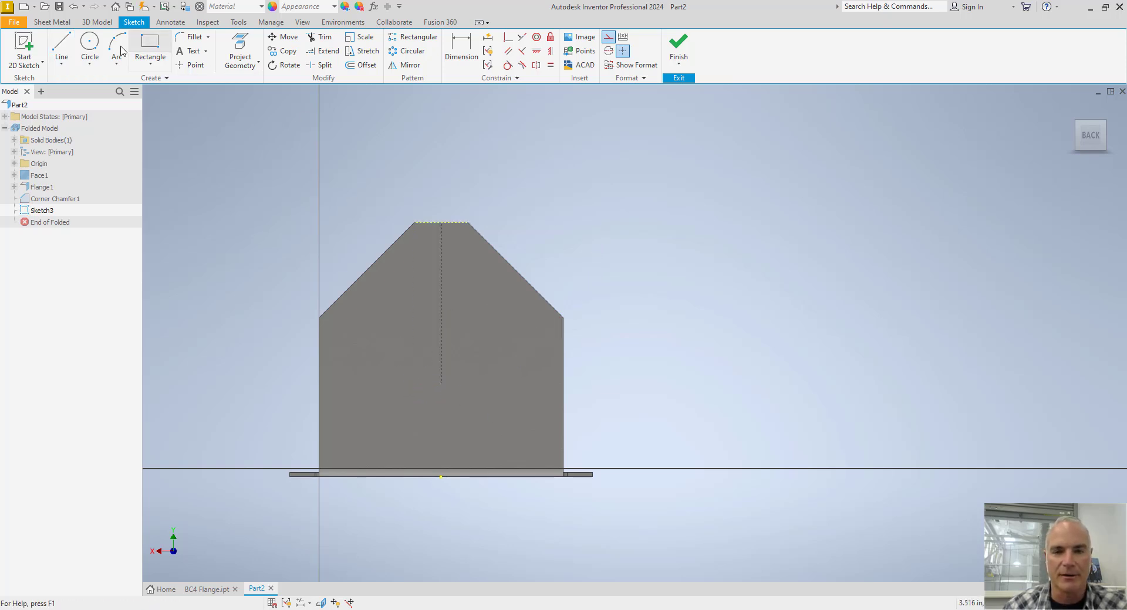
Draw a horizontal construction line about 1.84 in long across the flange, level with the lower end of the vertical construction line.
left_click(71, 48)
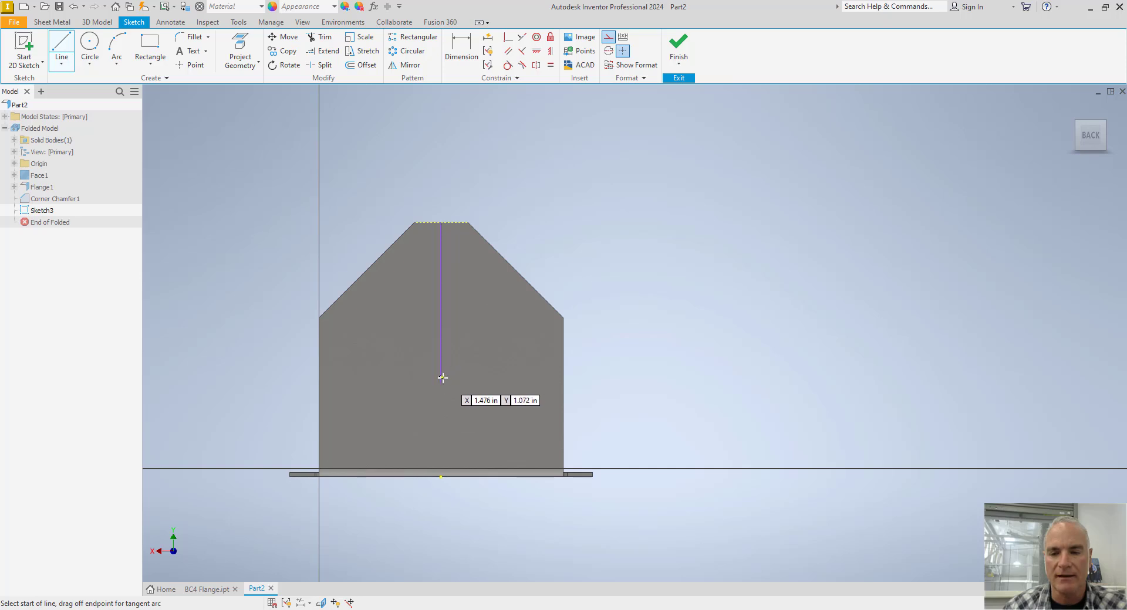
left_click(371, 384)
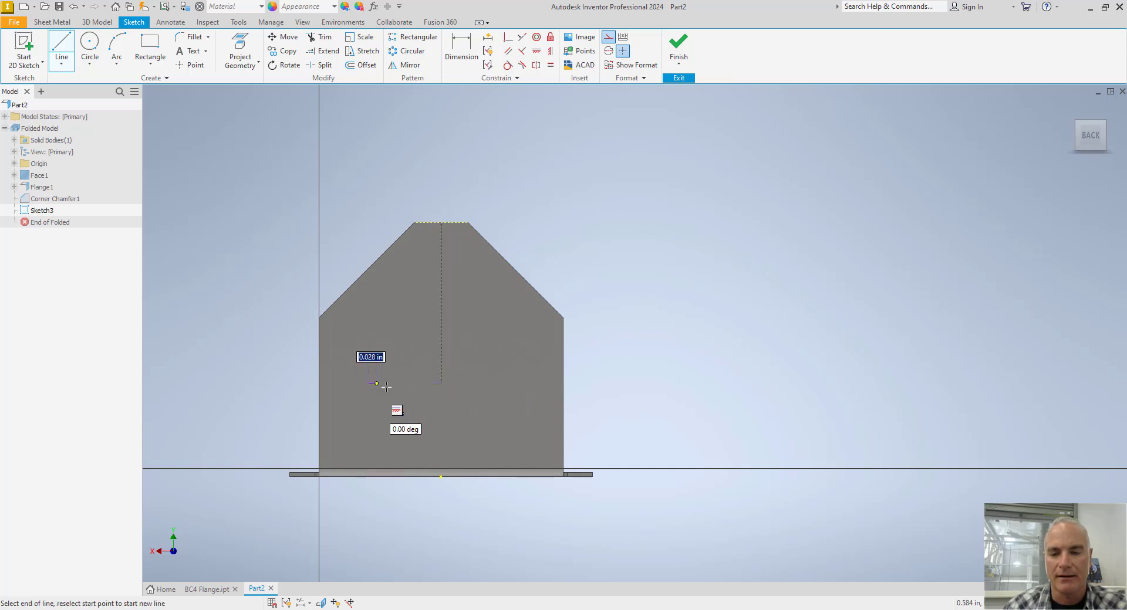
left_click(525, 384)
key("Escape")
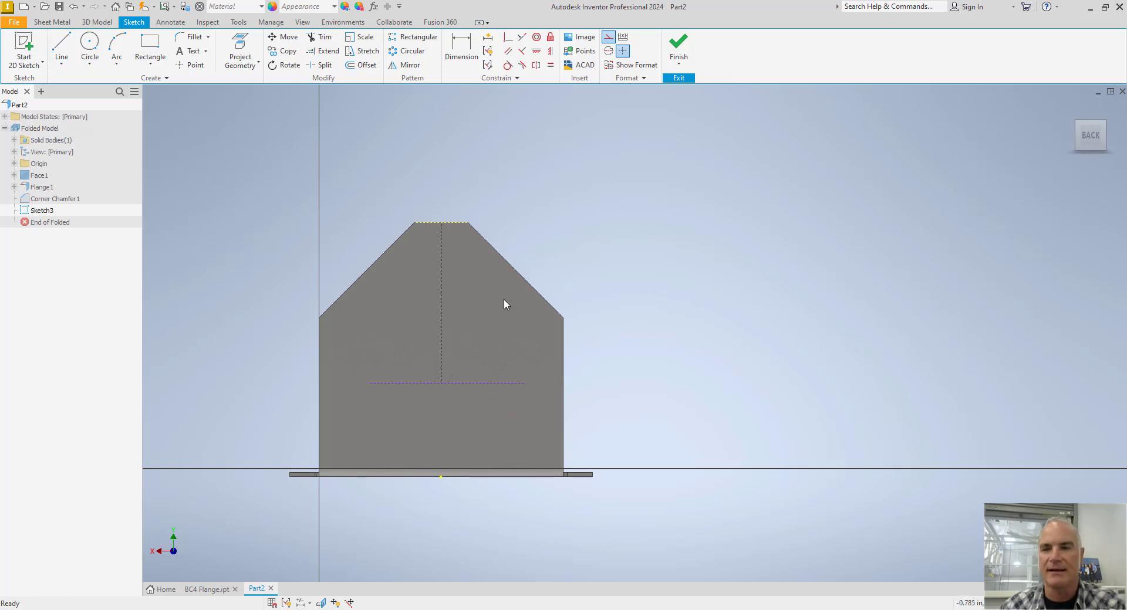
Make the horizontal line's midpoint coincident with the lower end of the vertical line, and test the constraint by moving one line end.
left_click(507, 38)
left_click(448, 384)
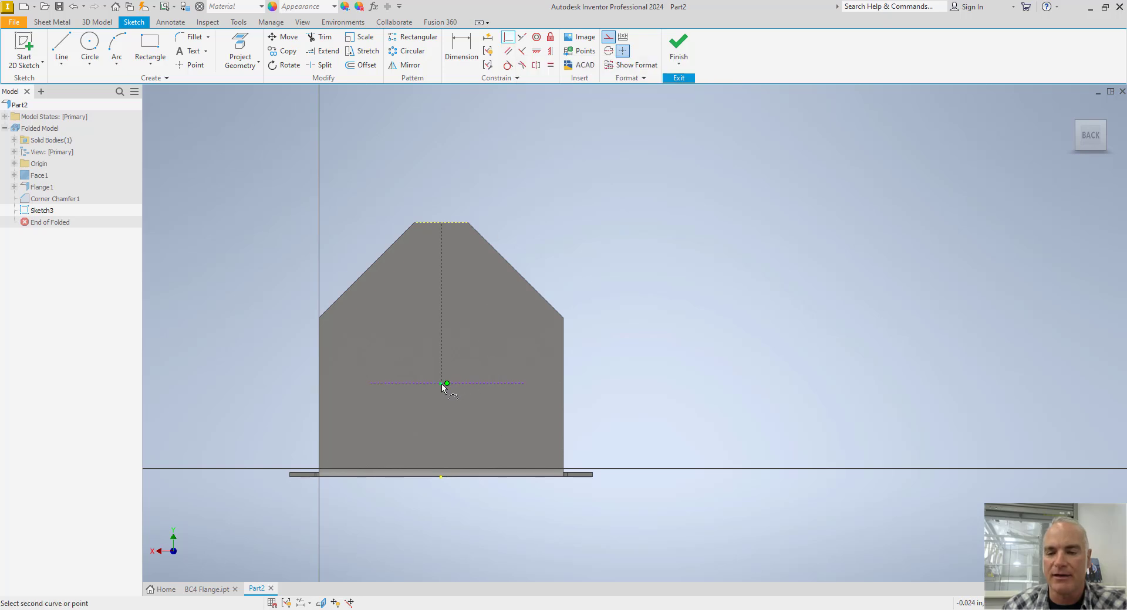
left_click(441, 383)
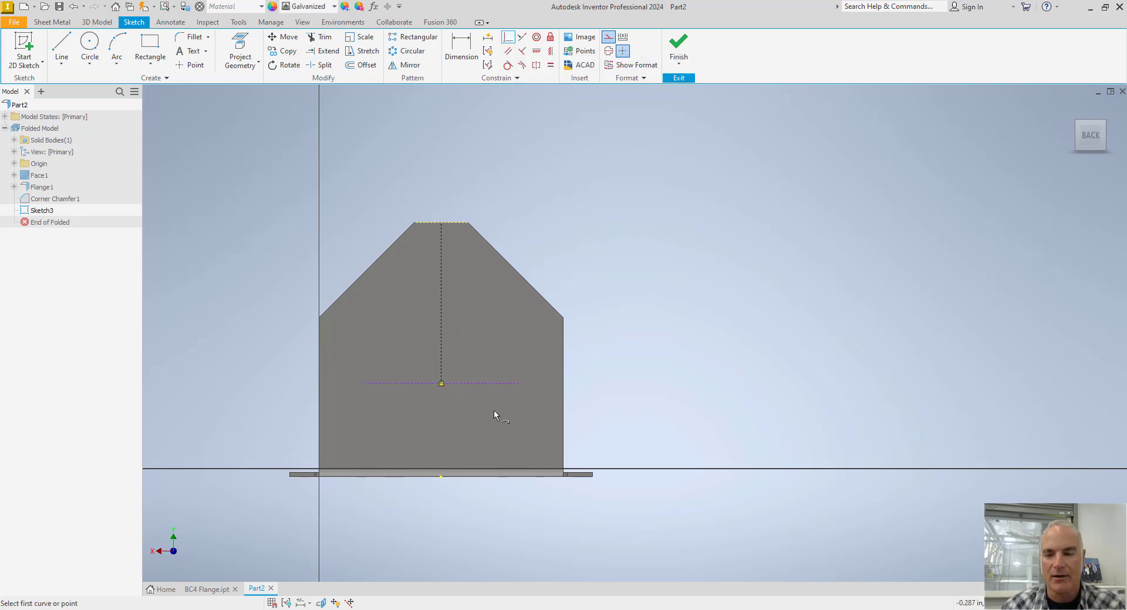
key("Escape")
left_click_drag(520, 384, 513, 385)
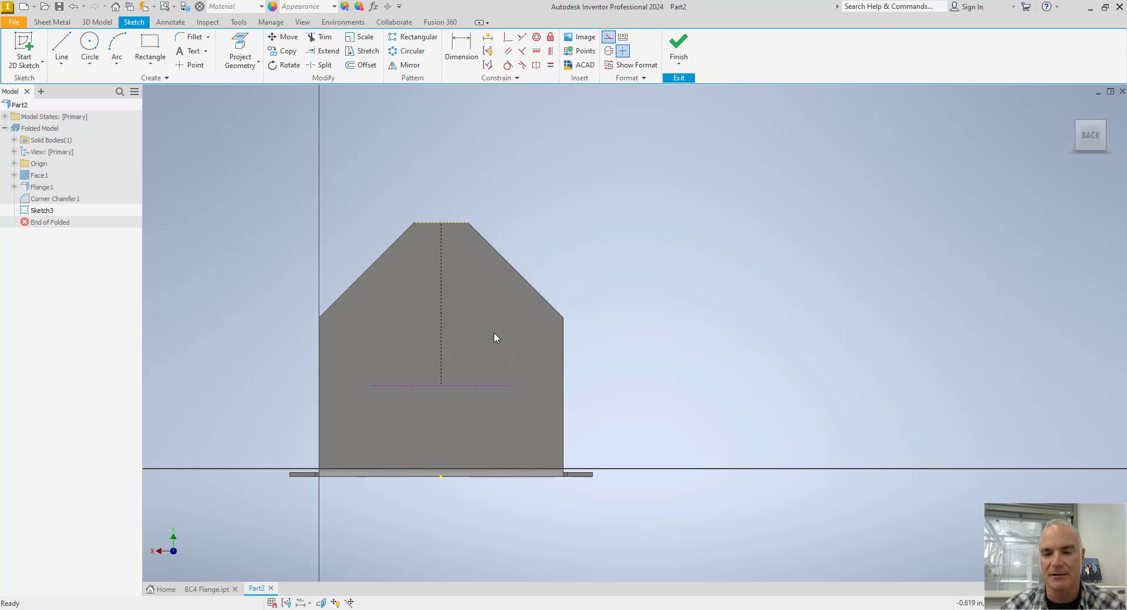
Switch off construction mode and place sketch points at both ends of the horizontal line and at two spots on the vertical centerline.
left_click(610, 38)
left_click(191, 64)
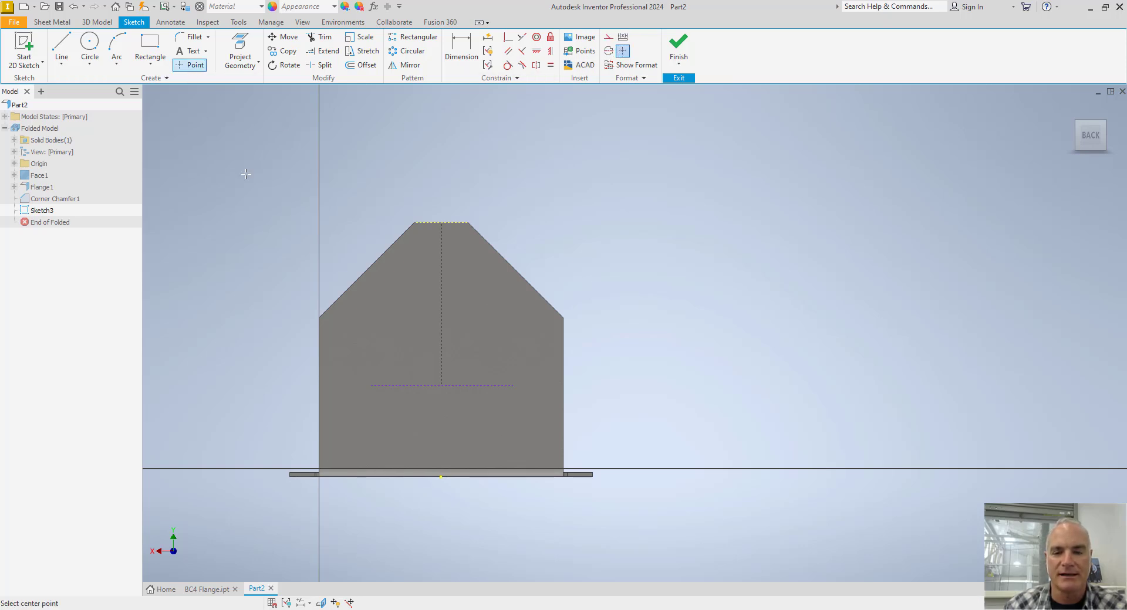
left_click(373, 386)
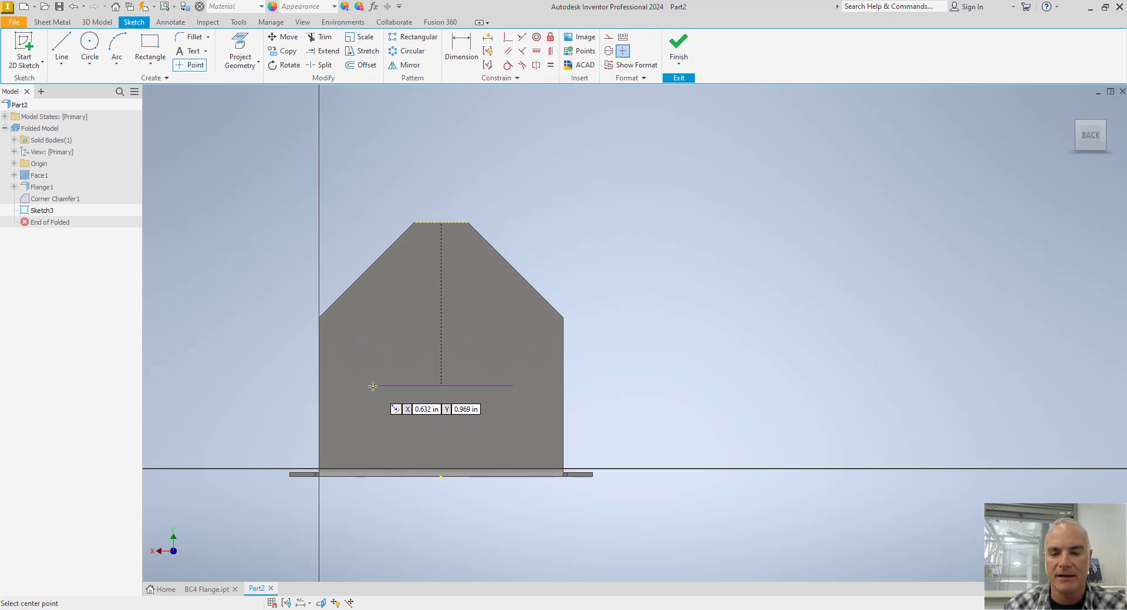
left_click(513, 387)
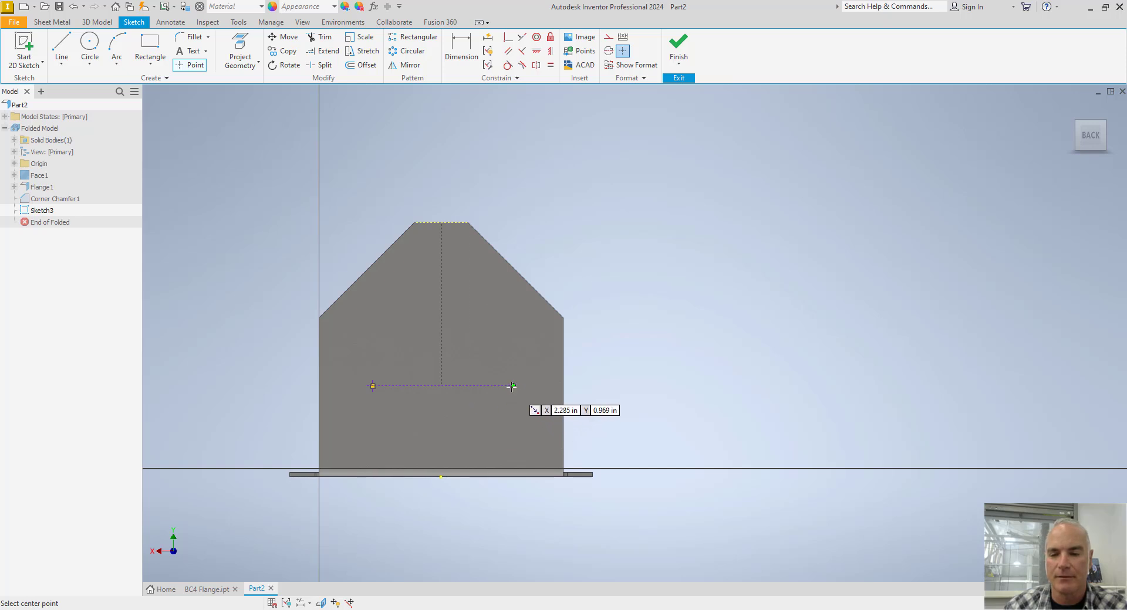
left_click(441, 295)
left_click(441, 265)
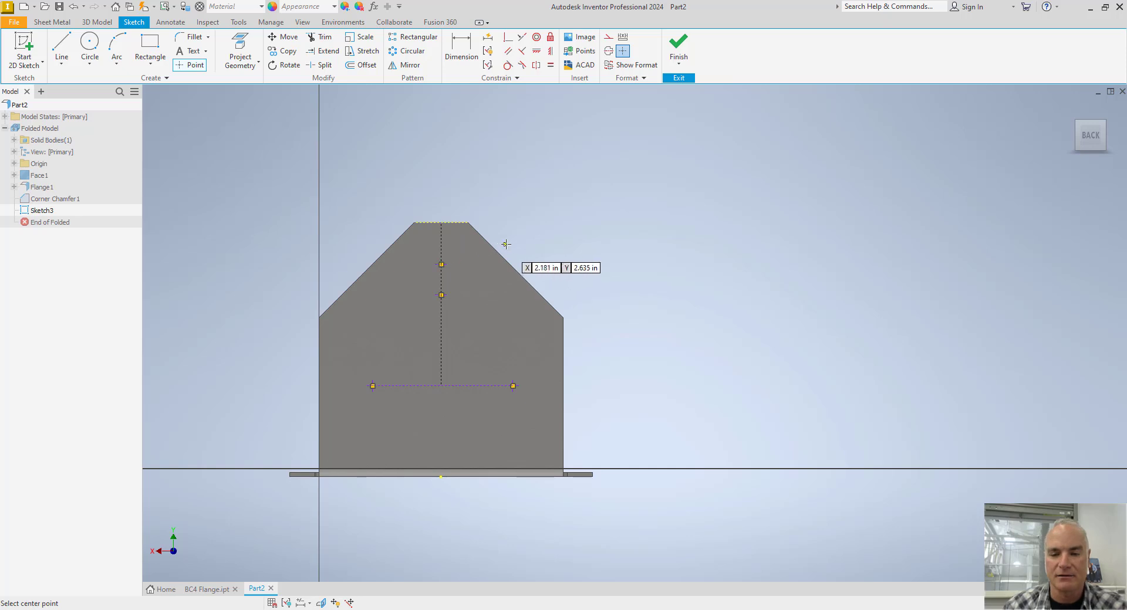
key("Escape")
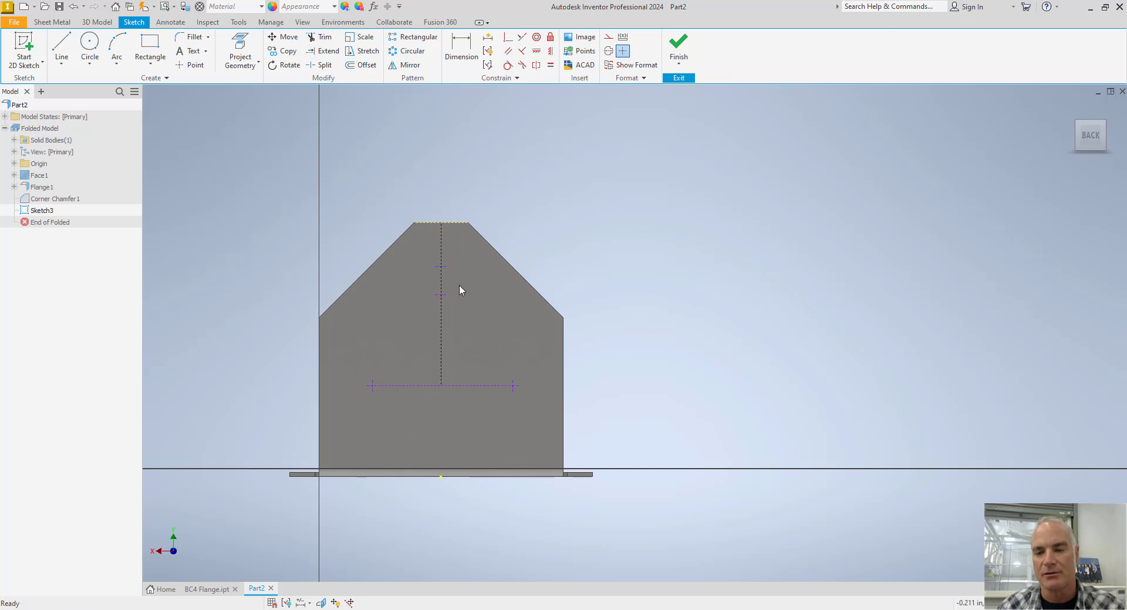
Dimension the vertical distance from the flange's top edge to the upper point on the centerline.
key("d")
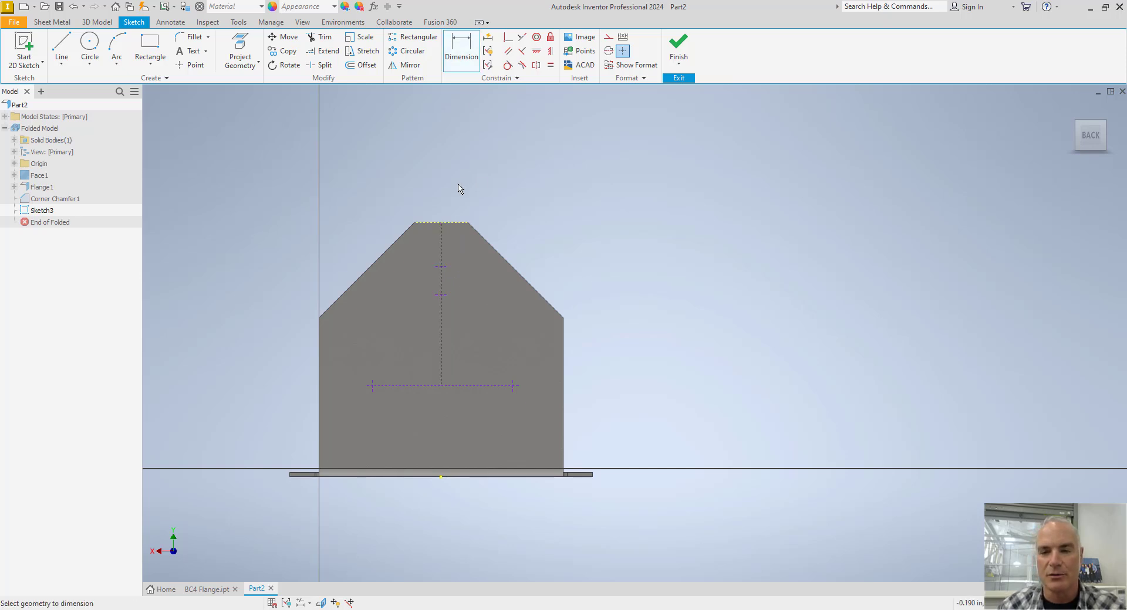
left_click(431, 224)
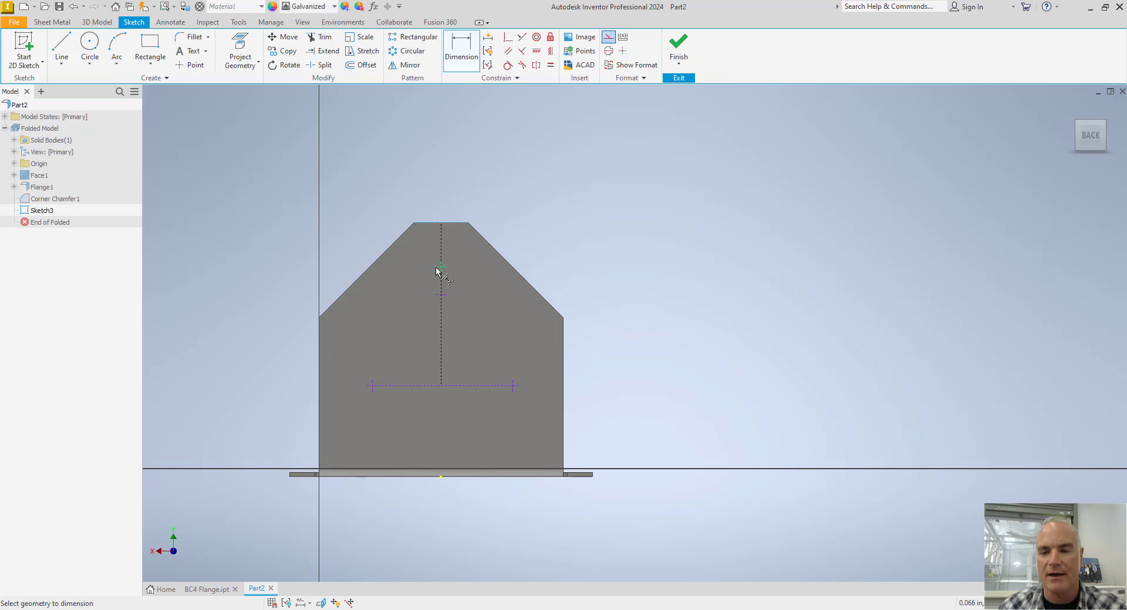
left_click(436, 267)
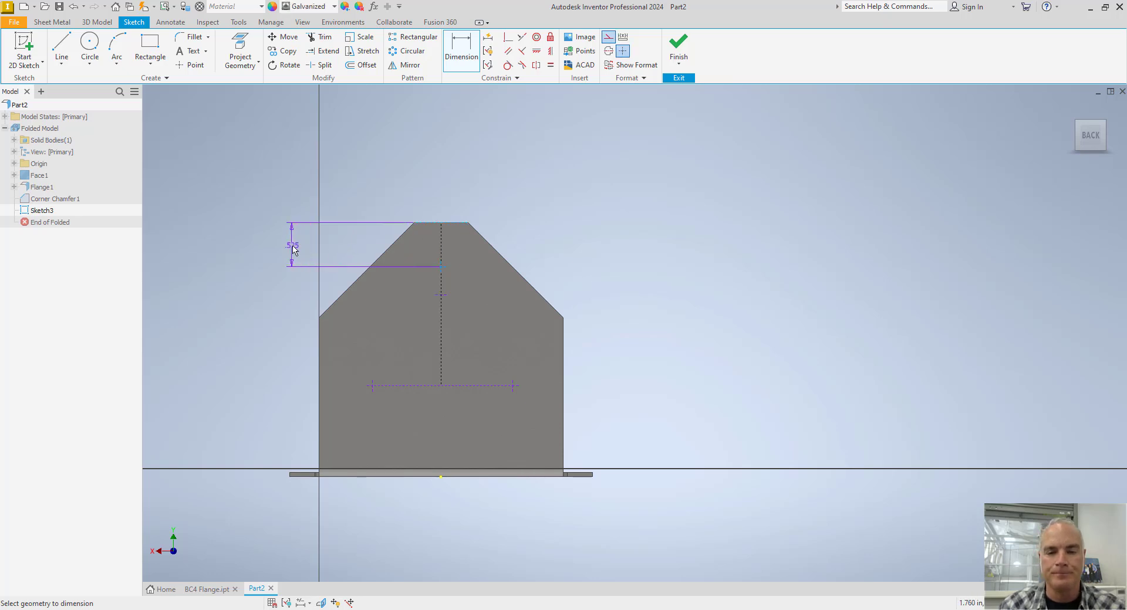
left_click(294, 250)
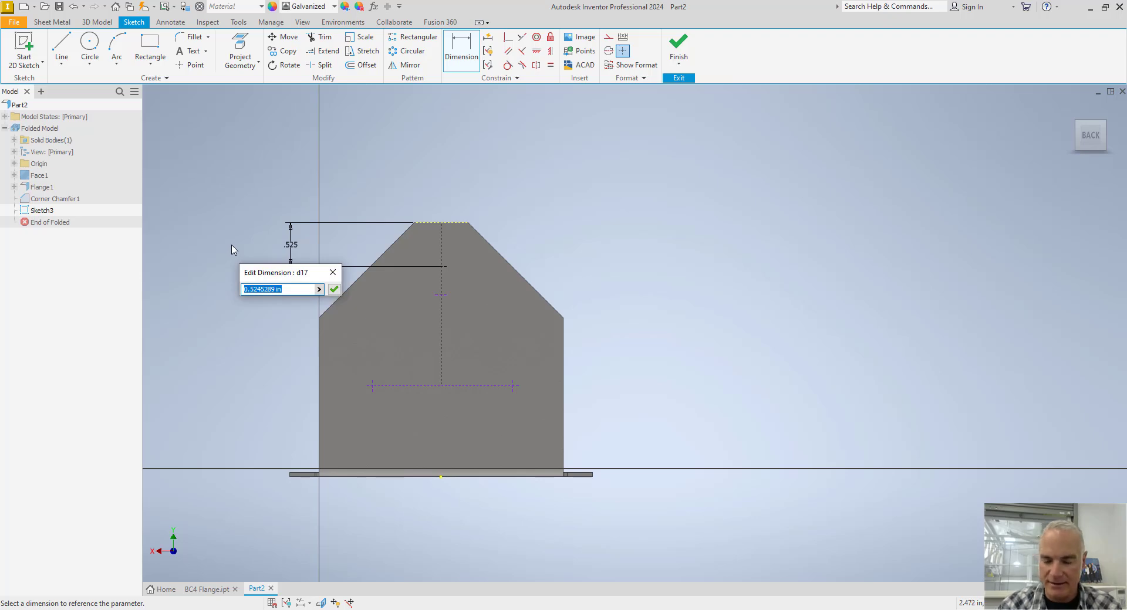
Check the BC4 hole layout in the catalog page and the hole dimensions in BC4 Flange.ipt, and return to Part2.
key("alt+Tab")
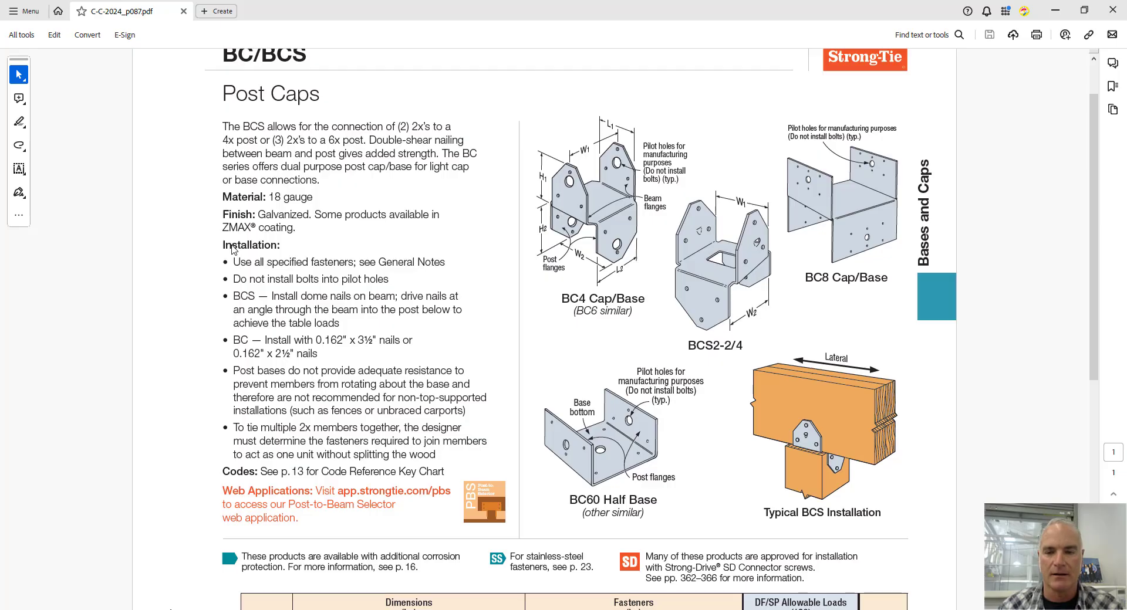
key("alt+Tab")
left_click(207, 590)
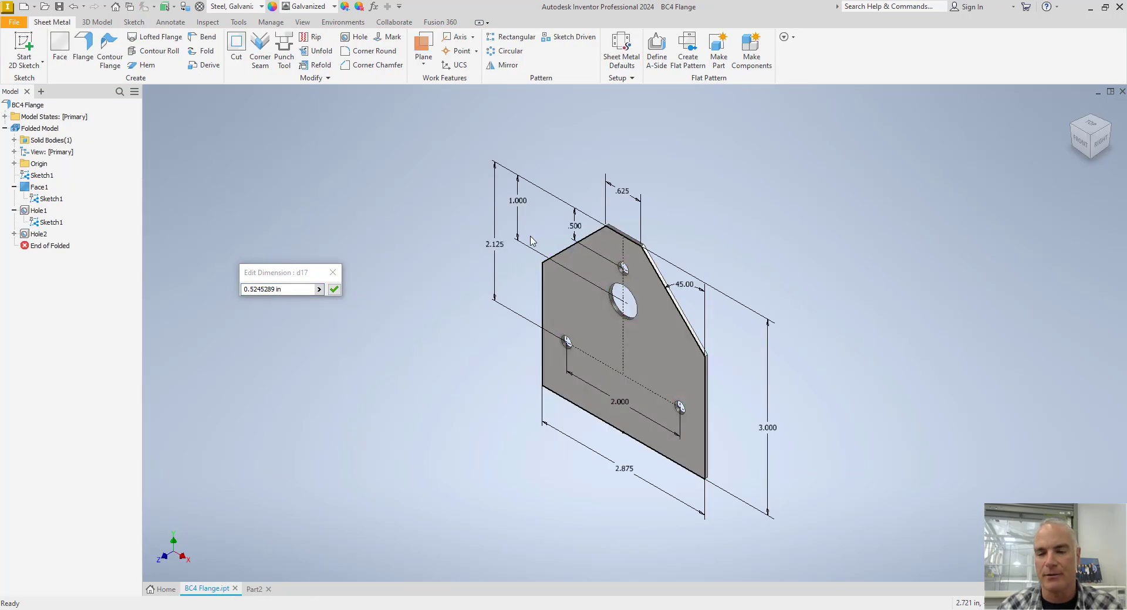
key("alt+Tab")
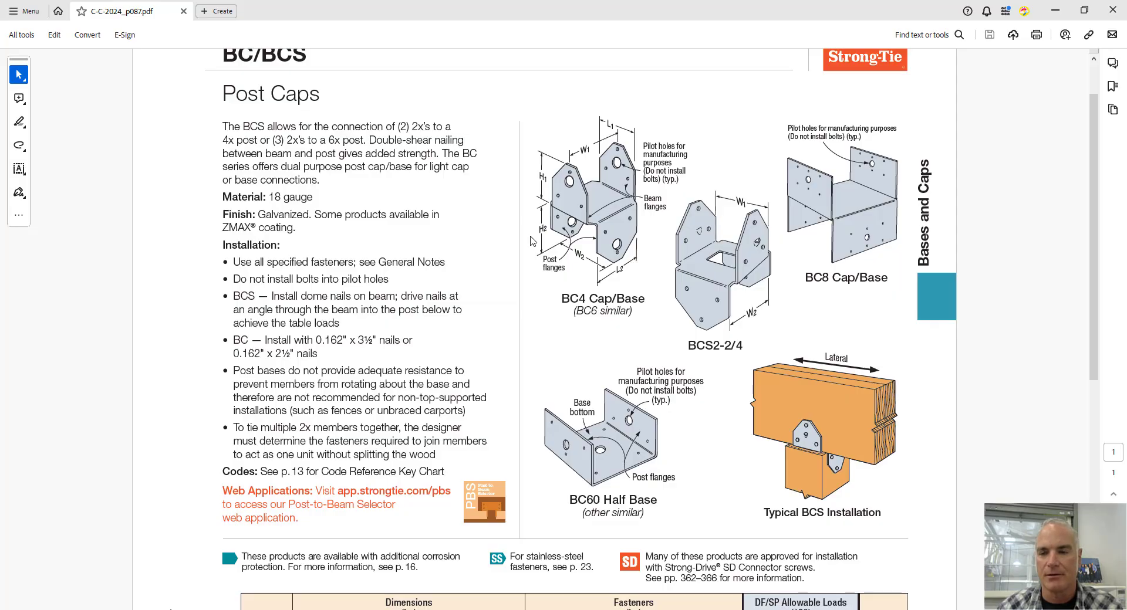
key("alt+Tab")
left_click(257, 589)
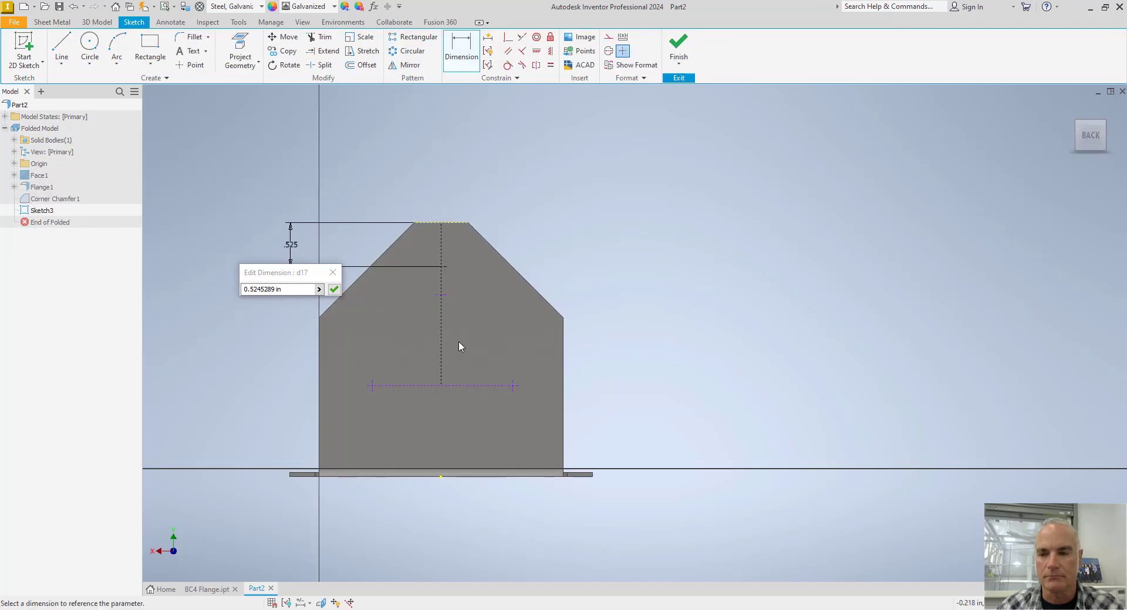
Set the distance from the top edge to the upper centerline point to 0.5 in.
left_click(275, 289)
left_click_drag(287, 290, 204, 292)
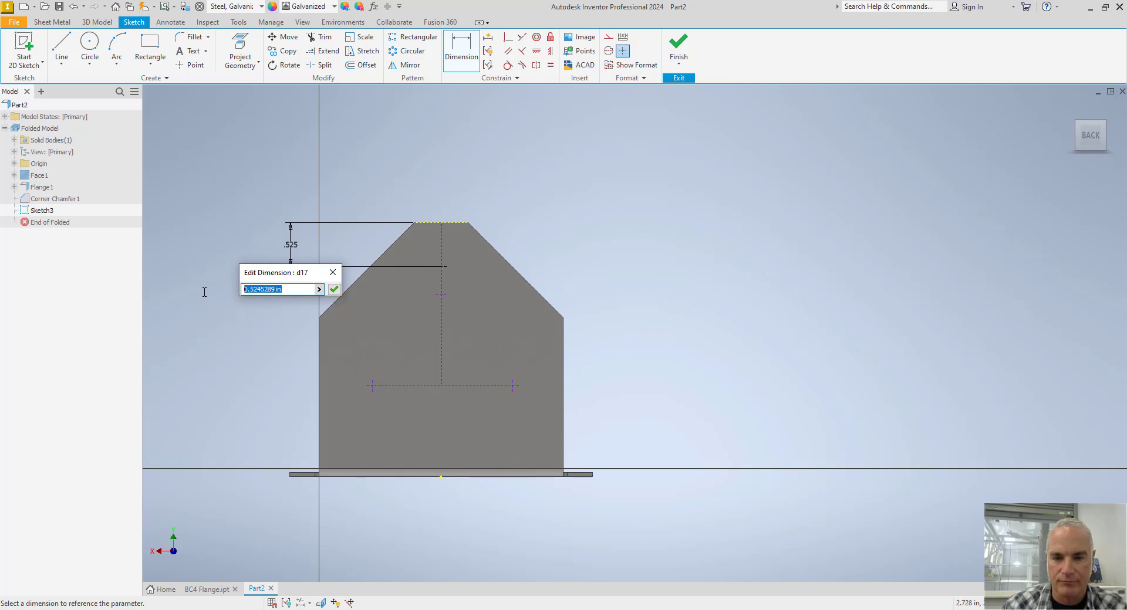
type(".5")
key("Return")
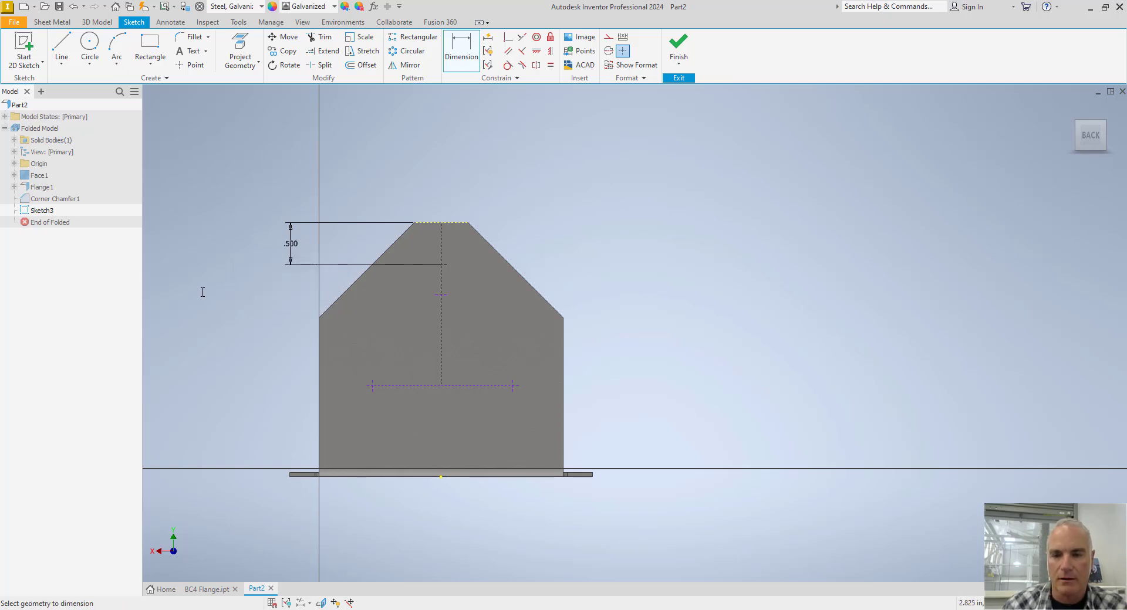
Dimension the lower centerline point 1 in below the flange's top edge.
left_click(433, 225)
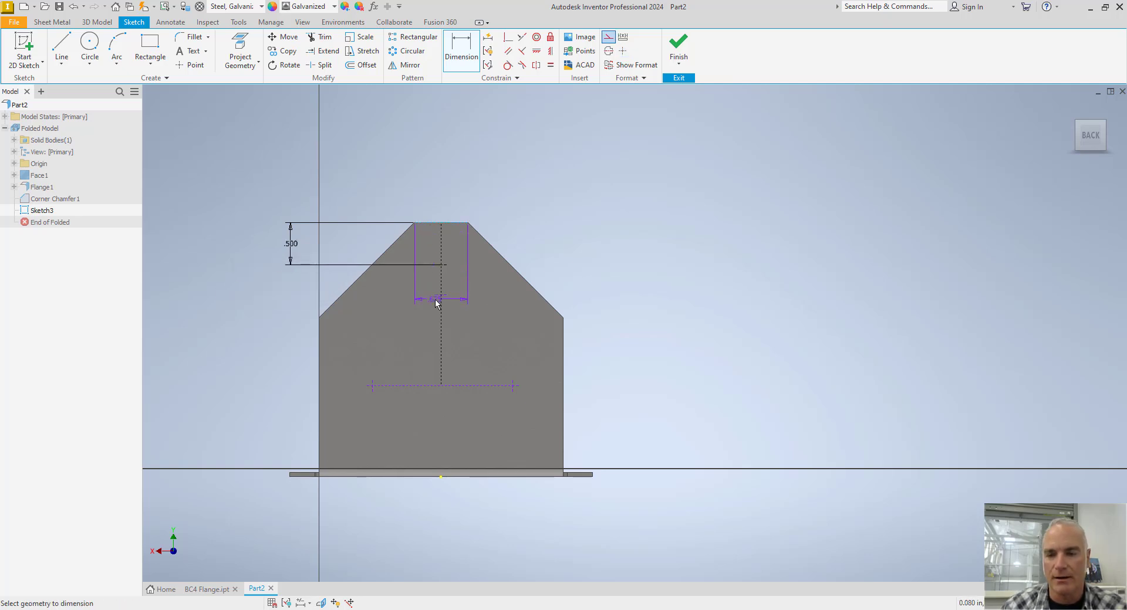
left_click(440, 295)
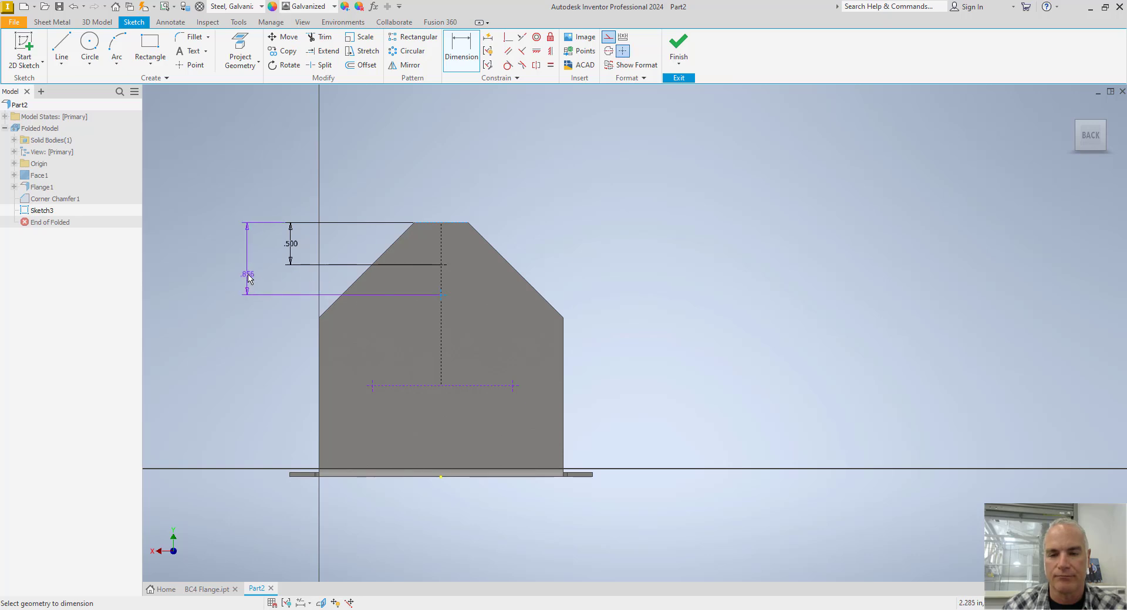
left_click(248, 267)
type("1")
key("Return")
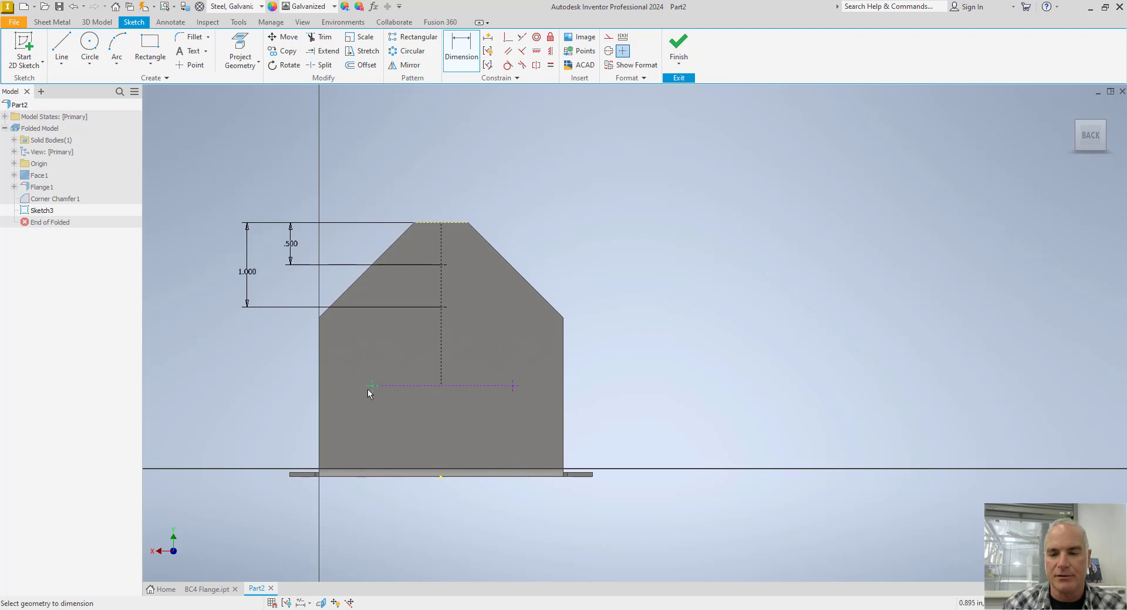
Check the reference dimensions in BC4 Flange.ipt and dimension the horizontal construction line 2.125 in below the flange's top edge in Part2.
left_click(207, 589)
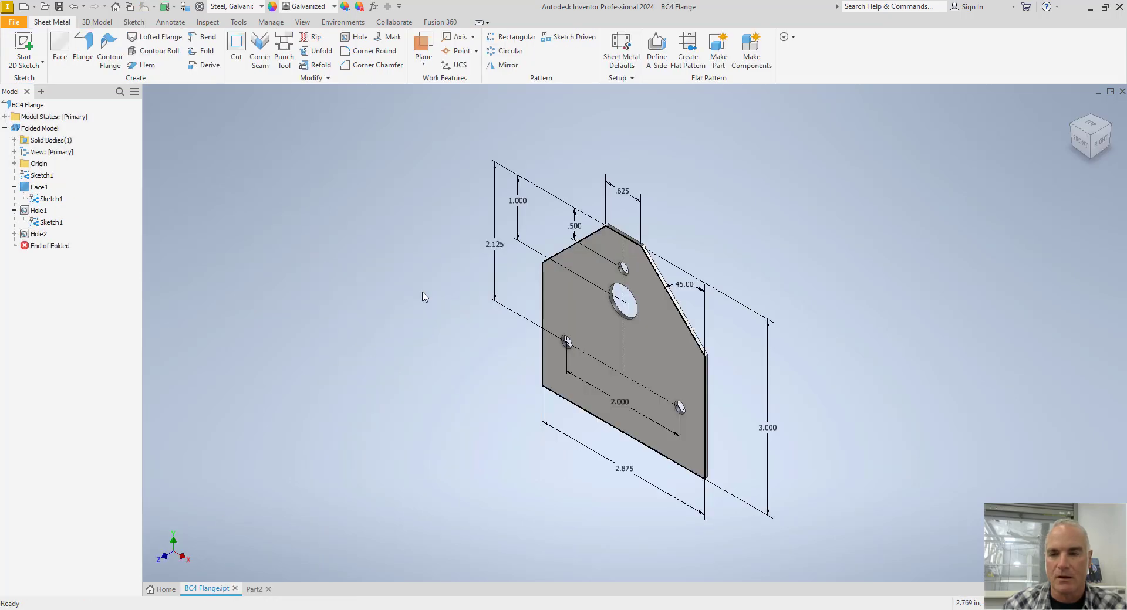
left_click(254, 589)
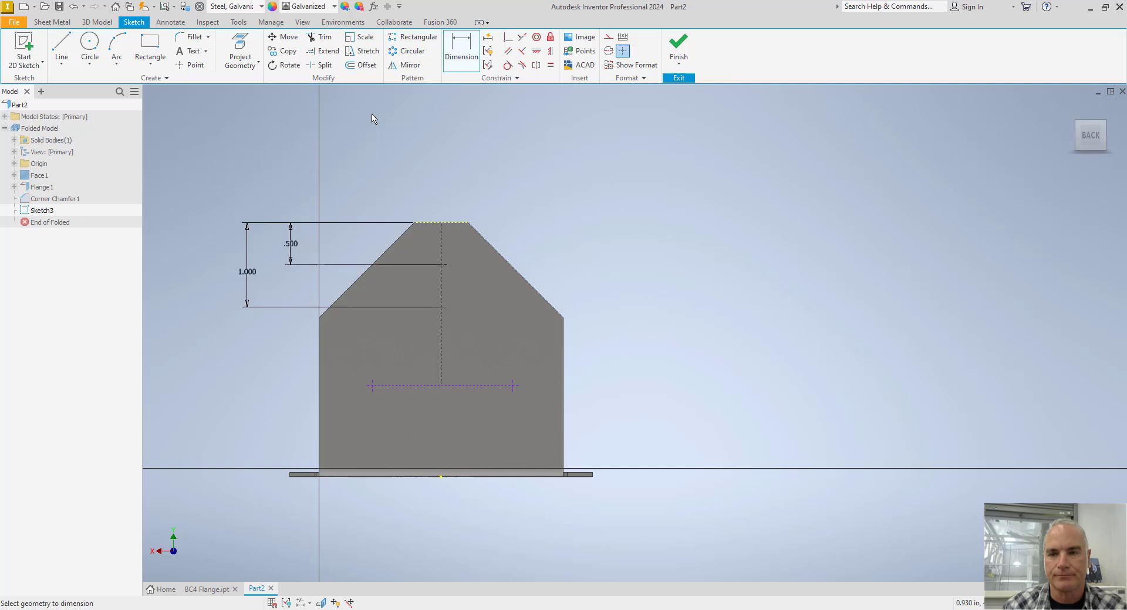
left_click(430, 229)
left_click(407, 386)
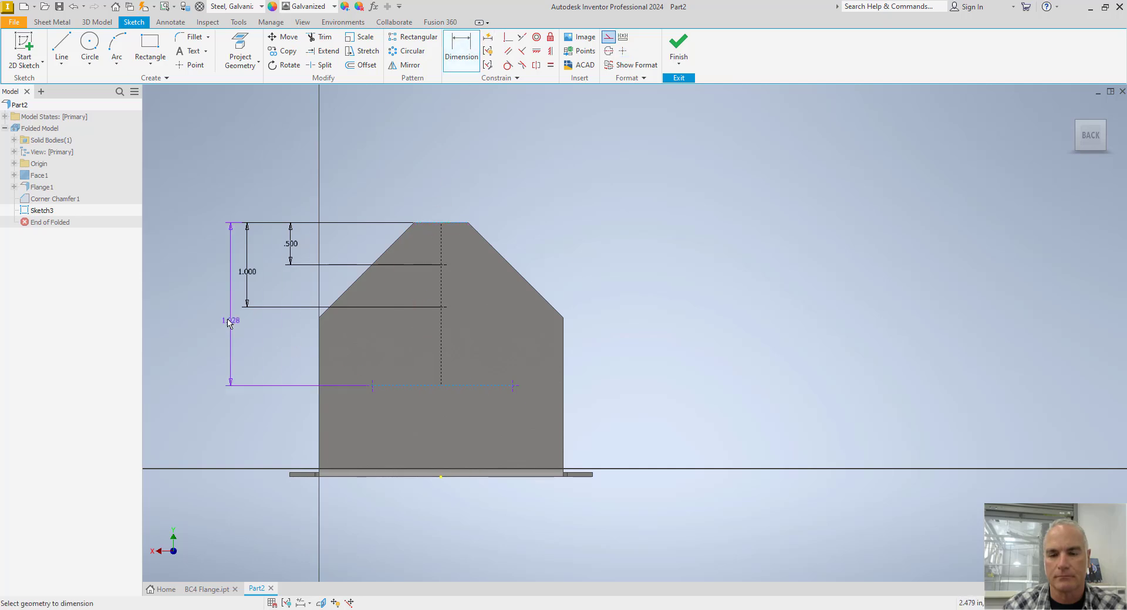
left_click(218, 316)
type("2.1")
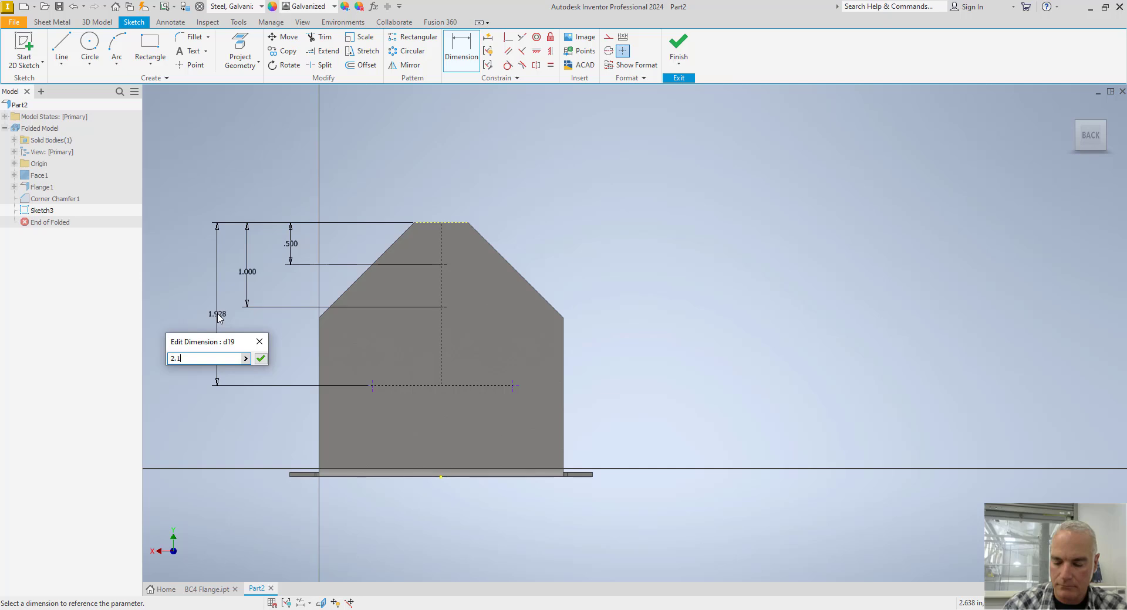
type("25")
key("Return")
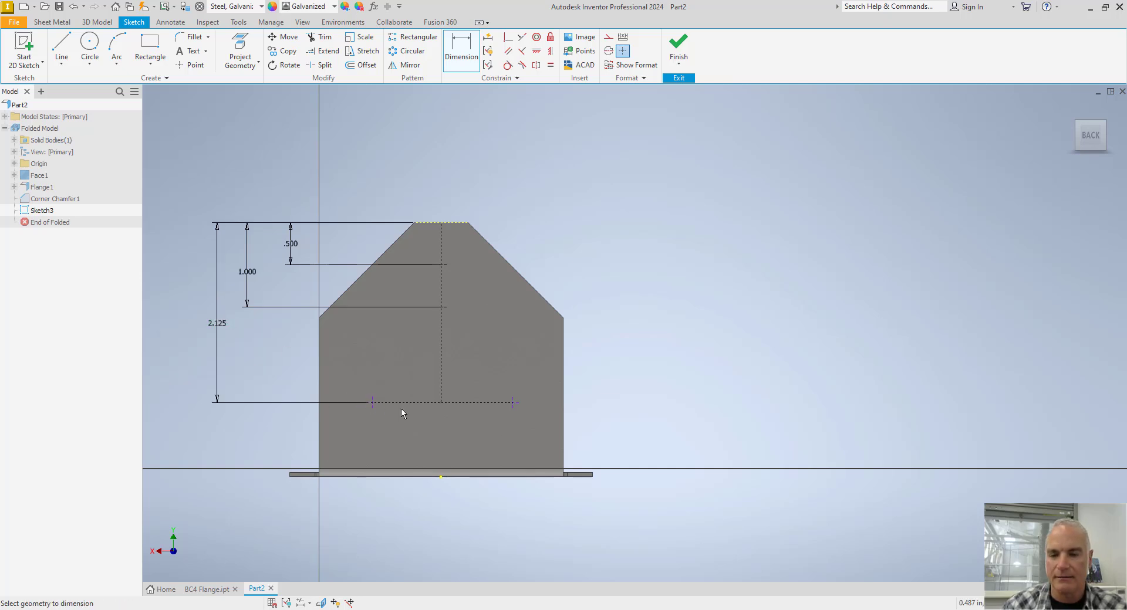
Dimension the horizontal construction line's length at 2 in, checking the matching hole spacing in BC4 Flange.ipt.
left_click(403, 404)
left_click(420, 429)
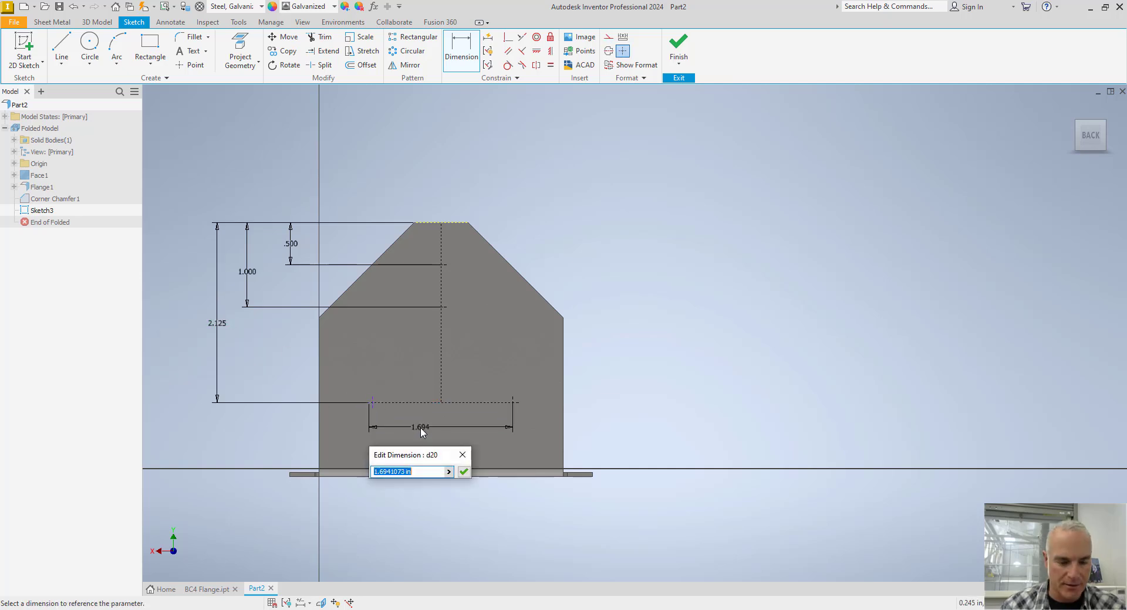
left_click(209, 590)
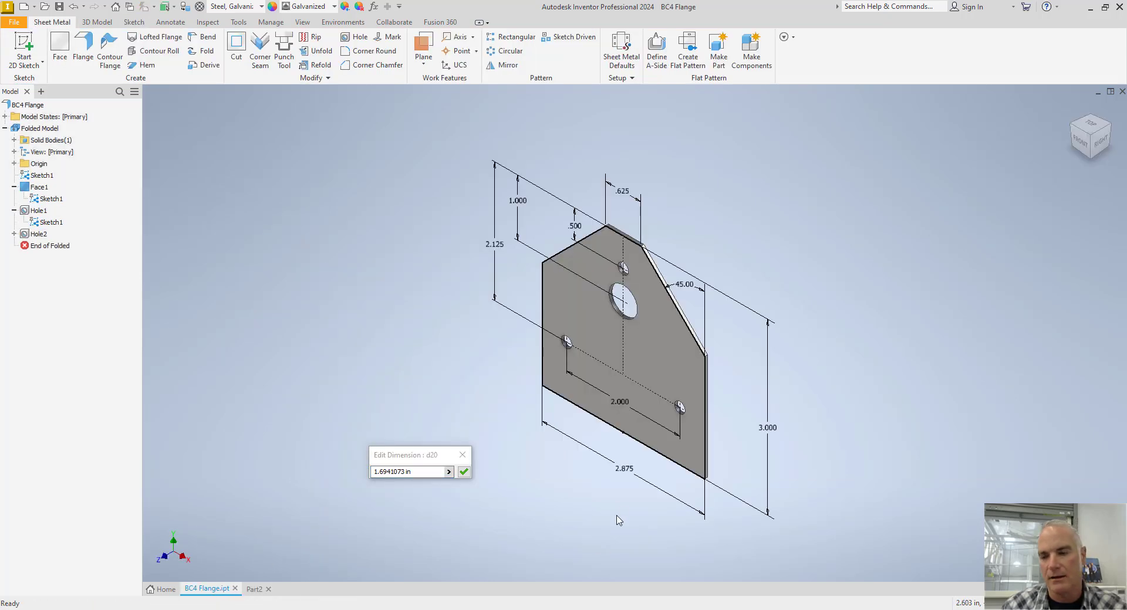
left_click(256, 589)
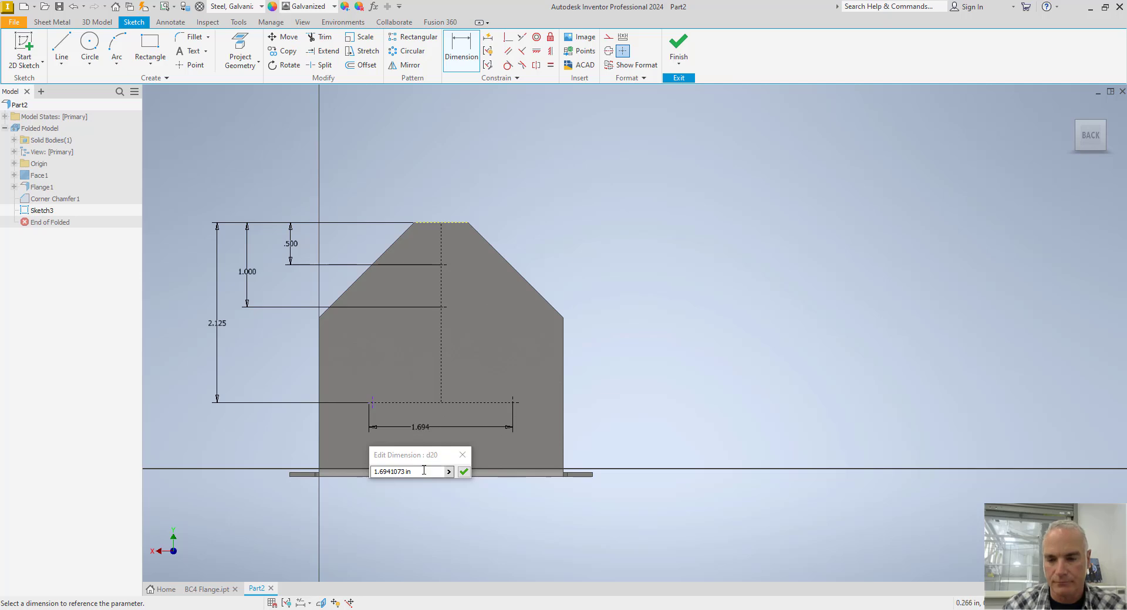
left_click_drag(425, 472, 346, 471)
type("2")
key("Return")
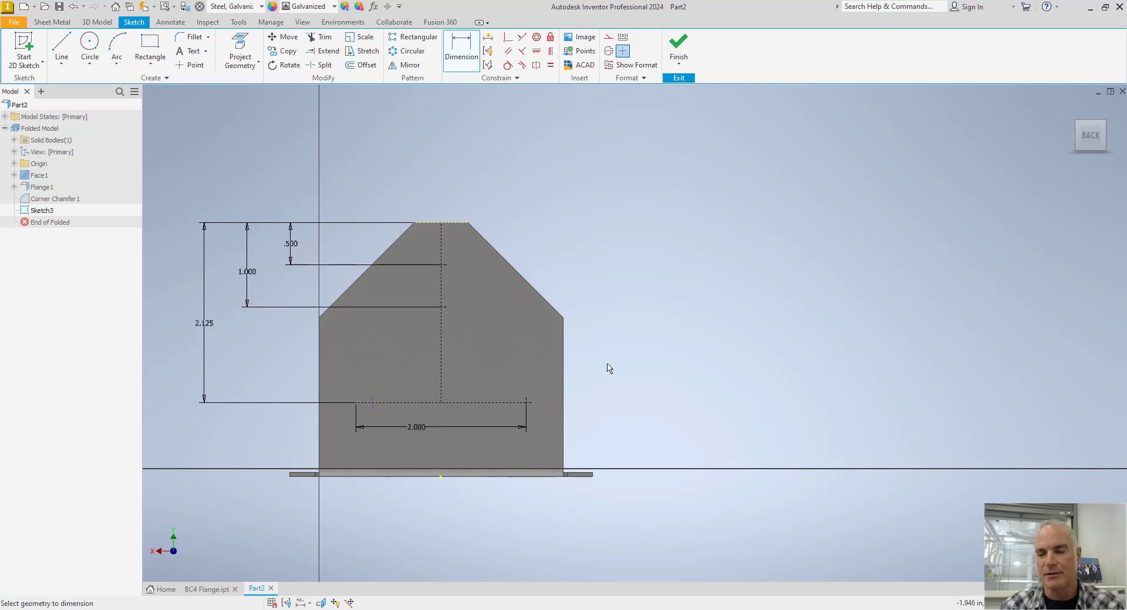
right_click(620, 312)
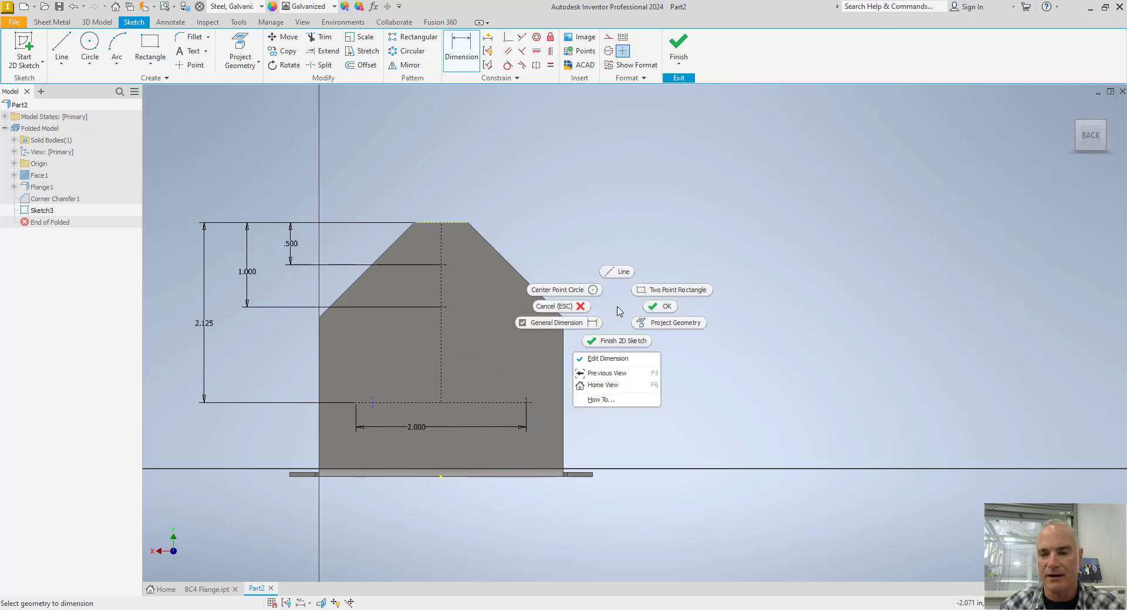
left_click(650, 311)
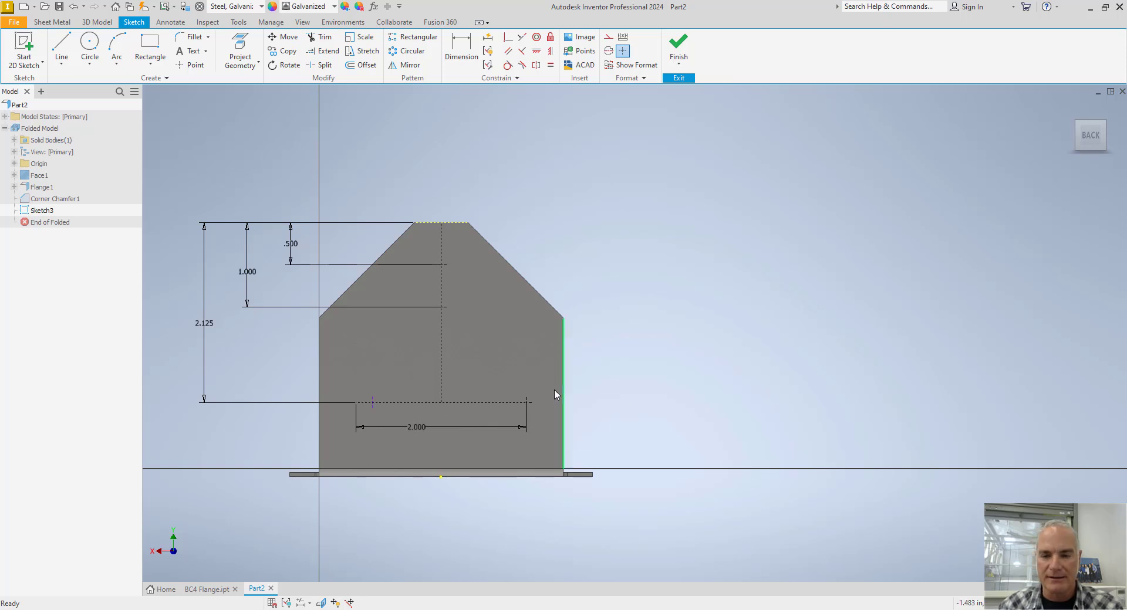
Make the loose sketch point coincident with the nearby end of the horizontal construction line, and finish the sketch.
scroll(382, 414, "up", 3)
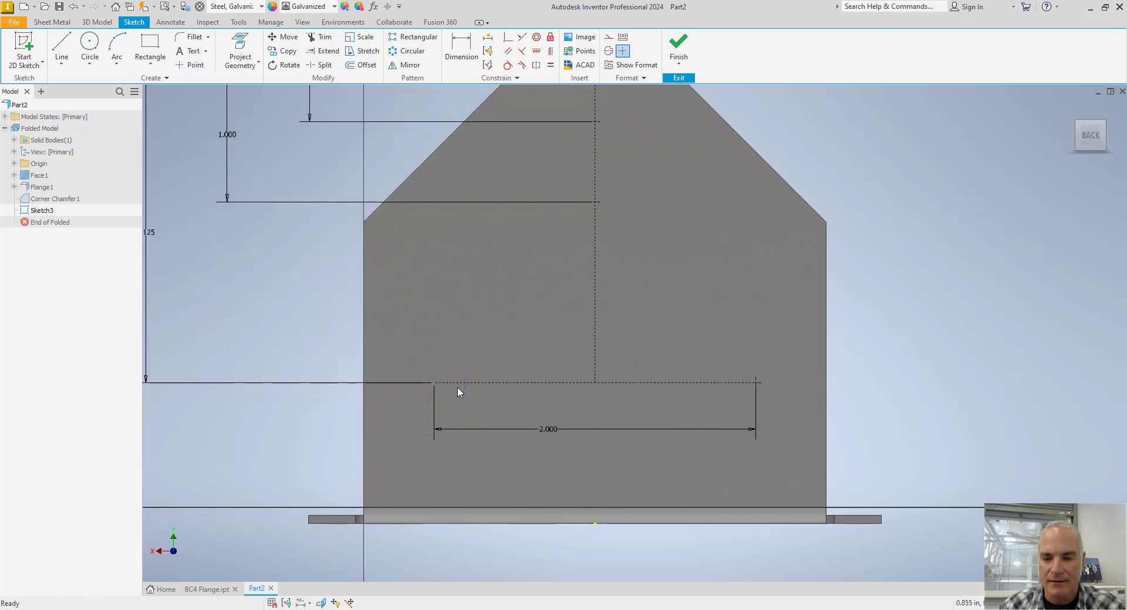
left_click(508, 36)
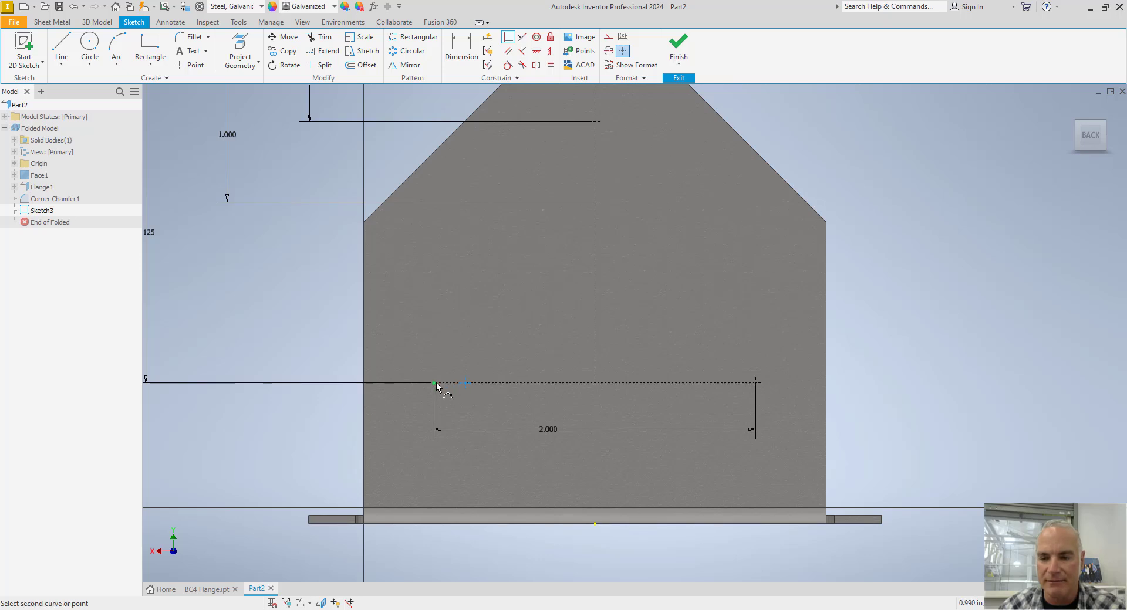
key("Escape")
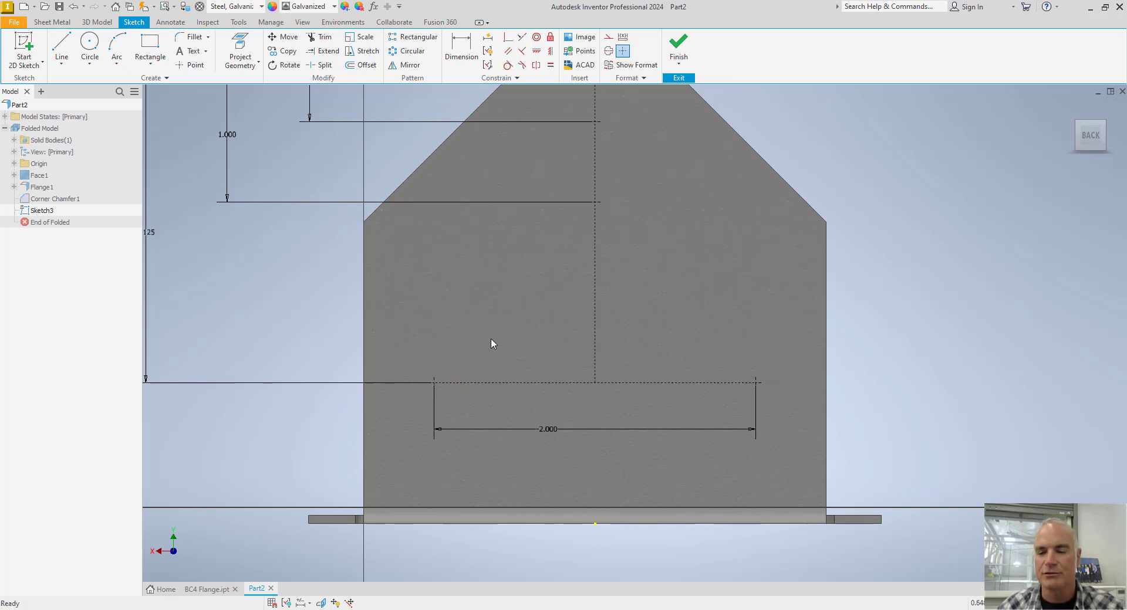
scroll(537, 312, "down", 3)
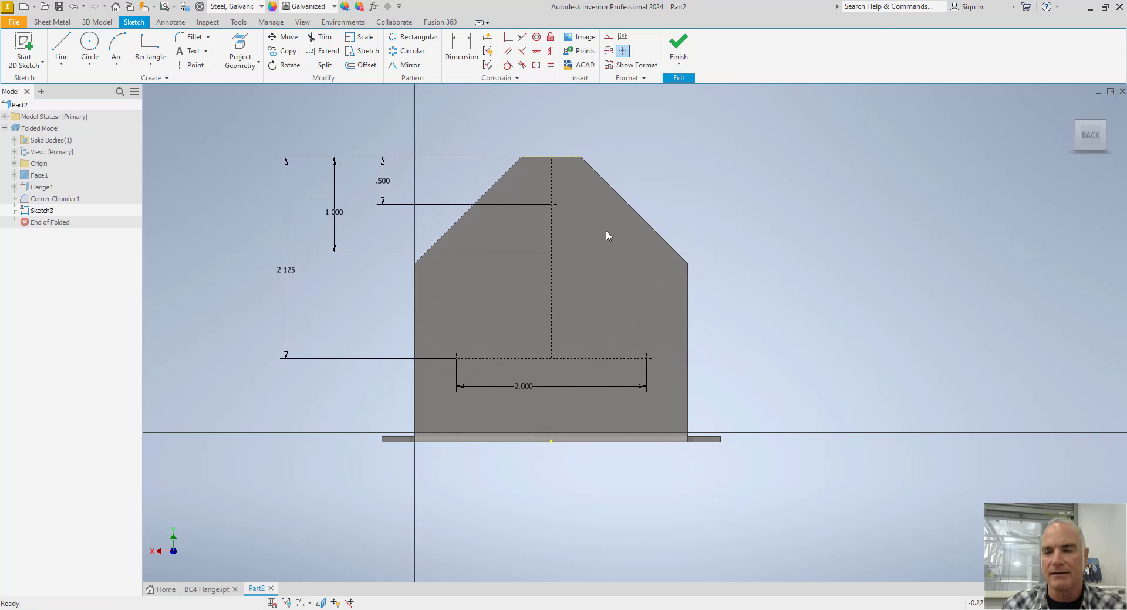
left_click(678, 45)
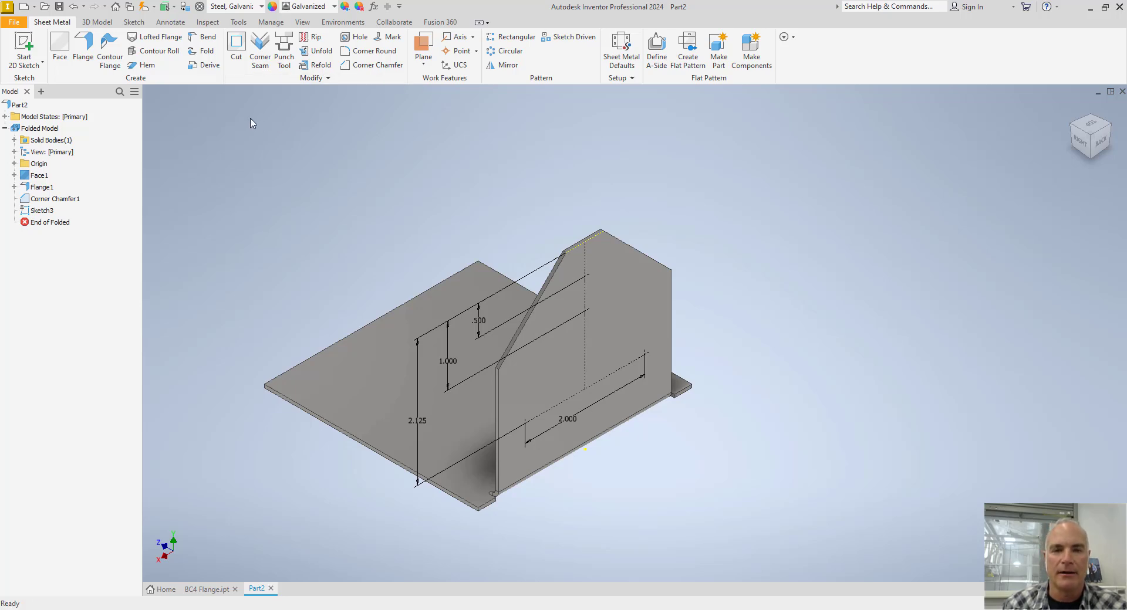
Create a 0.5 in hole only at the lower centerline point, excluding the other three sketch points.
left_click(355, 39)
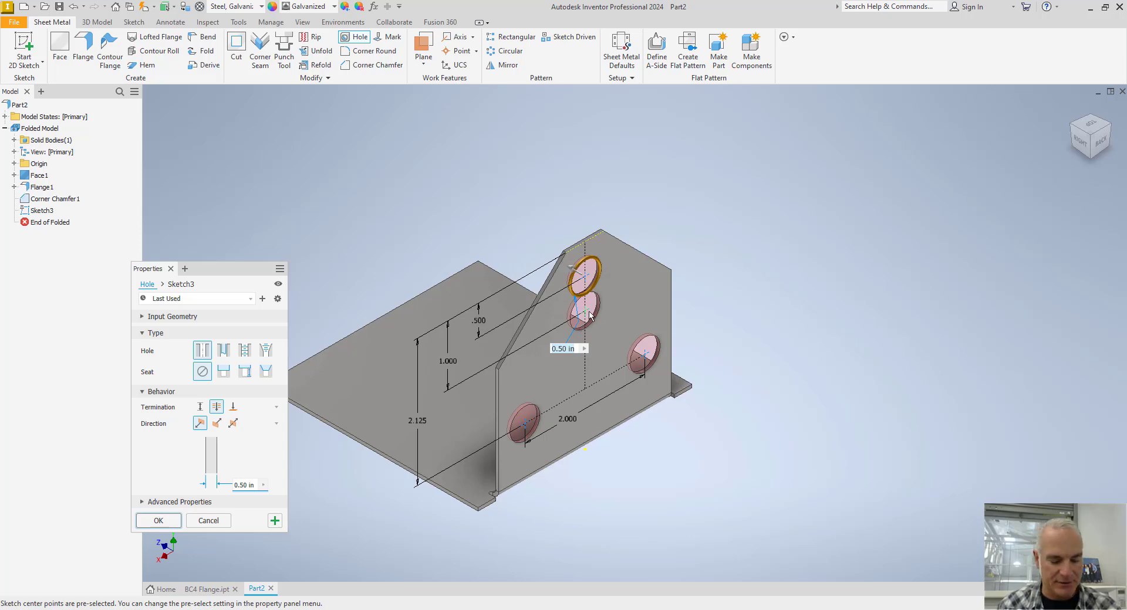
left_click(589, 280, "ctrl")
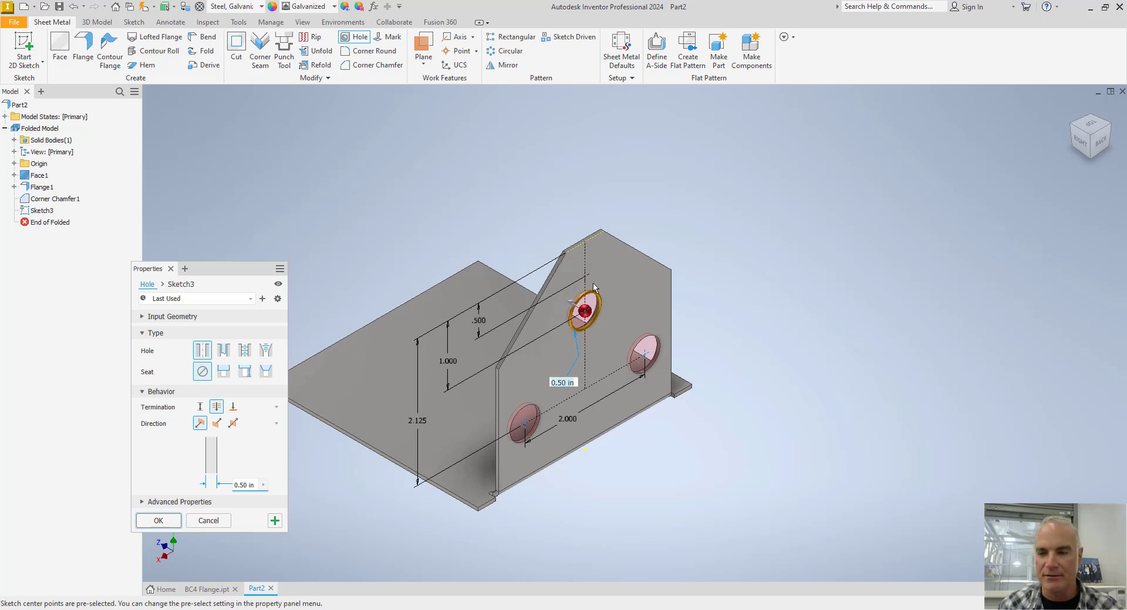
left_click(525, 430, "ctrl")
left_click(644, 360, "ctrl")
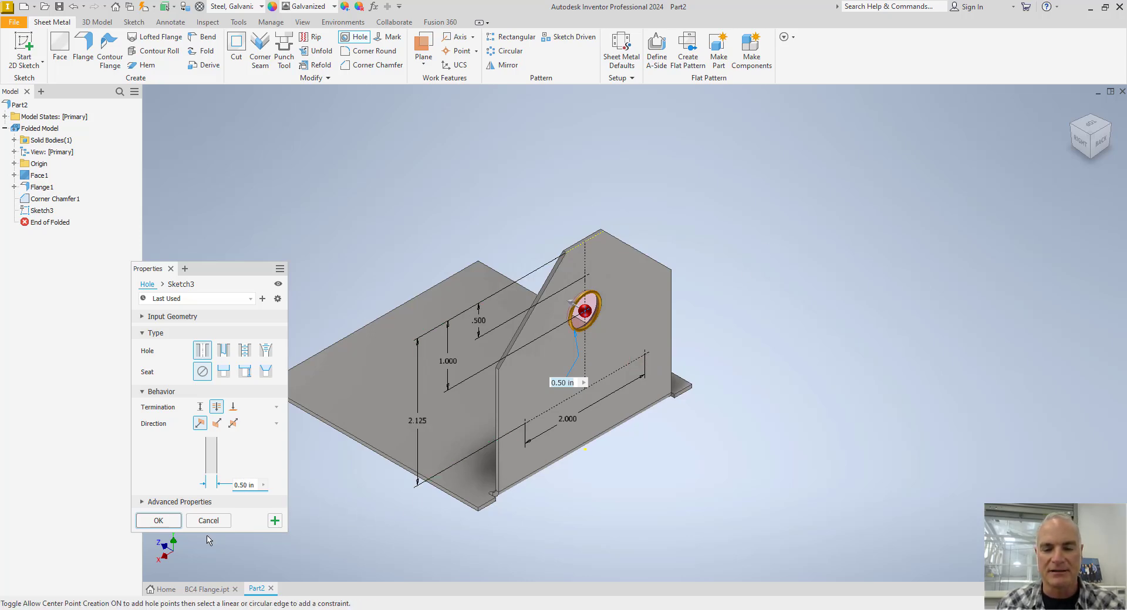
left_click(165, 522)
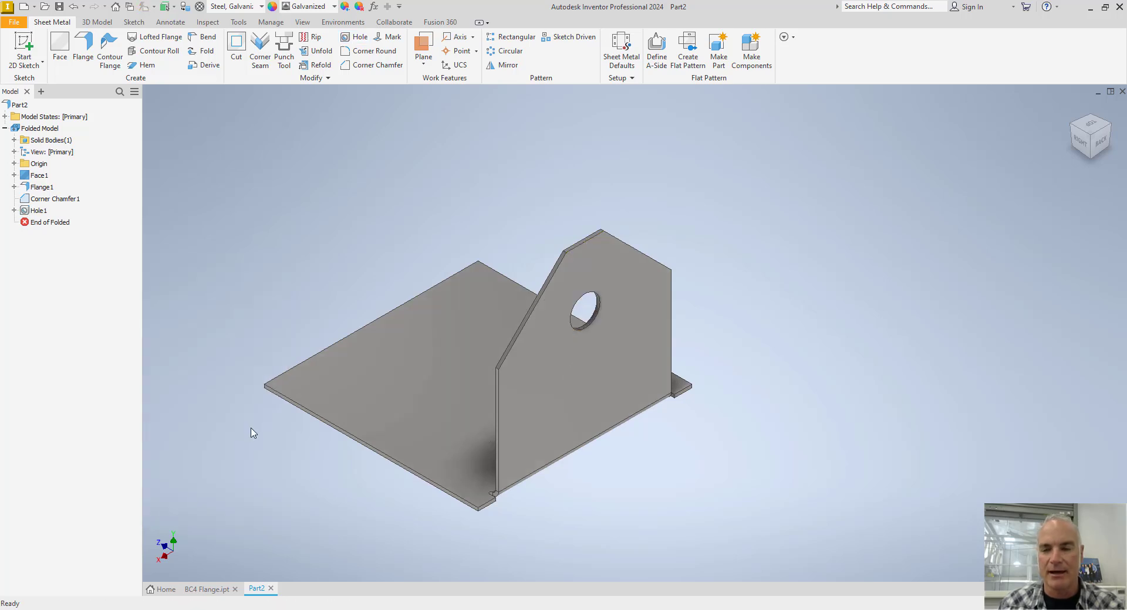
Make the sketch used by the 0.5 in hole visible again.
left_click(14, 211)
right_click(37, 226)
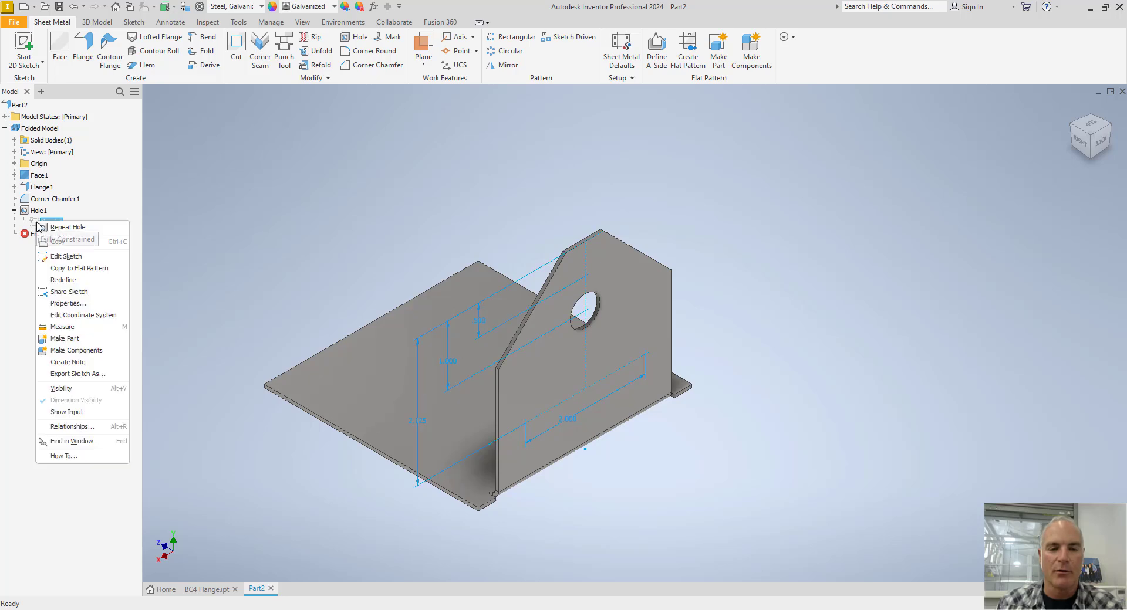
left_click(61, 391)
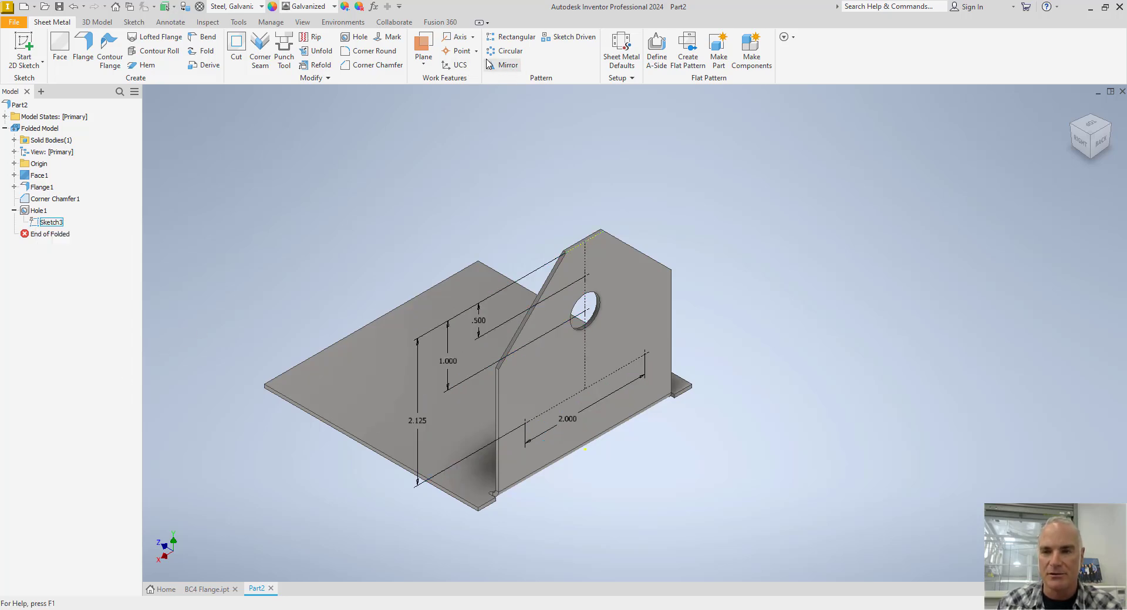
Set up a Hole feature on the three remaining sketch points with a diameter of 0.1875 in.
left_click(356, 39)
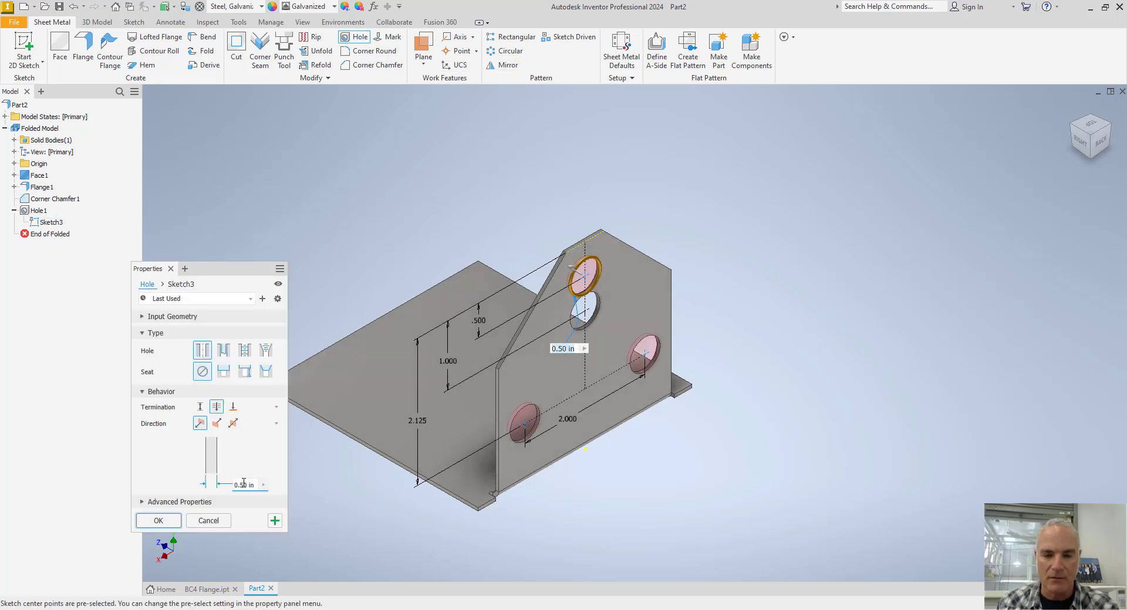
left_click(254, 487)
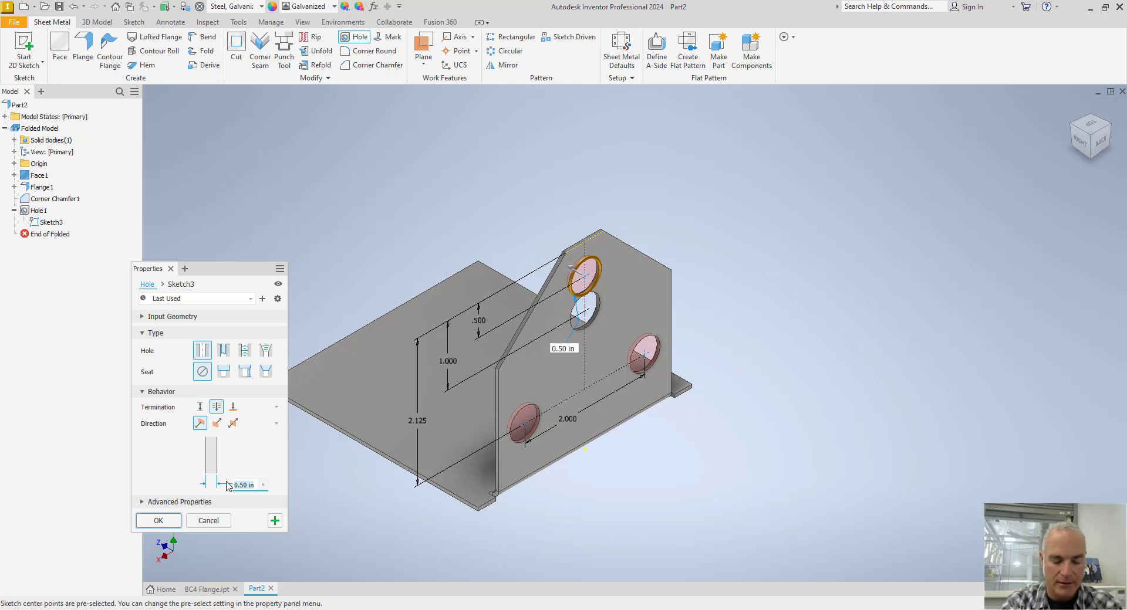
type("1.")
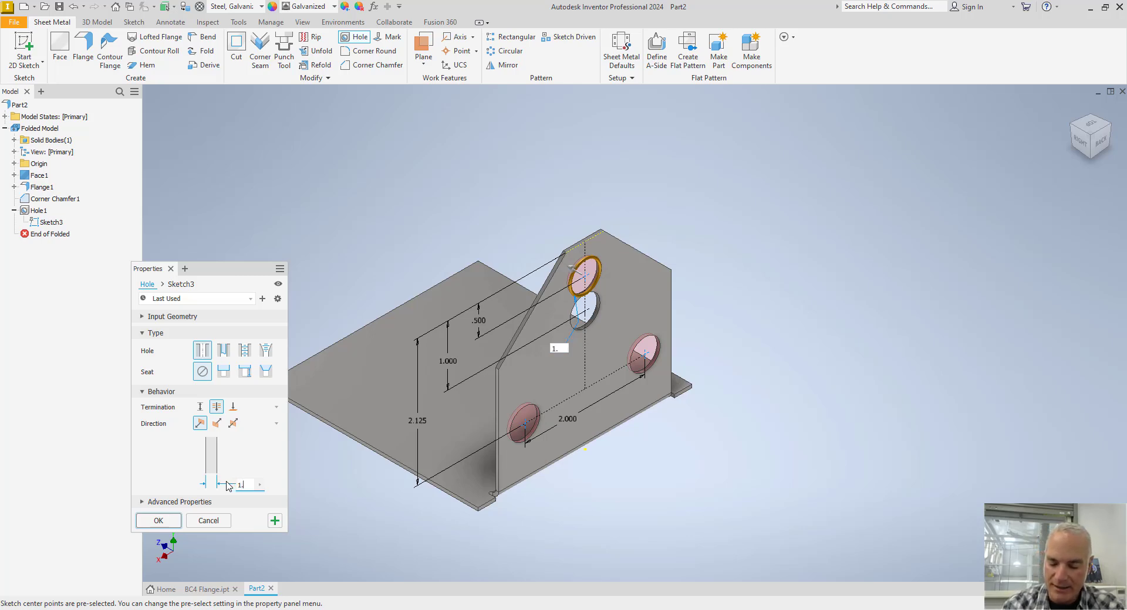
type("875")
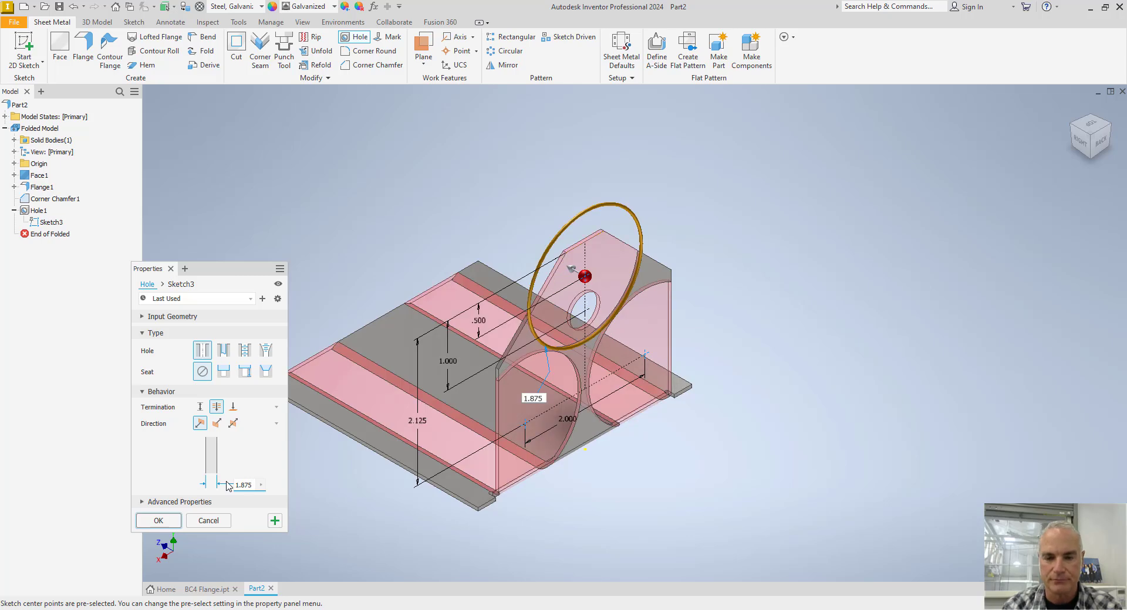
key("BackSpace")
key("BackSpace")
key("BackSpace")
key("BackSpace")
key("BackSpace")
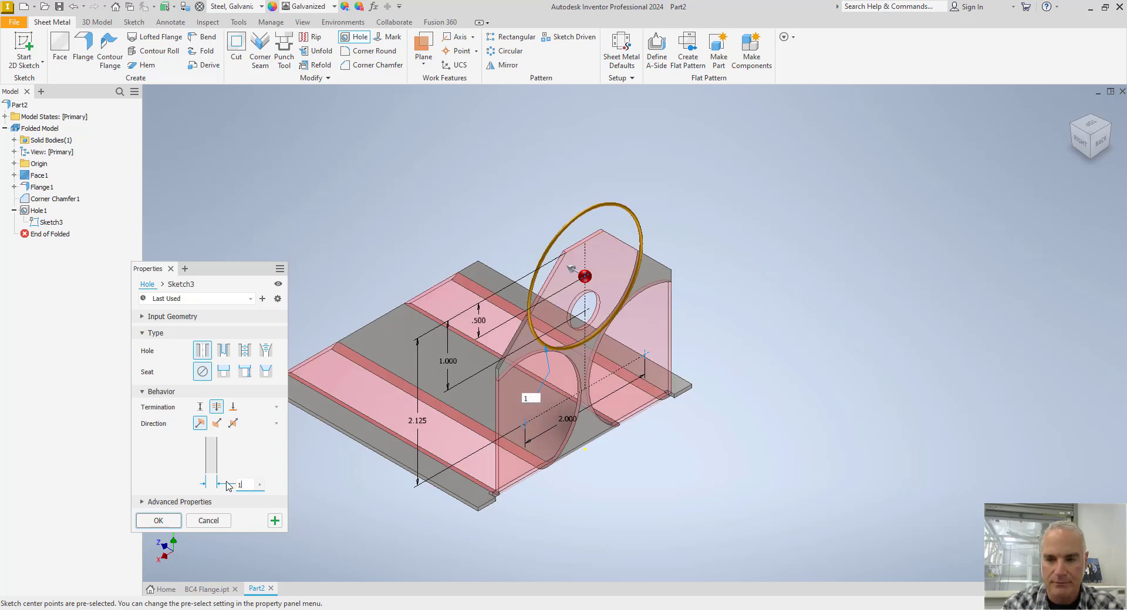
type(".187")
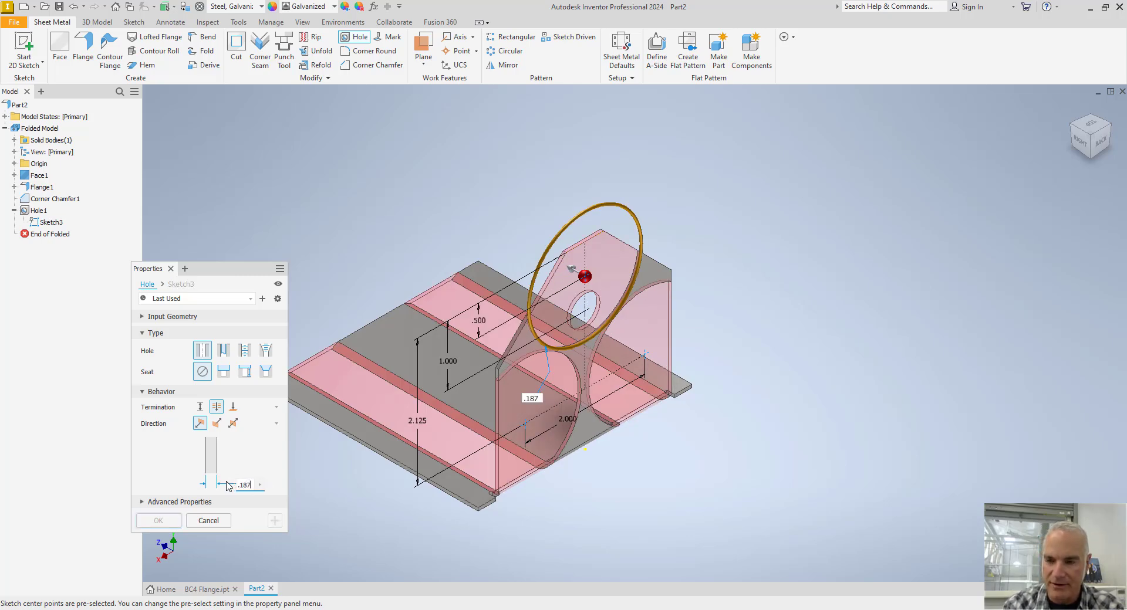
type("5")
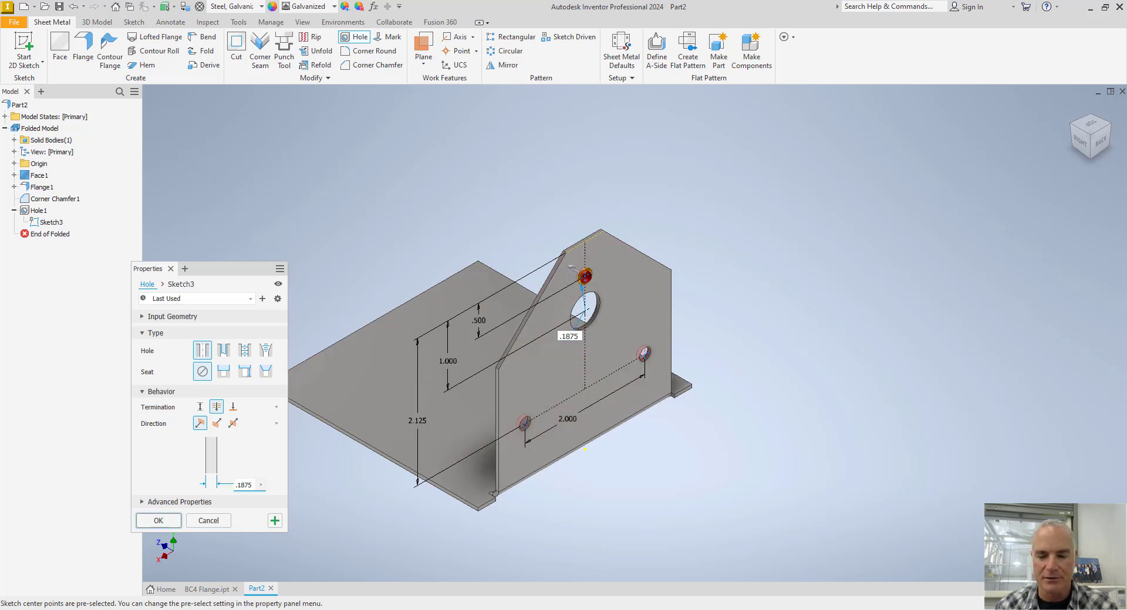
Check the BC nail size in the catalog PDF, and return to Part2 to create the three nail holes.
left_click(317, 563)
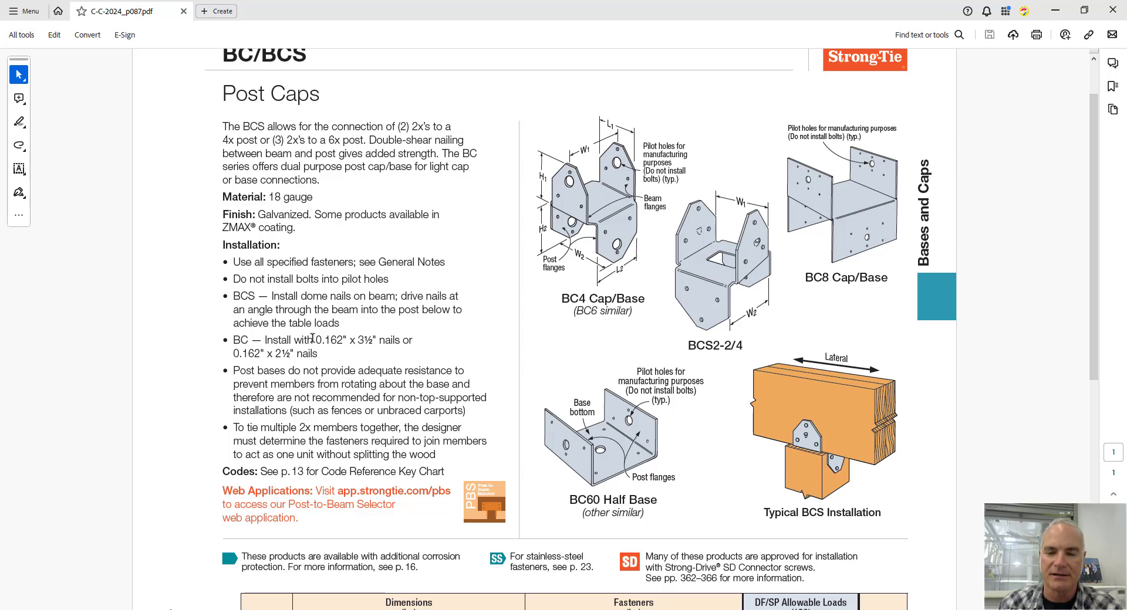
left_click_drag(315, 339, 376, 340)
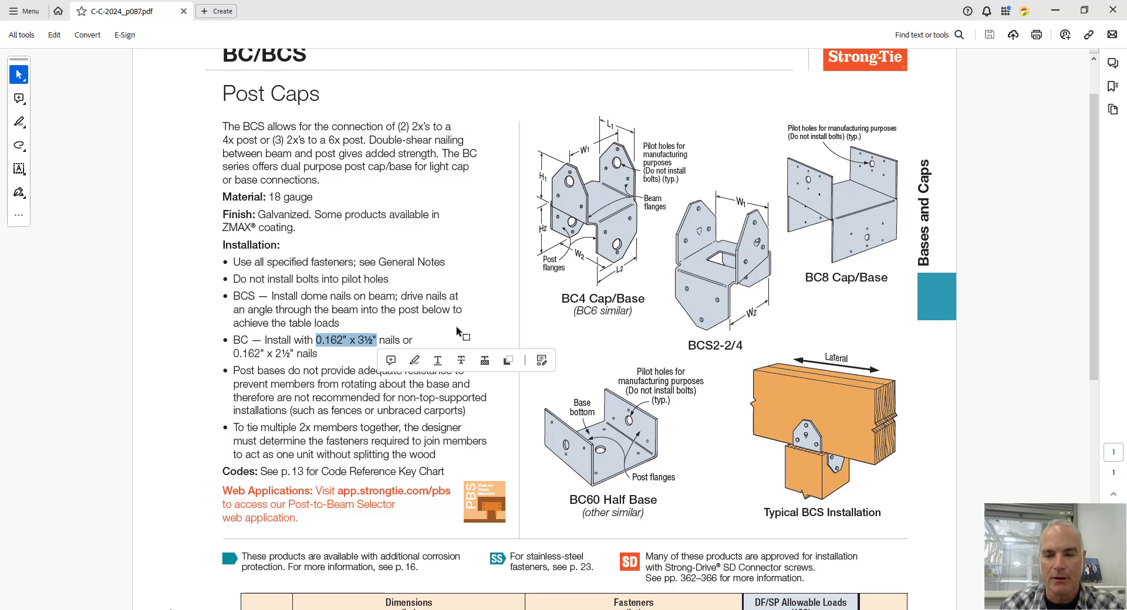
left_click(333, 360)
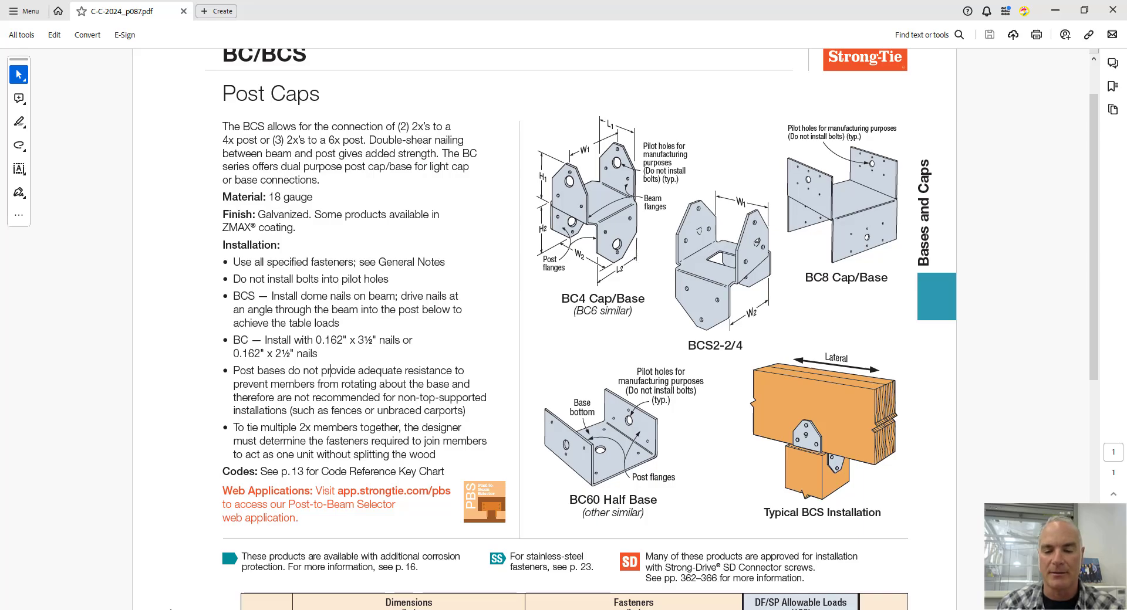
key("alt+Tab")
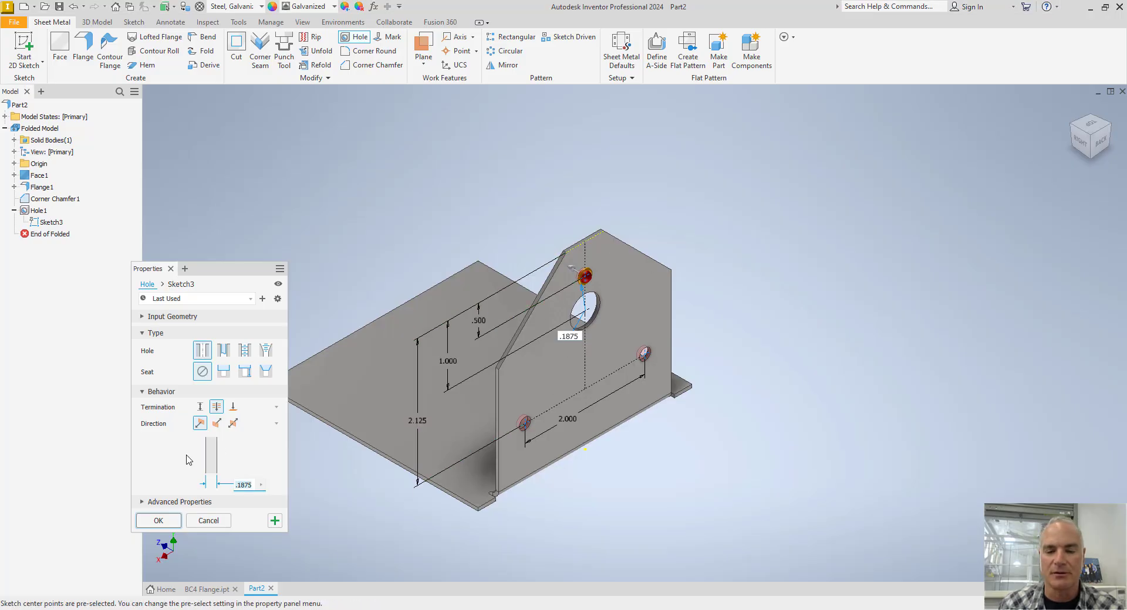
left_click(168, 521)
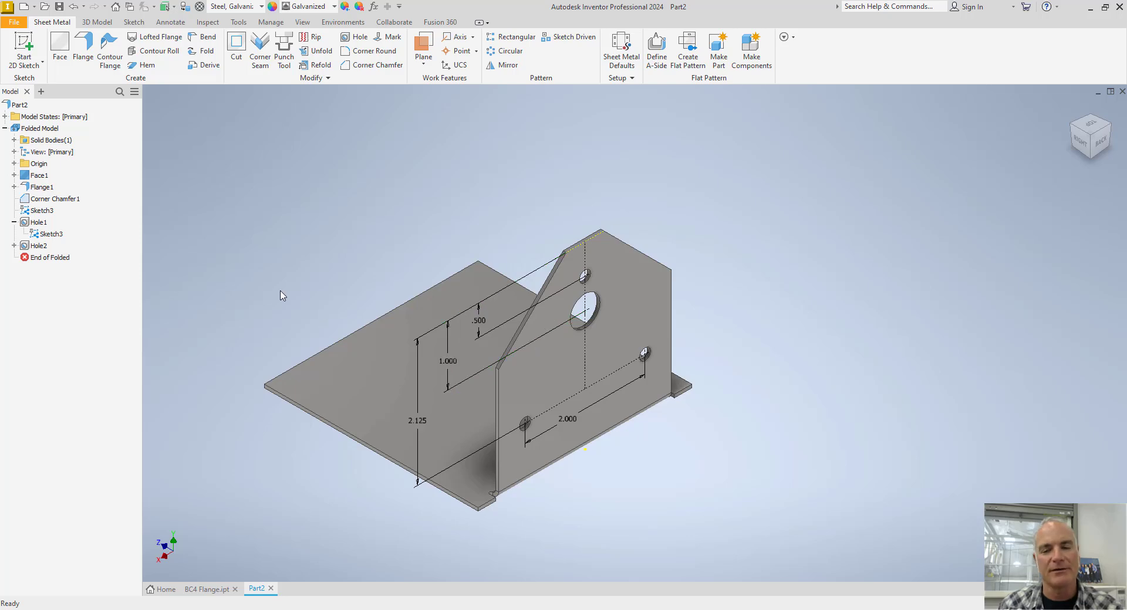
key("F6")
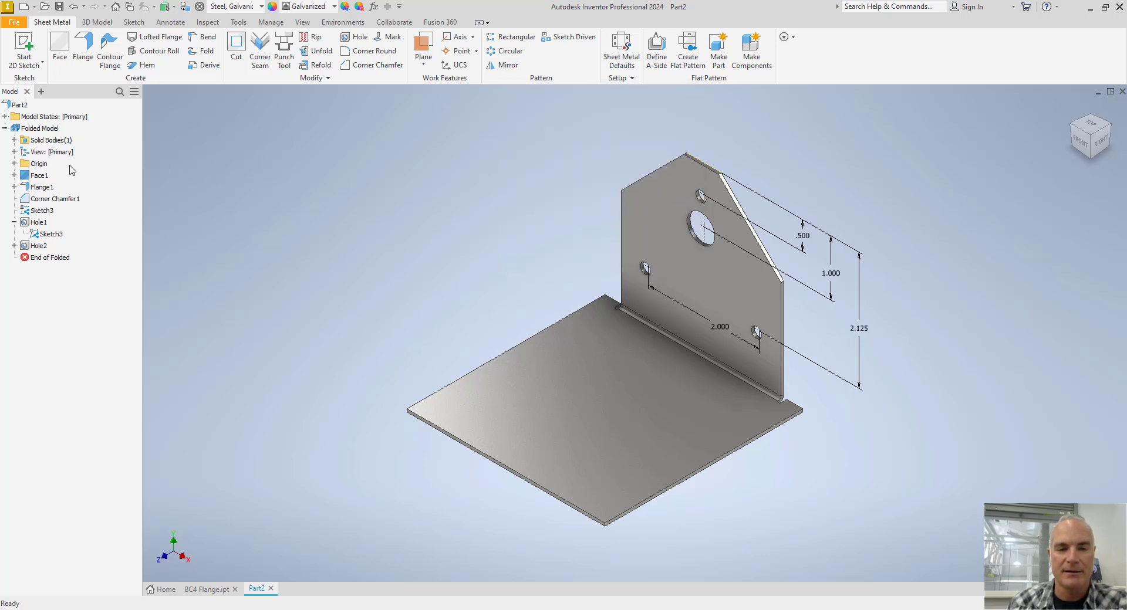
Make the XY origin plane visible.
left_click(14, 164)
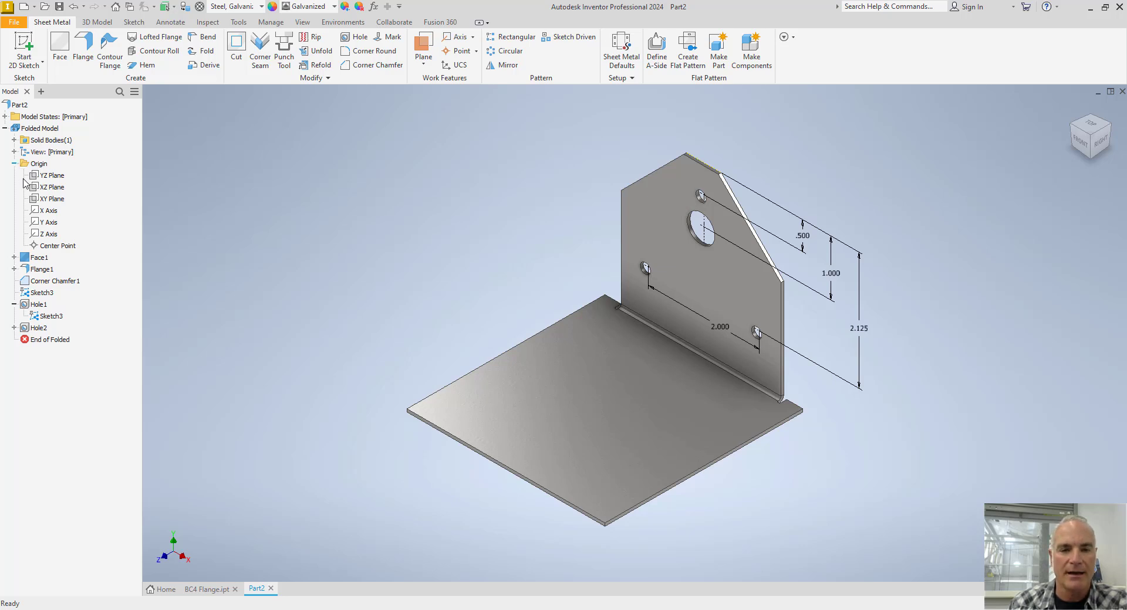
left_click(53, 199)
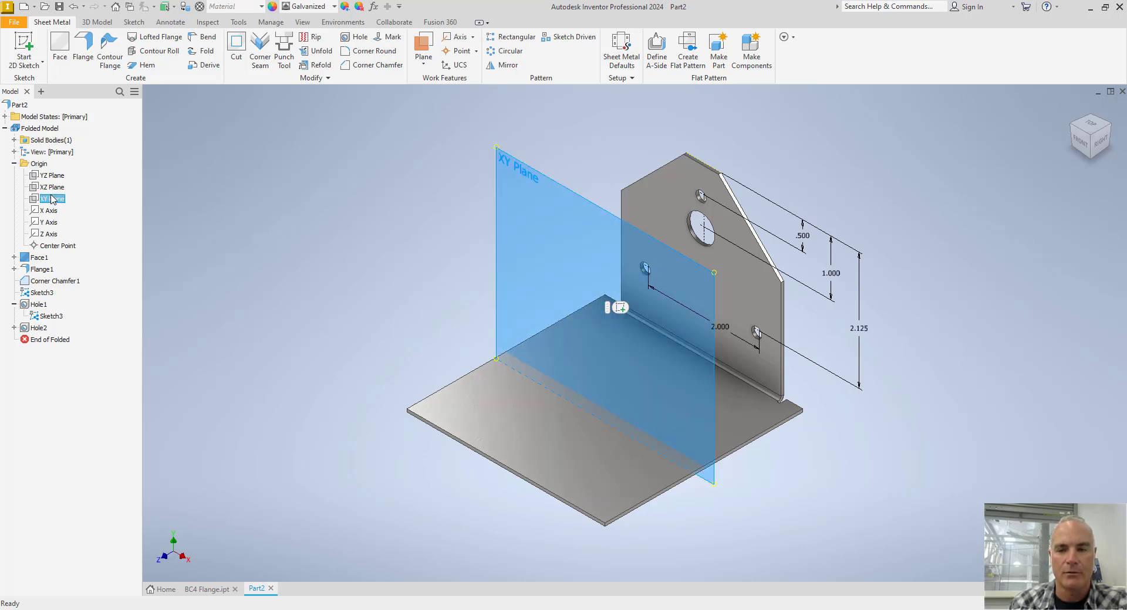
right_click(52, 199)
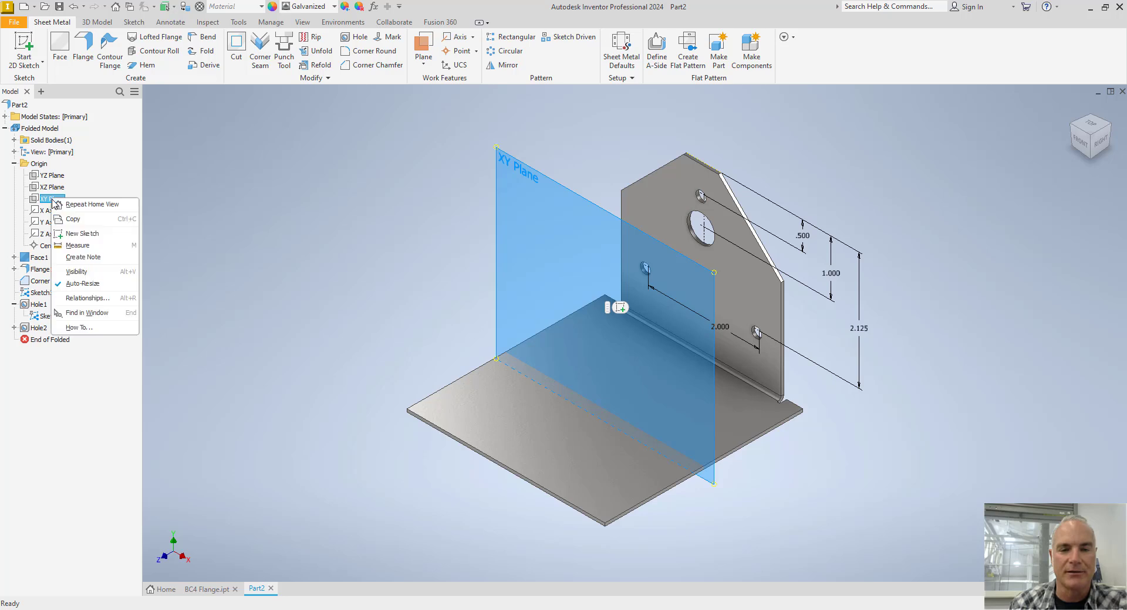
left_click(91, 275)
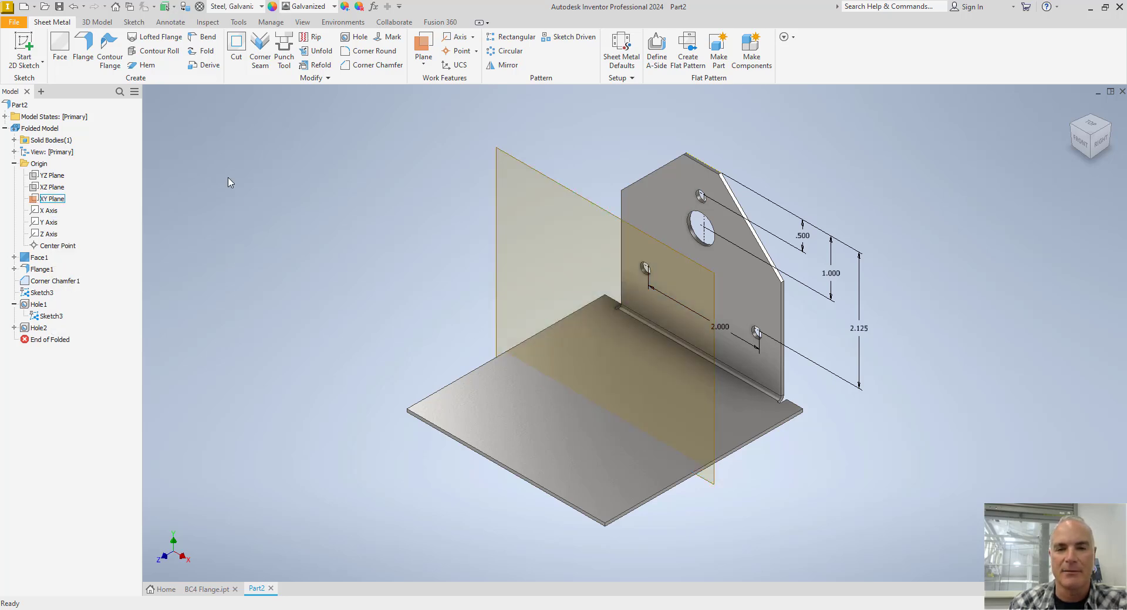
Mirror the flange, its corner chamfer, the large hole and the three nail holes about the XY plane.
left_click(509, 67)
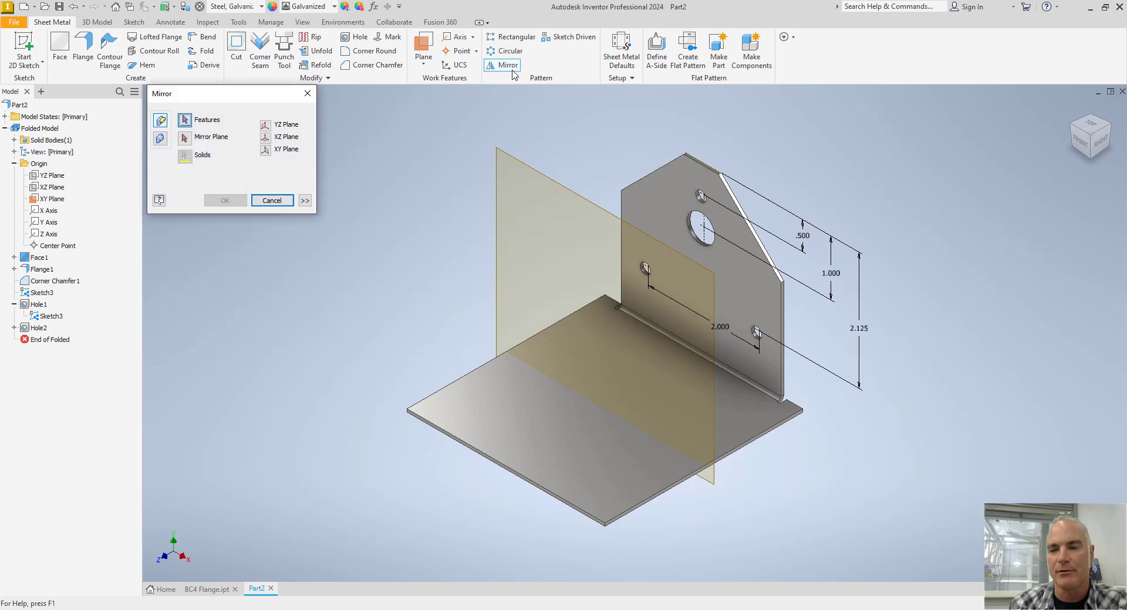
left_click(652, 206)
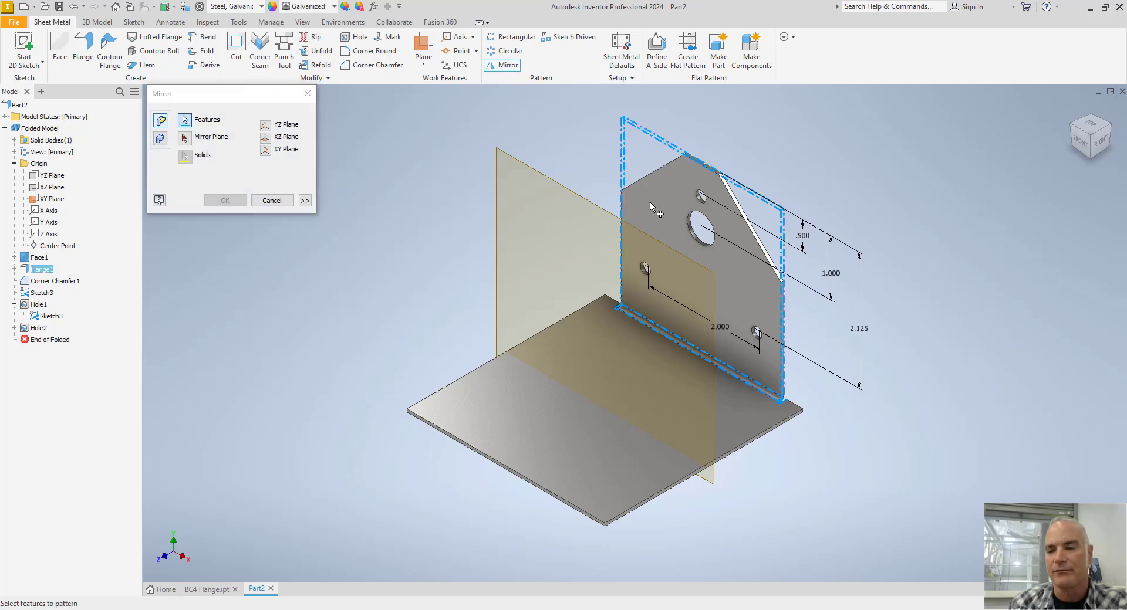
left_click(650, 182)
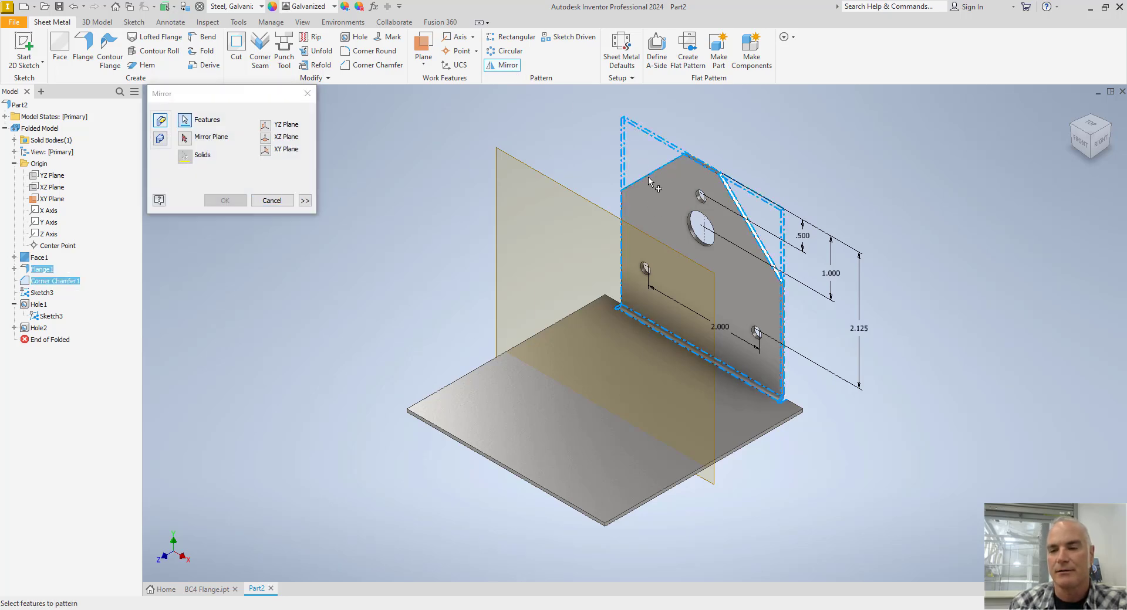
left_click(704, 201)
left_click(707, 221)
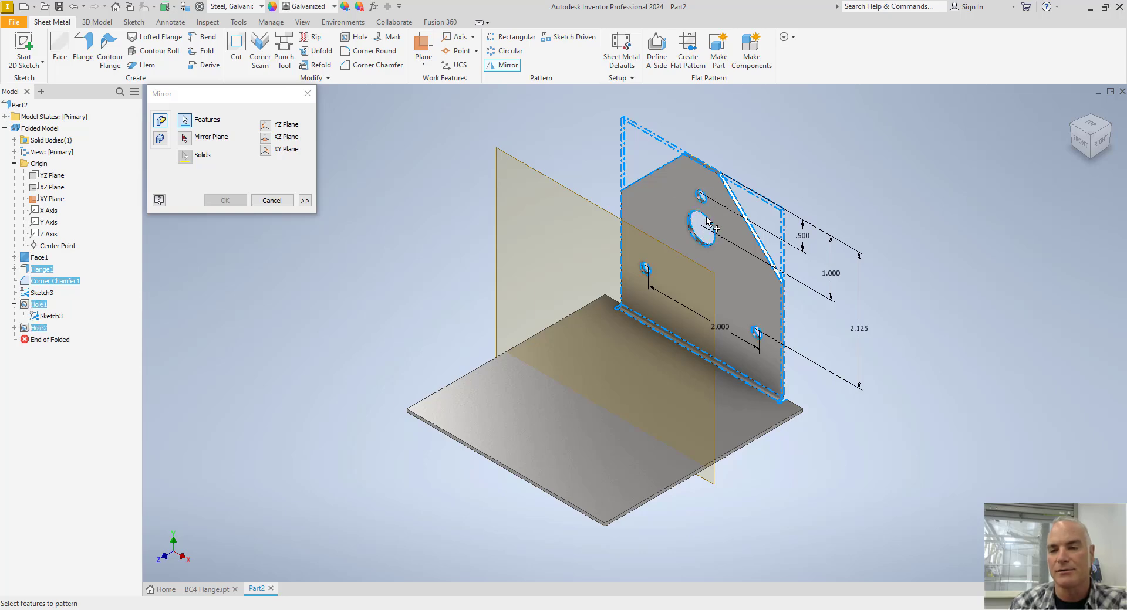
left_click(185, 139)
left_click(528, 166)
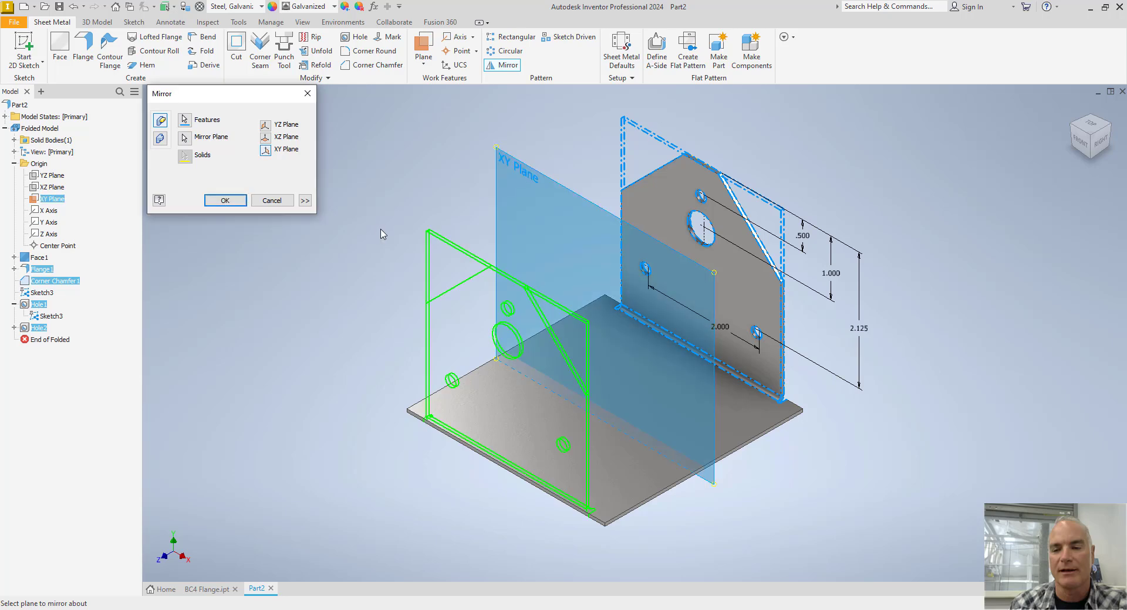
left_click(225, 201)
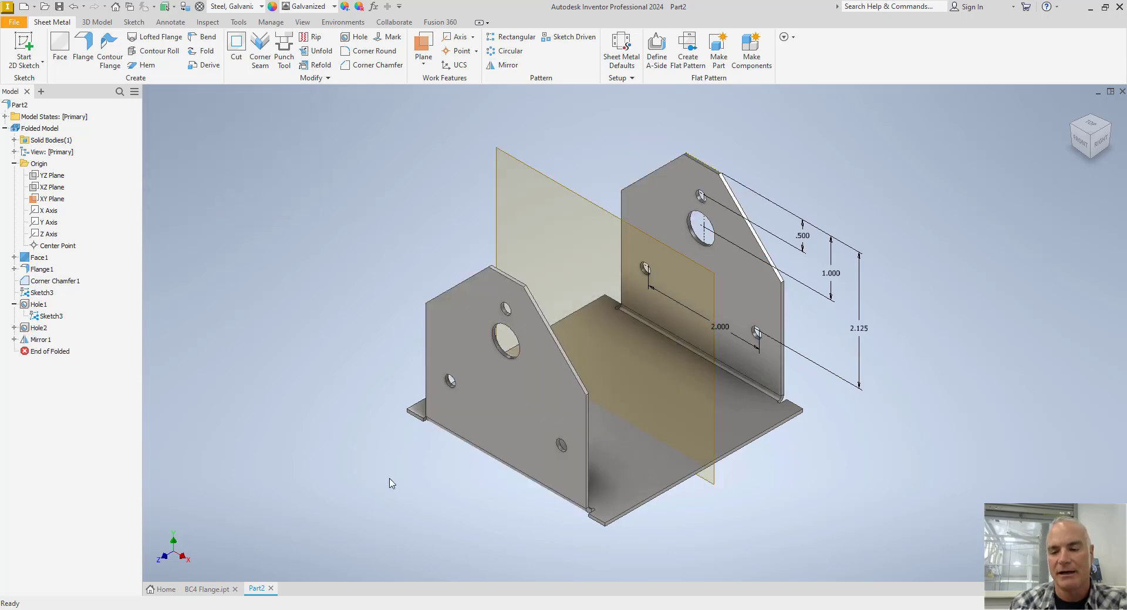
Check the mirrored flange's bend and hide the XY origin plane.
scroll(511, 509, "down", 5)
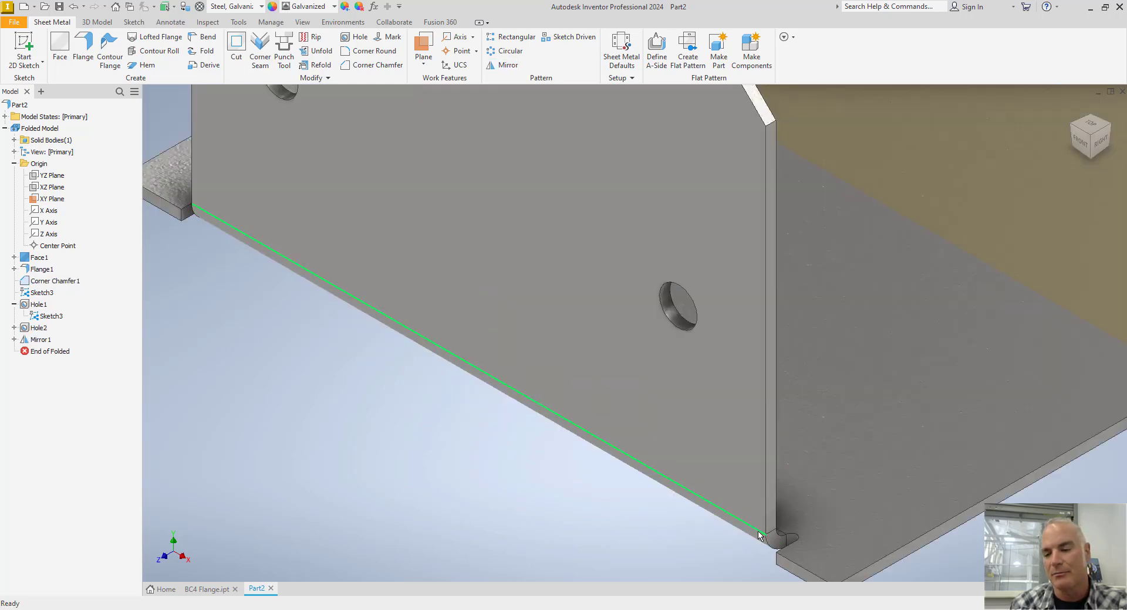
scroll(558, 487, "up", 5)
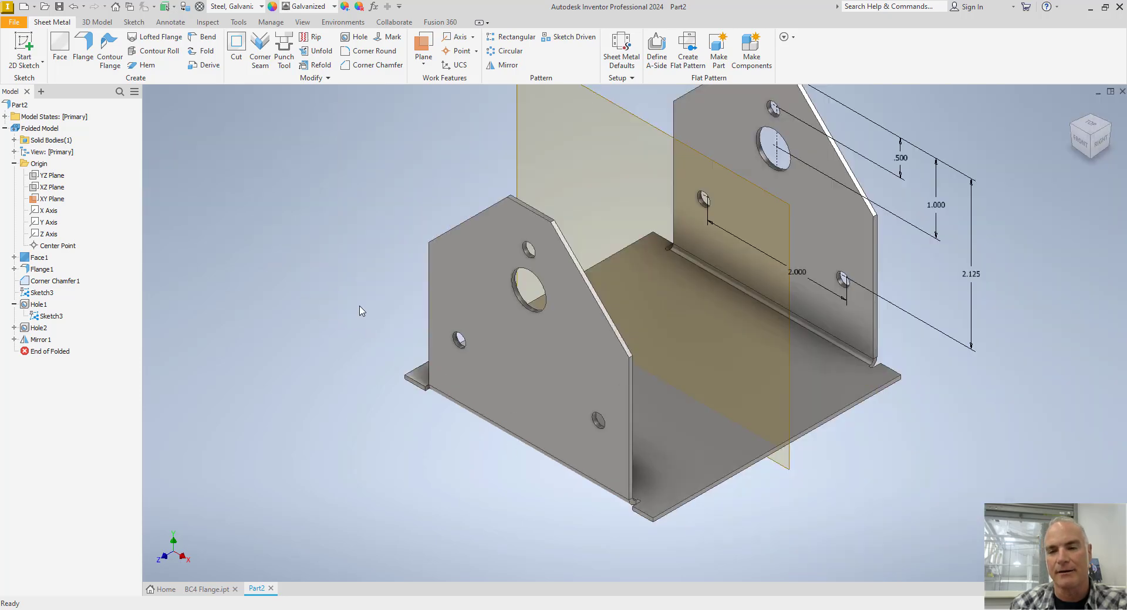
scroll(337, 282, "up", 3)
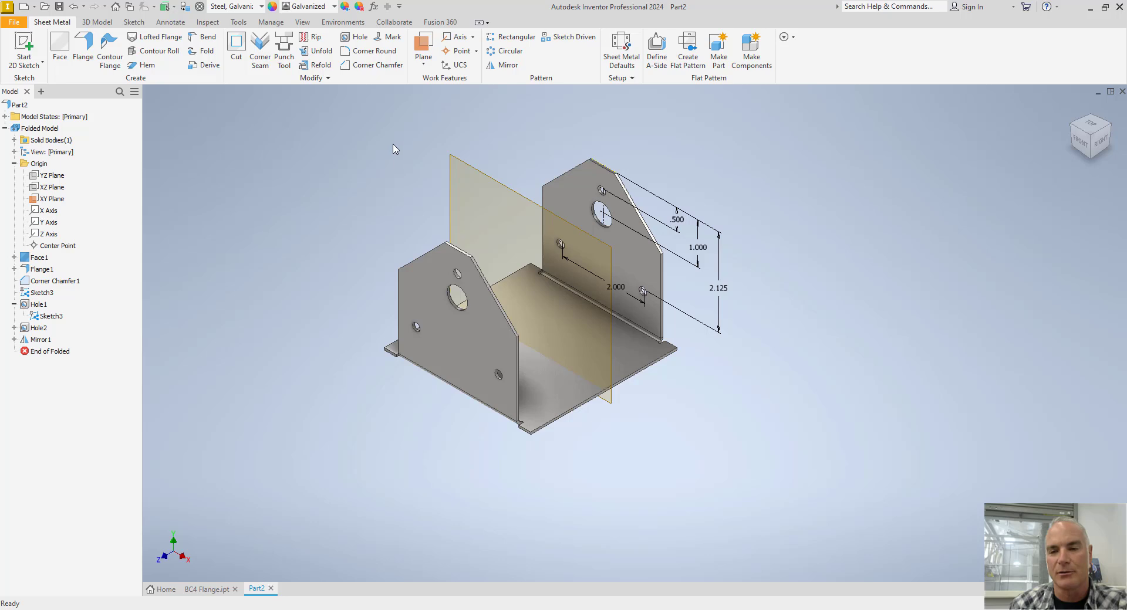
right_click(470, 171)
left_click(493, 181)
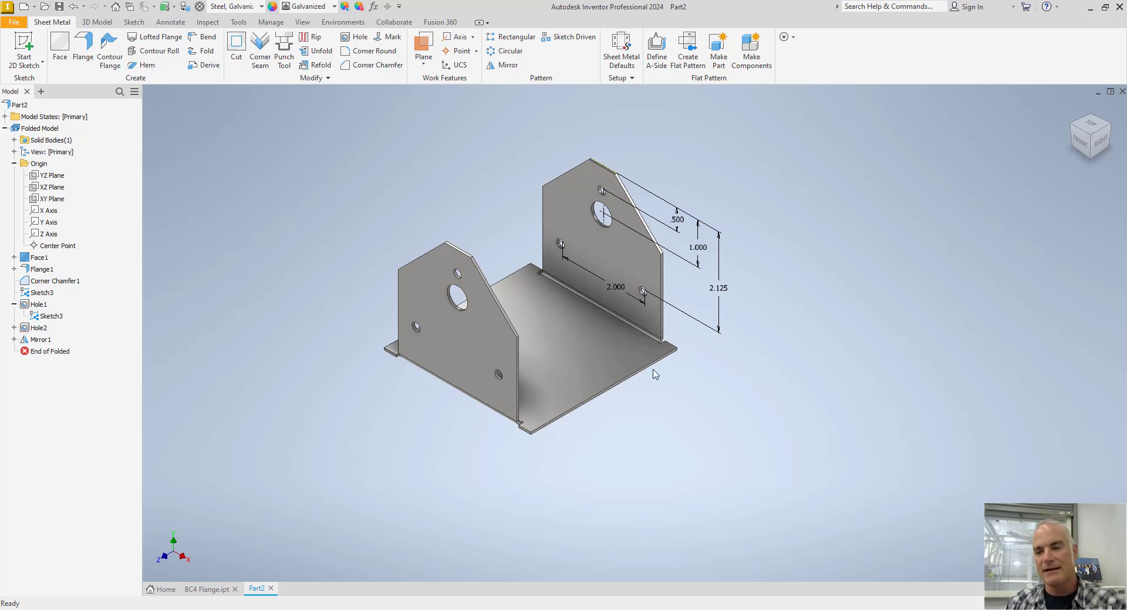
Add a downward 90° flange on the base's open front edge, 3 in high, with a centered width of 2.875 in.
left_click(83, 50)
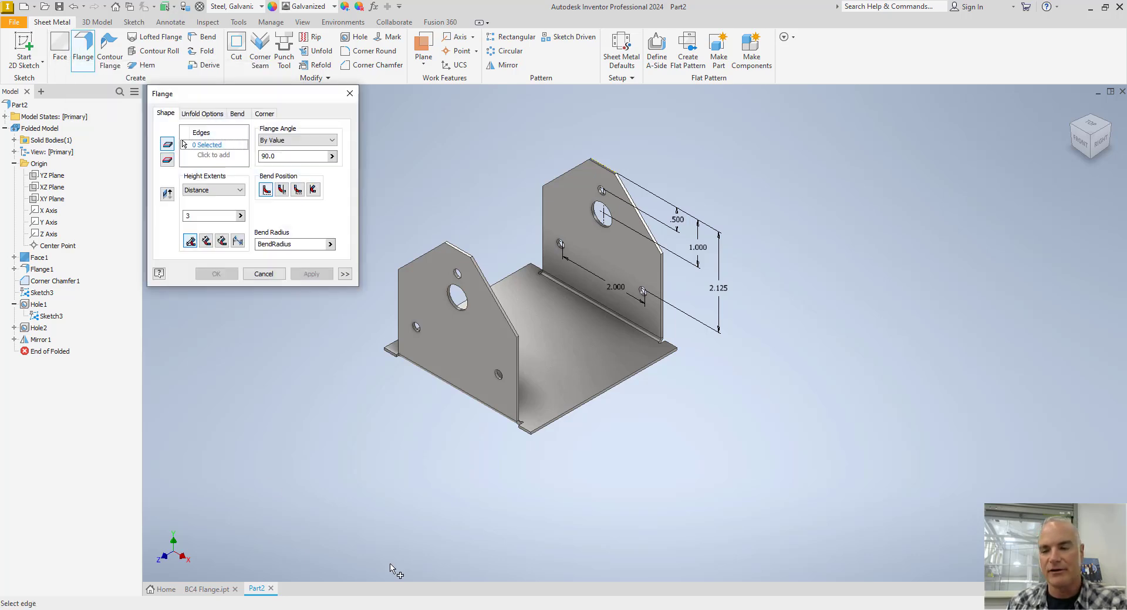
left_click(605, 397)
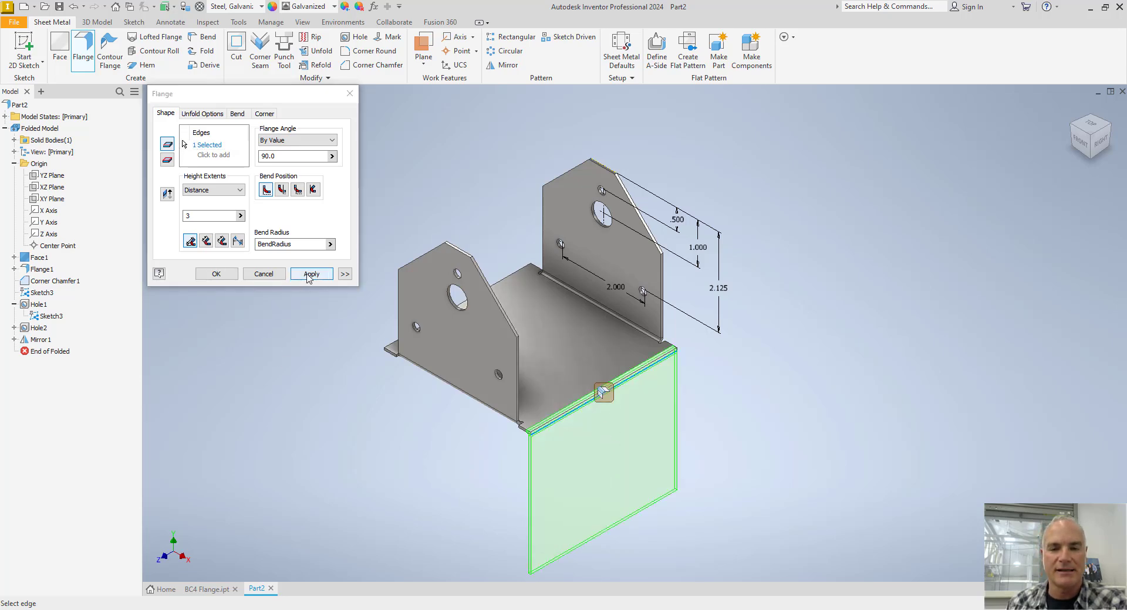
left_click(341, 275)
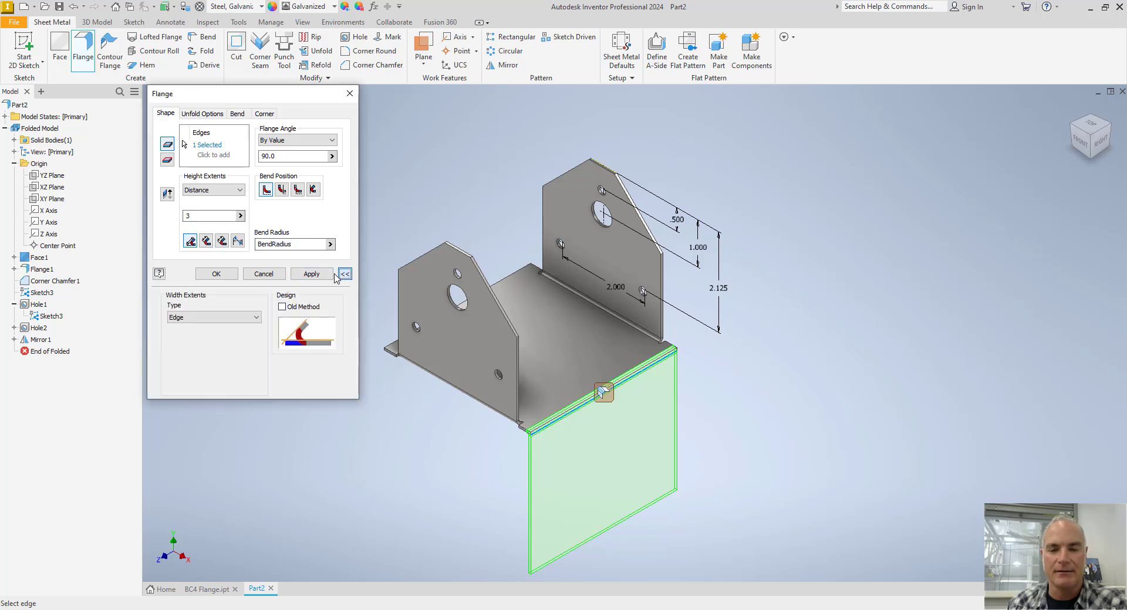
left_click(234, 318)
left_click(207, 336)
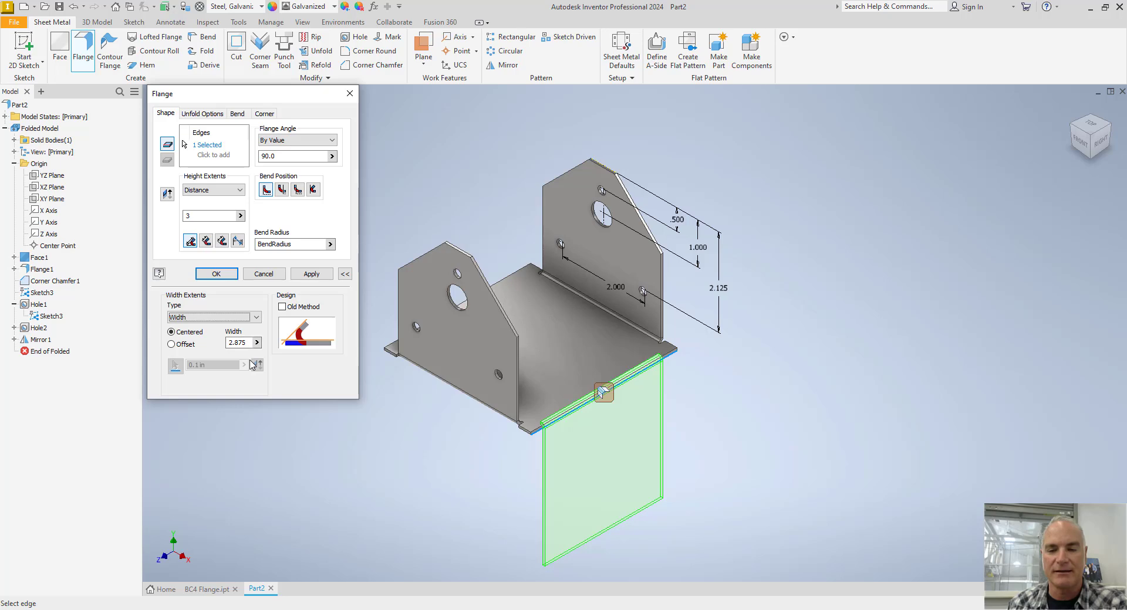
left_click(216, 274)
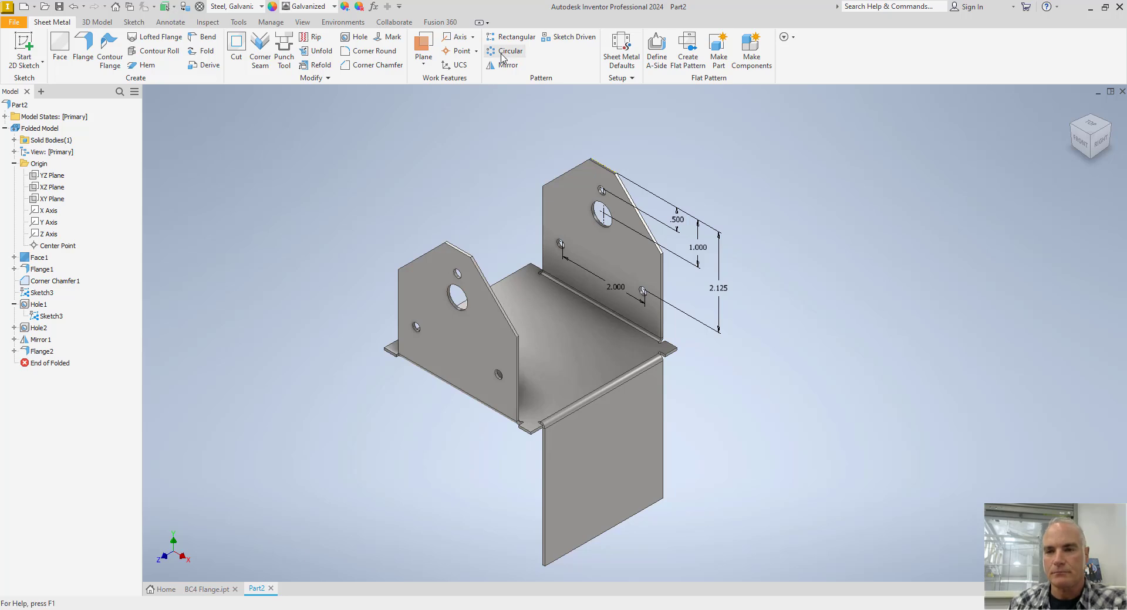
Chamfer the two lower corners of the downward flange by 1.125 in.
left_click(376, 65)
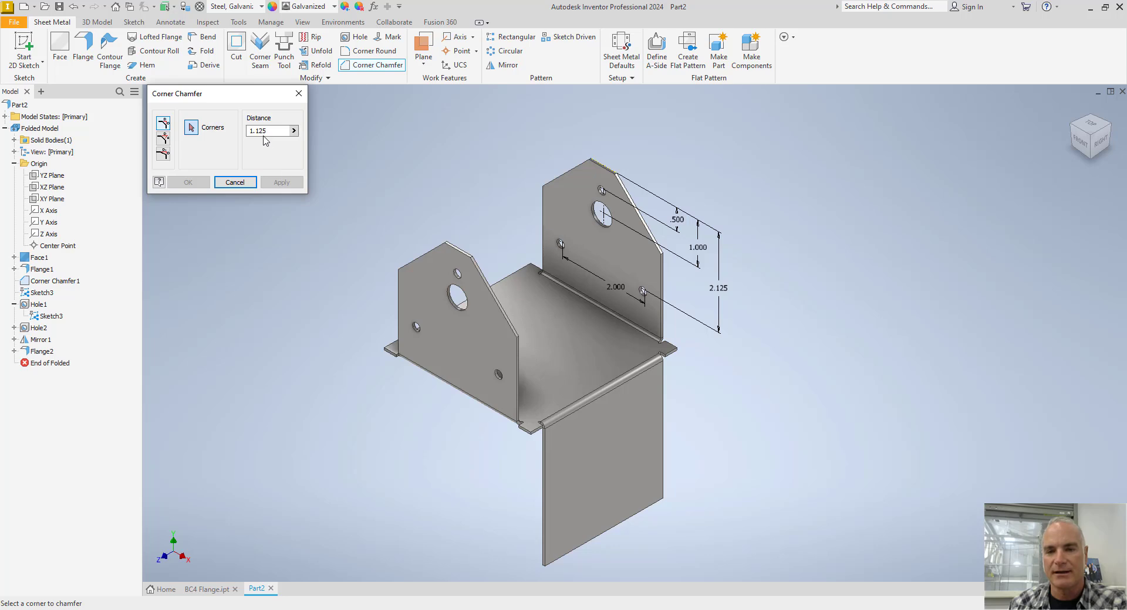
left_click(544, 566)
left_click(665, 498)
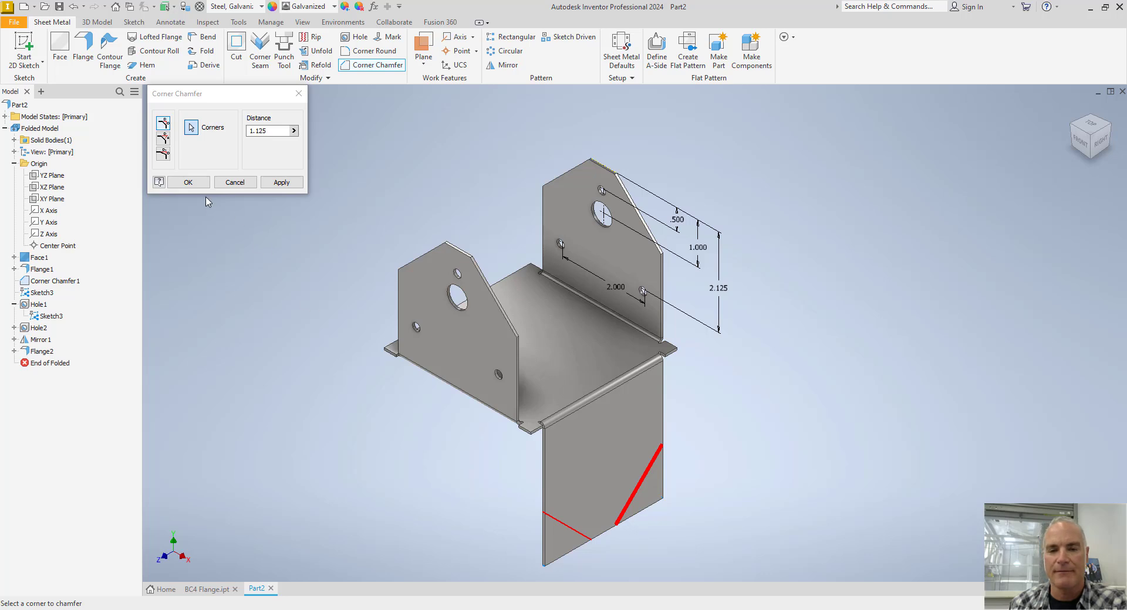
left_click(187, 182)
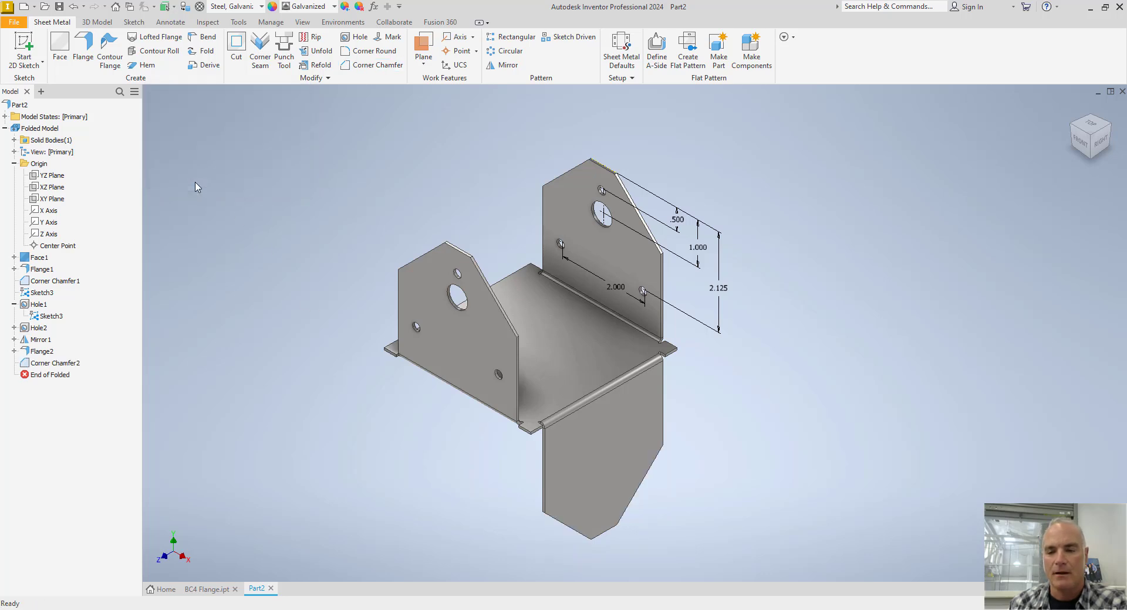
Start a new sketch on the outer face of the downward flange and return to the home view.
right_click(739, 427)
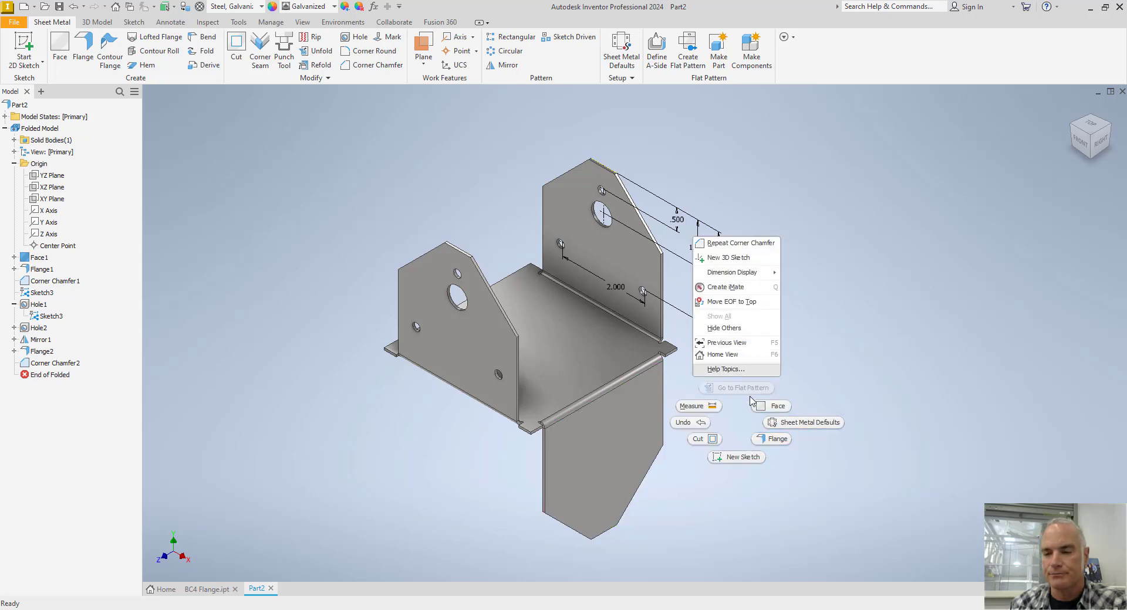
left_click(738, 457)
left_click(622, 456)
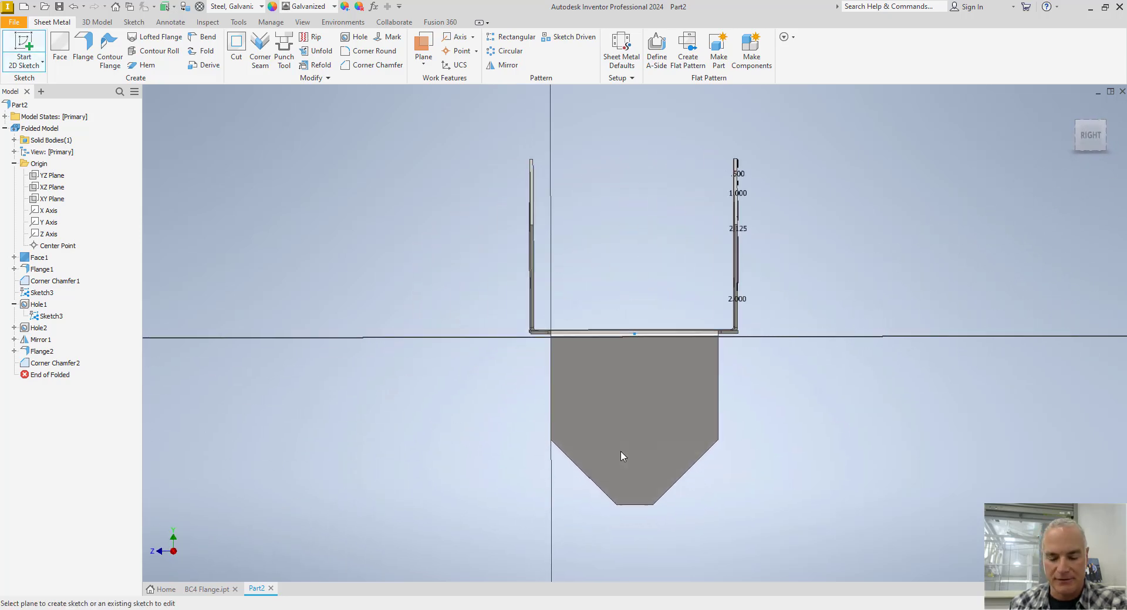
key("F6")
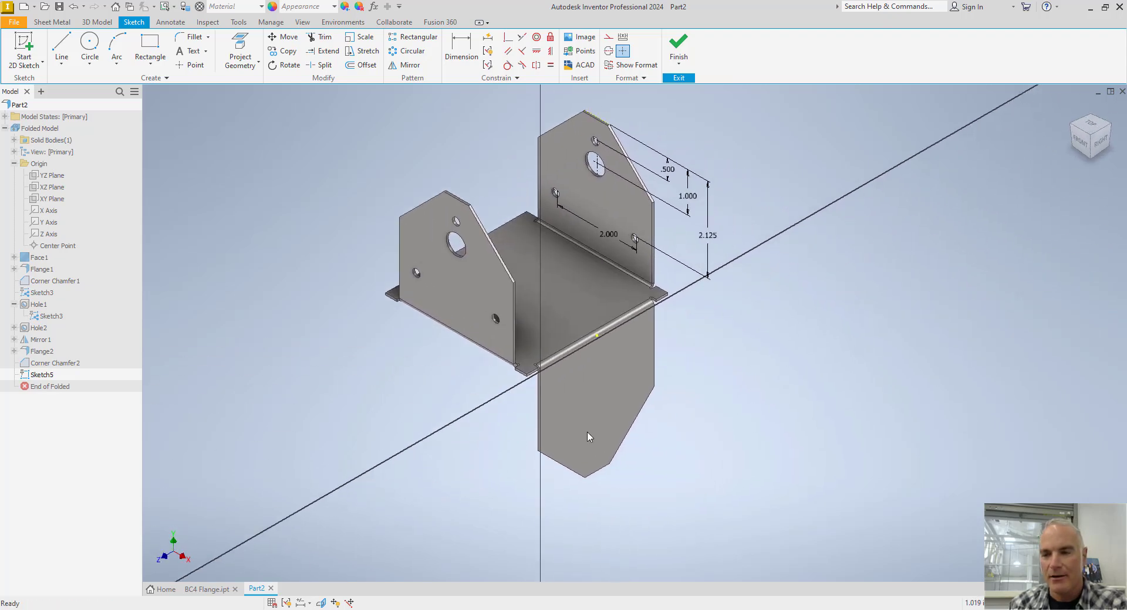
scroll(678, 362, "up", 3)
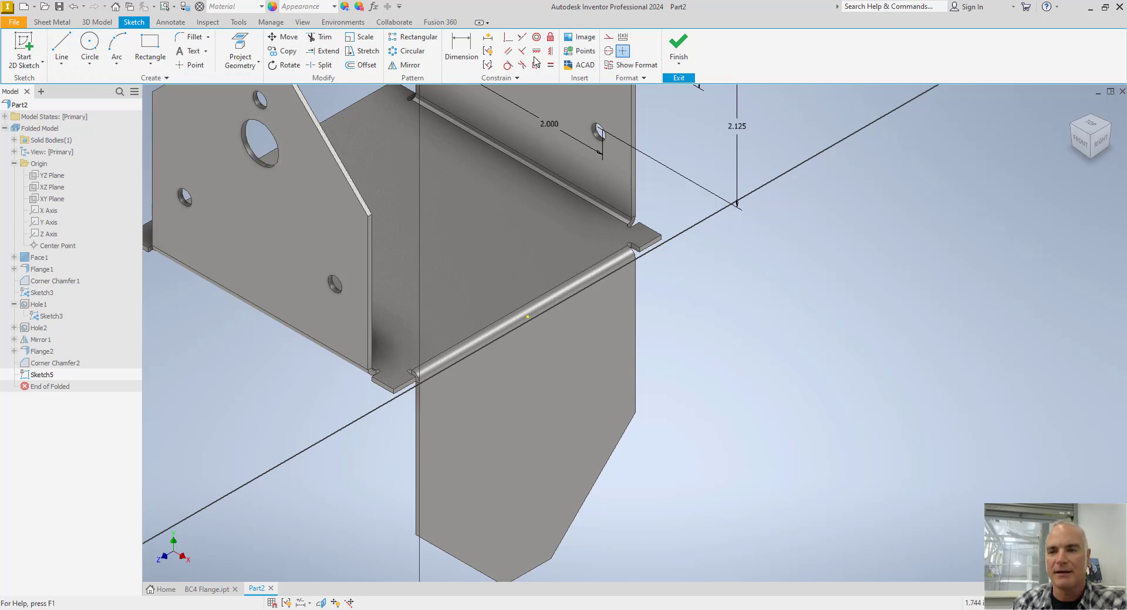
Sketch a vertical construction line about 1.9 in long from the flange's short bottom edge up its face.
left_click(608, 36)
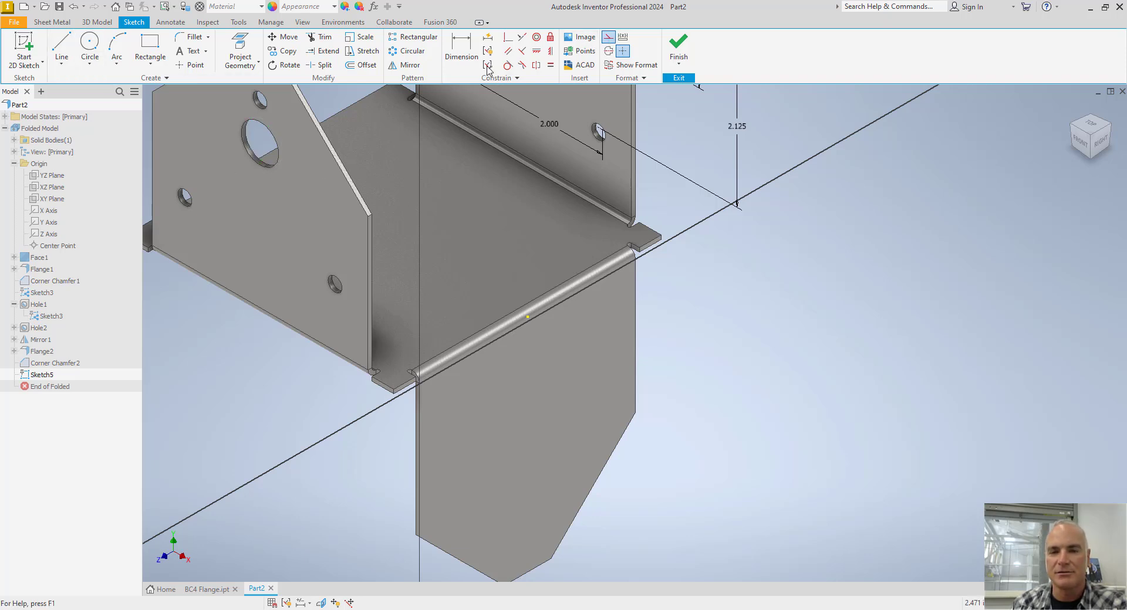
left_click(62, 50)
middle_click_drag(501, 548, 483, 490)
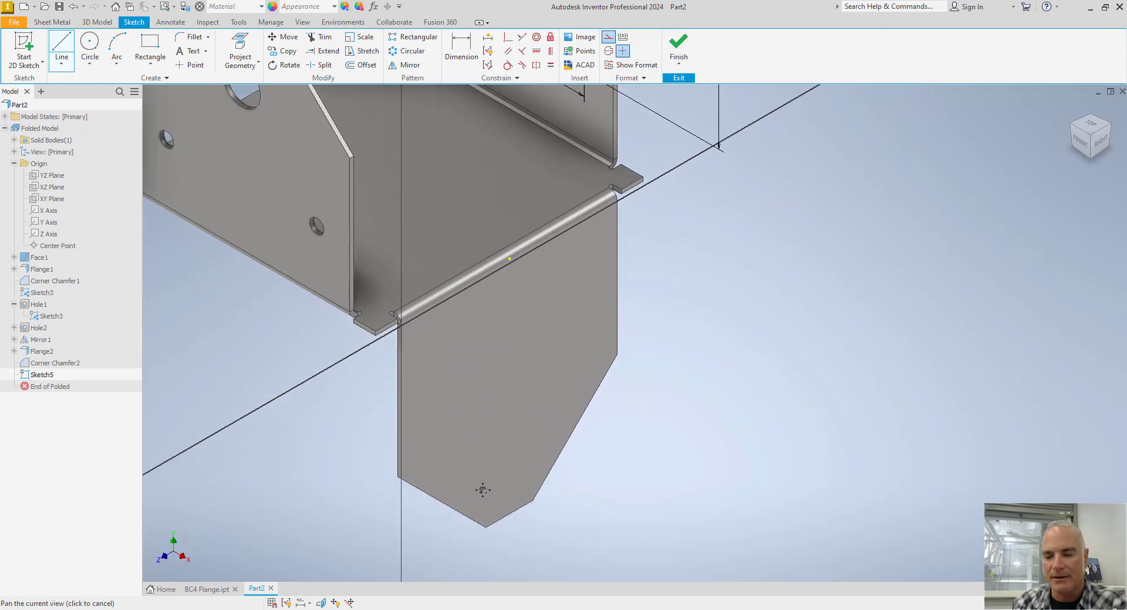
left_click(514, 511)
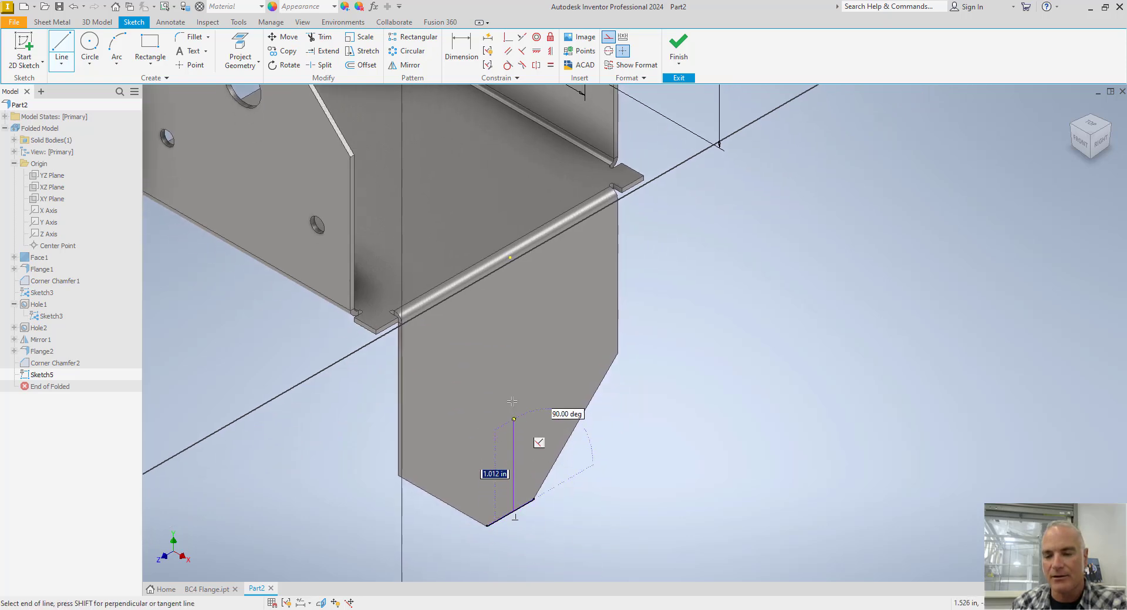
left_click(511, 345)
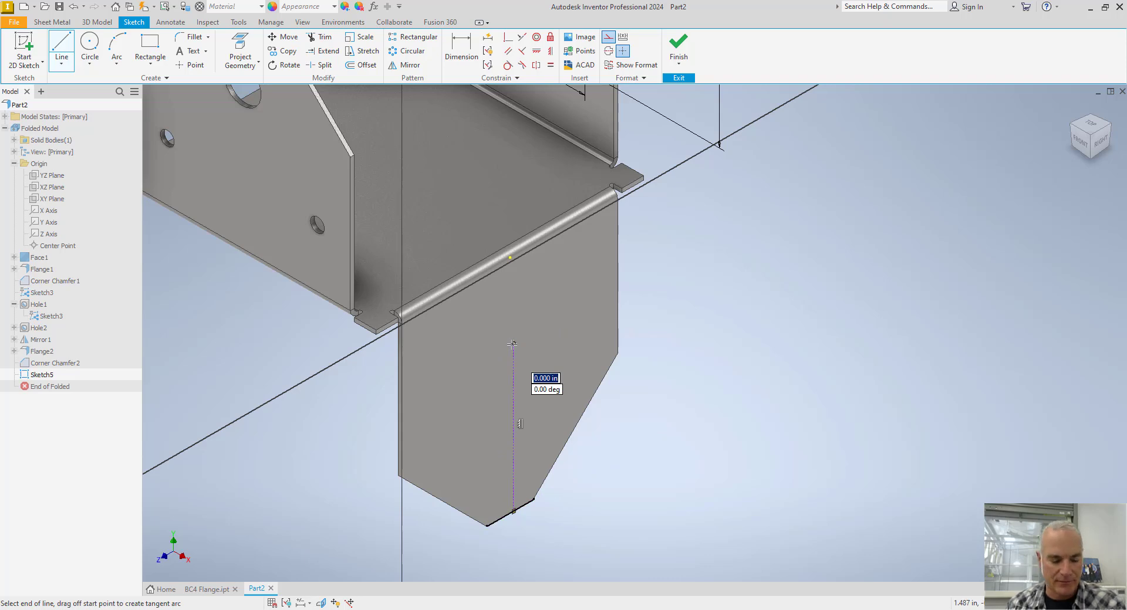
key("Escape")
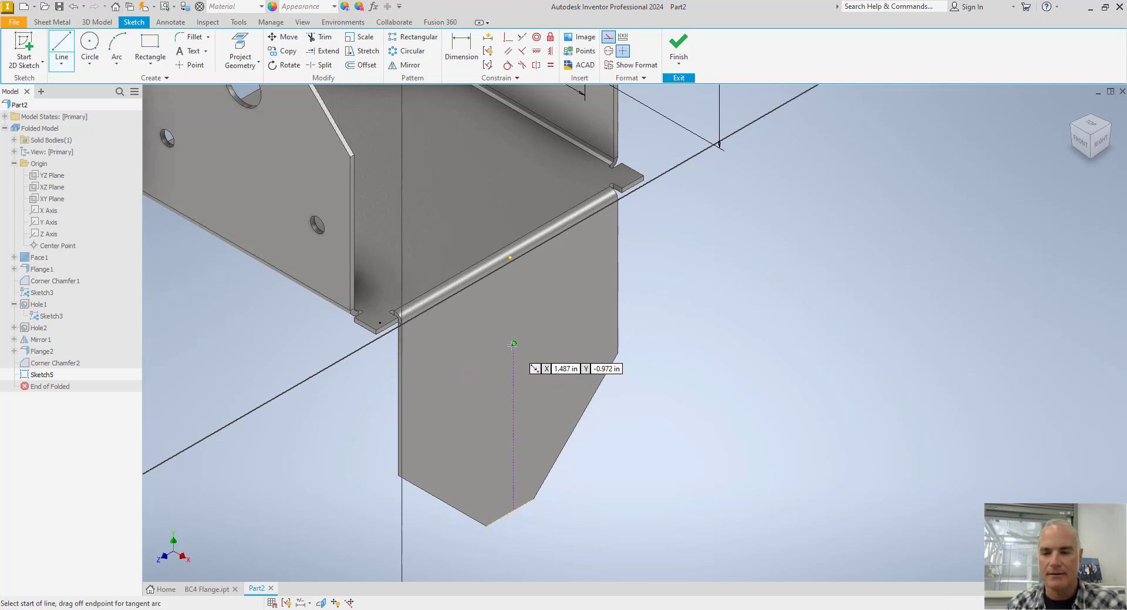
Sketch a horizontal construction line across the upper end of the vertical construction line.
left_click(441, 385)
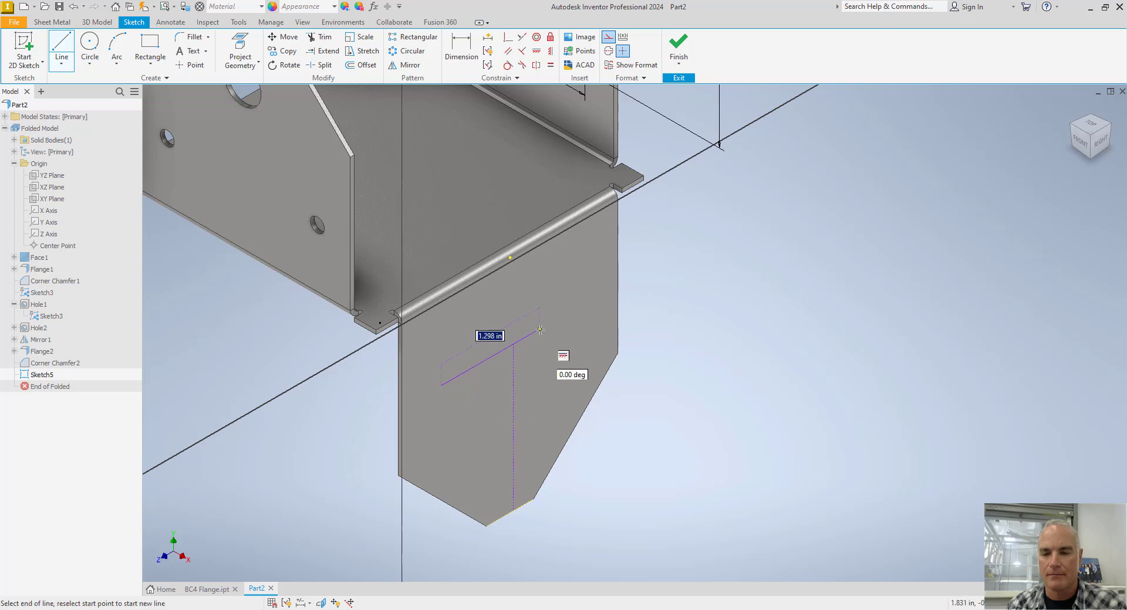
left_click(577, 308)
key("Escape")
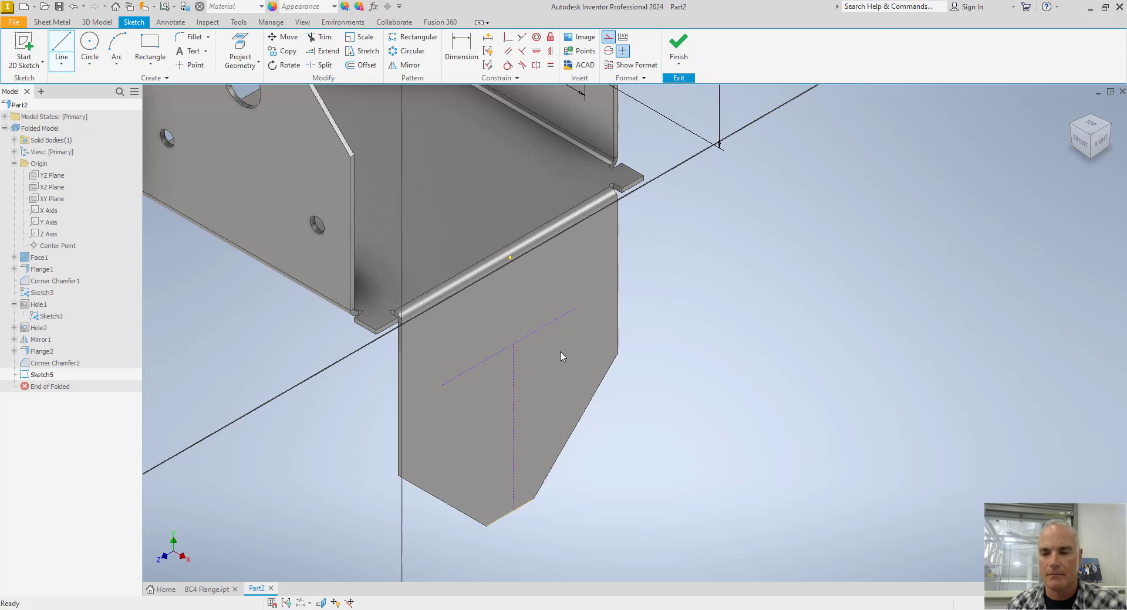
Constrain the vertical construction line's lower end to the midpoint of the flange's bottom edge and its upper end to the horizontal line's midpoint.
left_click(508, 39)
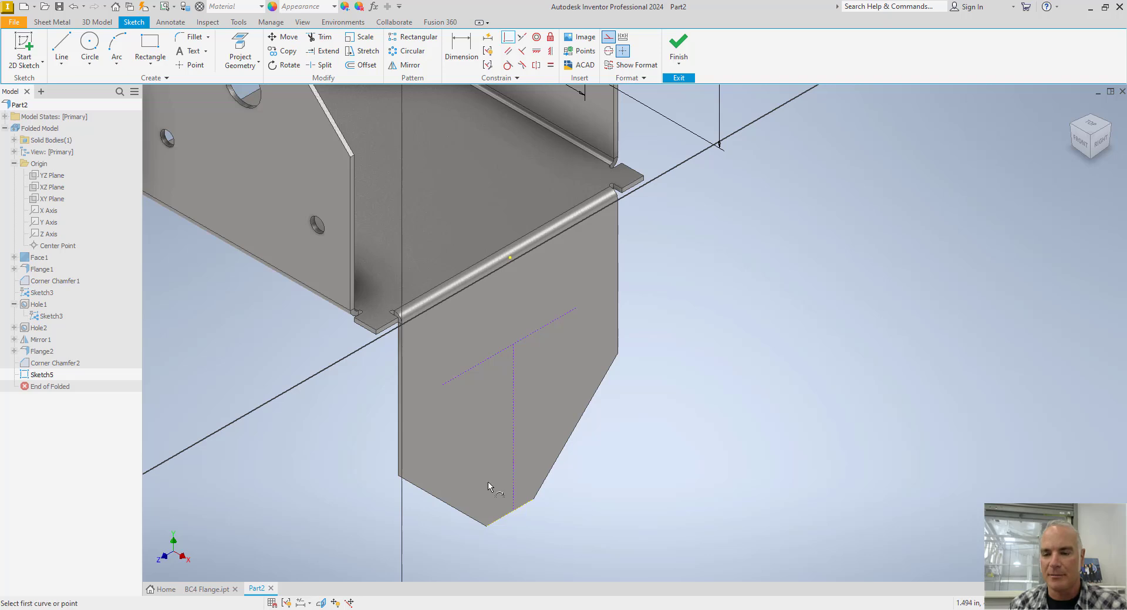
left_click(514, 511)
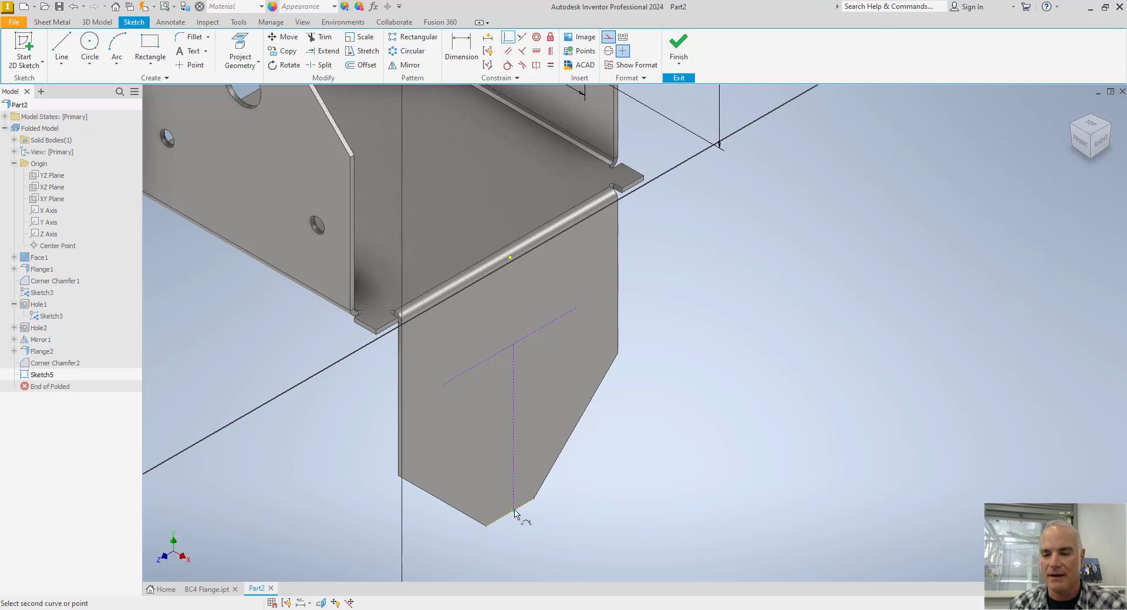
left_click(510, 513)
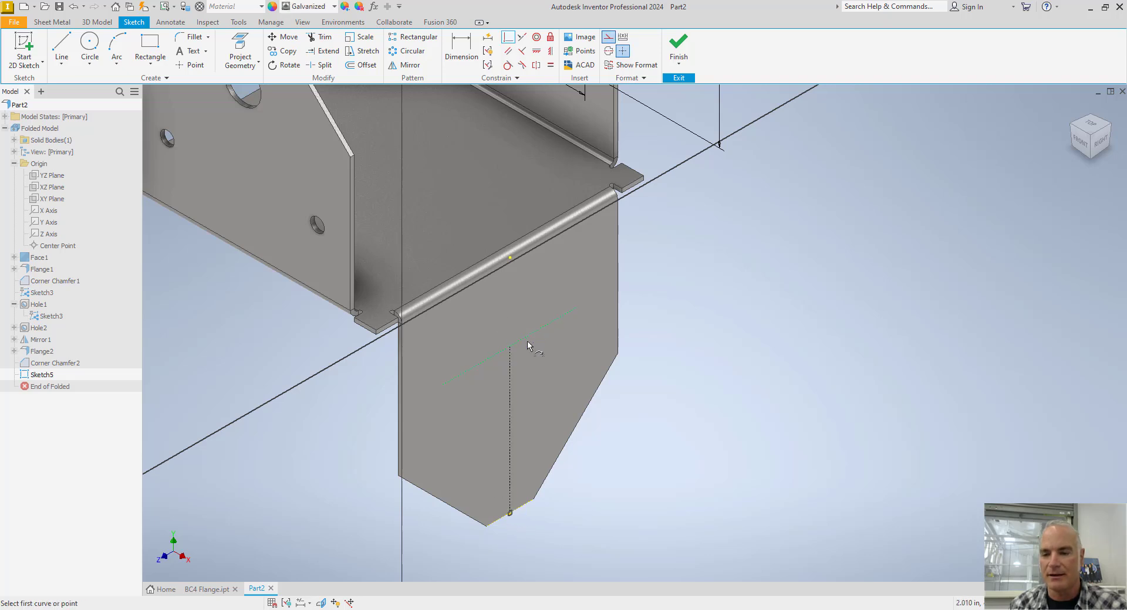
left_click(512, 348)
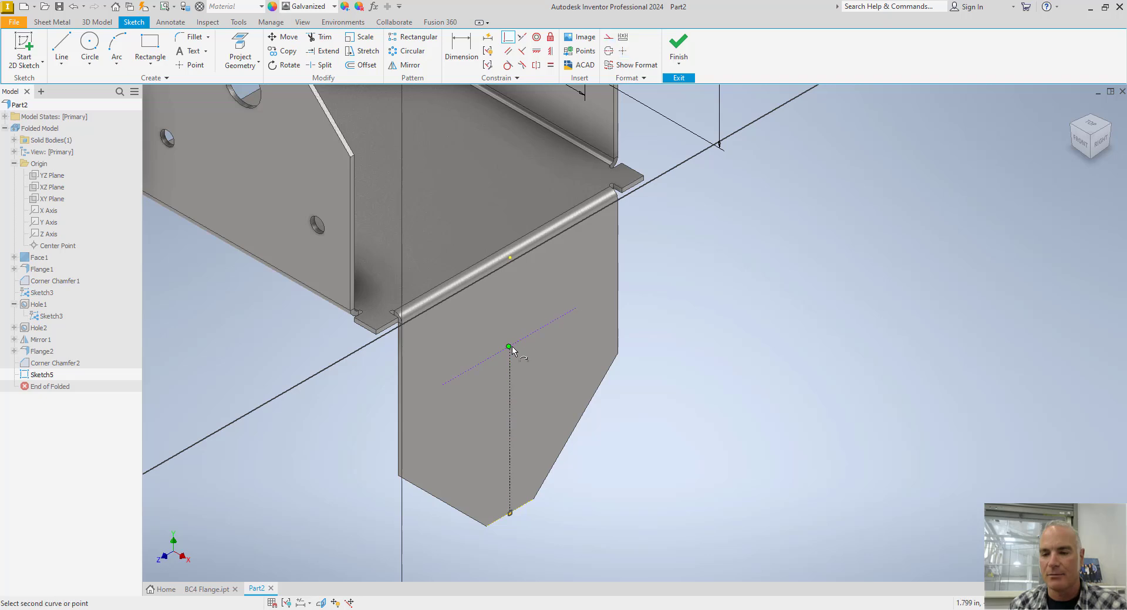
left_click(514, 349)
key("Escape")
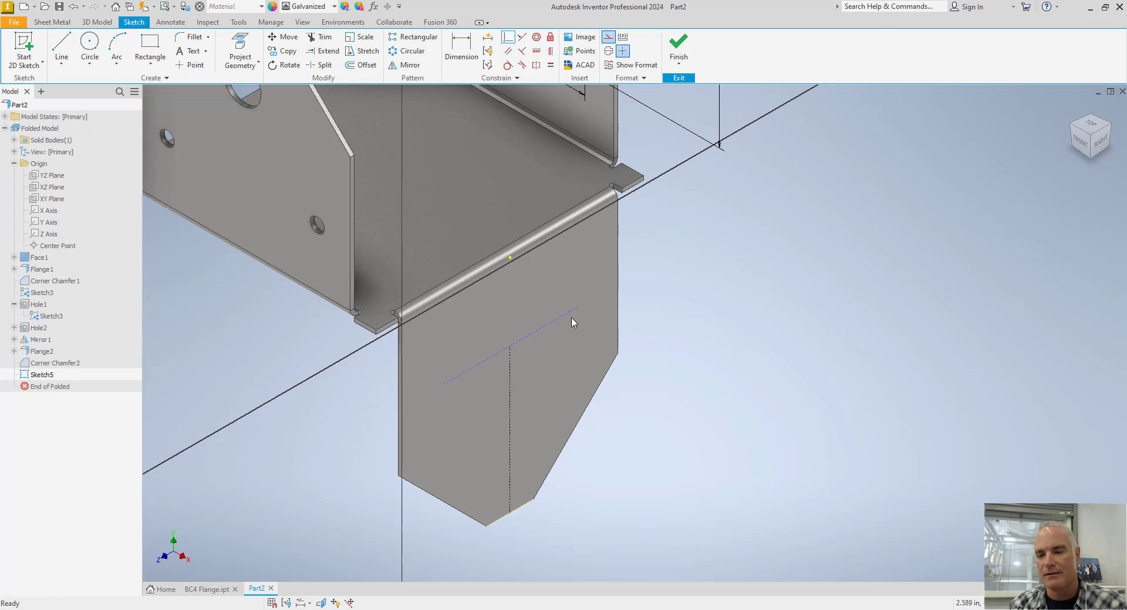
mouse_move(562, 320)
left_mouse_down()
mouse_move(549, 324)
mouse_move(562, 313)
left_mouse_up()
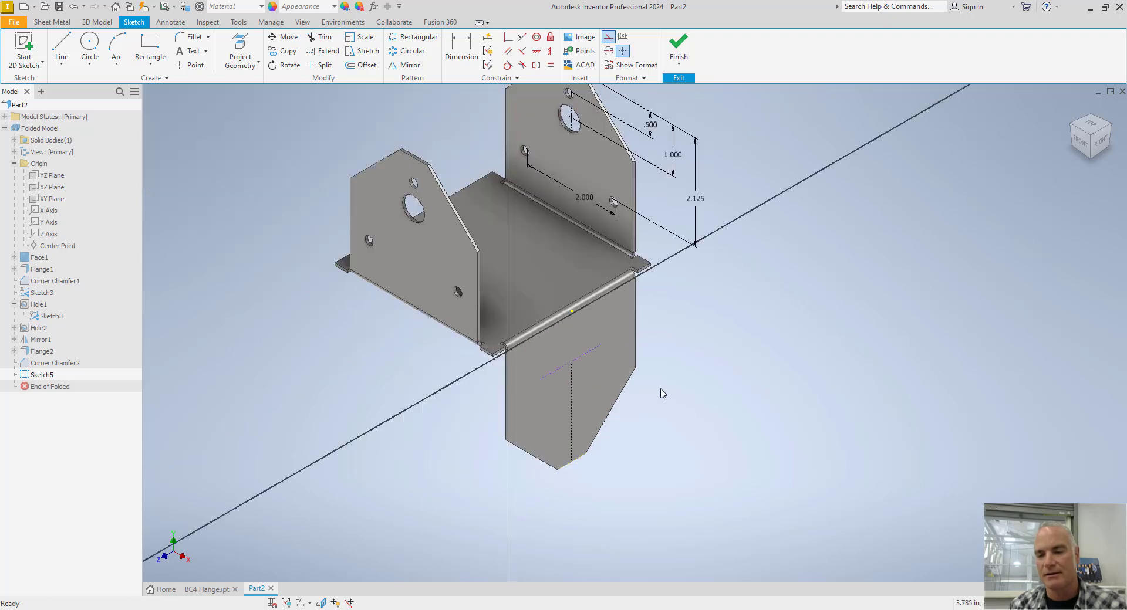
Turn off construction mode and place two sketch points on the vertical line and one at each end of the horizontal line.
scroll(662, 386, "up", 2)
left_click(608, 38)
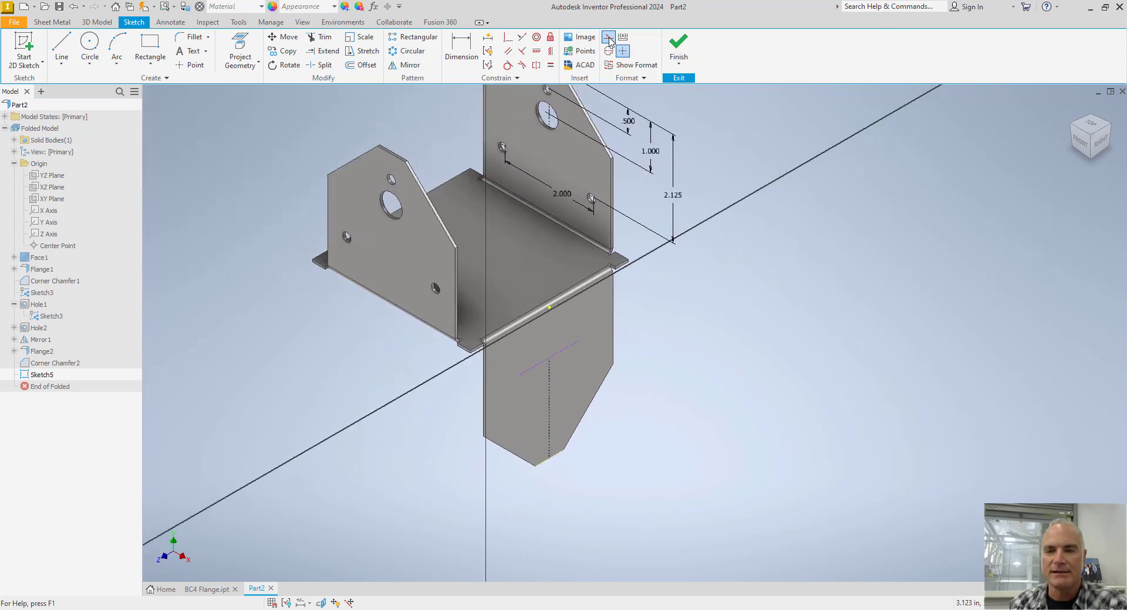
left_click(190, 66)
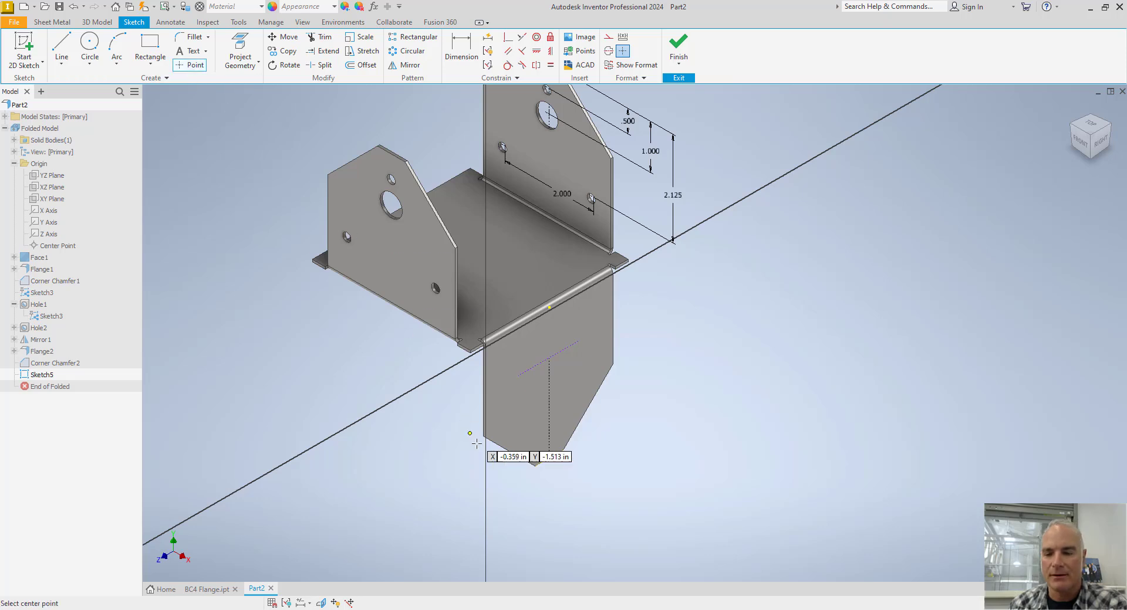
left_click(549, 433)
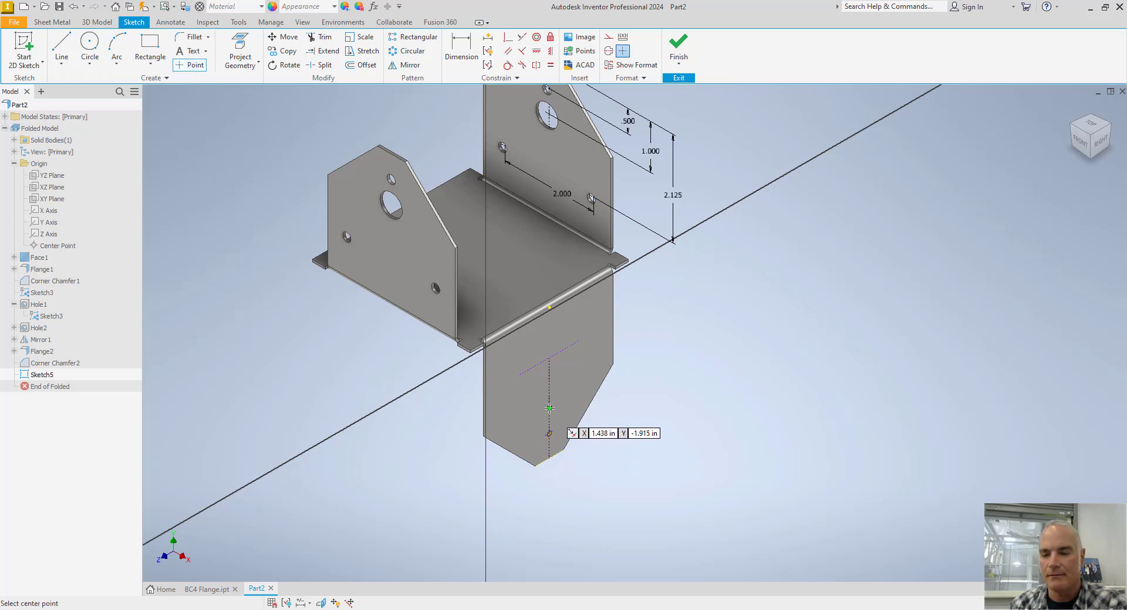
left_click(549, 408)
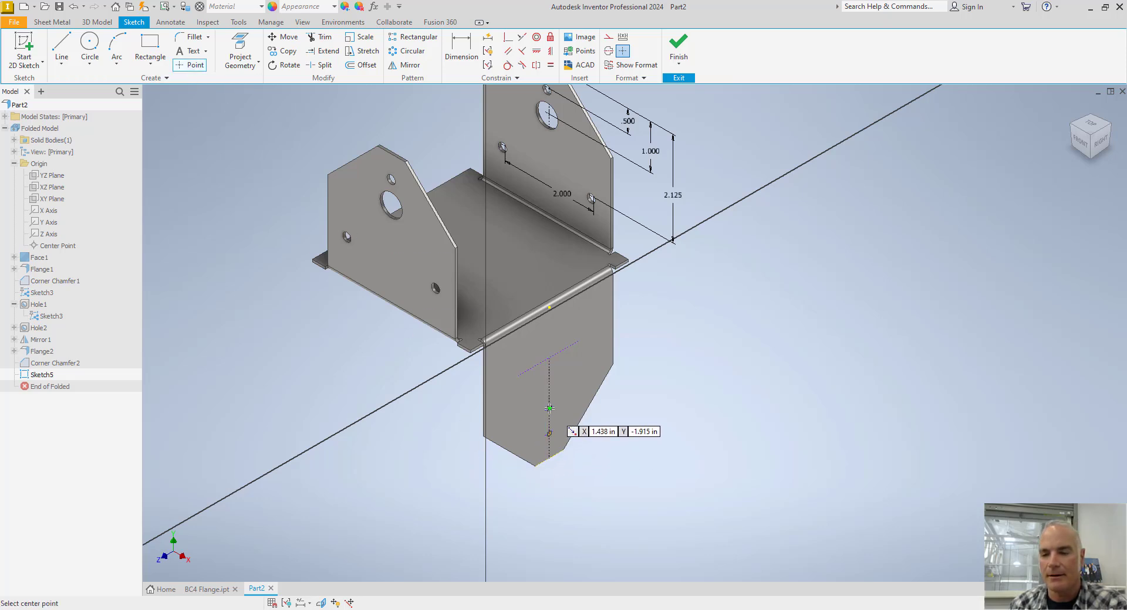
left_click(580, 340)
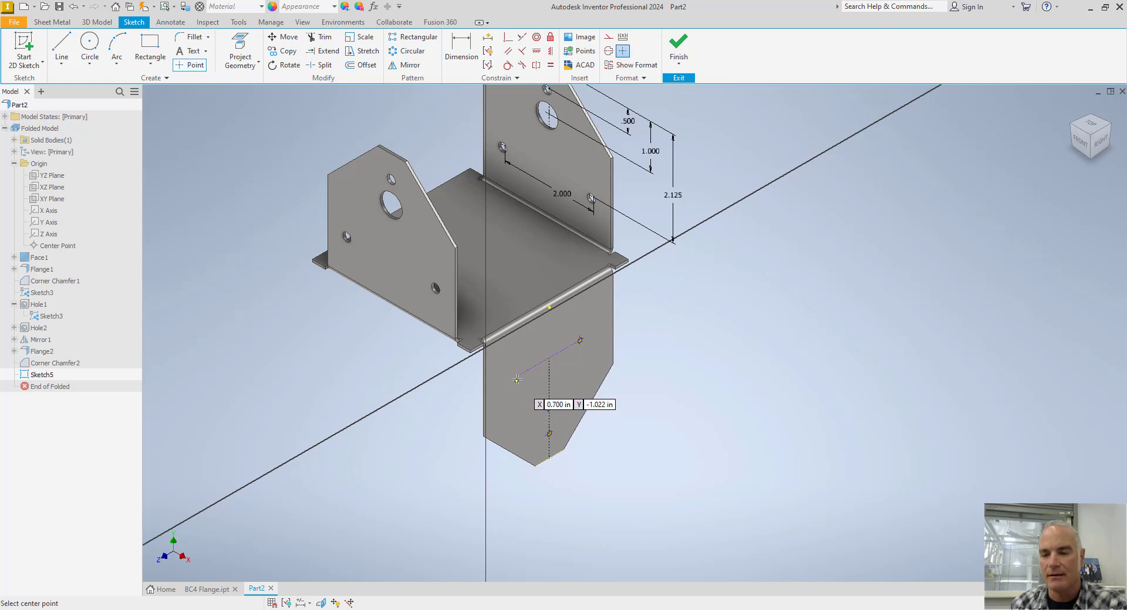
left_click(519, 374)
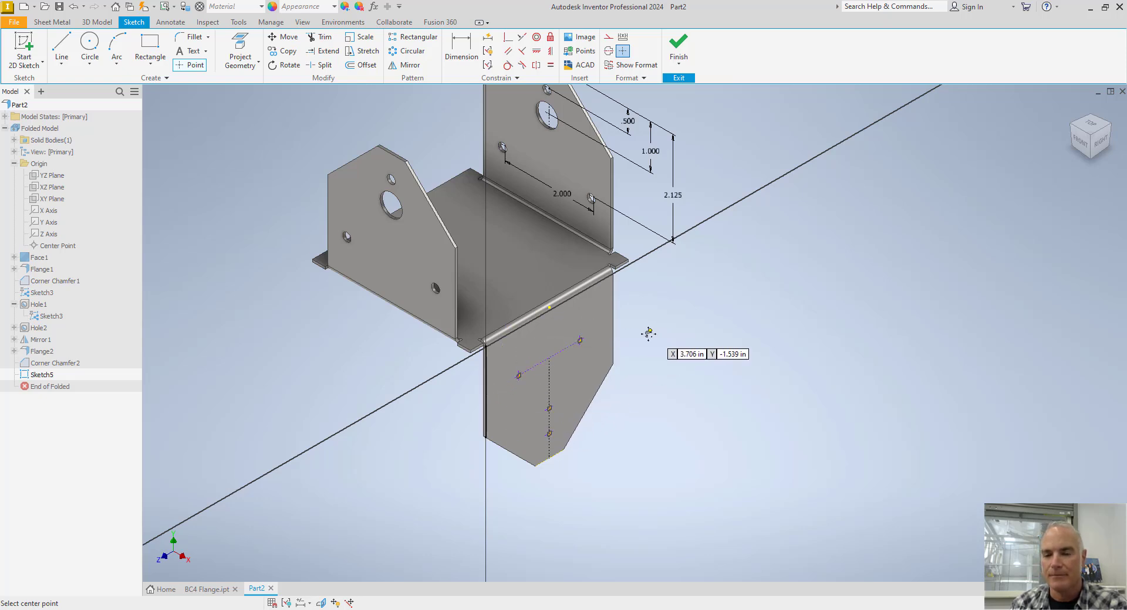
middle_click_drag(649, 329, 603, 404)
key("Escape")
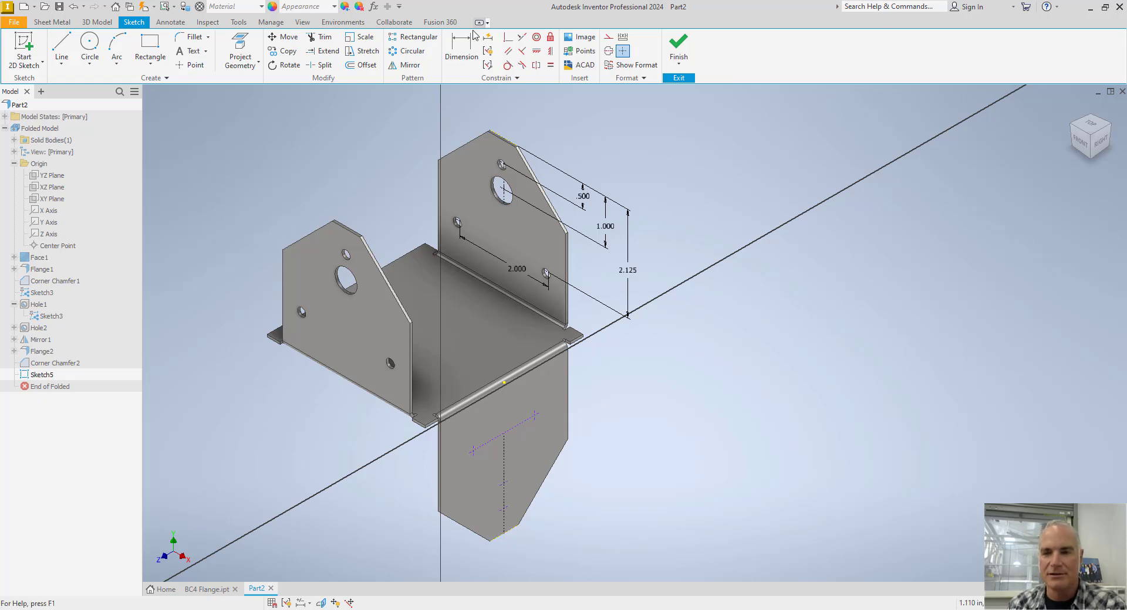
Dimension the lowest point from the downward flange's bottom edge, linked to the upward flange's 0.500 in hole dimension.
key("d")
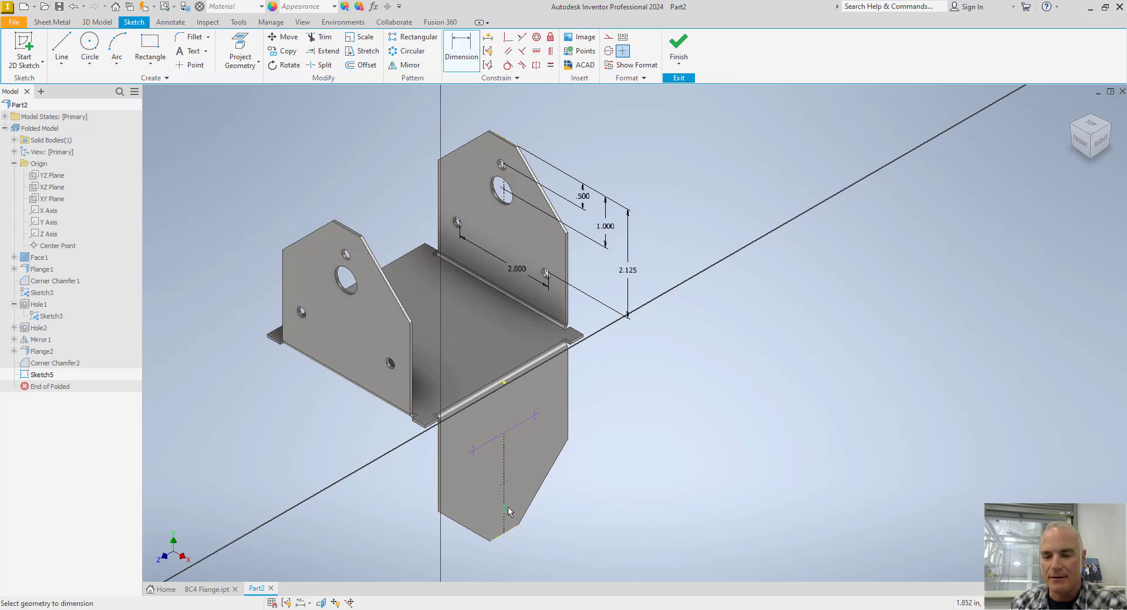
left_click(517, 533)
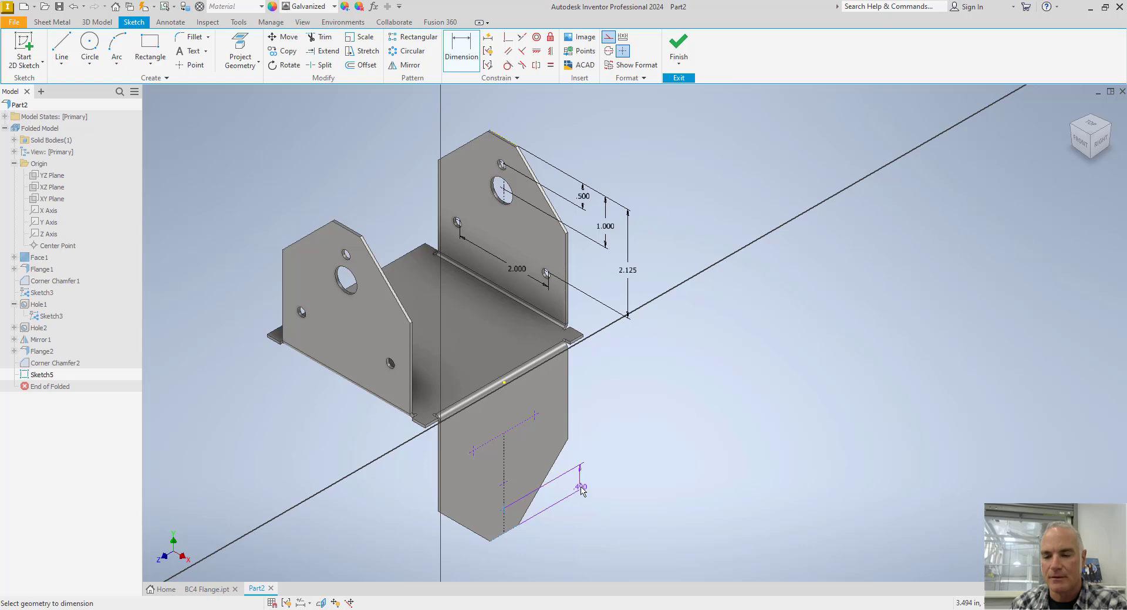
left_click(504, 509)
left_click(580, 486)
left_click(583, 197)
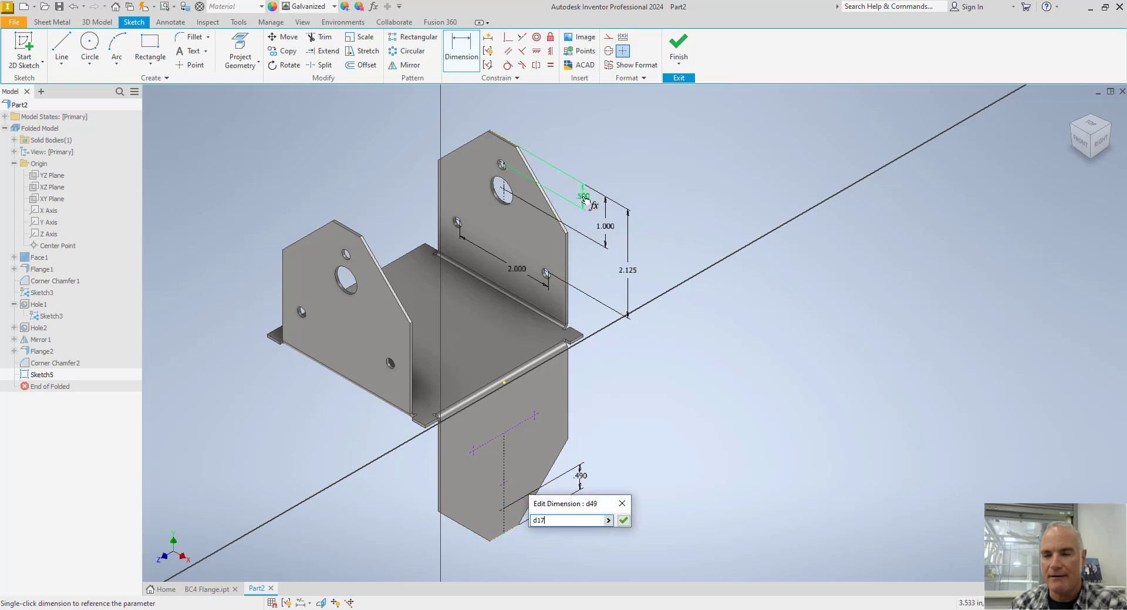
key("Return")
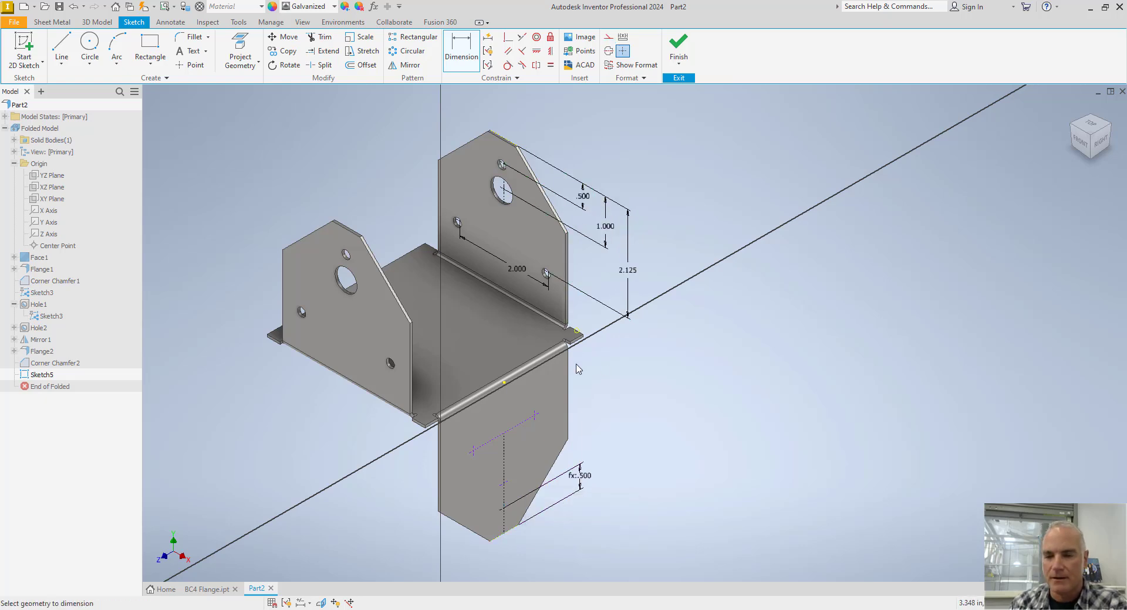
Dimension the midpoint-snapped point from the downward flange's bottom edge, linked to the upward flange's 1.000 in dimension.
left_click(511, 532)
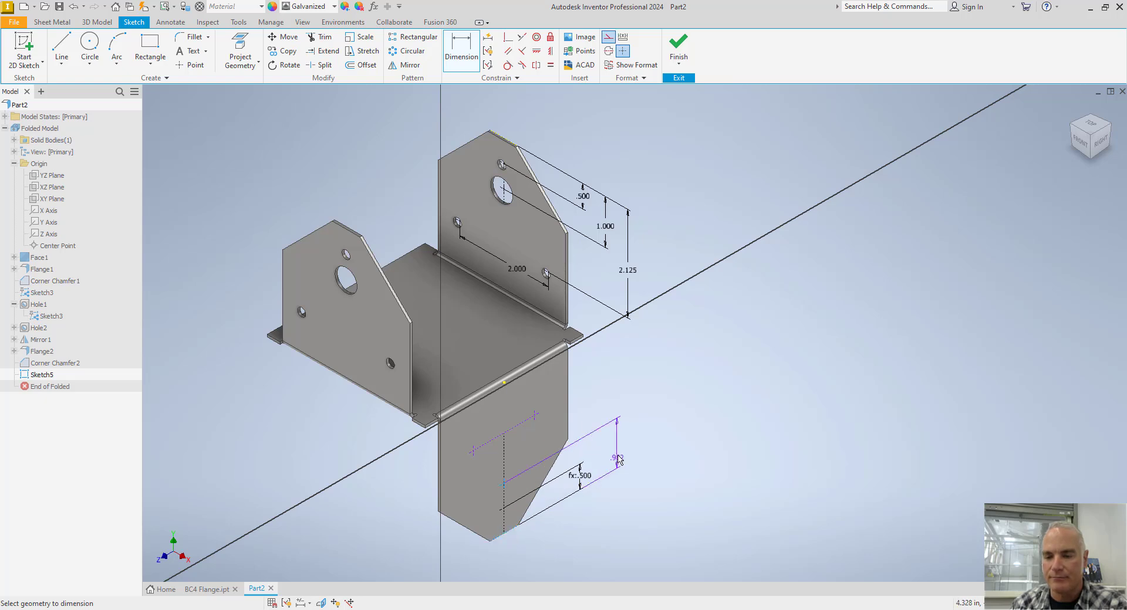
left_click(611, 445)
left_click(629, 264)
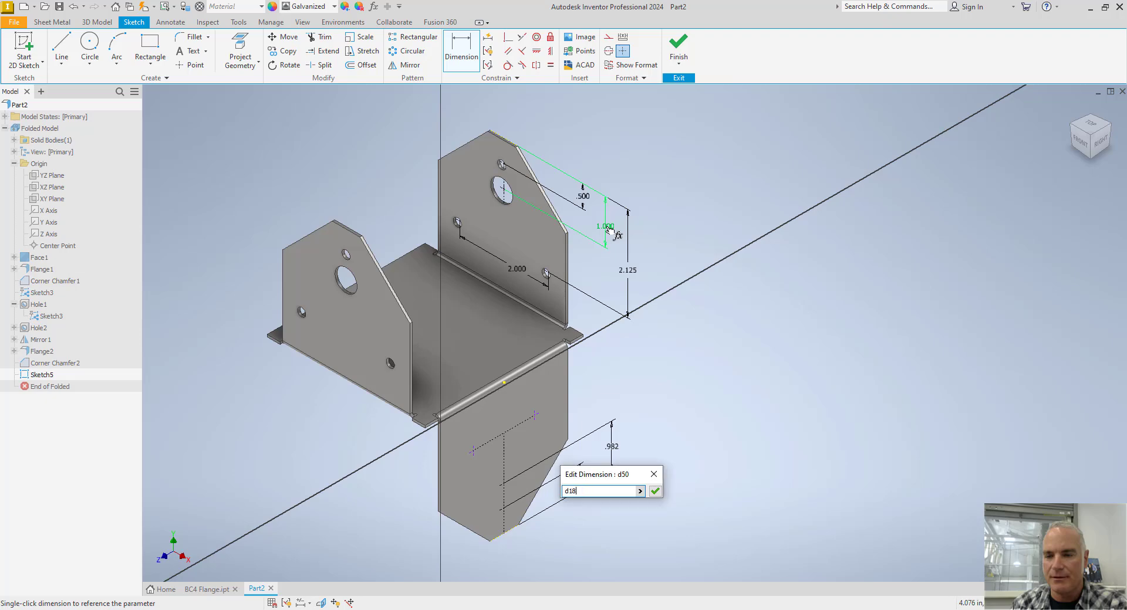
key("Return")
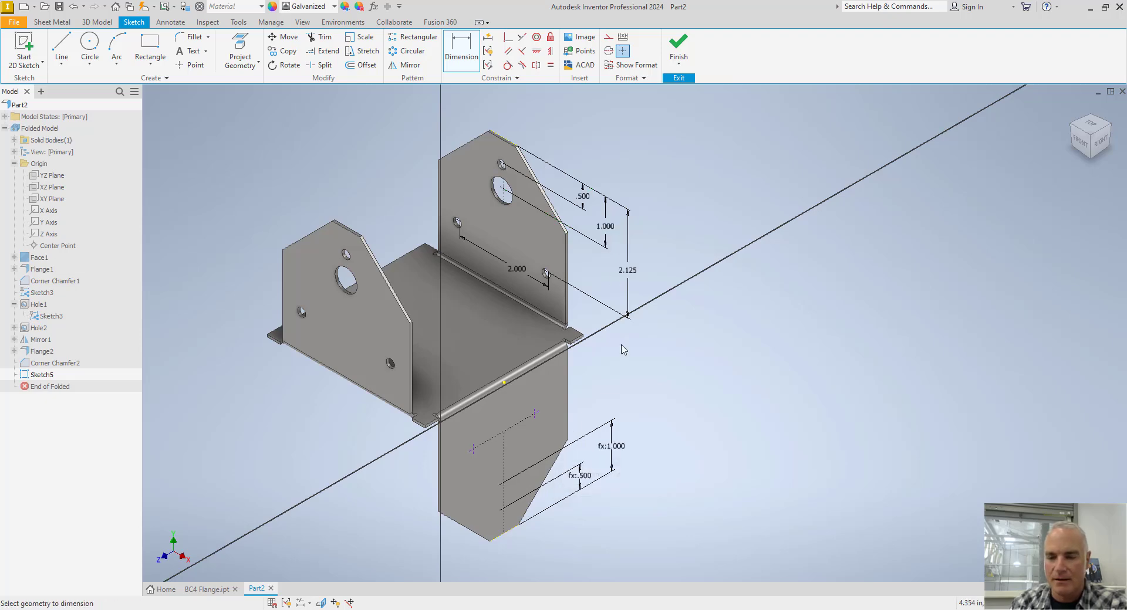
Try to dimension the horizontal construction line's distance from the downward flange's bottom edge.
left_click(509, 533)
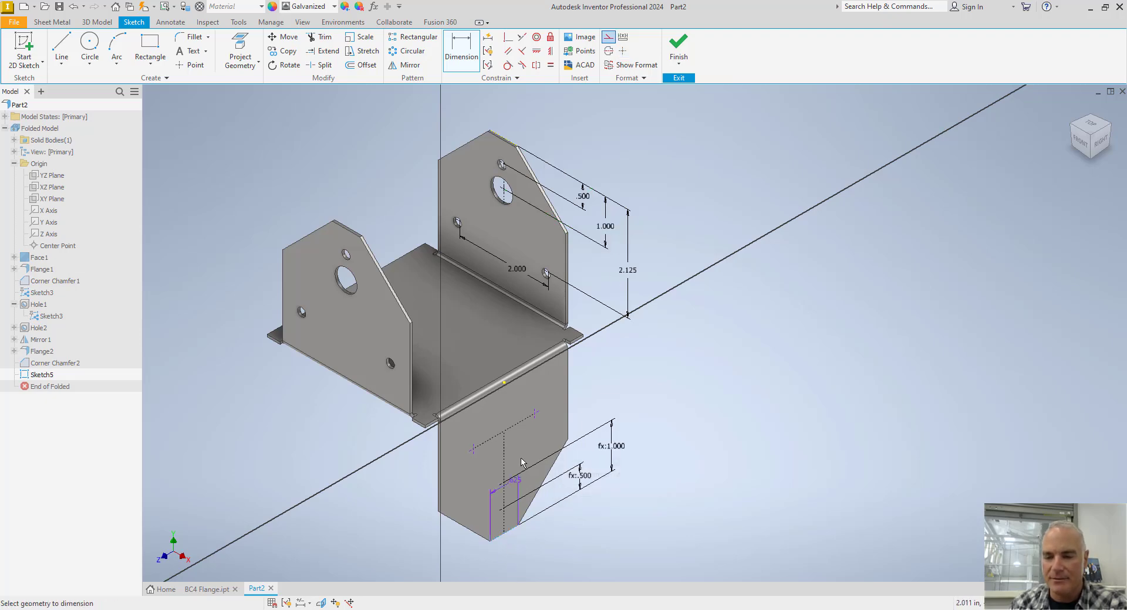
left_click(526, 418)
left_click(628, 395)
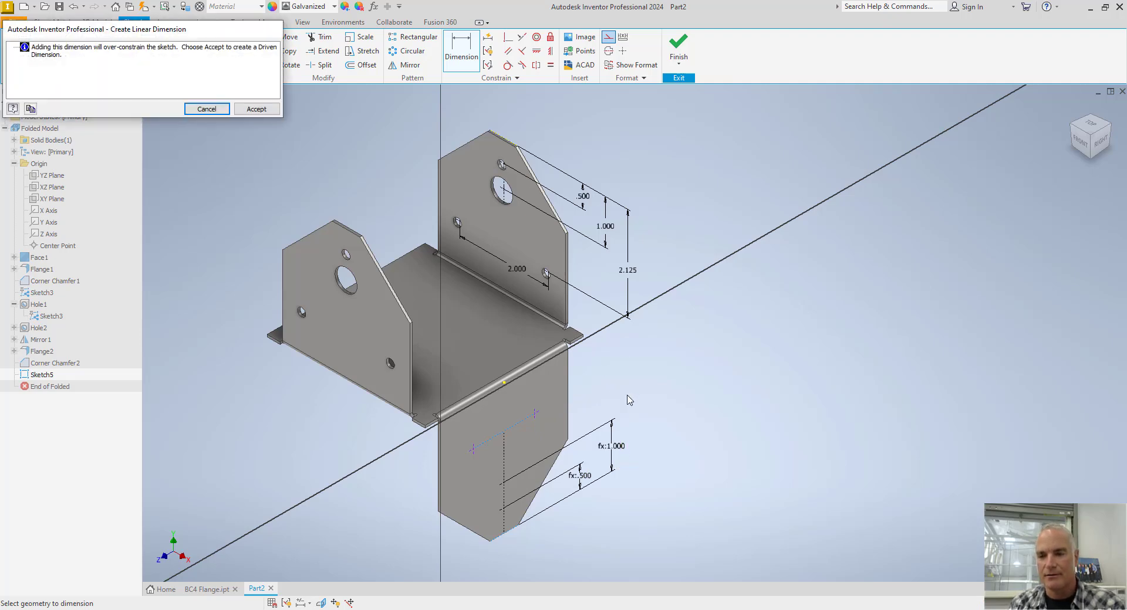
key("Escape")
key("Escape")
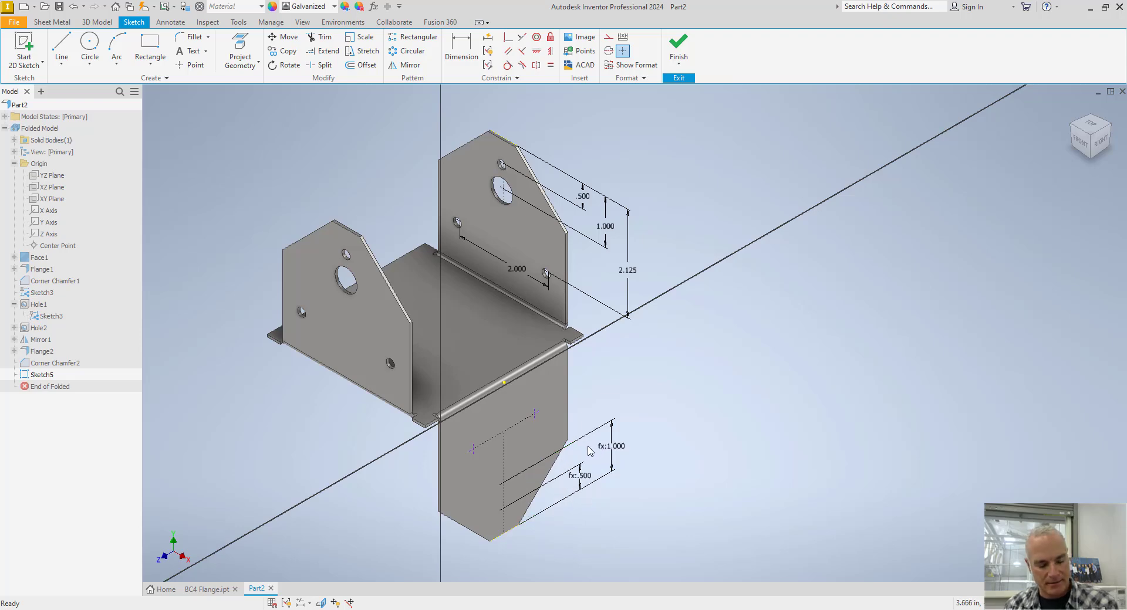
Undo the midpoint-snapped point's 1.000 in dimension and its placement, and place a new point higher on the vertical construction line.
key("ctrl+z")
key("ctrl+z")
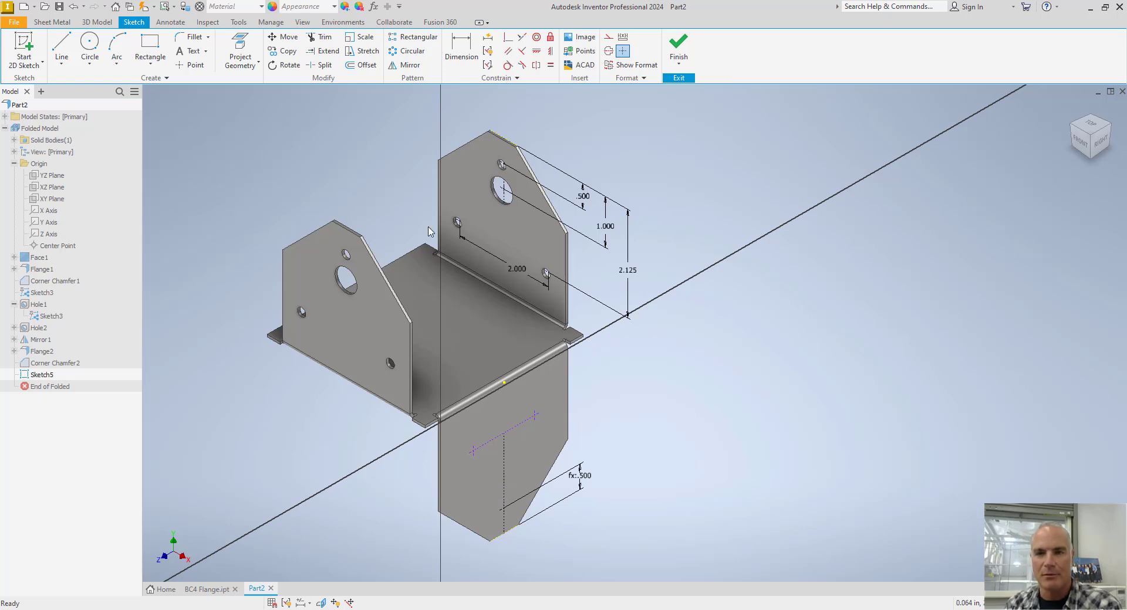
left_click(189, 64)
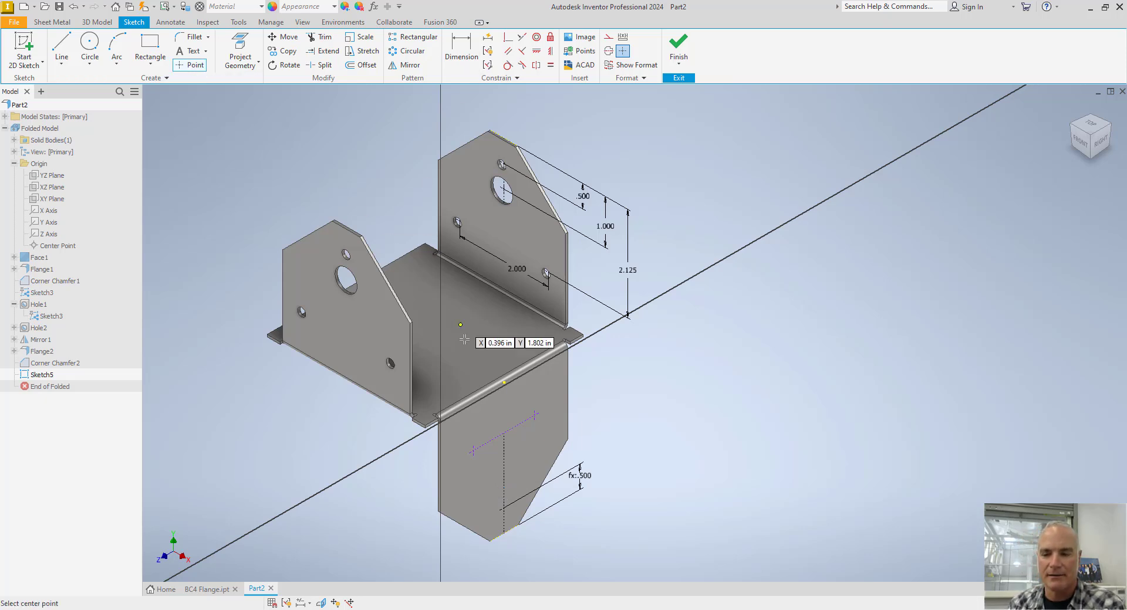
left_click(504, 455)
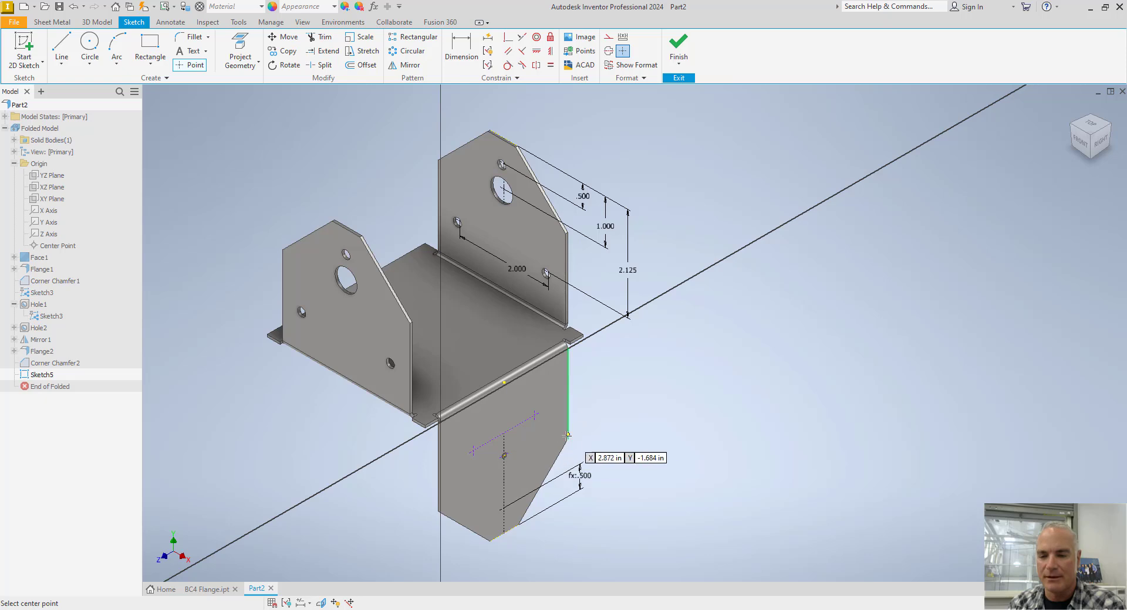
key("Escape")
Dimension the new point from the downward flange's bottom edge, linked to the upward flange's 1.000 in pilot hole dimension.
key("d")
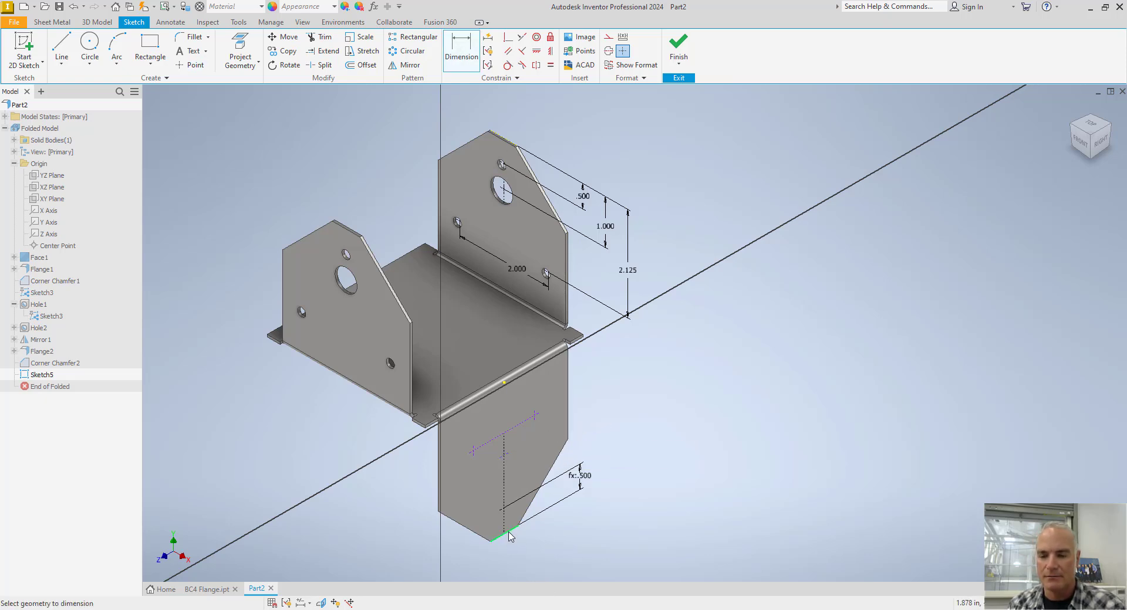
key("Escape")
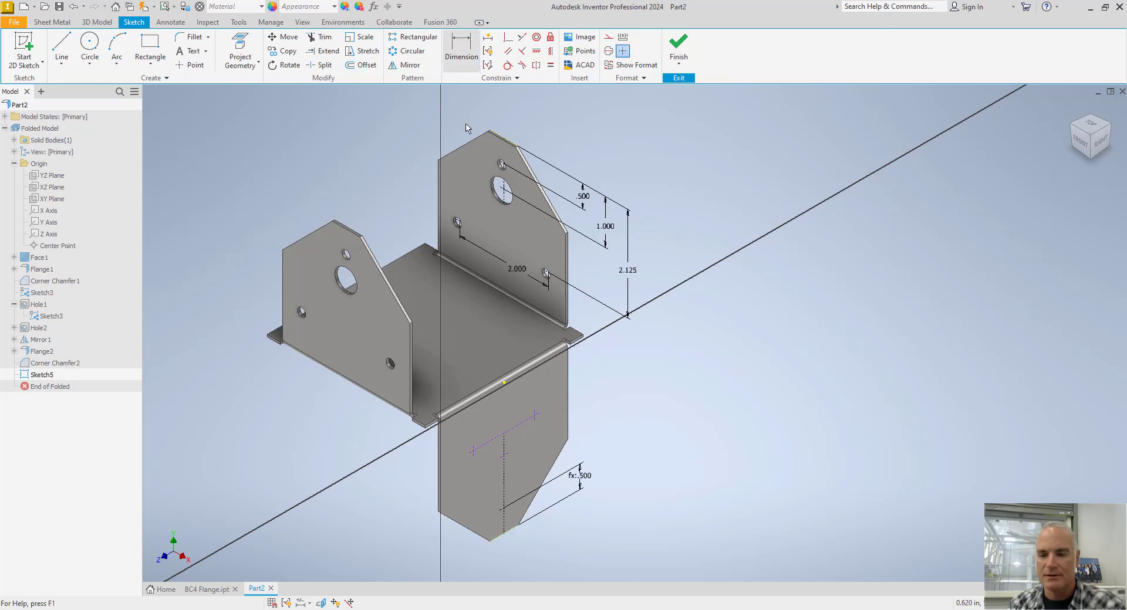
key("d")
left_click(511, 534)
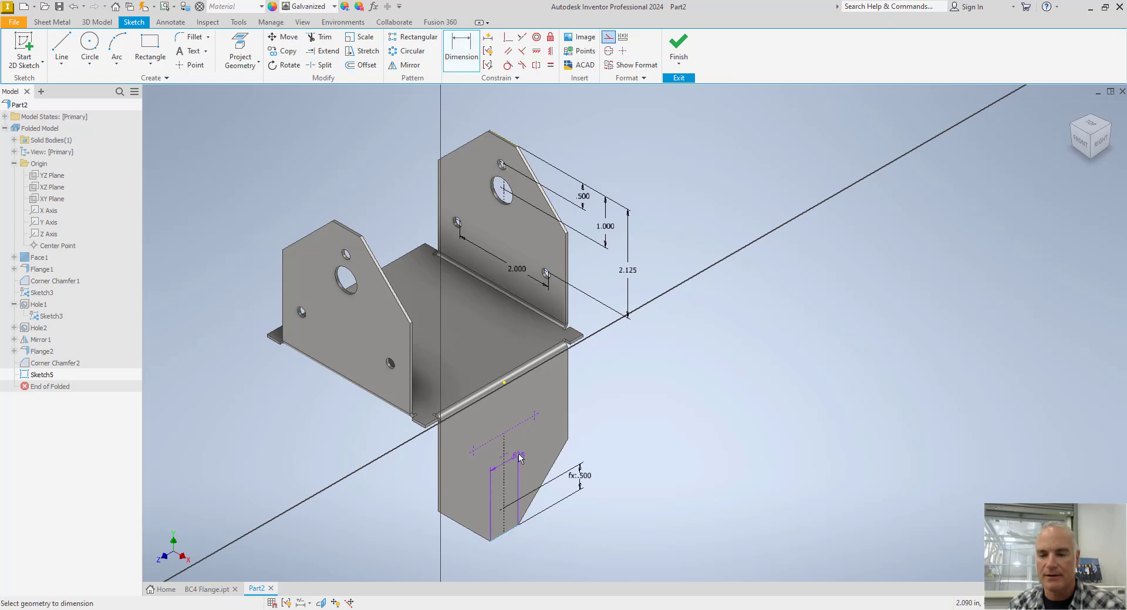
left_click(504, 455)
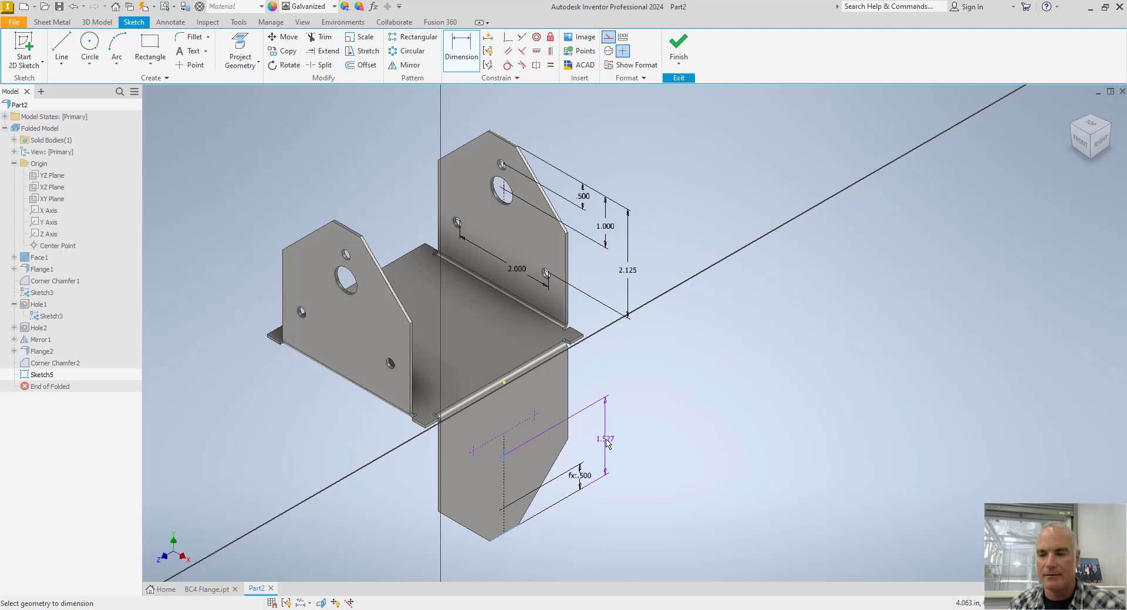
left_click(605, 445)
left_click(605, 228)
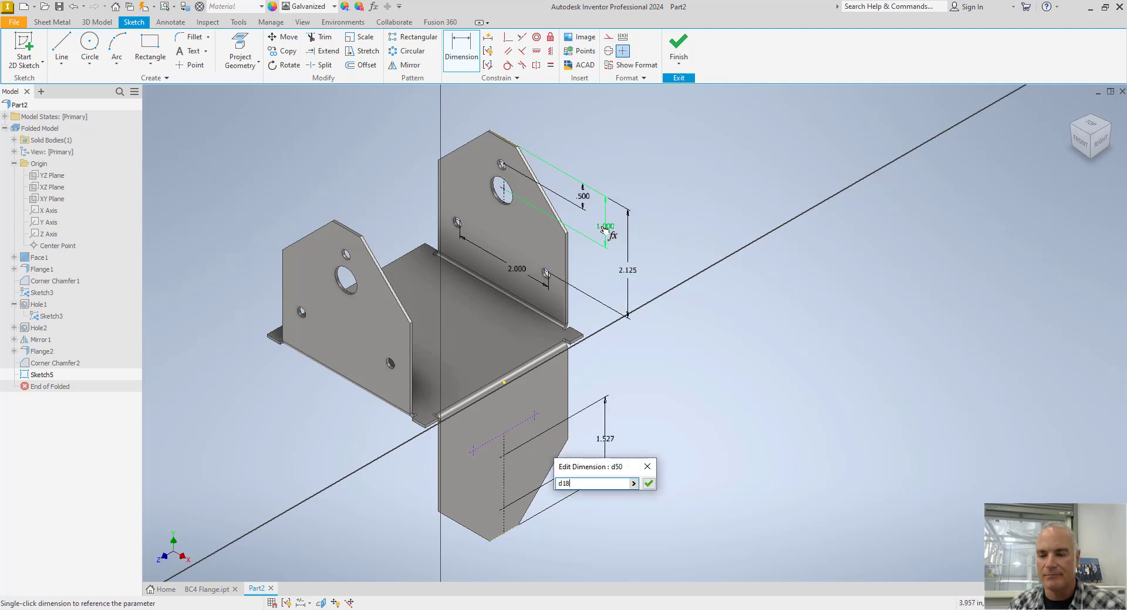
left_click(648, 483)
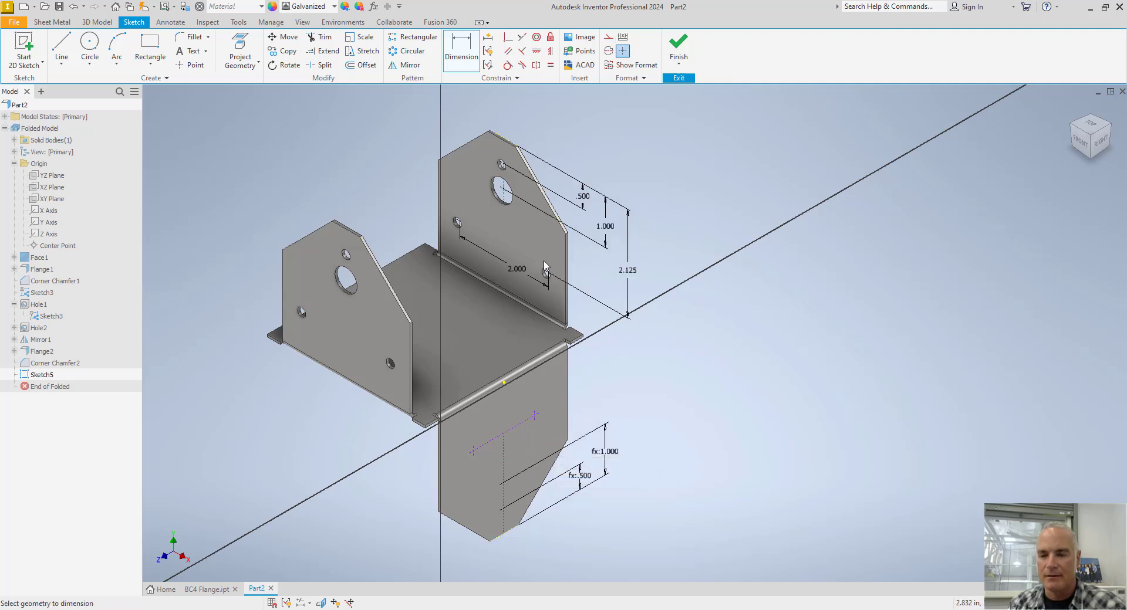
Dimension the horizontal construction line from the downward flange's bottom edge, linked to the upward flange's 2.125 in dimension.
left_click(515, 534)
left_click(643, 435)
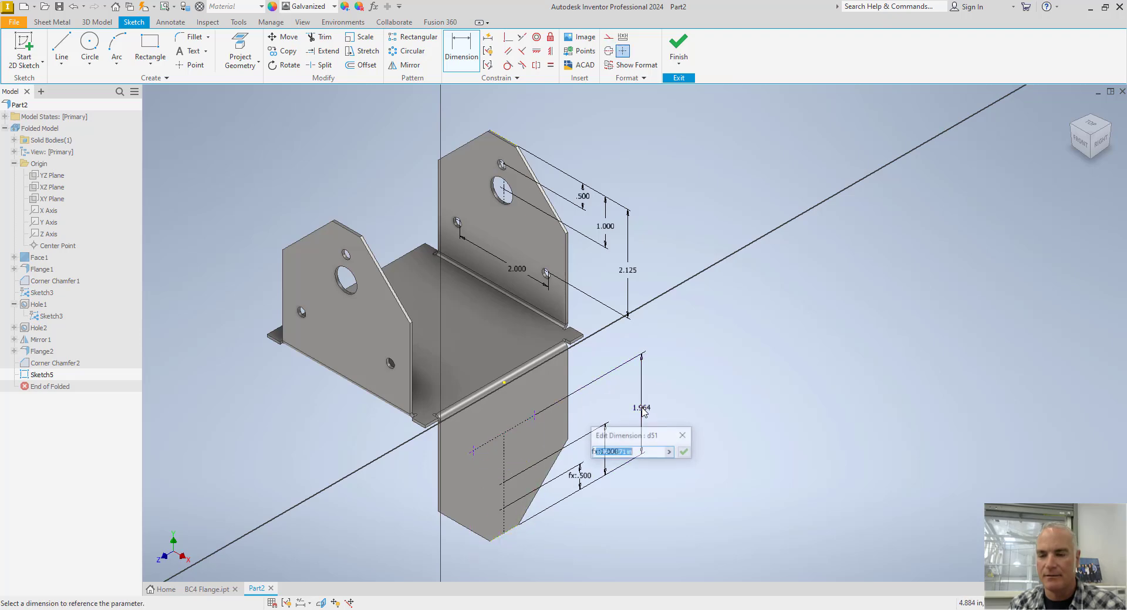
left_click(631, 271)
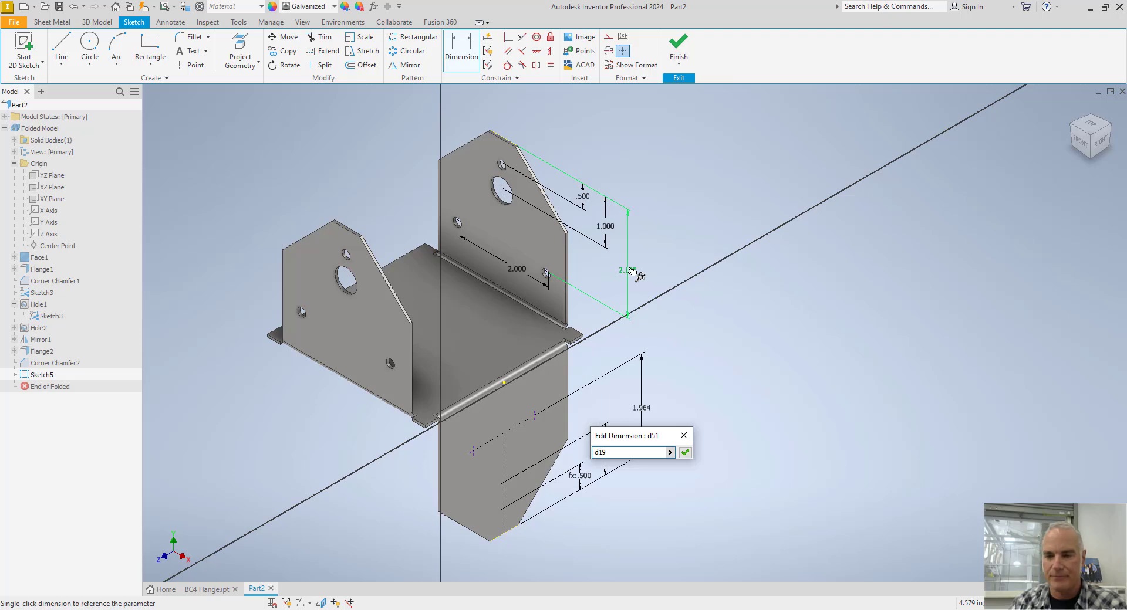
key("Return")
Dimension the horizontal construction line's length, linking it to the upward flange's 2.000 in nail hole spacing.
left_click(520, 414)
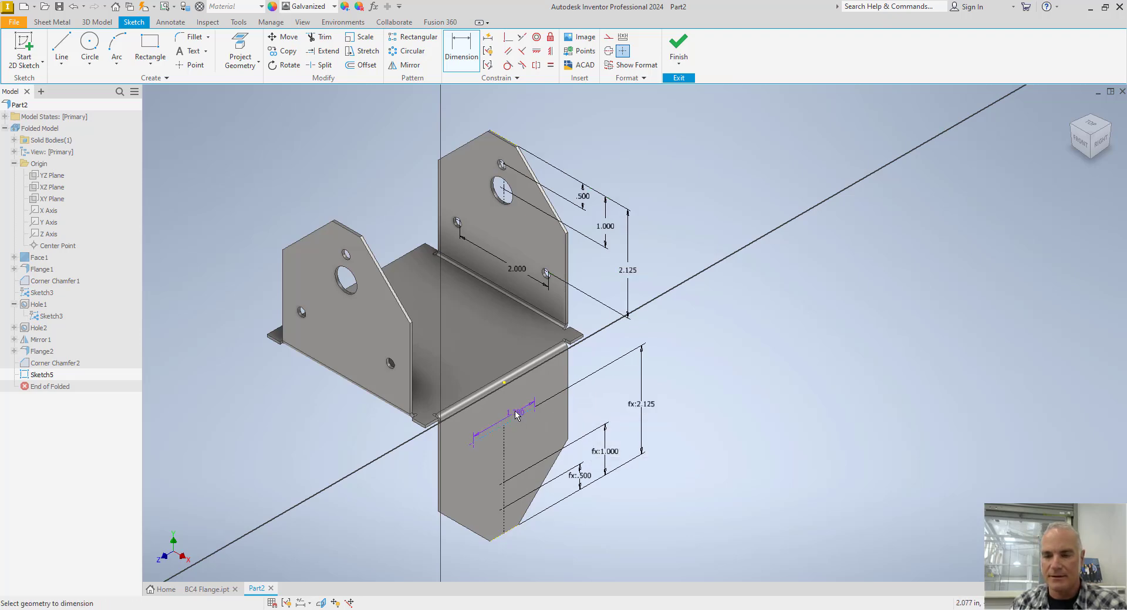
left_click(508, 409)
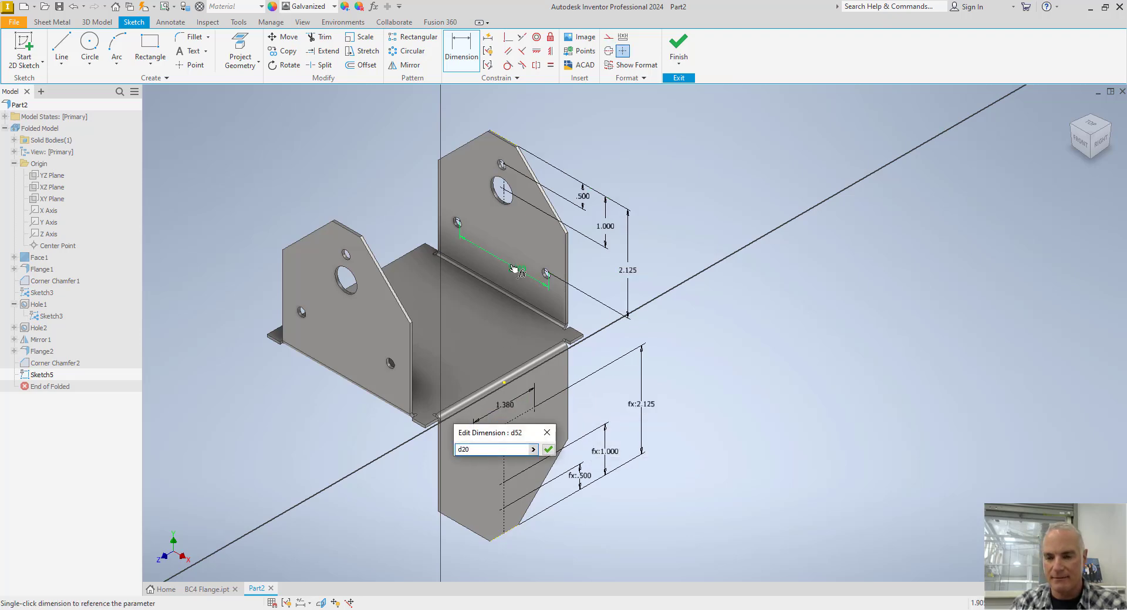
left_click(514, 269)
key("Return")
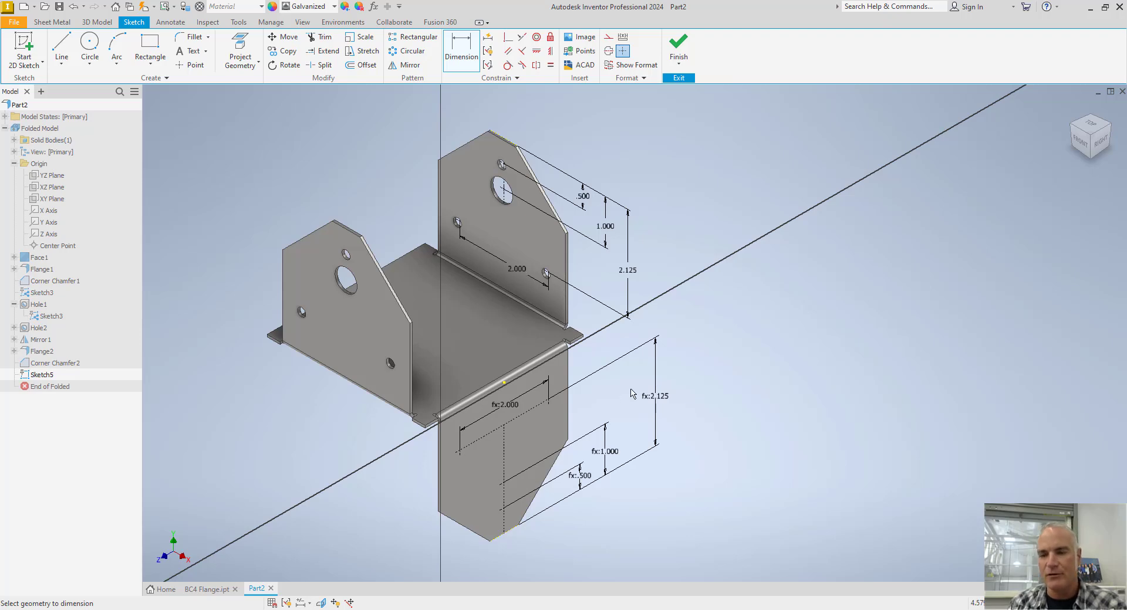
key("Escape")
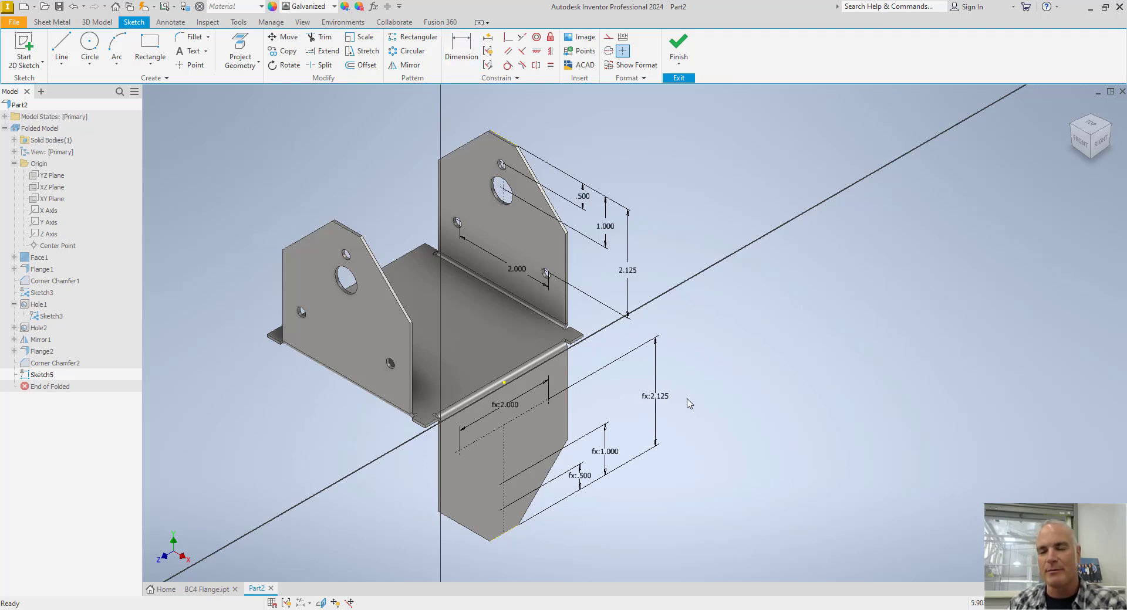
Finish the downward flange's hole sketch and hide the upward flange's hole sketch, Sketch3.
left_click(678, 46)
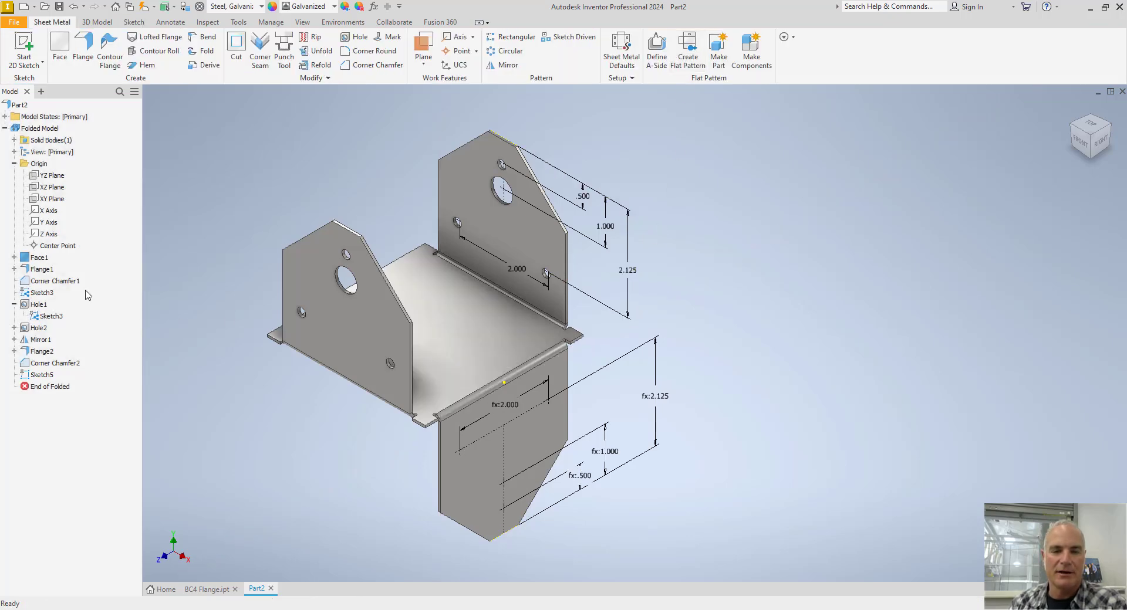
right_click(51, 320)
left_click(86, 476)
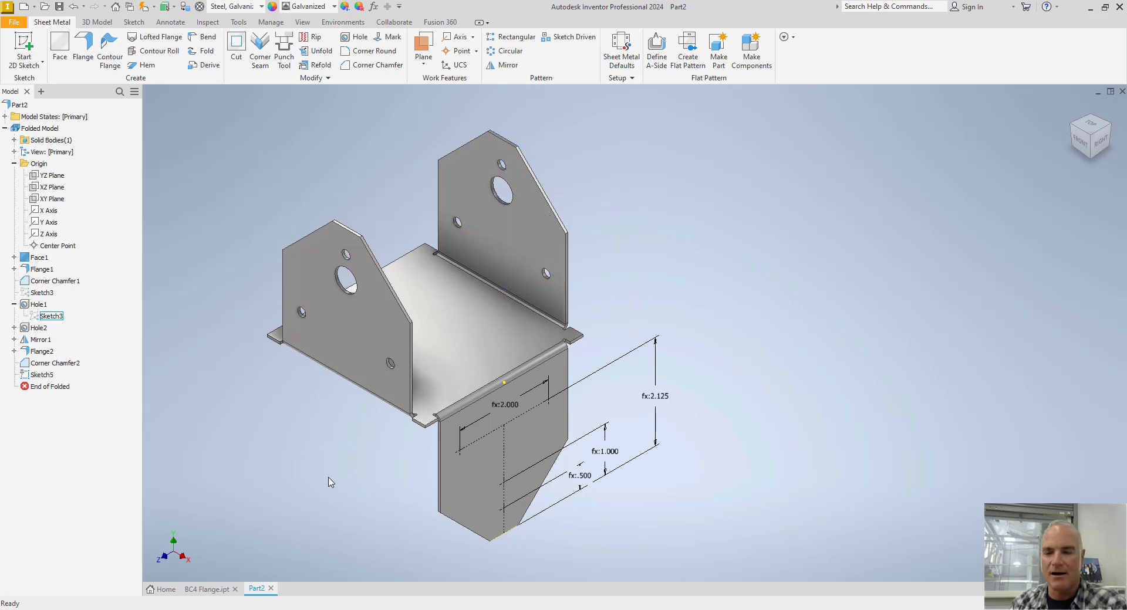
Cut a 0.5 in pilot hole in the downward flange at the 1.000 in point only, deselecting the other three hole centers.
middle_click_drag(331, 482, 309, 430)
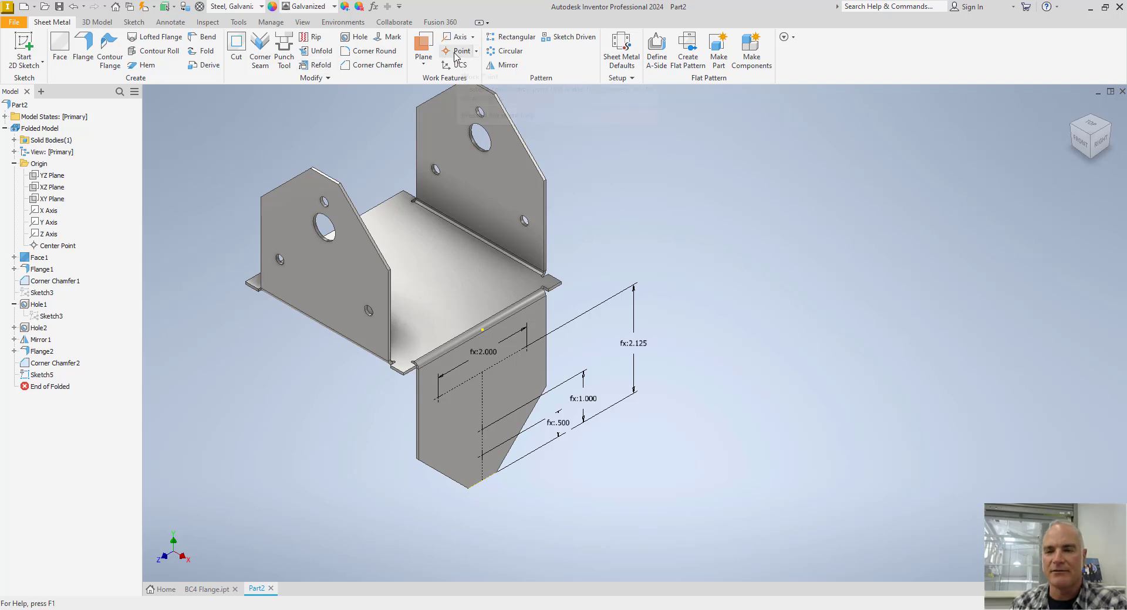
left_click(355, 38)
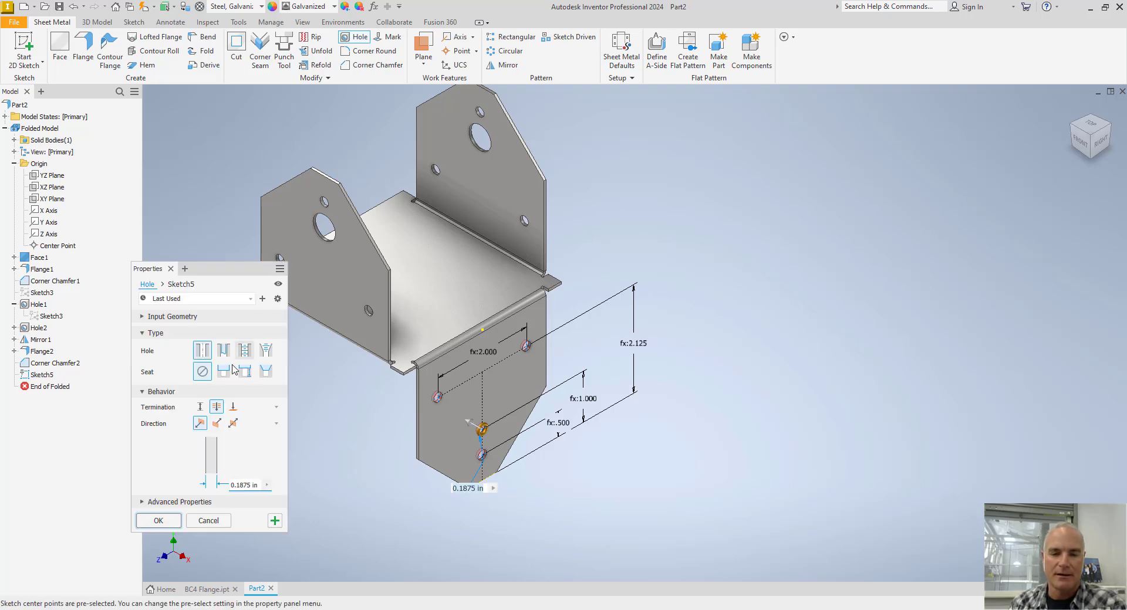
left_click(243, 486)
type(".5")
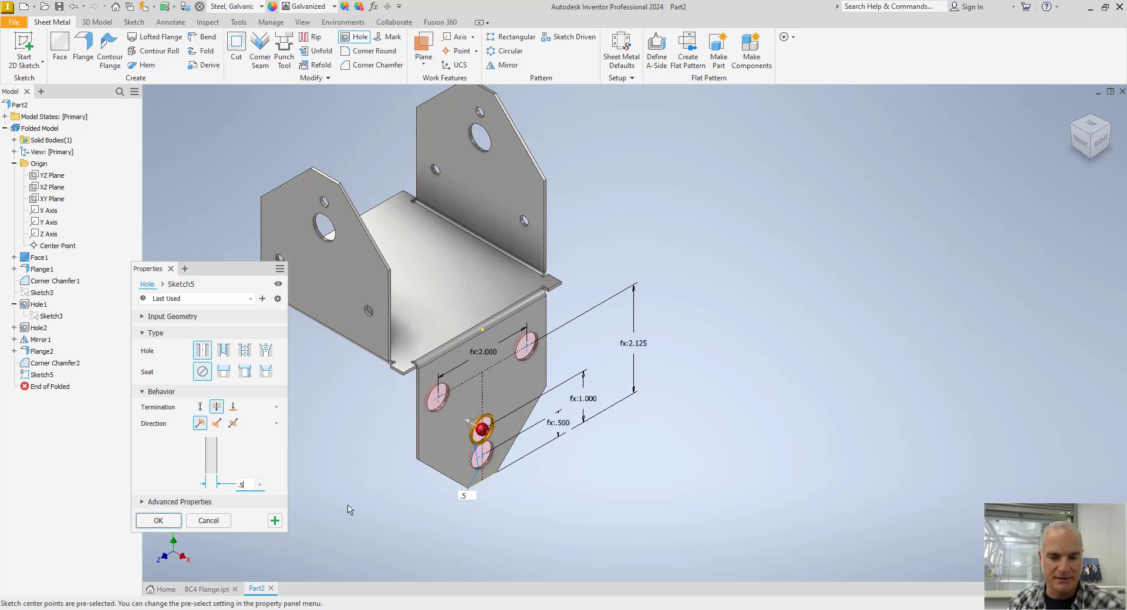
left_click(481, 458)
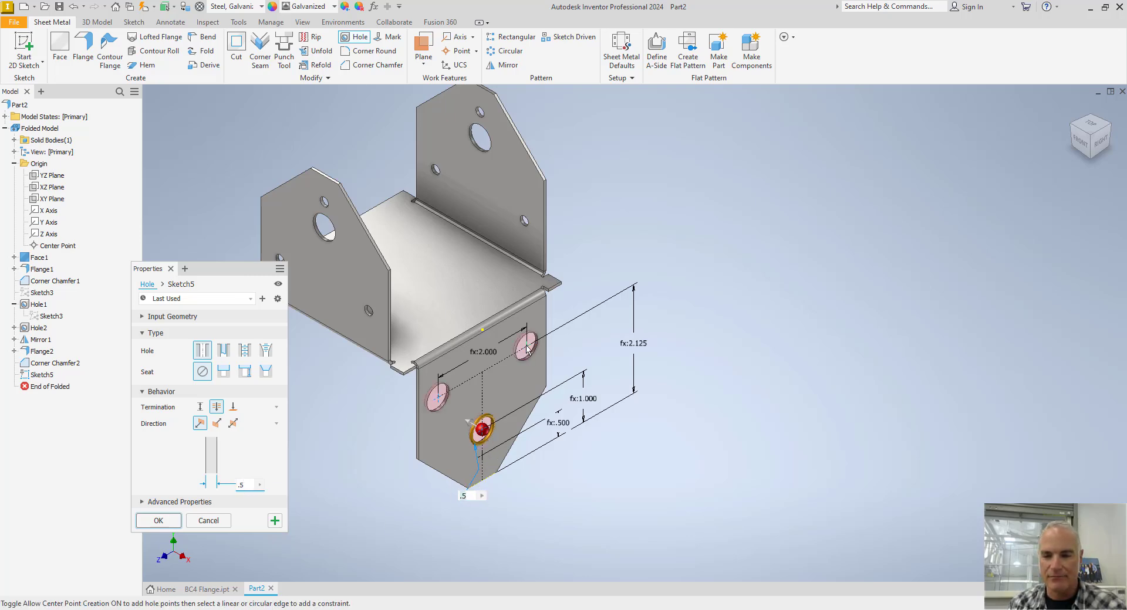
left_click(526, 346)
left_click(442, 400)
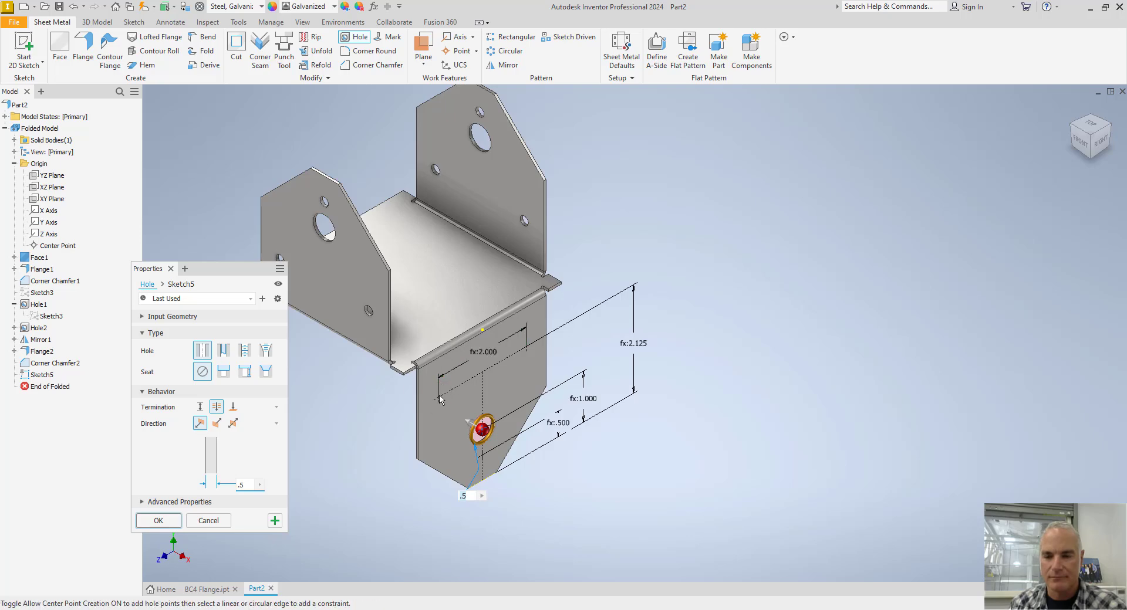
left_click(158, 522)
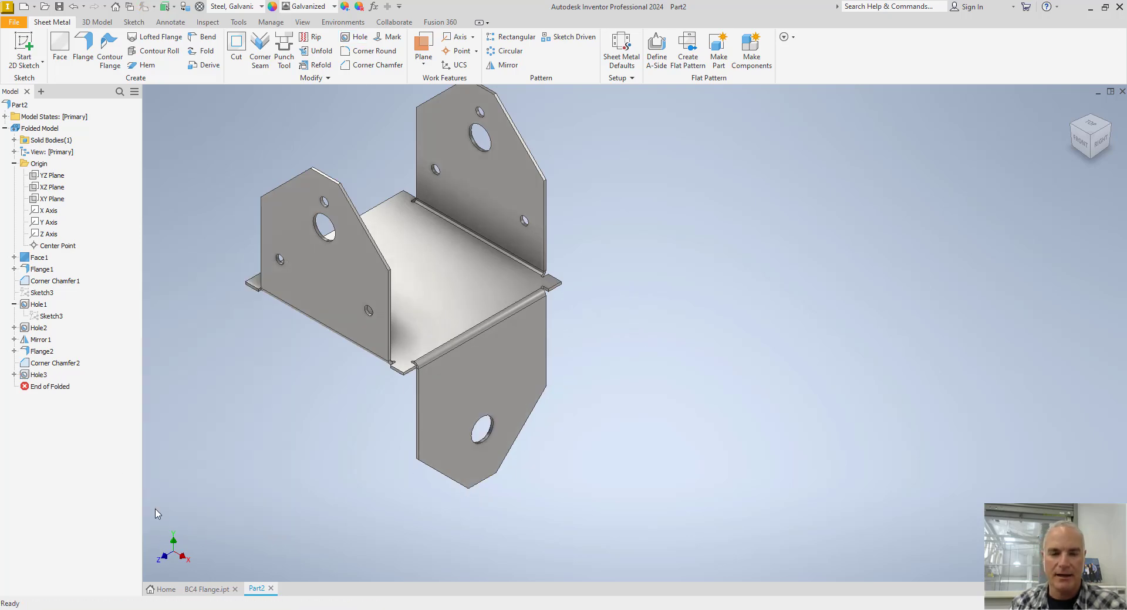
Make Sketch5, used by the downward flange's pilot hole, visible for reuse.
left_click(14, 375)
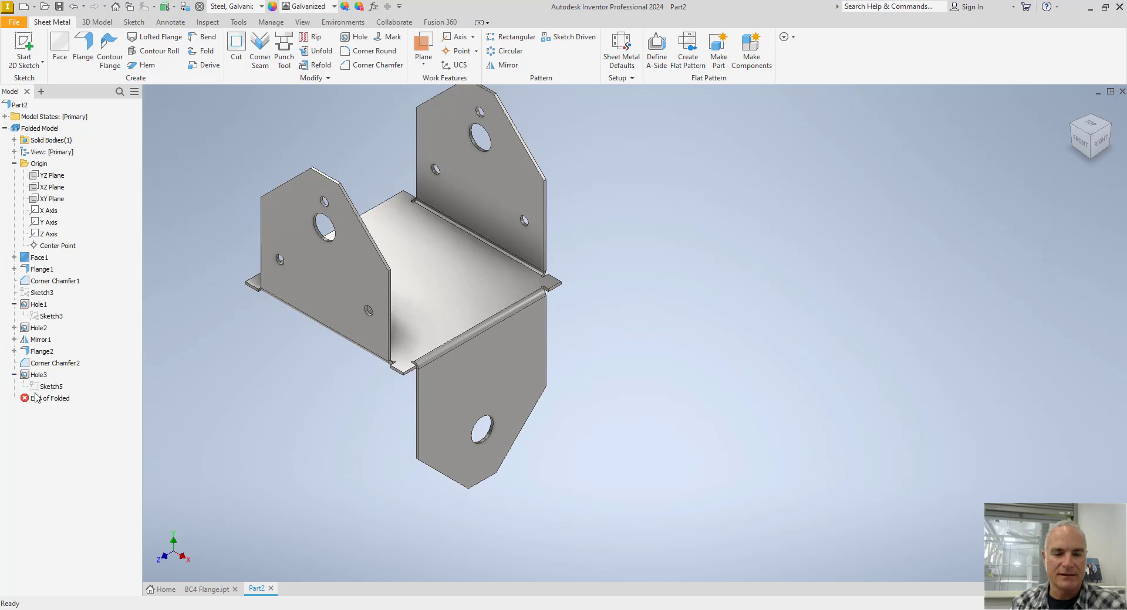
right_click(42, 386)
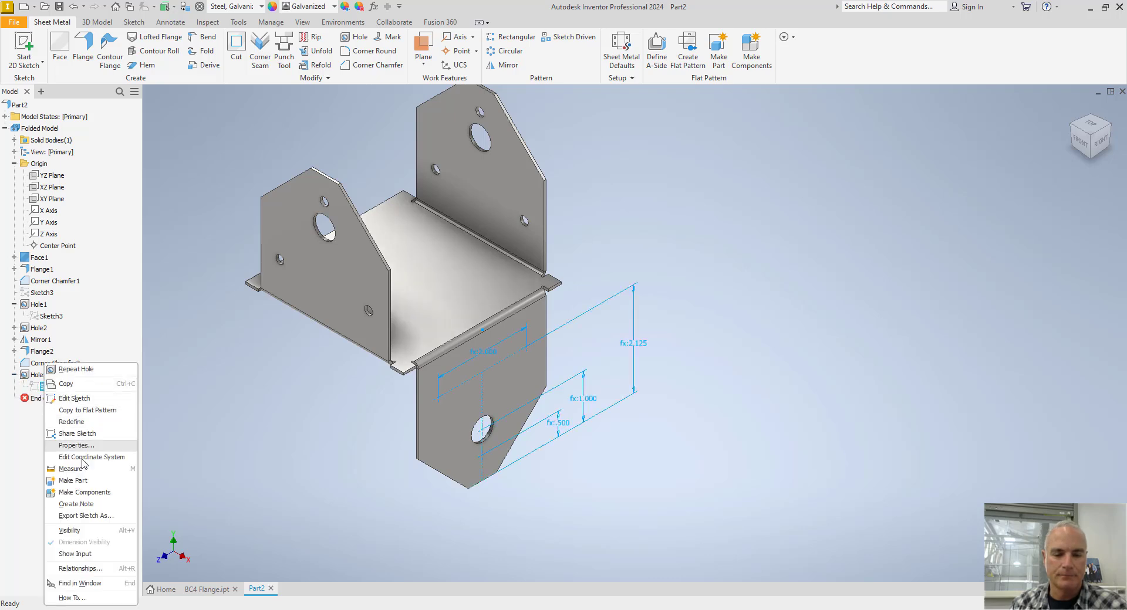
left_click(74, 531)
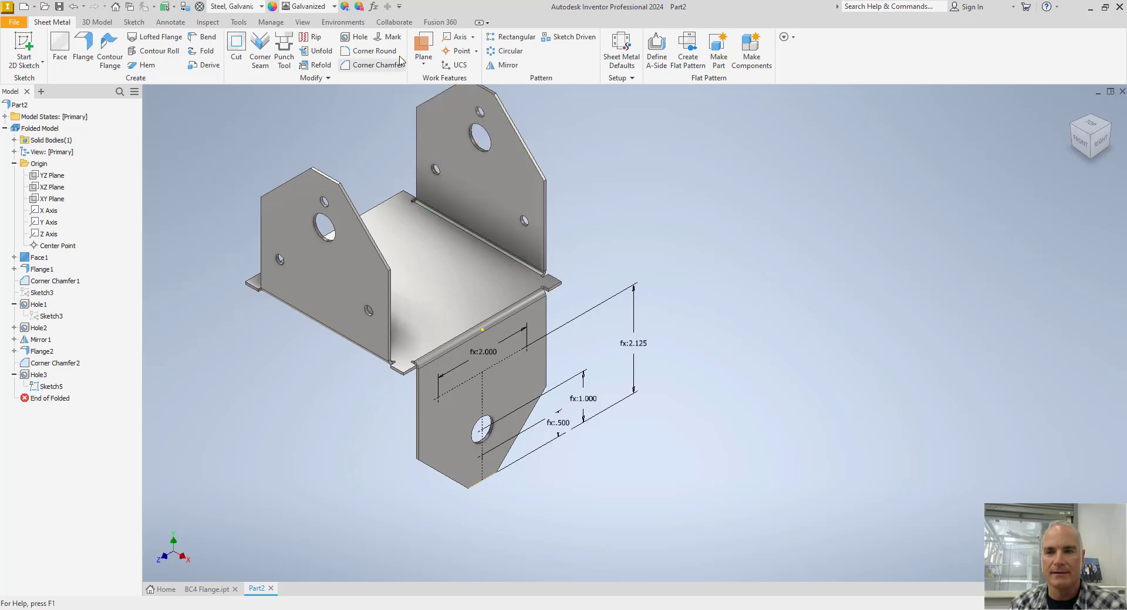
Cut 0.1875 in nail holes at the downward flange's three remaining sketch points, and hide Sketch5.
left_click(352, 37)
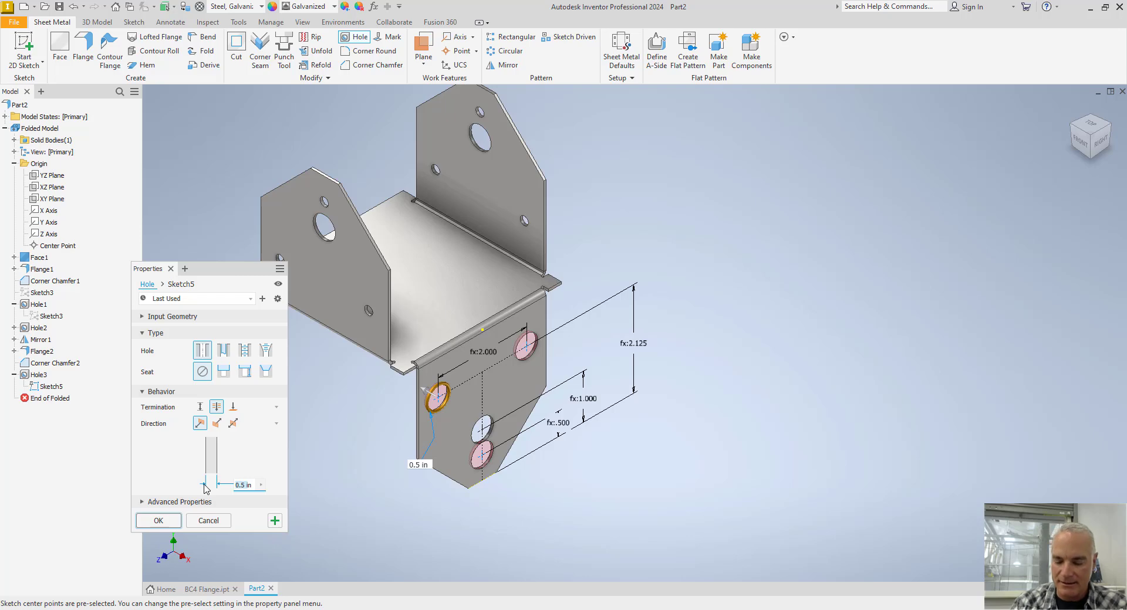
type(".1875")
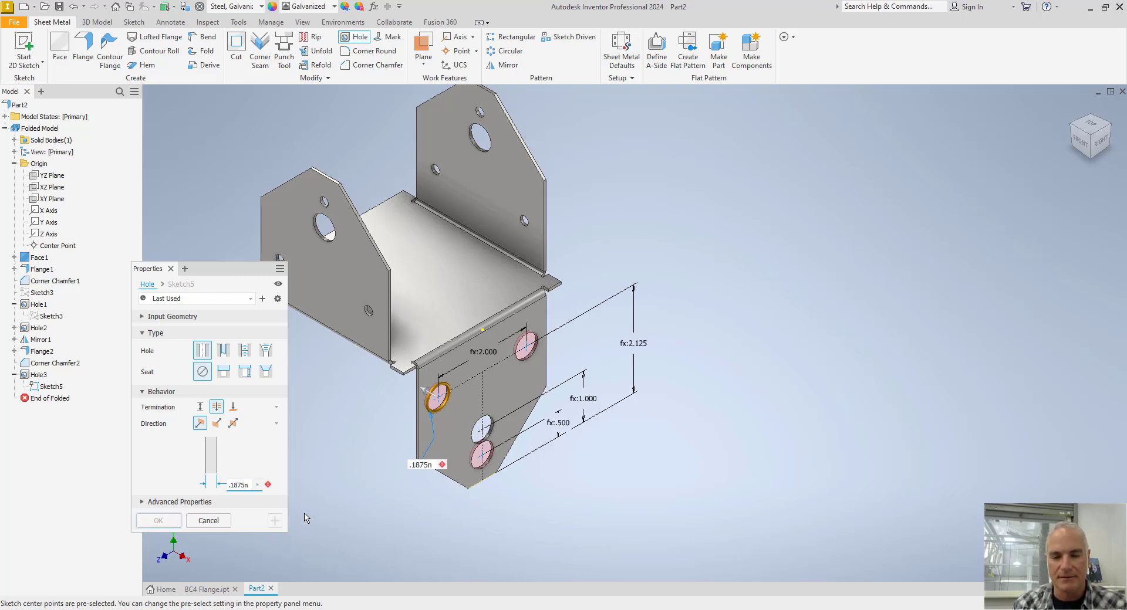
key("BackSpace")
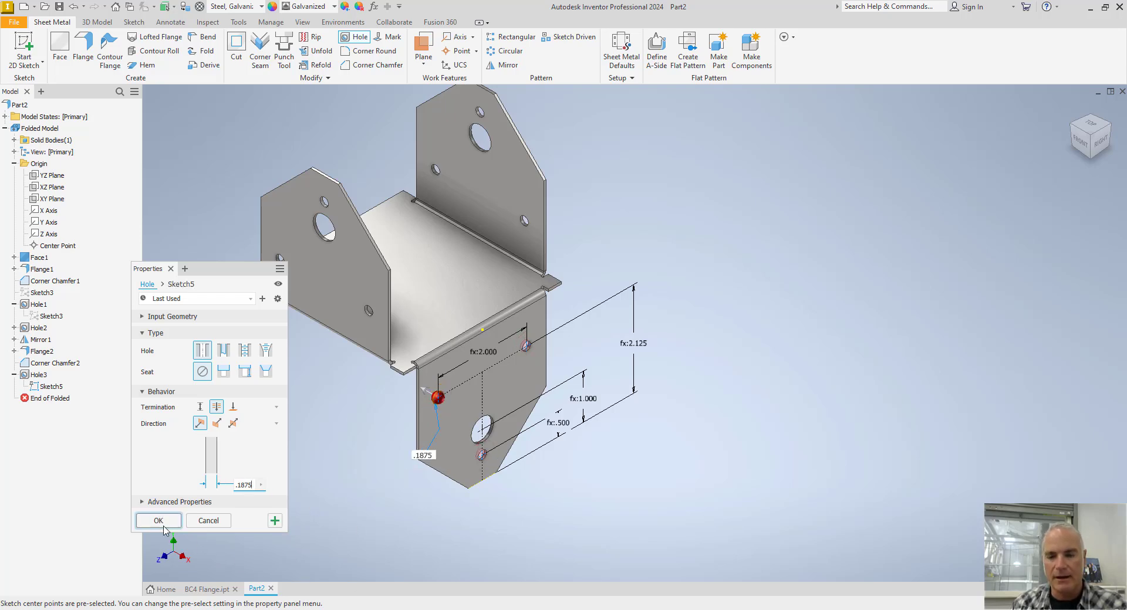
left_click(158, 521)
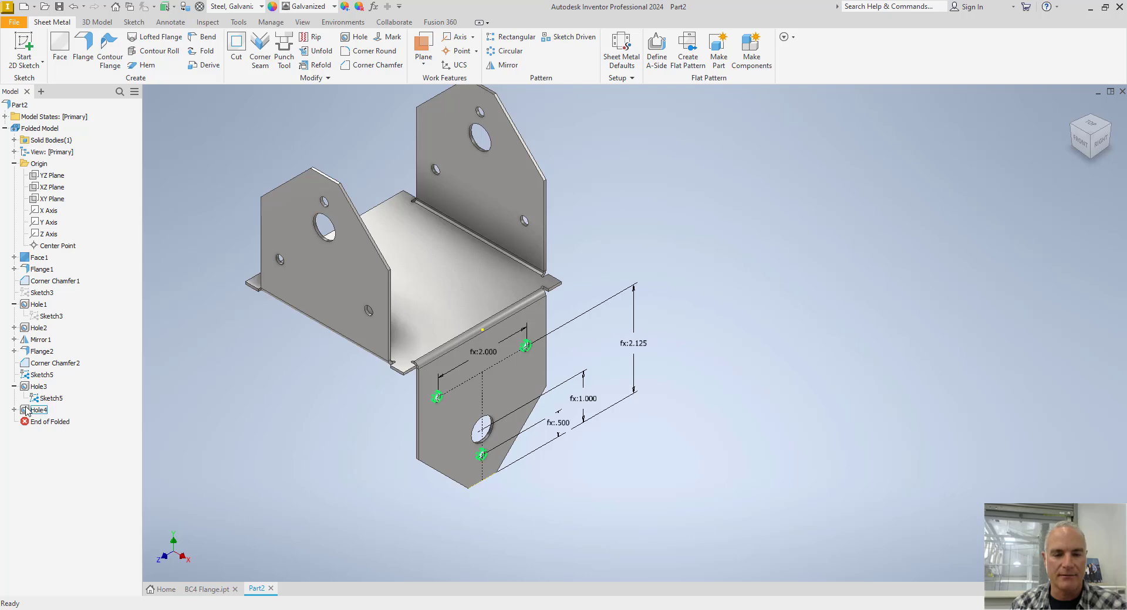
right_click(47, 398)
left_click(59, 515)
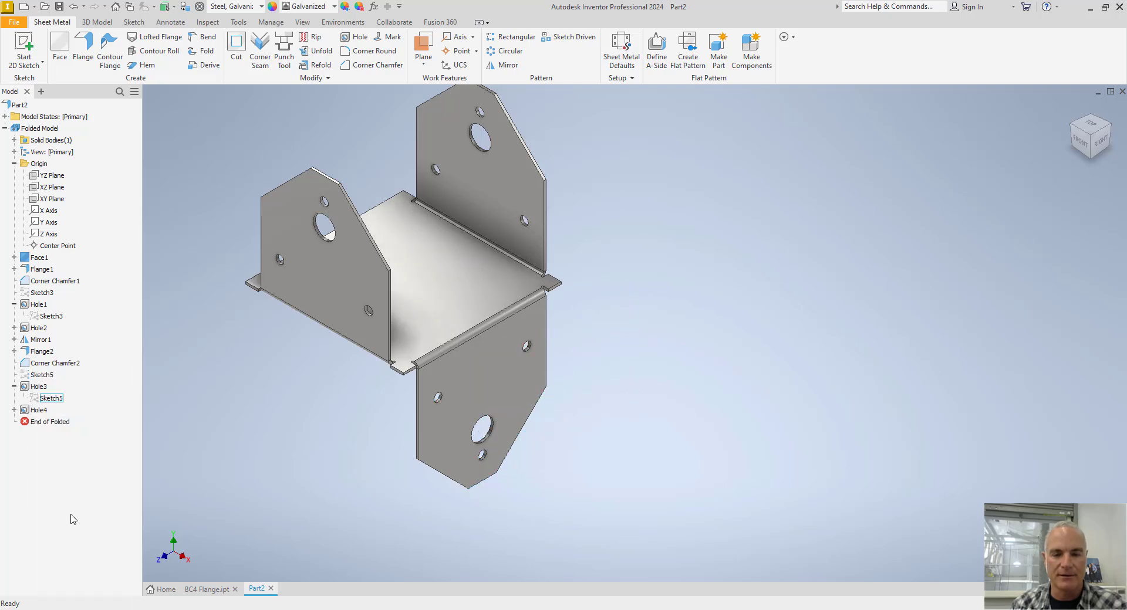
Mirror the downward flange with its corner chamfers, pilot hole and nail holes about the YZ Plane.
middle_click_drag(268, 432, 296, 448)
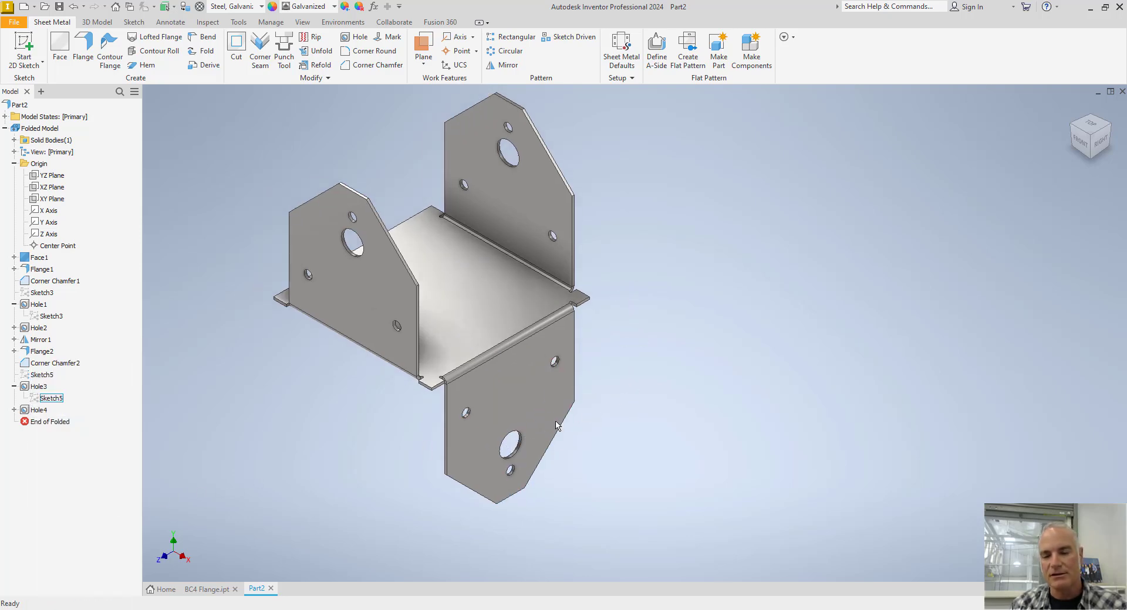
left_click(1072, 126)
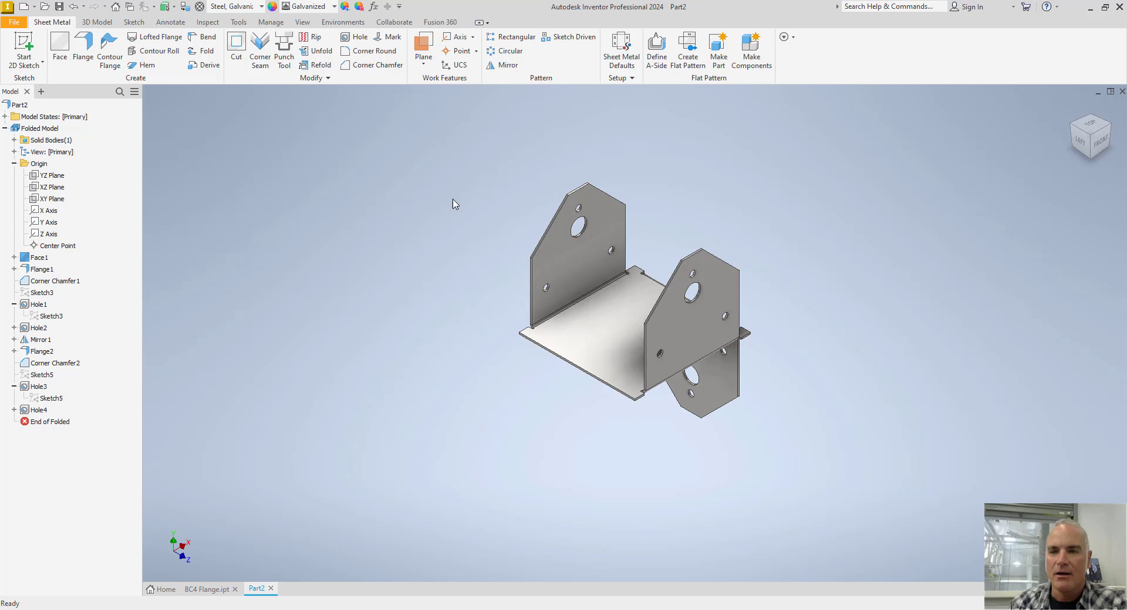
left_click(507, 64)
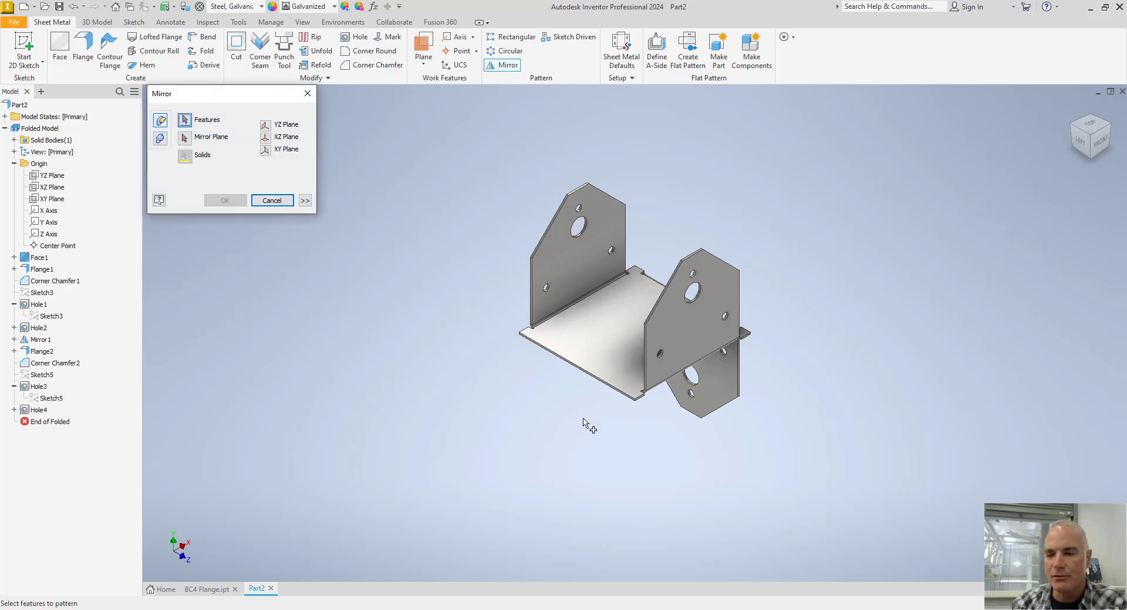
left_click(718, 384)
left_click(728, 411)
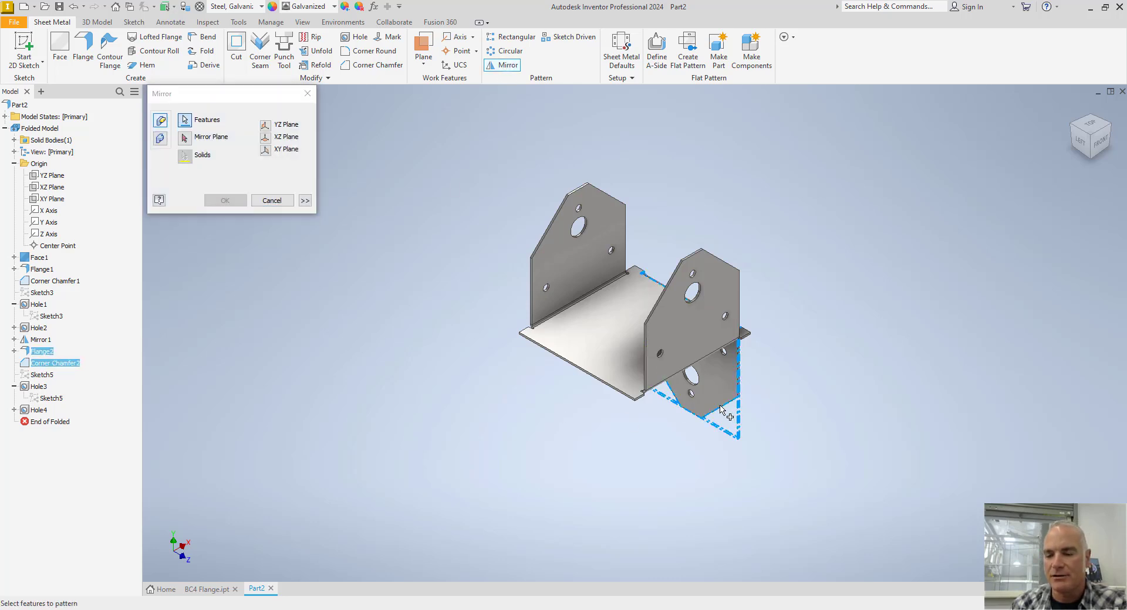
left_click(699, 385)
left_click(693, 394)
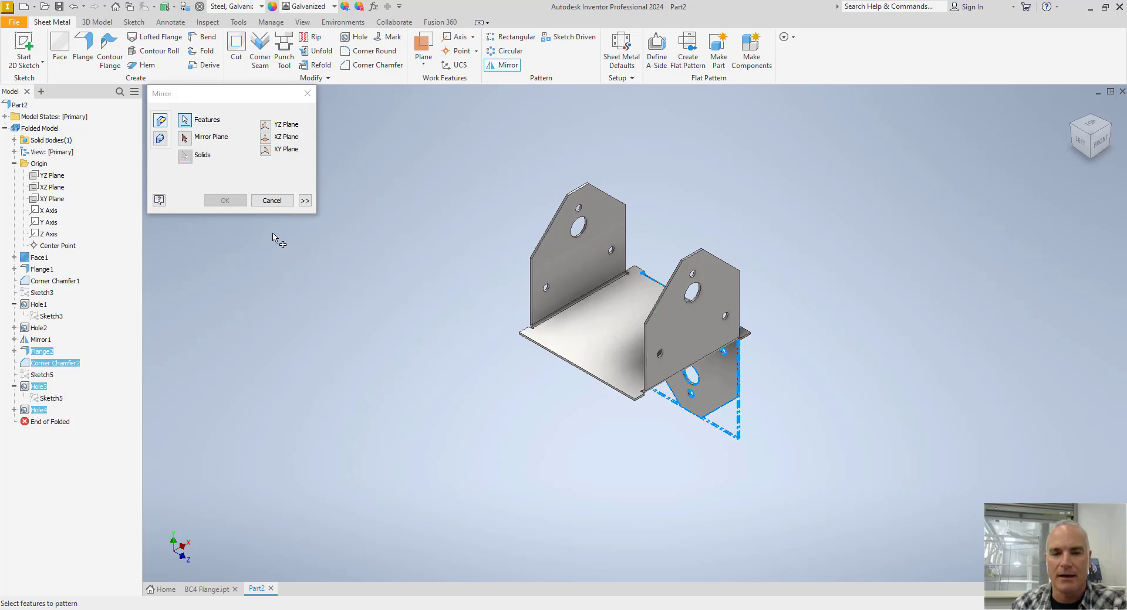
left_click(185, 139)
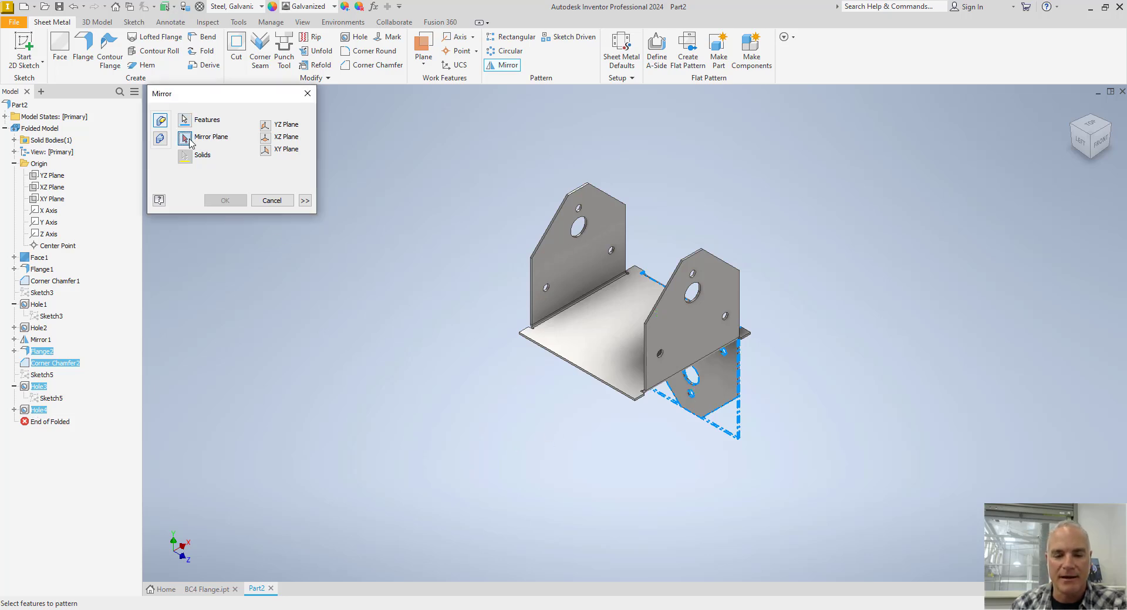
left_click(52, 177)
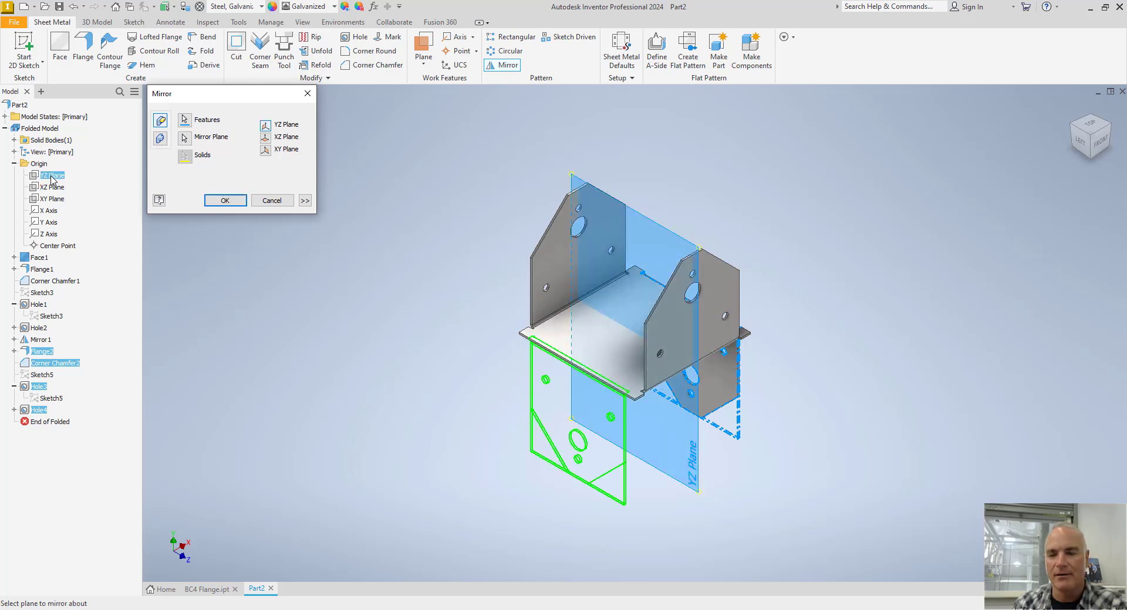
left_click(225, 201)
Start a new sketch on the base plate's top face for work at its corner tab.
scroll(672, 408, "down", 5)
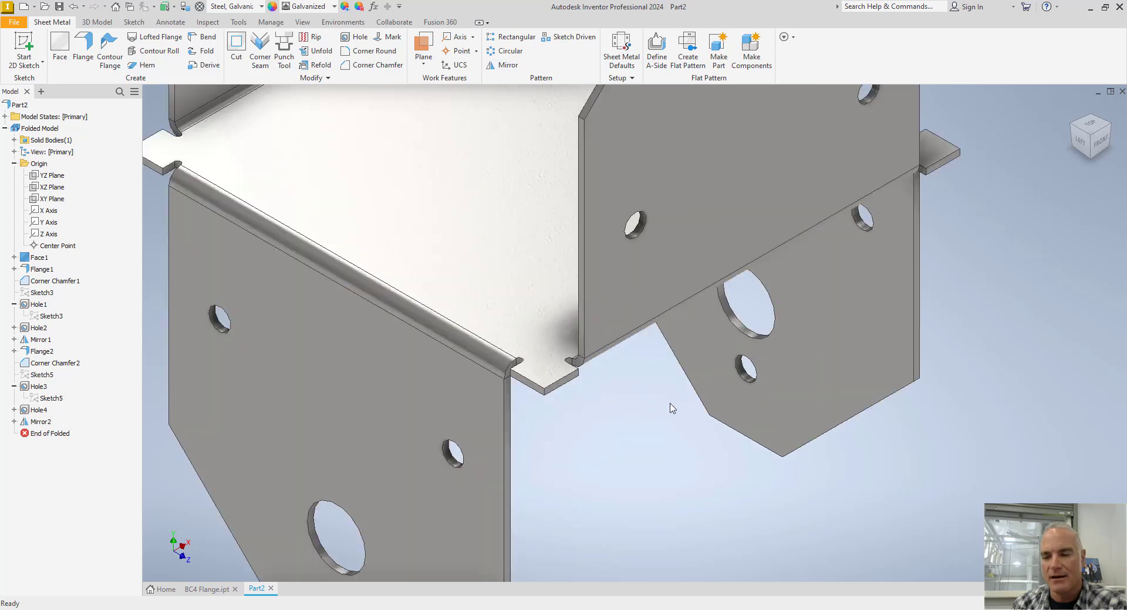
scroll(545, 371, "down", 3)
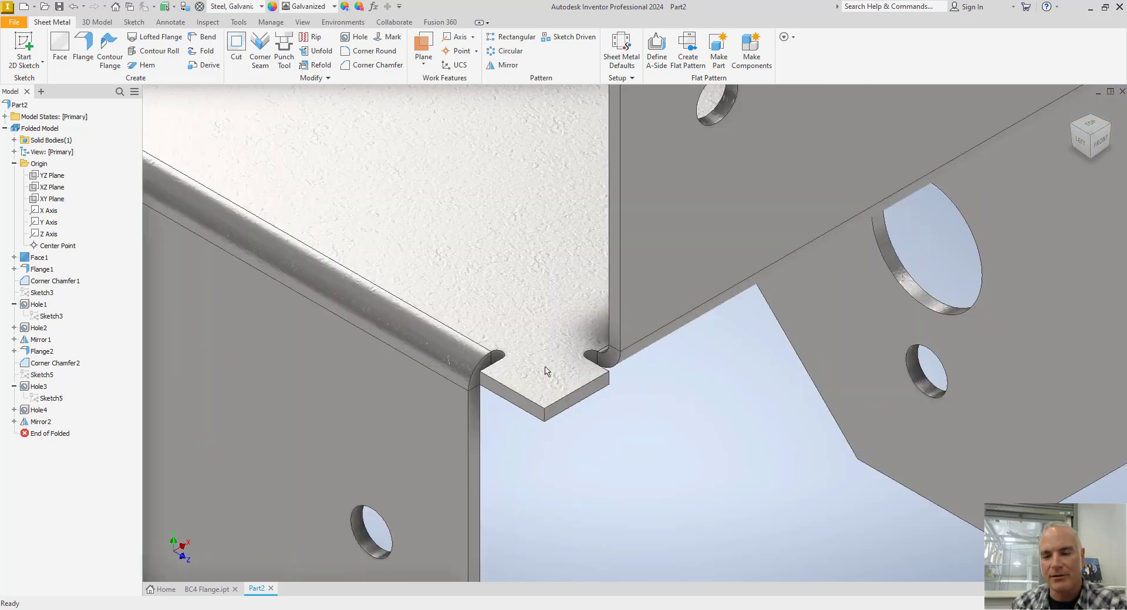
middle_click_drag(533, 379, 564, 360, "shift")
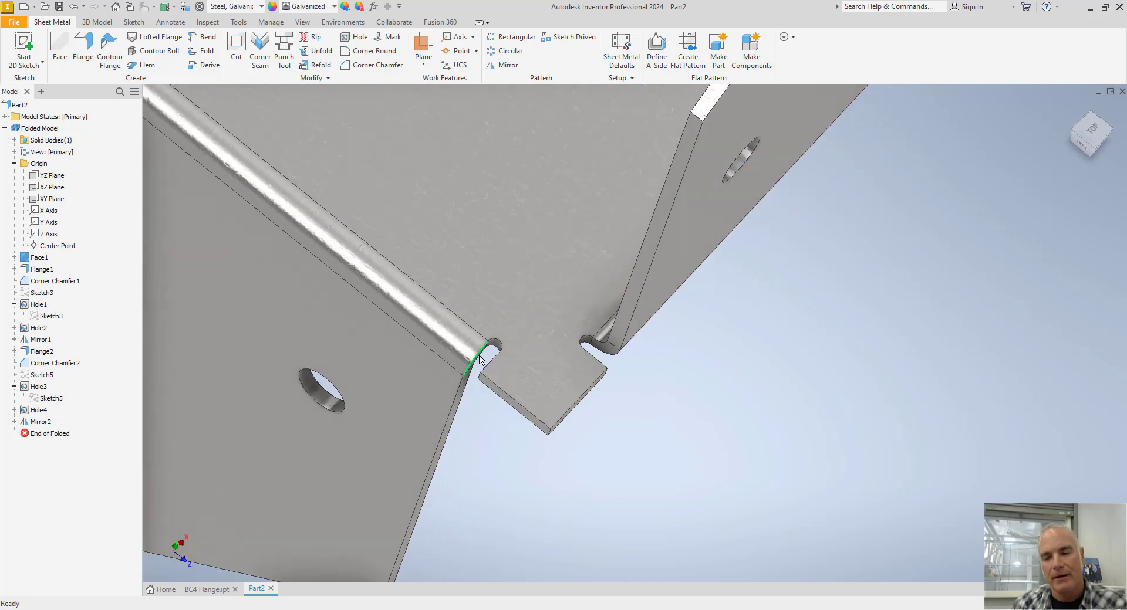
scroll(564, 405, "up", 5)
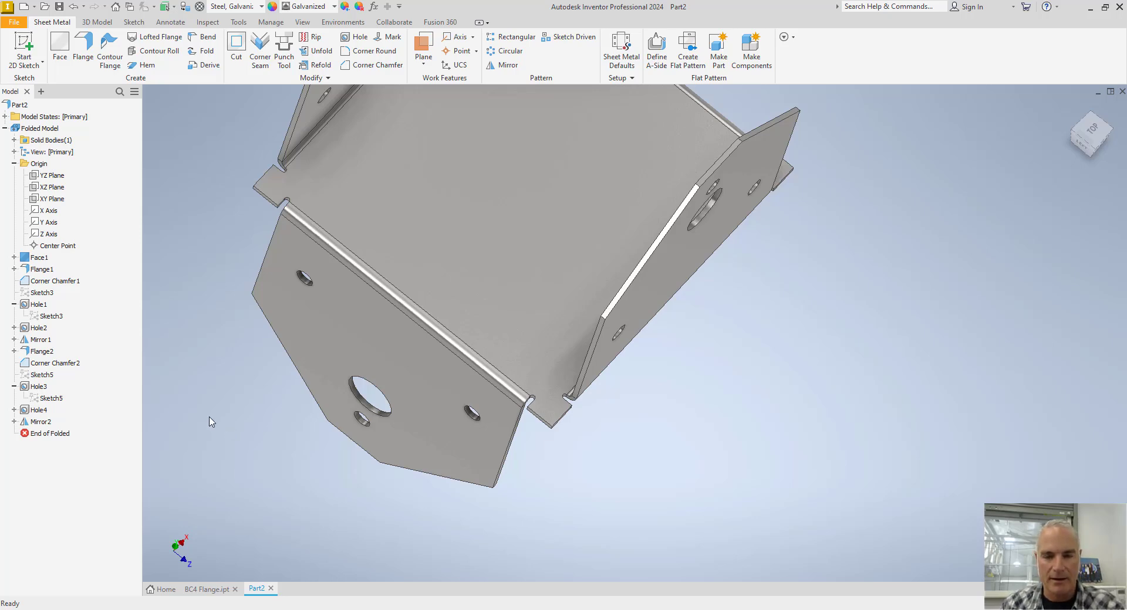
key("F6")
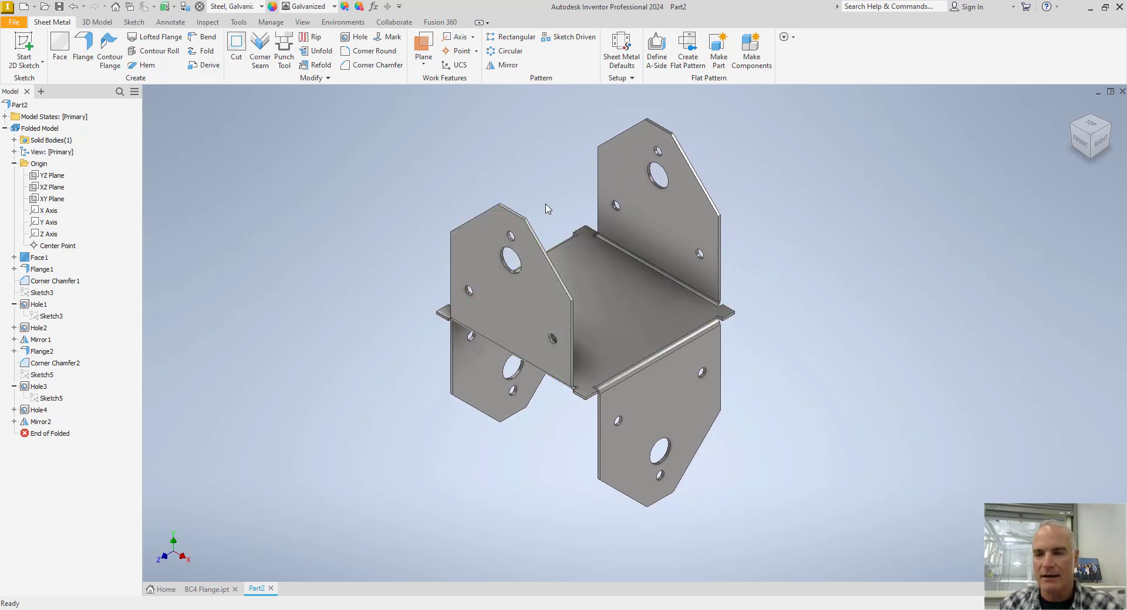
right_click(536, 164)
left_click(543, 194)
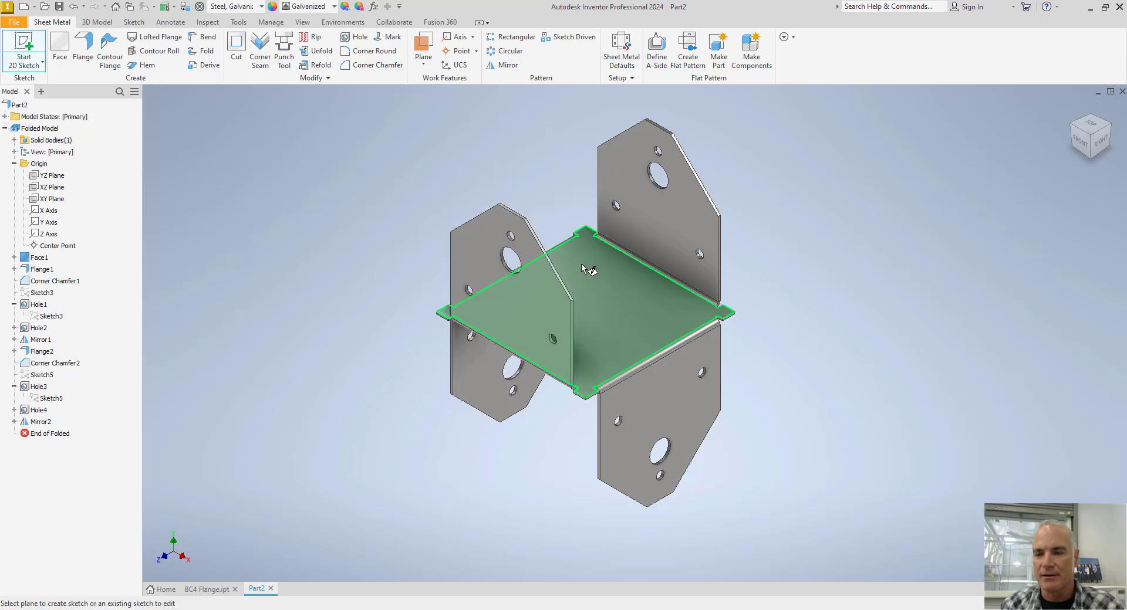
left_click(578, 272)
scroll(535, 243, "up", 5)
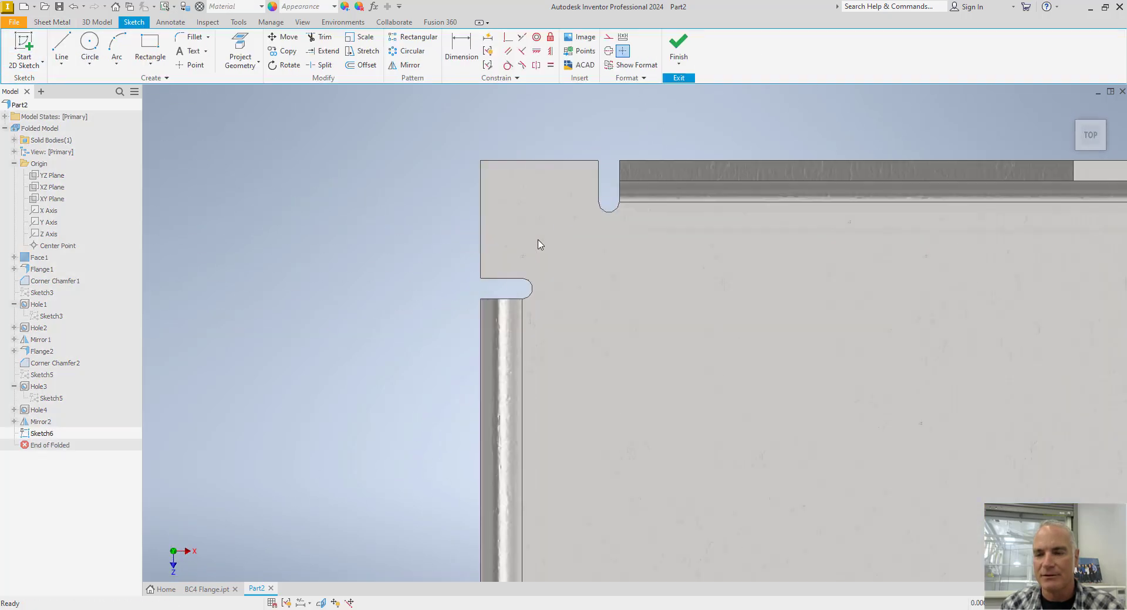
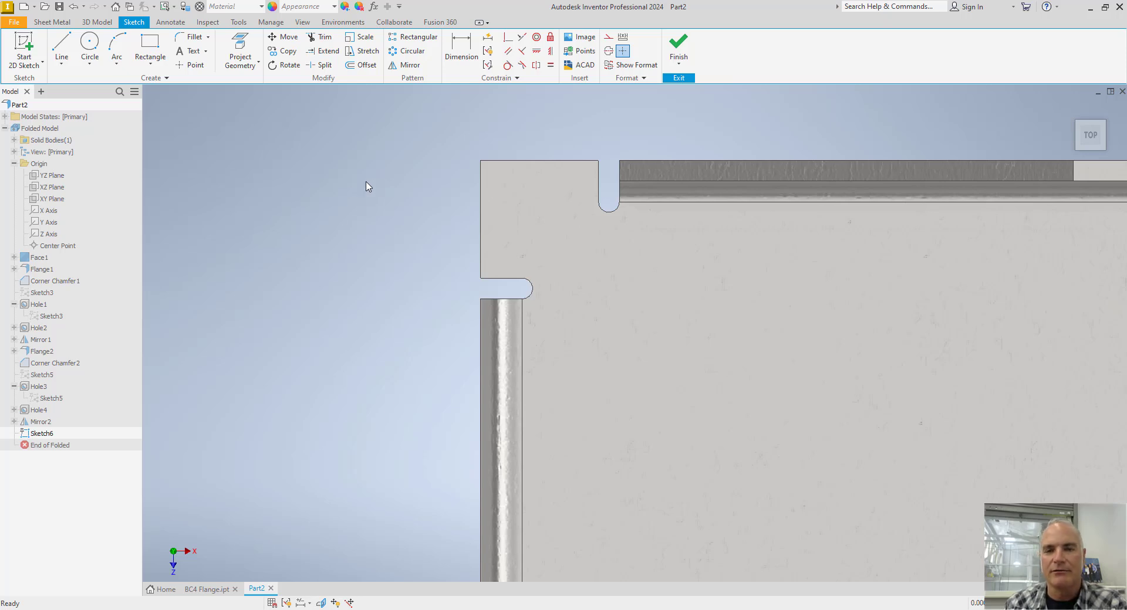
Project the base plate's corner tab edges and both adjoining bend relief arcs into the sketch.
left_click(242, 55)
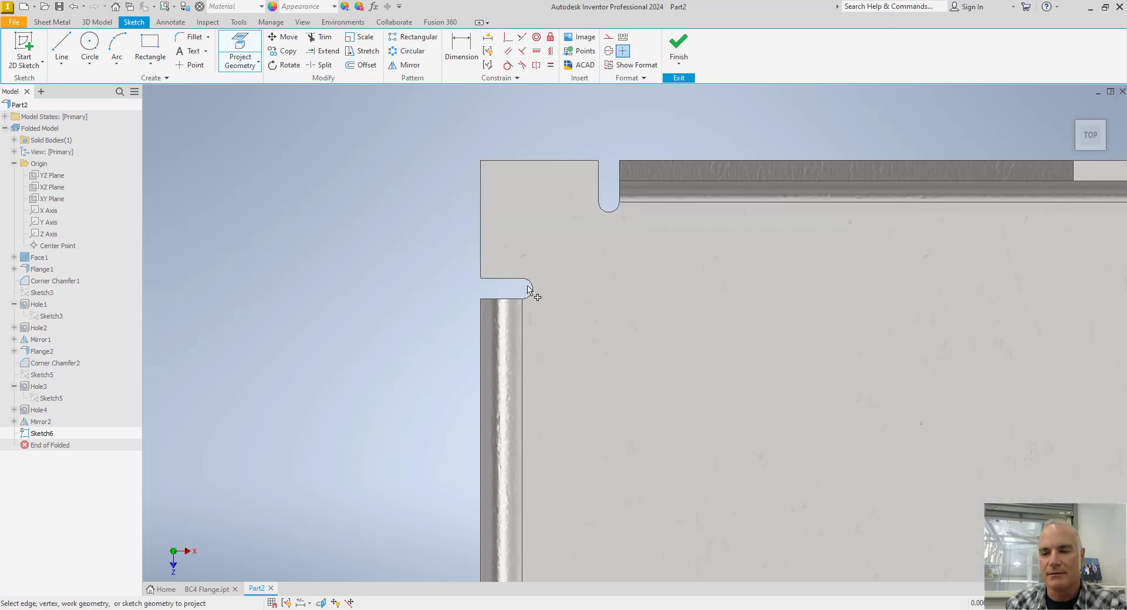
left_click(610, 215)
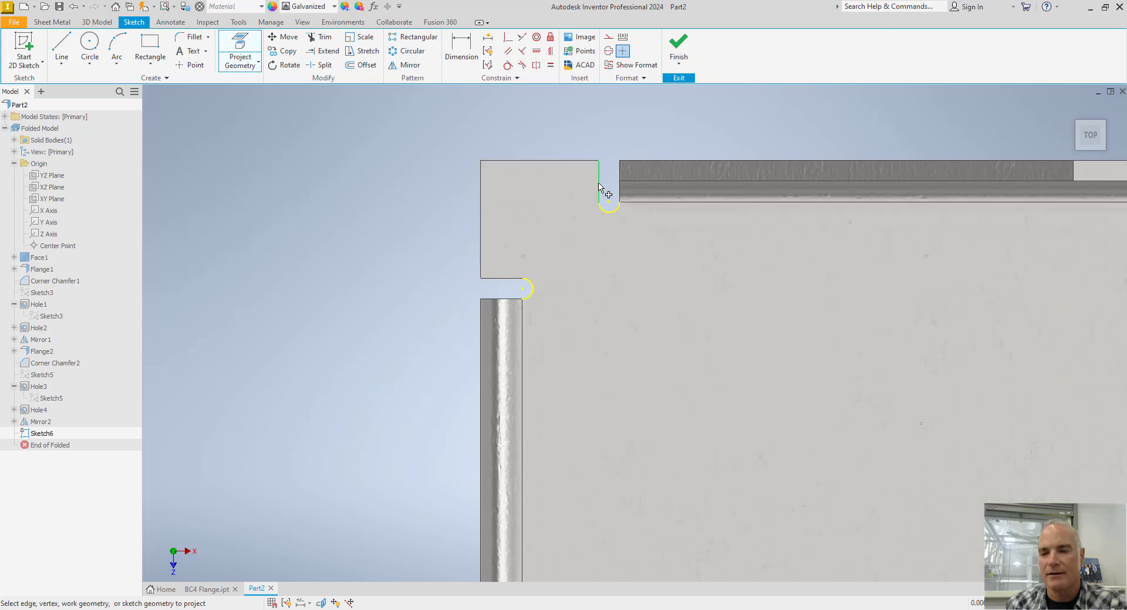
left_click(598, 187)
left_click(578, 163)
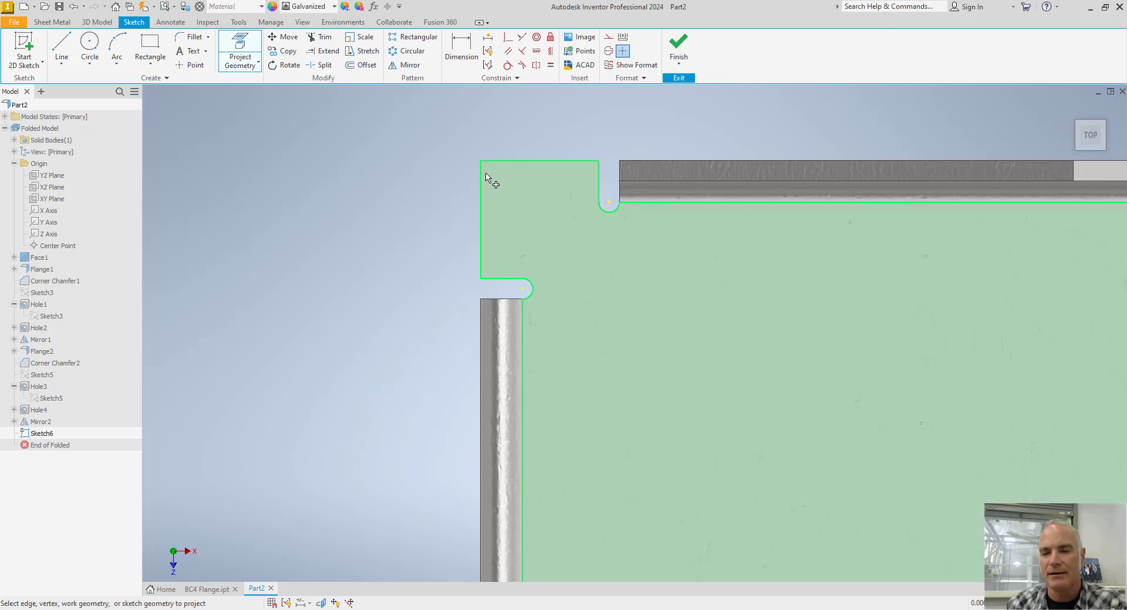
left_click(481, 182)
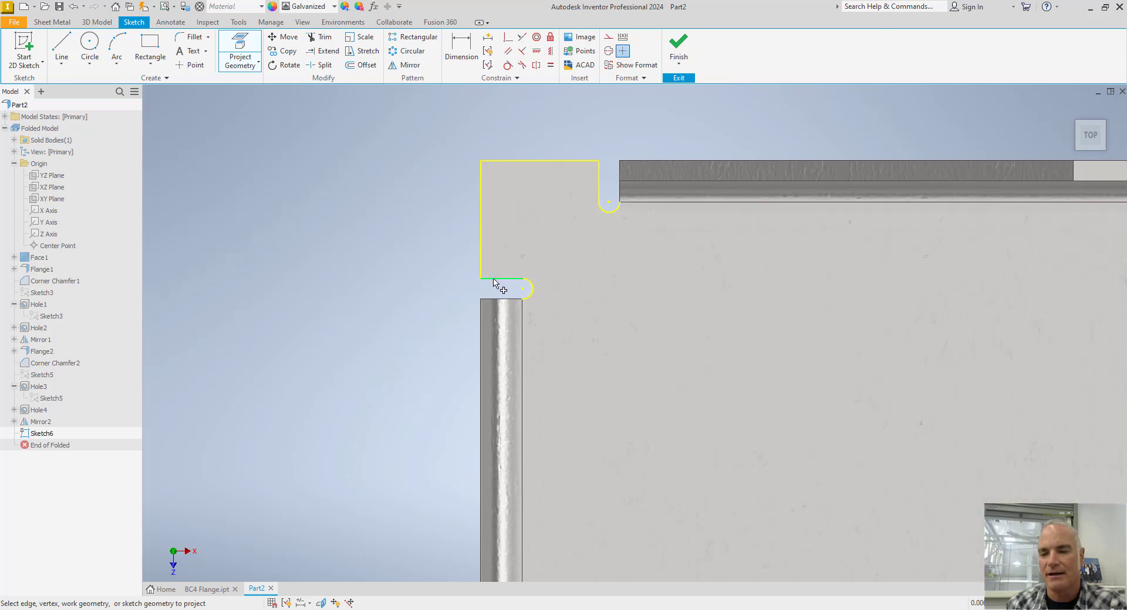
left_click(496, 280)
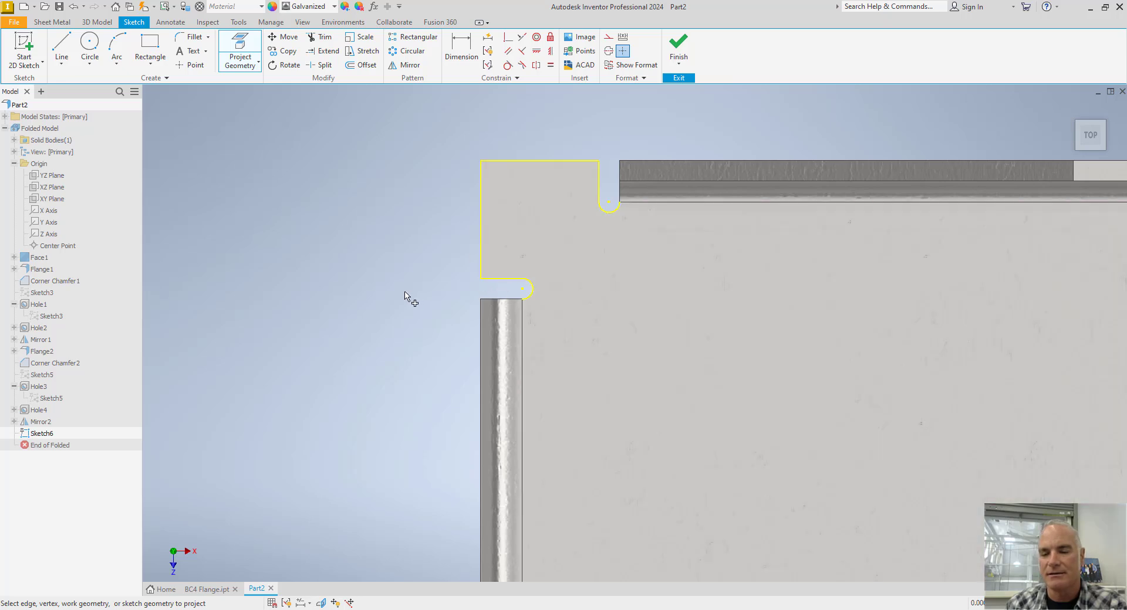
Draw a diagonal line about 0.300 in long at about 45 degrees between the two projected relief arcs.
left_click(61, 44)
scroll(519, 276, "up", 5)
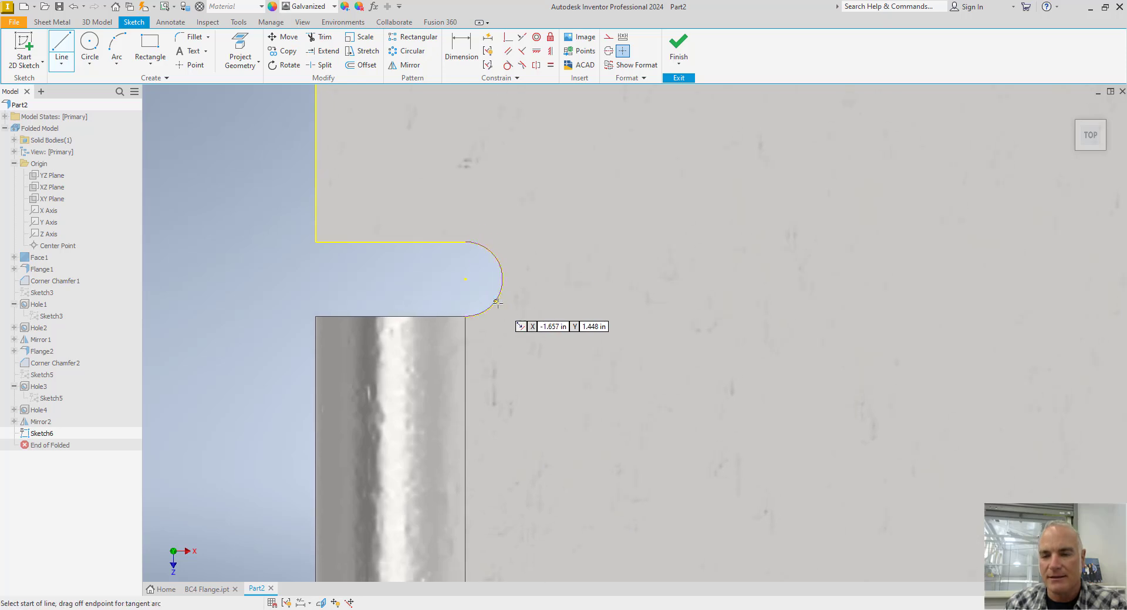
left_click(507, 296)
scroll(586, 266, "up", 4)
scroll(607, 240, "down", 8)
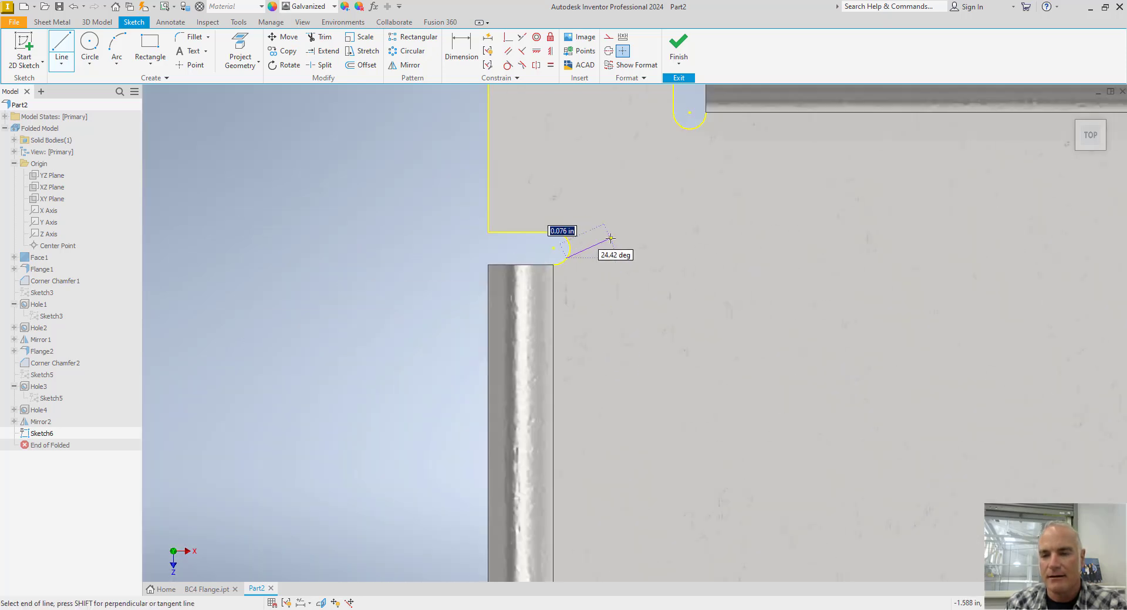
middle_click_drag(609, 239, 534, 302)
scroll(565, 258, "up", 5)
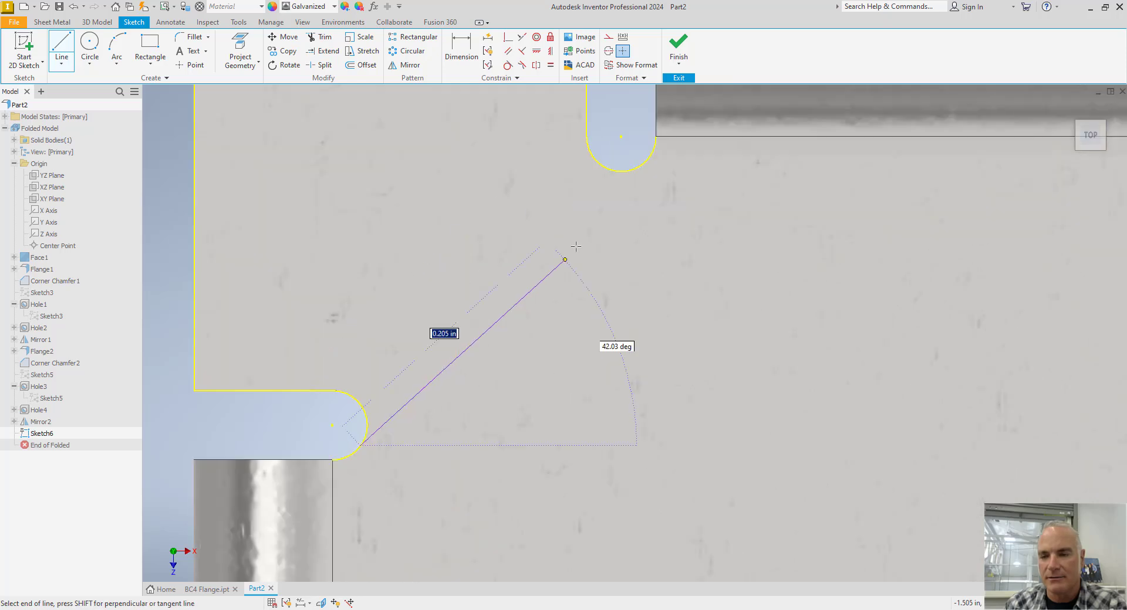
double_click(646, 161)
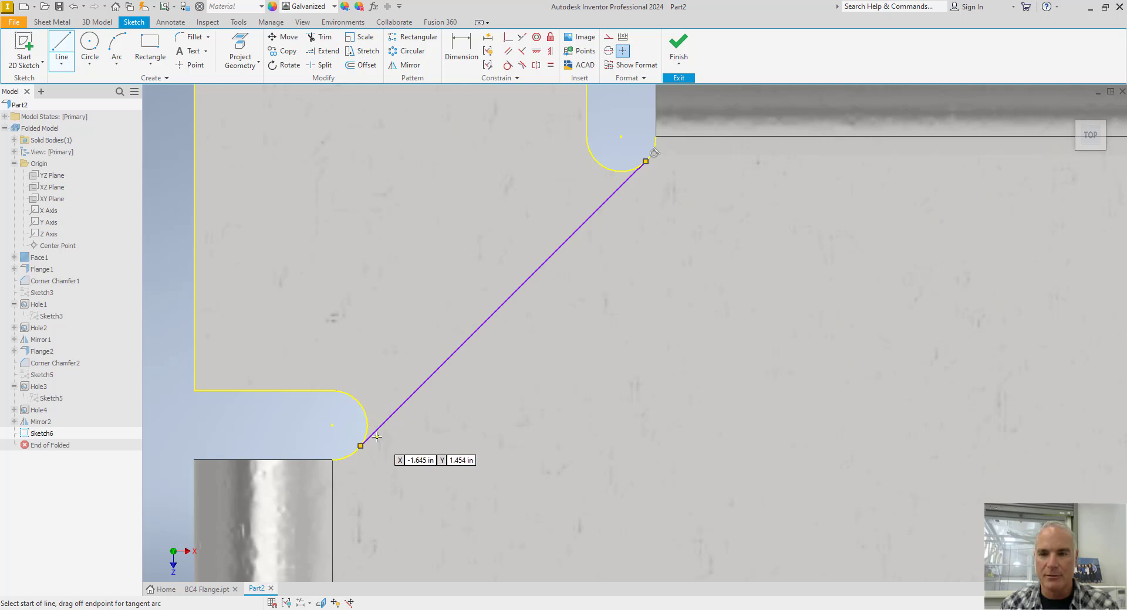
Constrain the diagonal line tangent to the relief arc at its lower end, and finish the sketch.
left_click(507, 65)
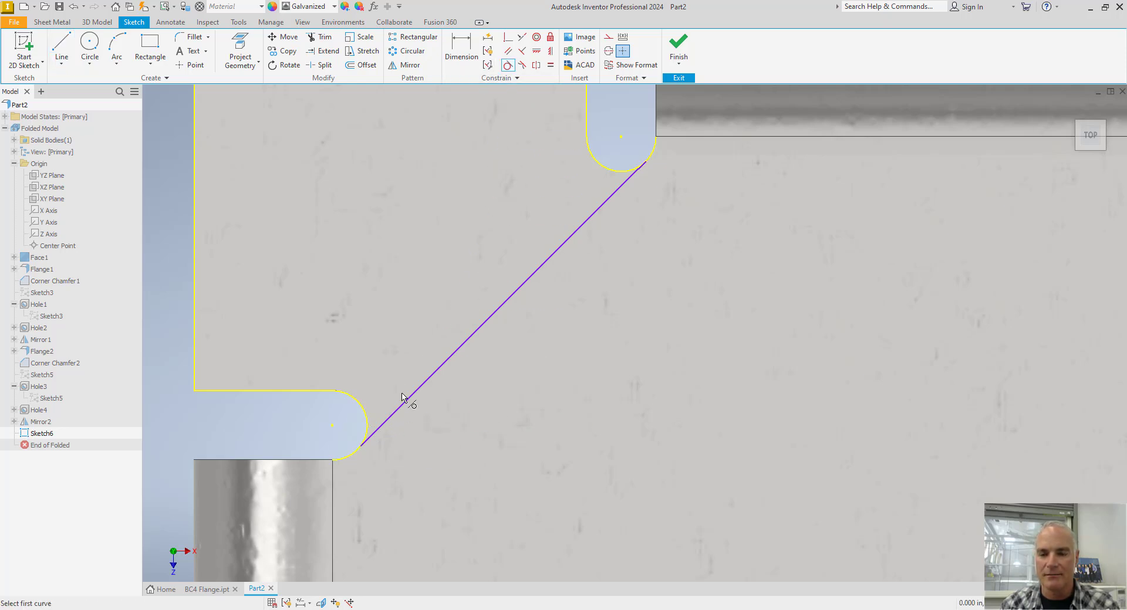
left_click(384, 422)
left_click(360, 451)
key("Escape")
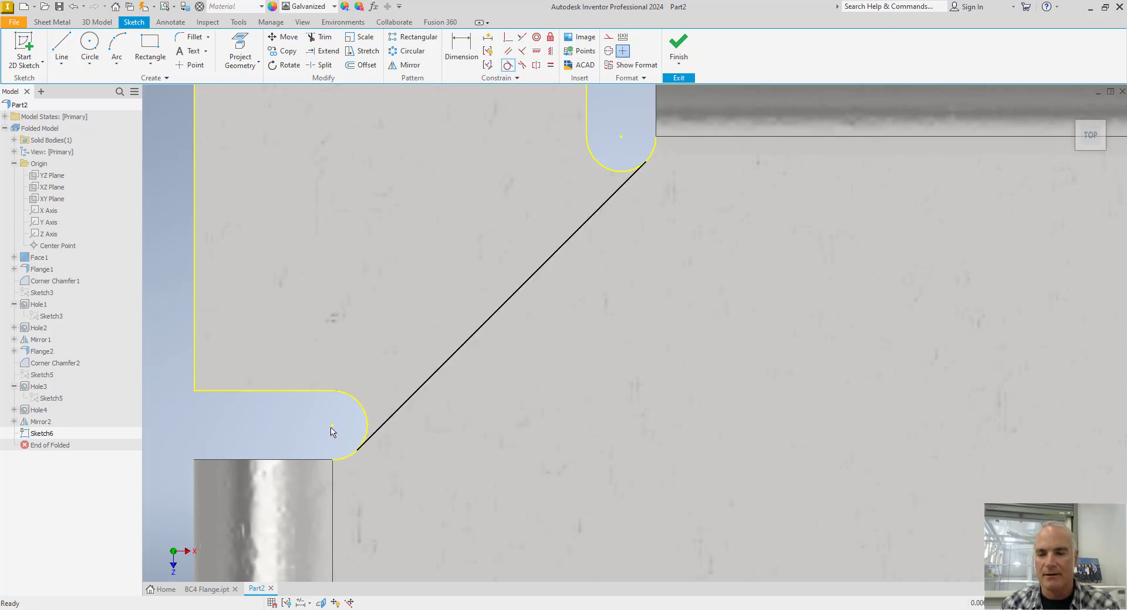
scroll(284, 419, "down", 3)
middle_click_drag(288, 410, 303, 373)
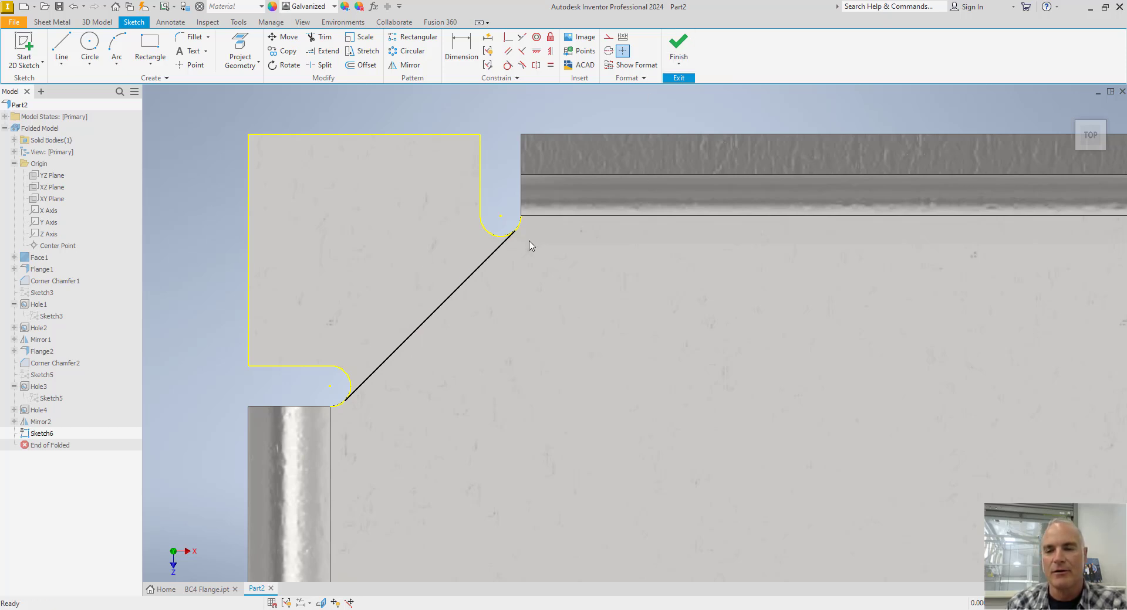
left_click(678, 49)
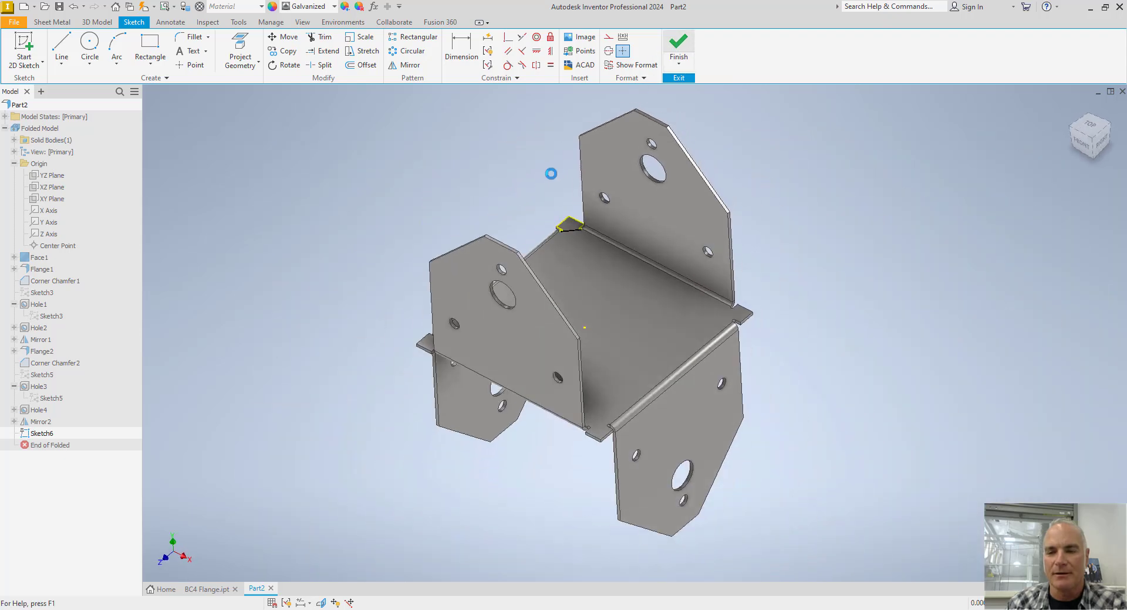
Cut the sketched corner tab profile off the base plate to a distance of Thickness.
scroll(593, 227, "up", 5)
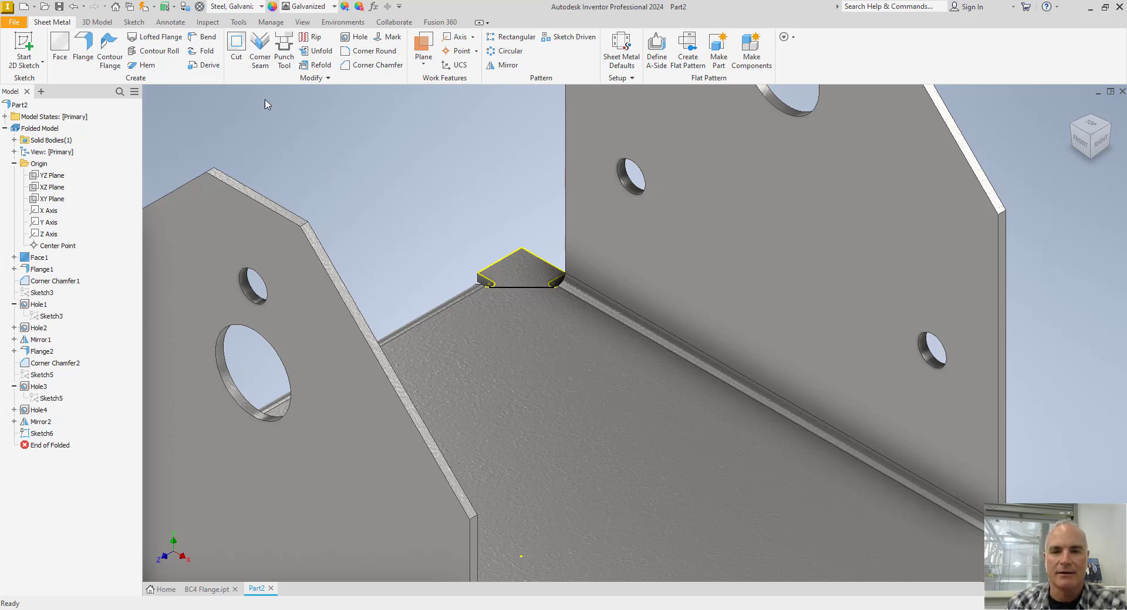
left_click(237, 47)
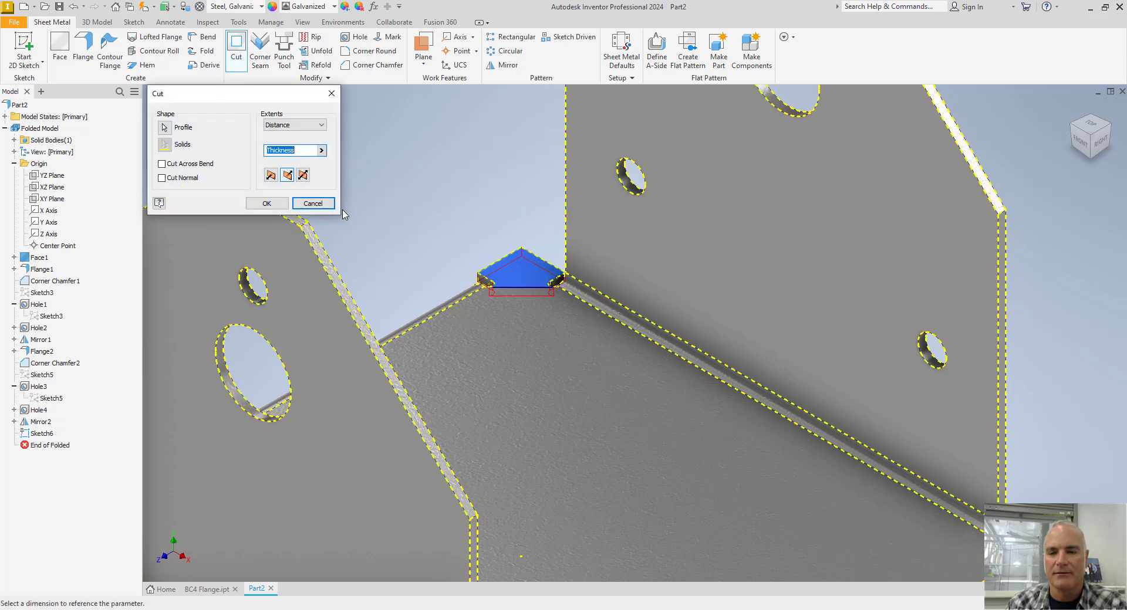
left_click(266, 203)
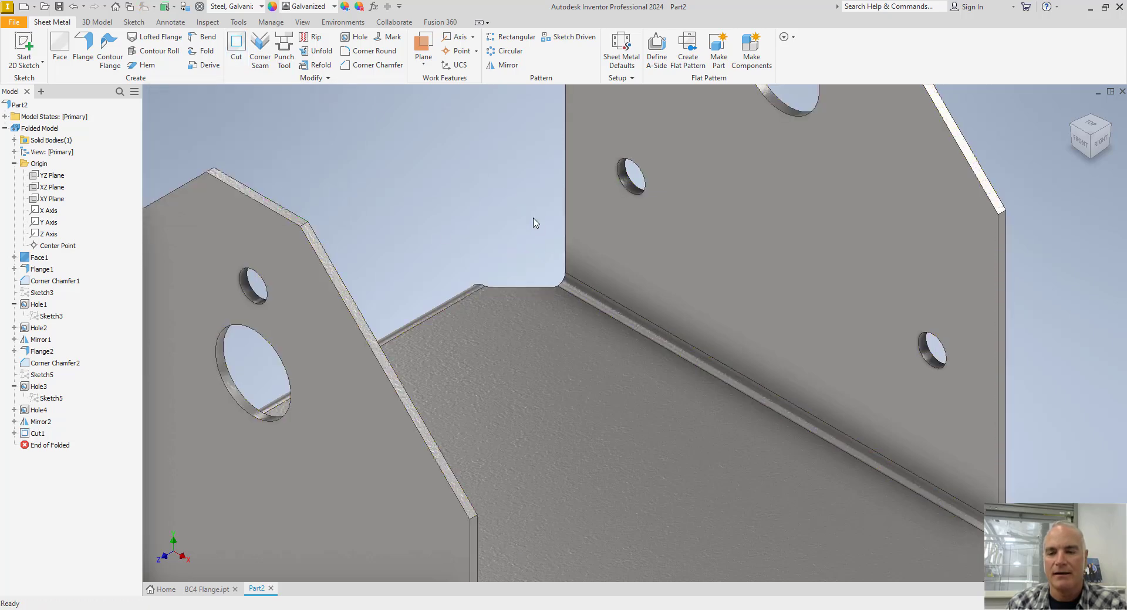
middle_click_drag(530, 249, 485, 187, "shift")
scroll(533, 149, "down", 3)
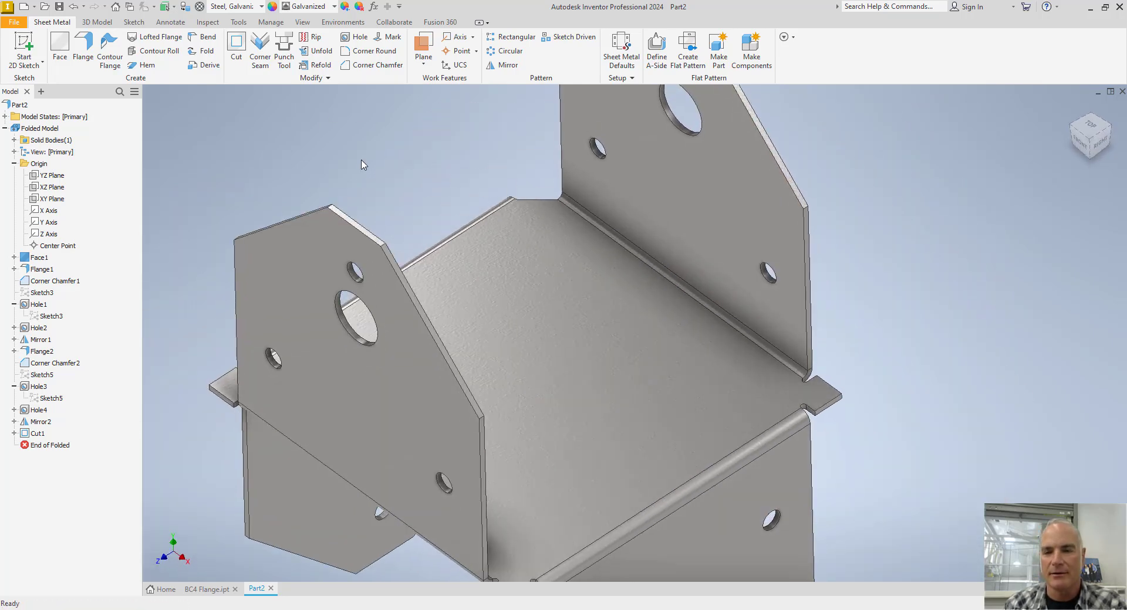
Pattern the corner cut circularly about the Y Axis with 4 occurrences over 360 deg, and inspect a trimmed corner.
left_click(511, 52)
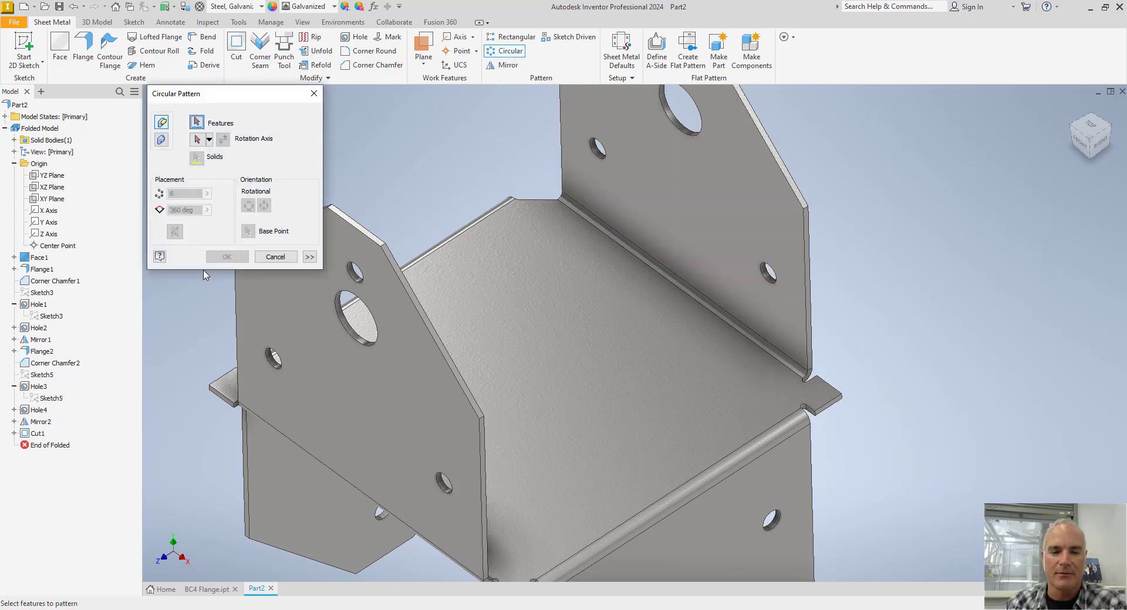
left_click(35, 435)
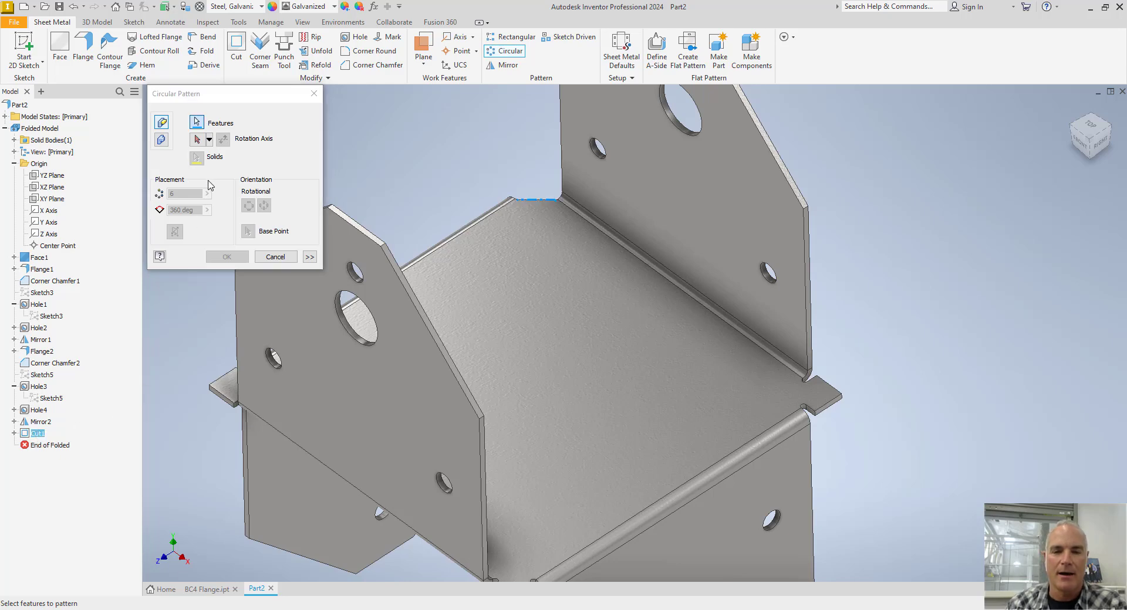
left_click(198, 141)
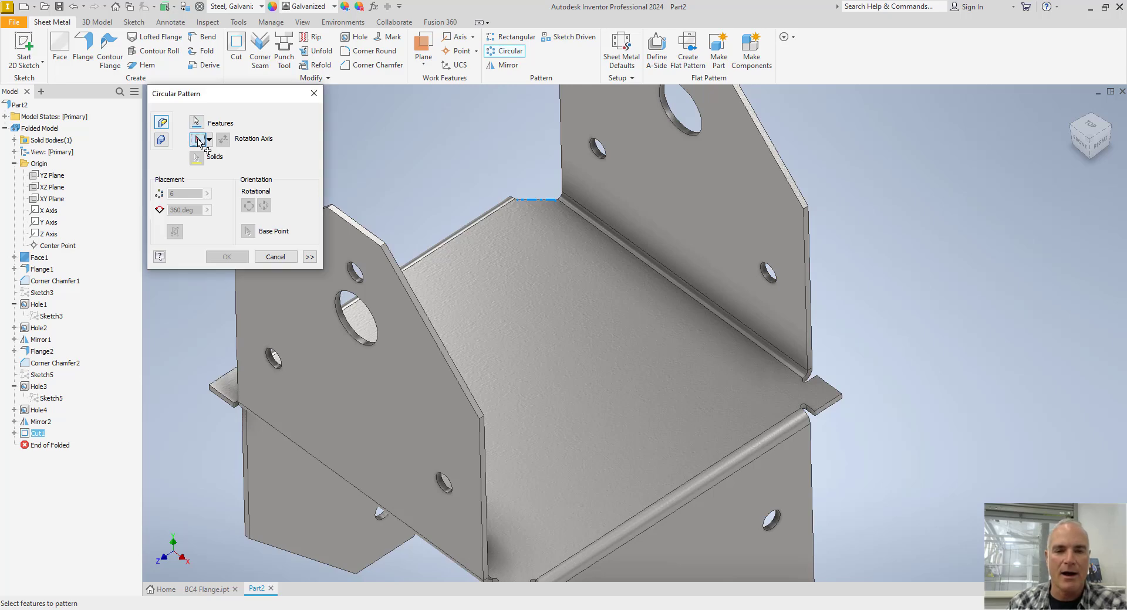
left_click(52, 223)
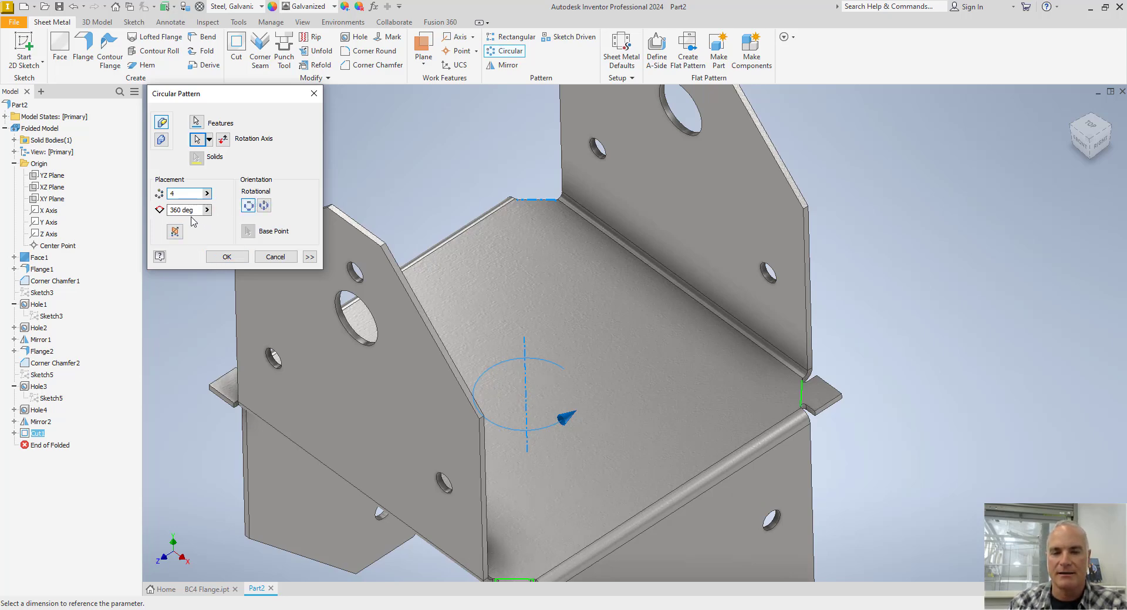
left_click(222, 256)
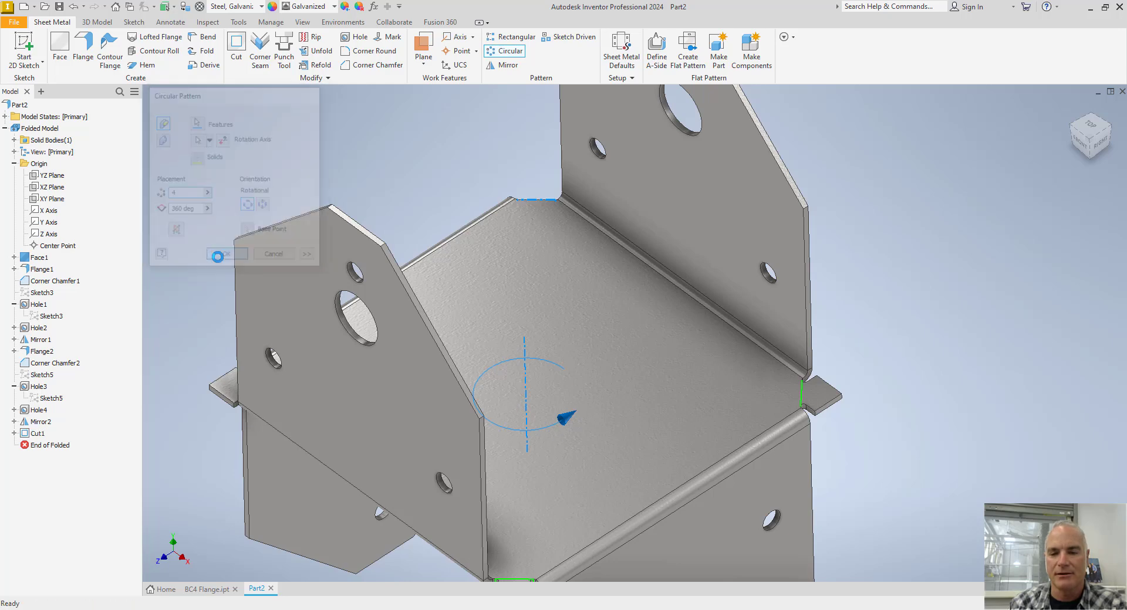
scroll(241, 293, "up", 3)
scroll(410, 428, "down", 1)
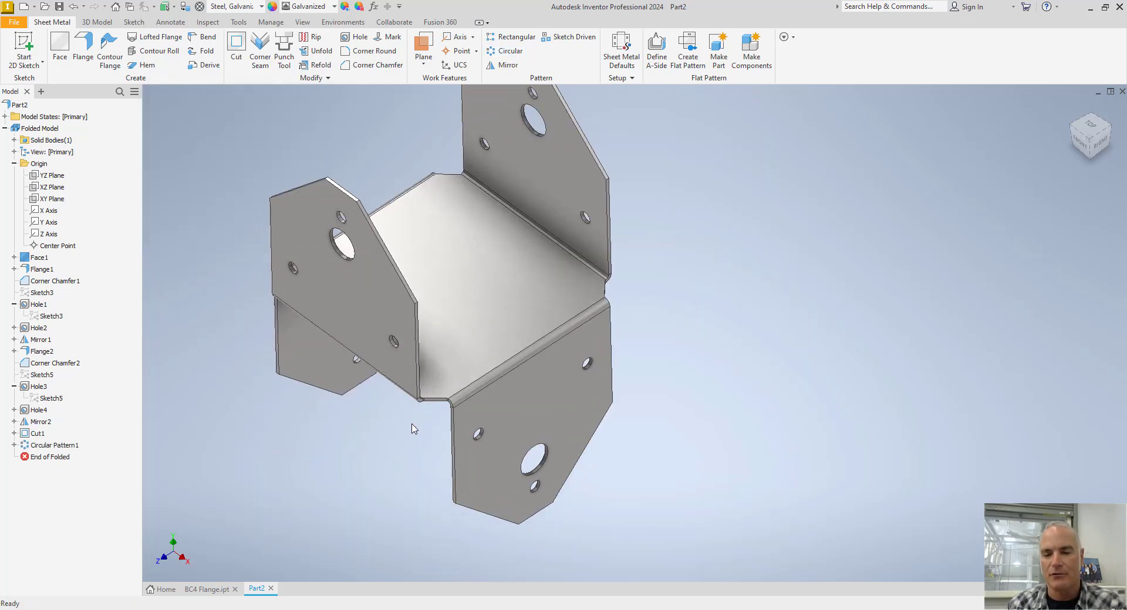
scroll(414, 428, "down", 3)
scroll(478, 411, "down", 5)
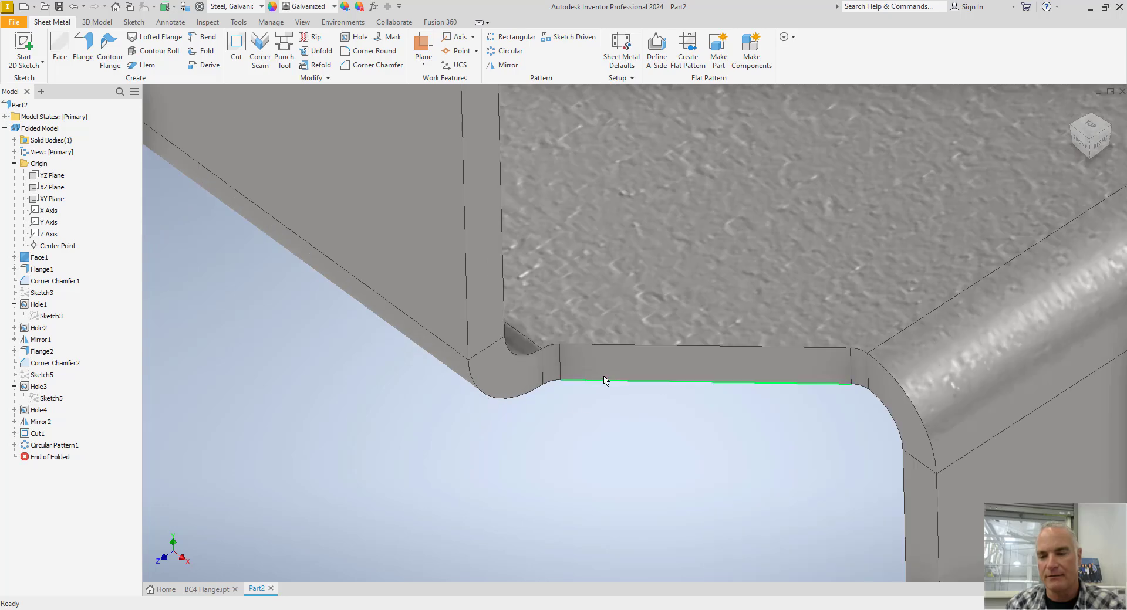
scroll(567, 441, "up", 4)
scroll(567, 441, "up", 5)
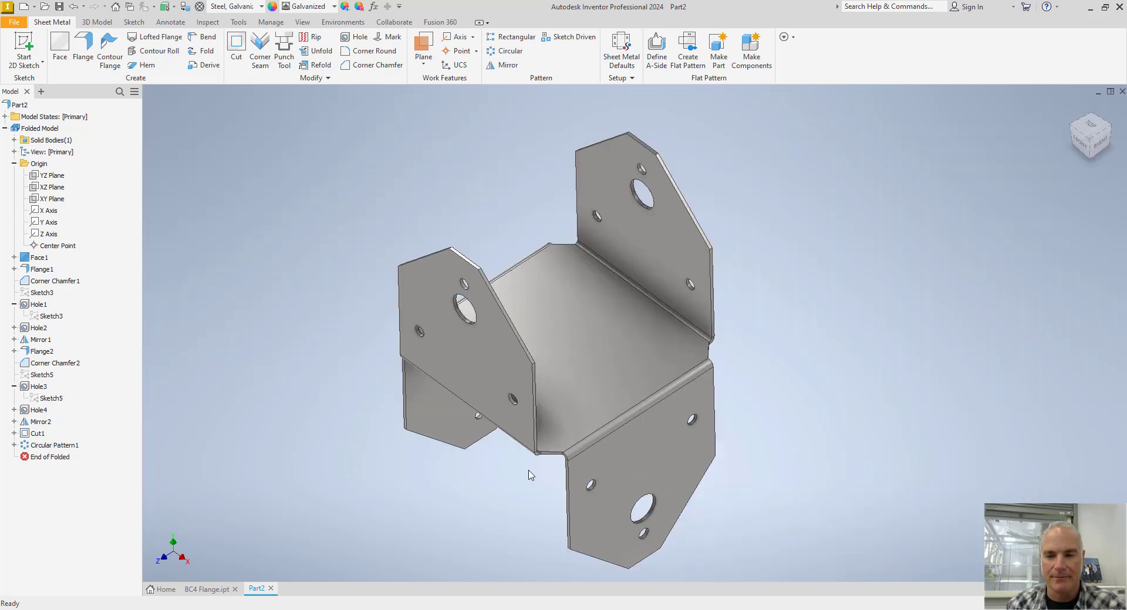
Save the part as BC4 in the Simpson folder.
key("ctrl+s")
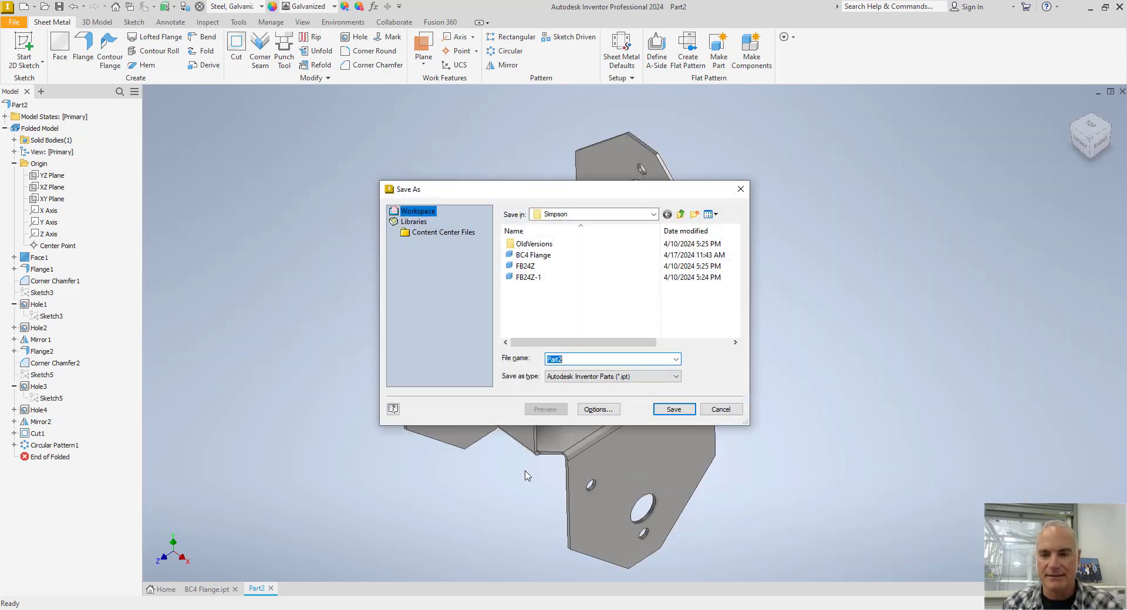
type("B")
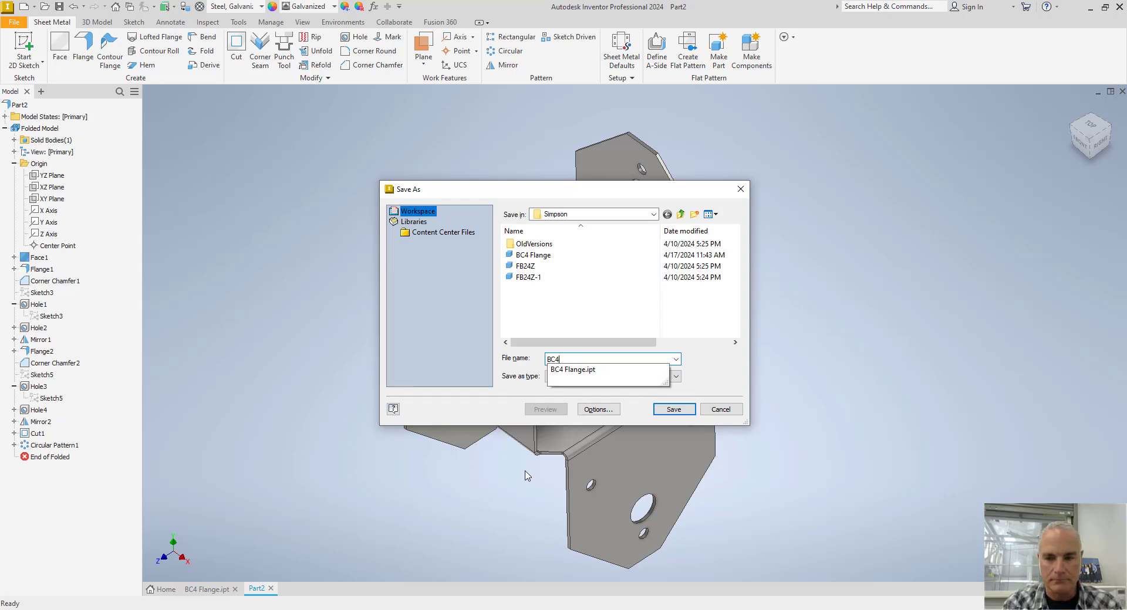
type("C4")
key("Return")
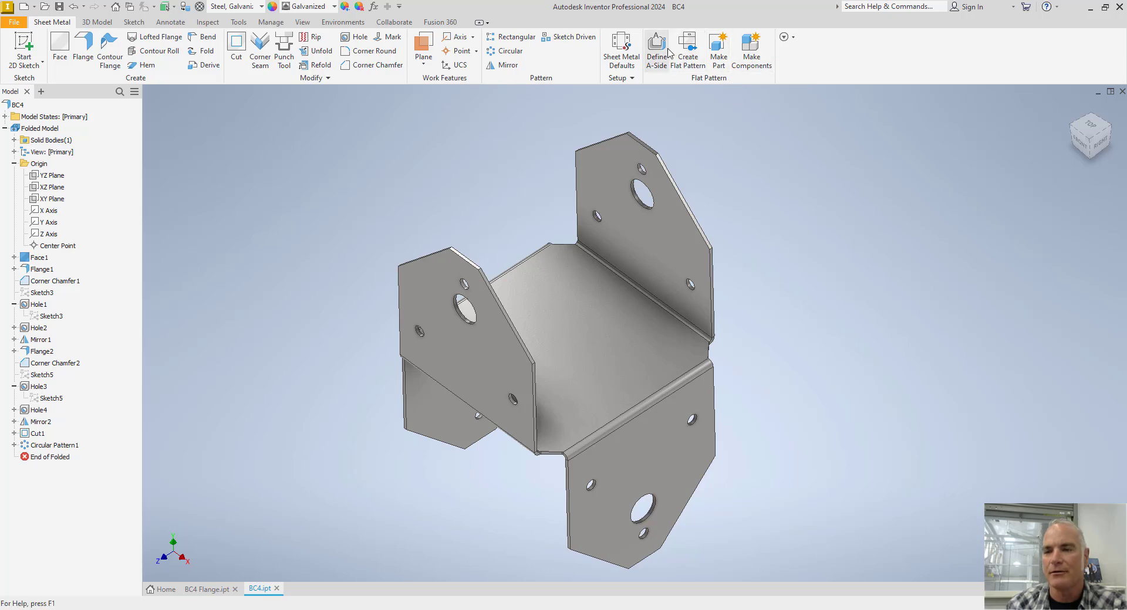
Create the part's flat pattern and return to the folded model.
left_click(688, 52)
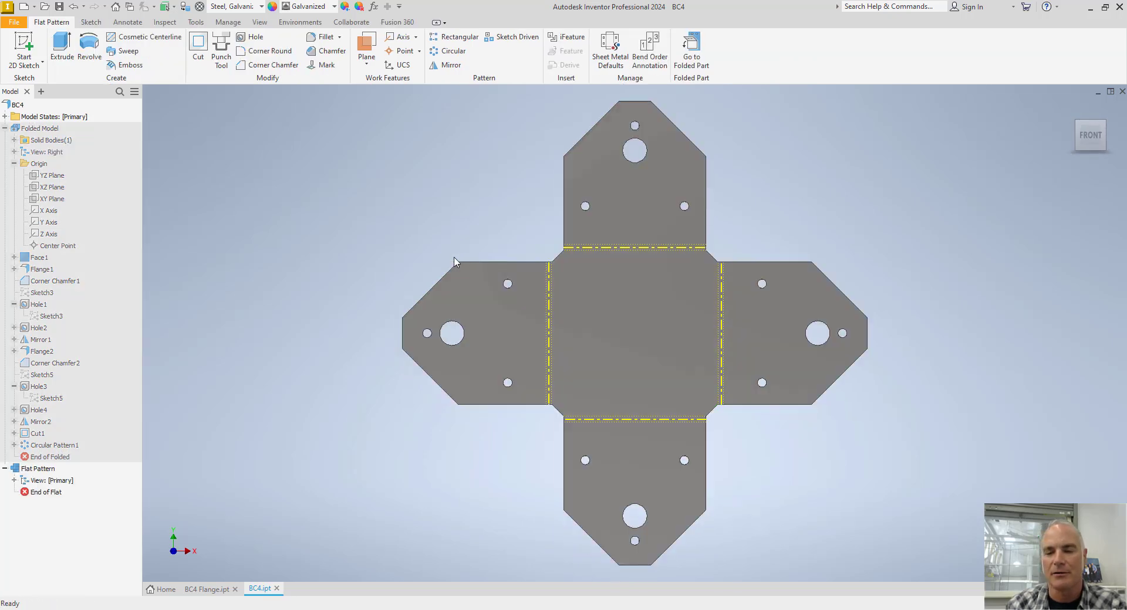
left_click(691, 50)
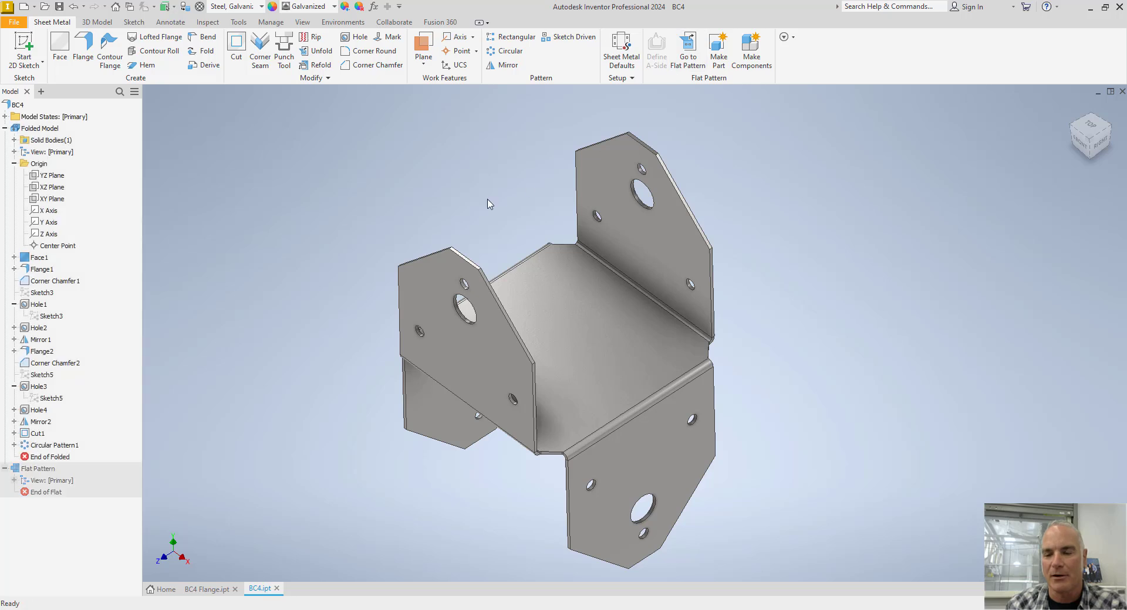
middle_click_drag(480, 208, 472, 214)
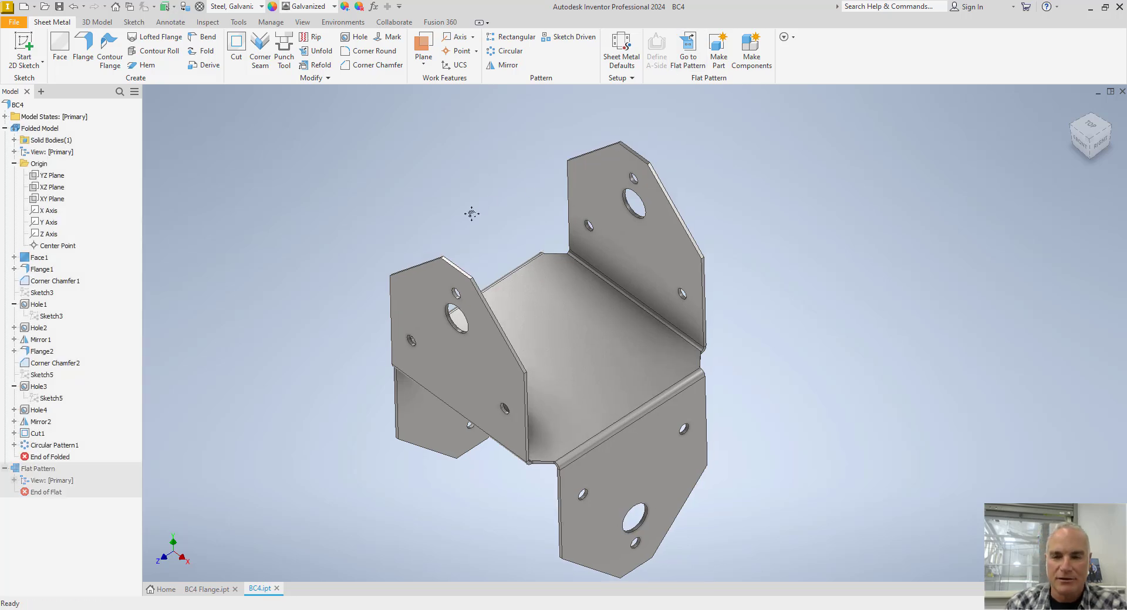